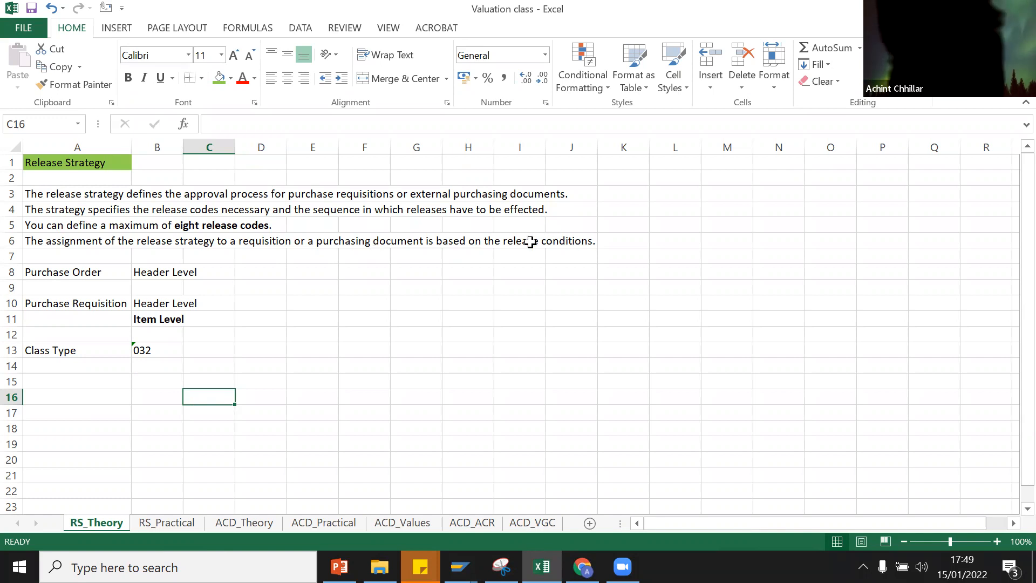
# Step: Review the release-conditions note and the Purchase Order and Purchase Requisition header/item level entries
pyautogui.click(12, 241)
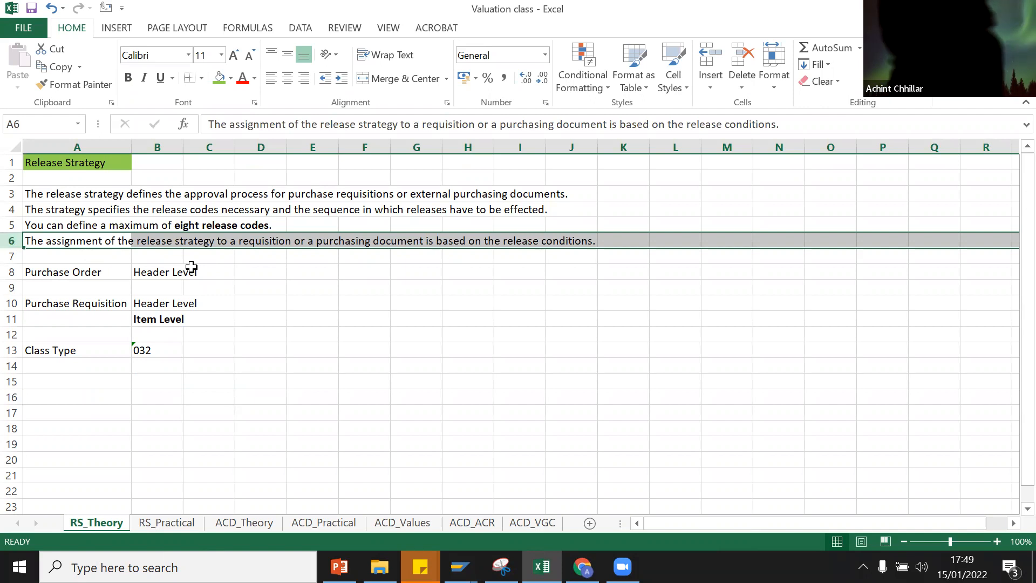
pyautogui.click(227, 266)
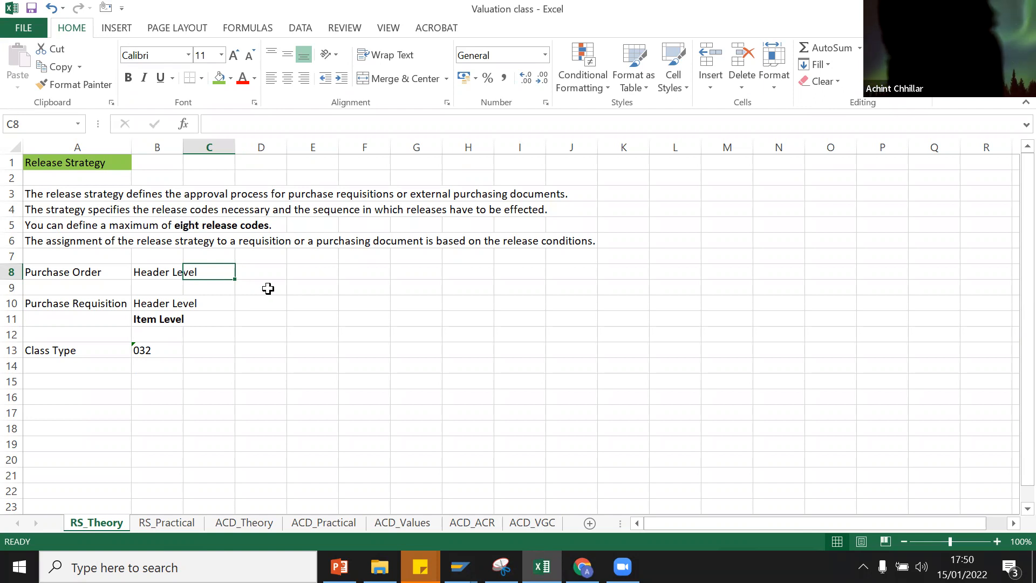
pyautogui.click(63, 271)
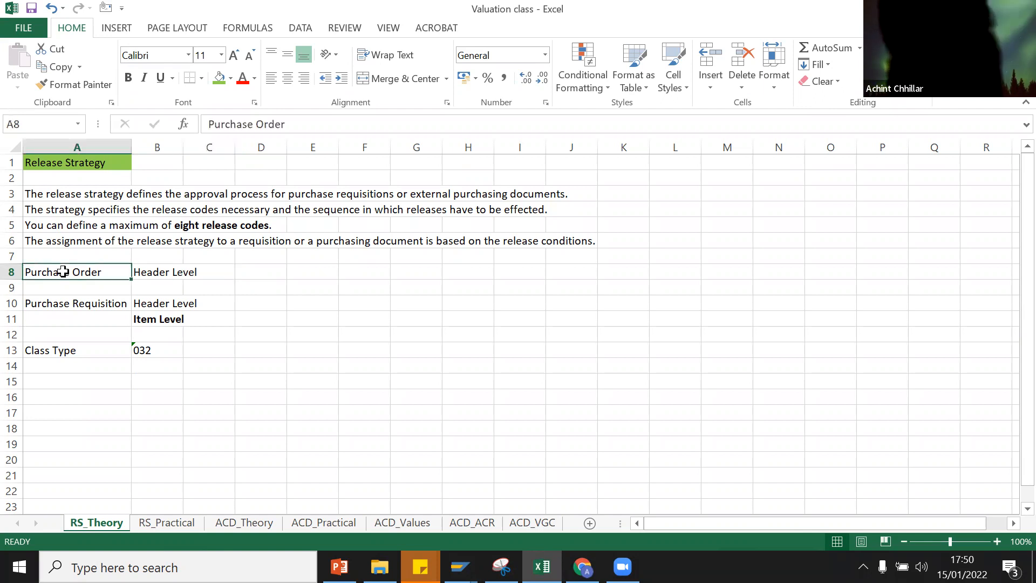
pyautogui.click(165, 268)
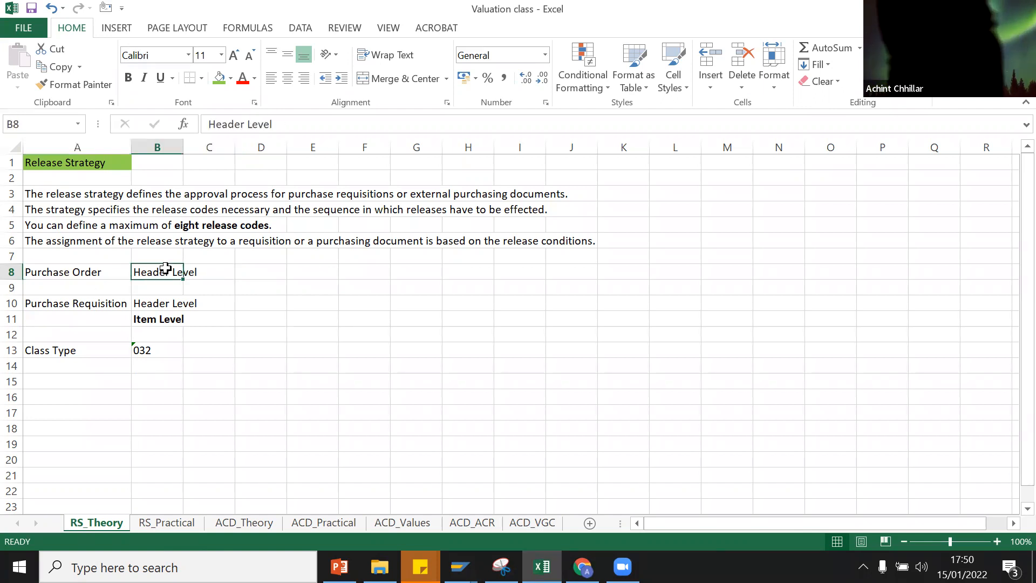
pyautogui.click(81, 298)
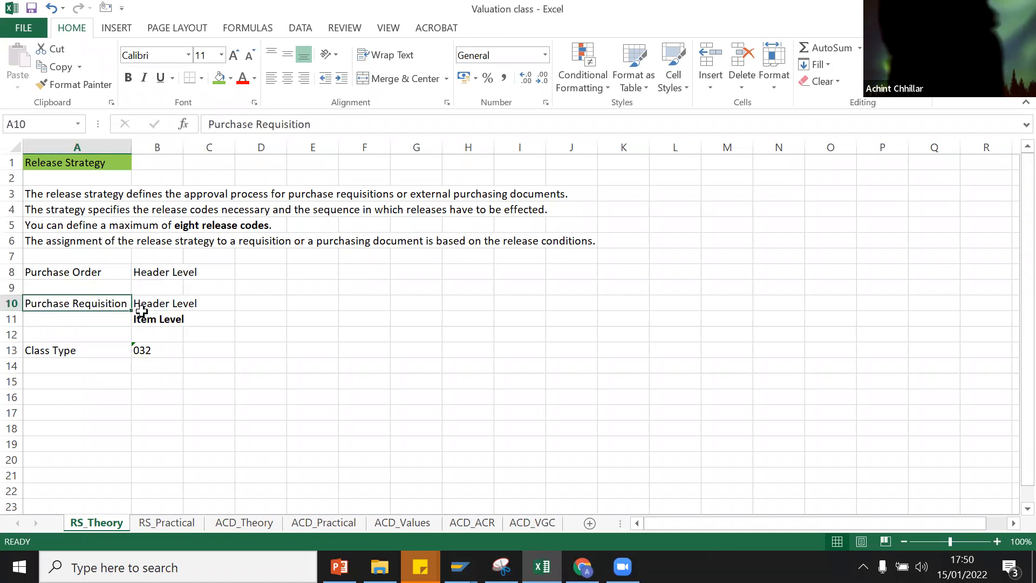
pyautogui.click(164, 298)
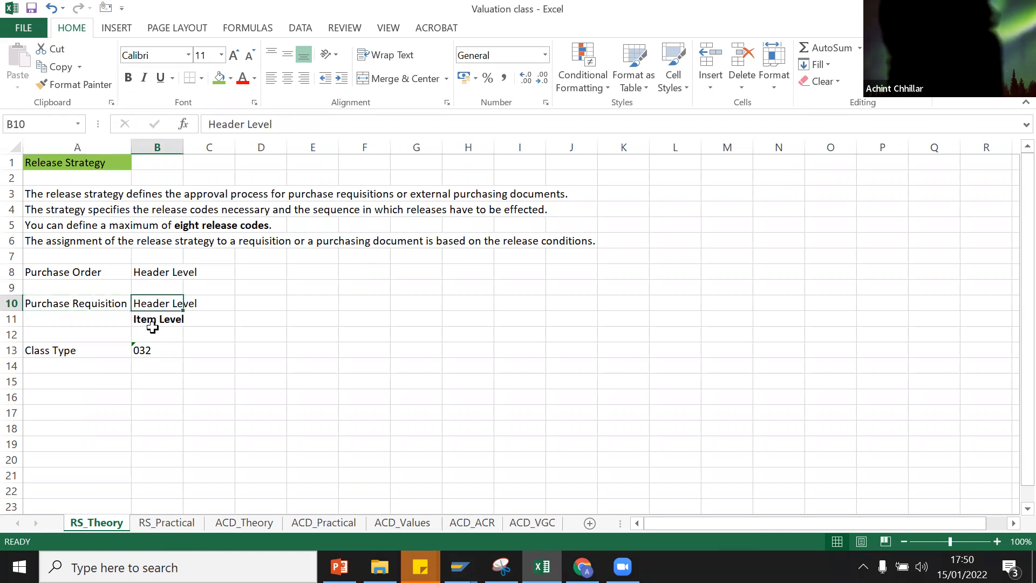
pyautogui.click(164, 321)
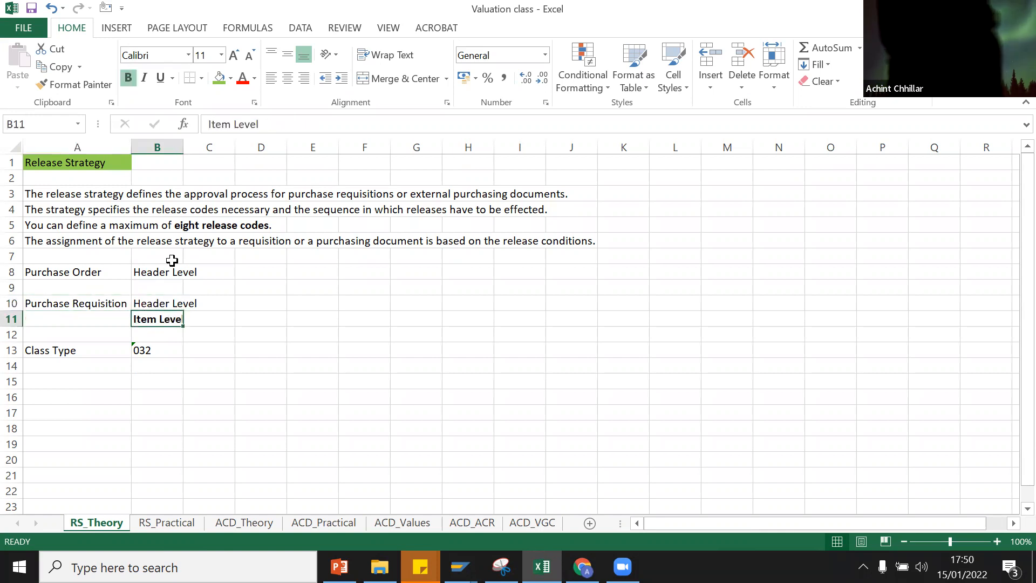
# Step: Recheck the Header and Item Level entries and the Class Type row, then view the RS_Practical sheet
pyautogui.click(150, 266)
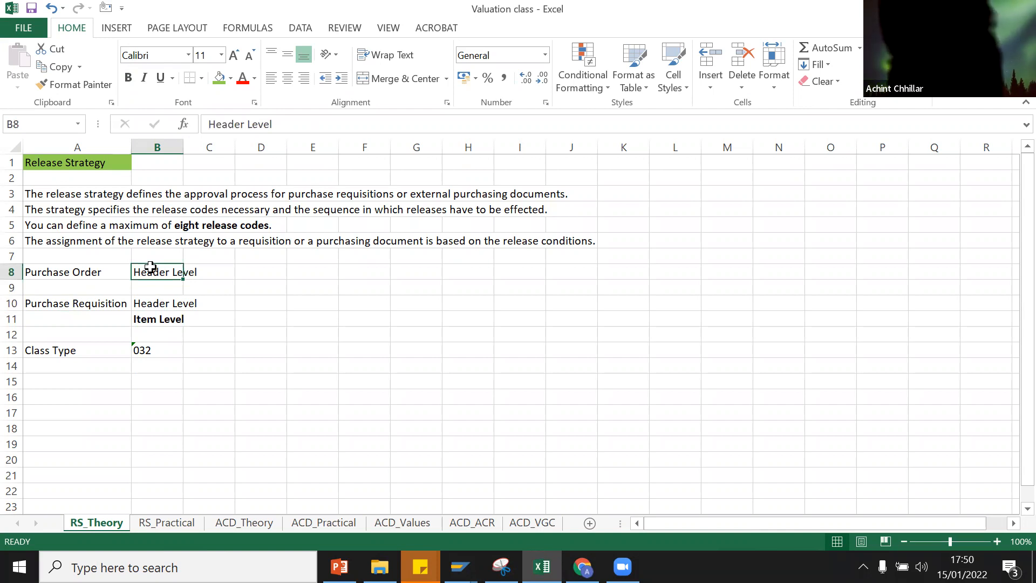
pyautogui.click(163, 320)
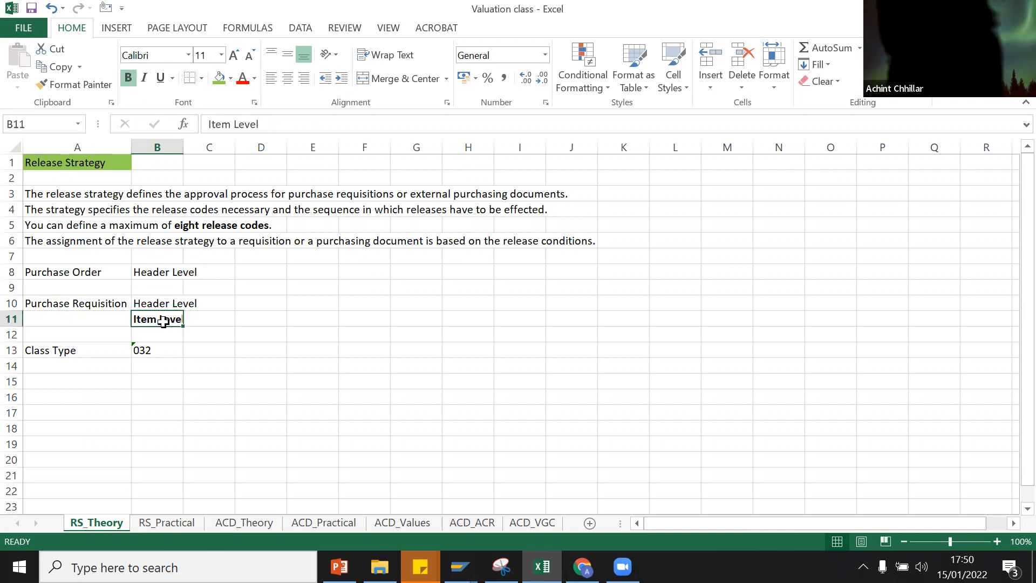
pyautogui.click(140, 270)
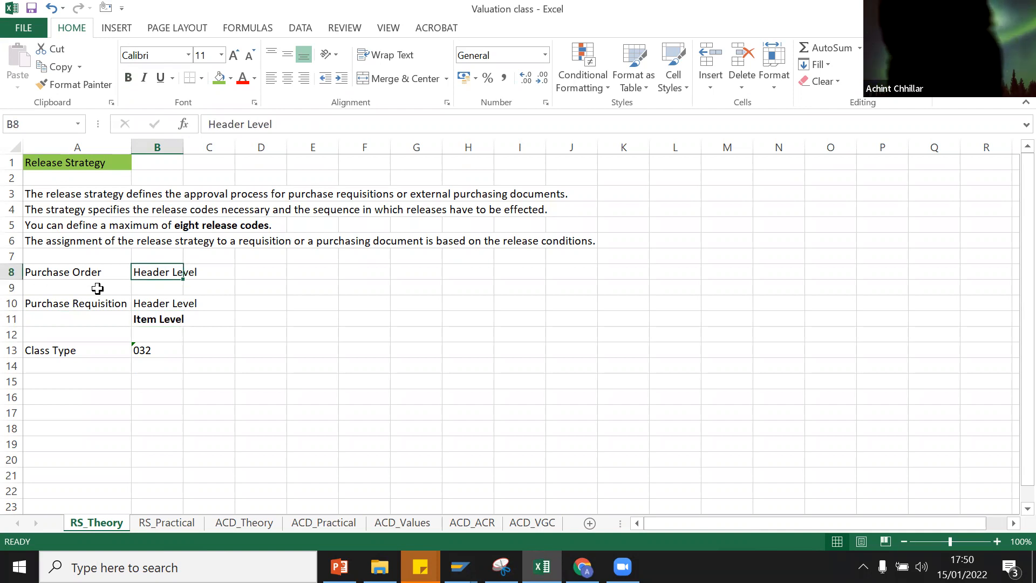
pyautogui.click(162, 308)
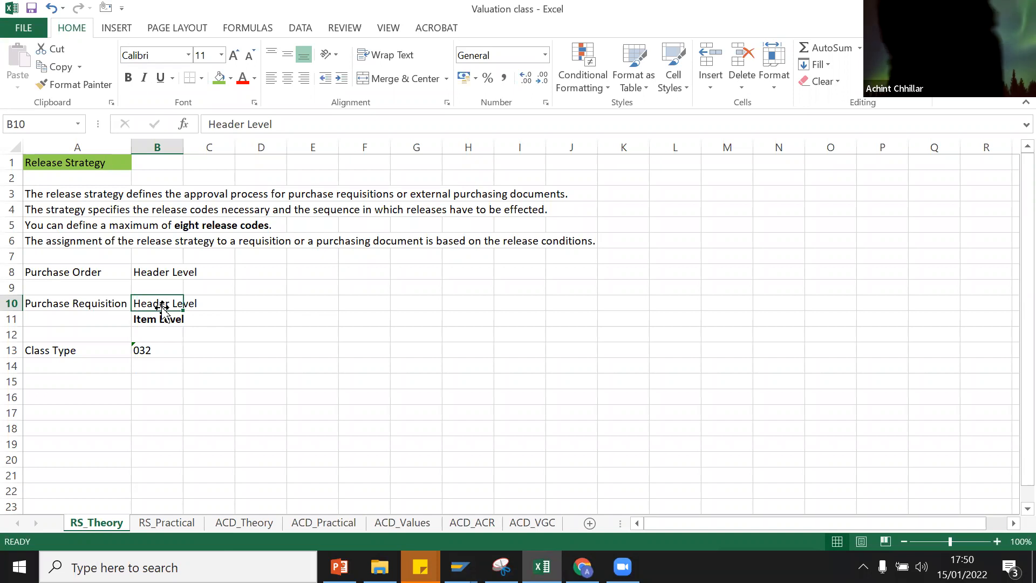
pyautogui.click(66, 352)
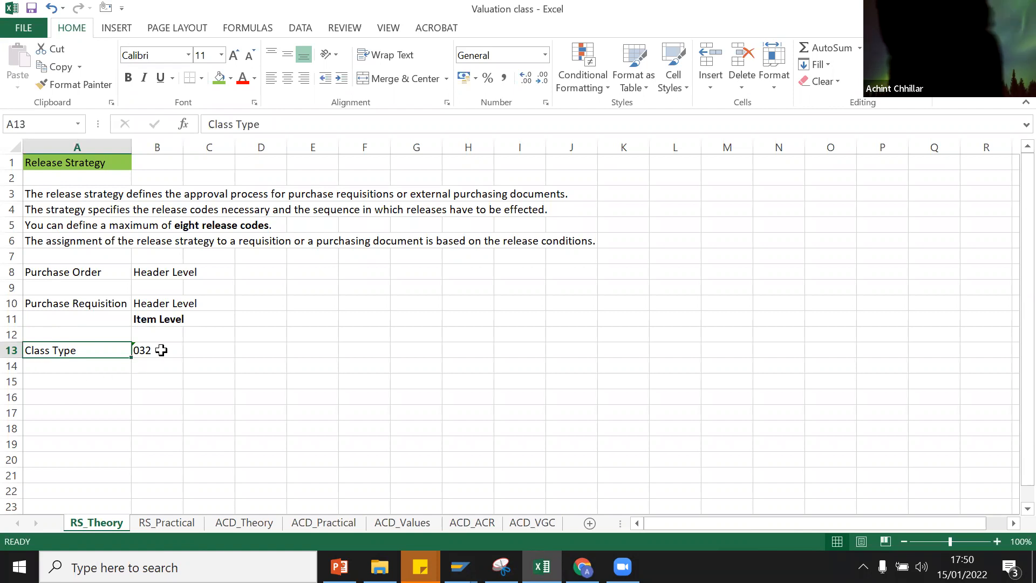
pyautogui.click(196, 350)
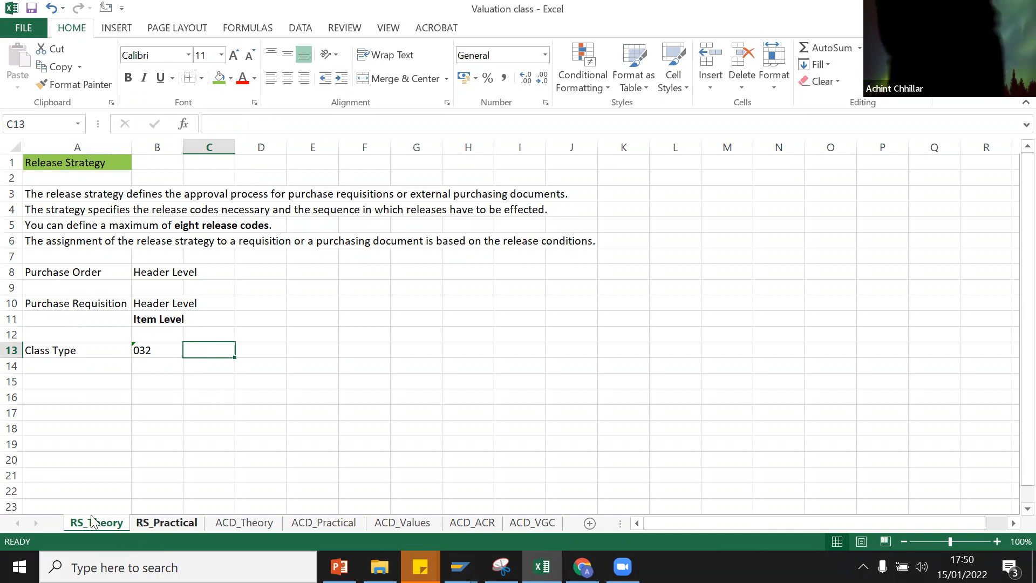
pyautogui.click(136, 526)
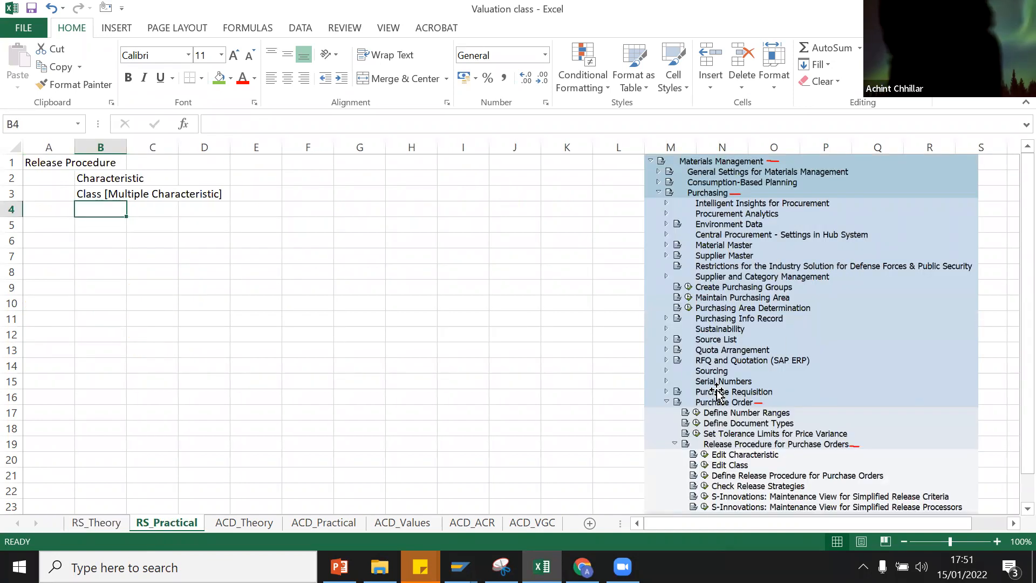
pyautogui.click(816, 405)
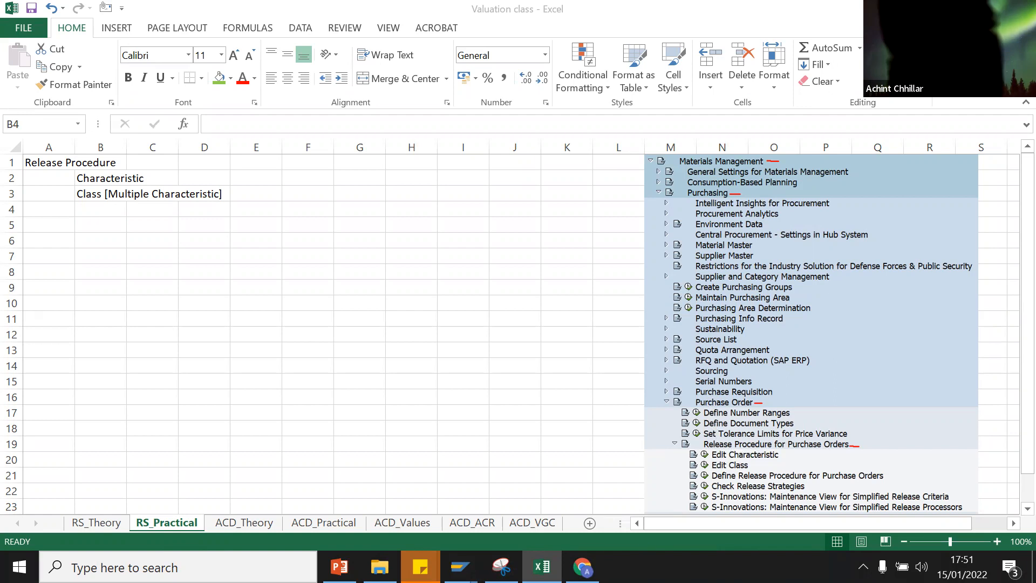
# Step: Switch to the S4H SAP Easy Access window and run transaction spro
pyautogui.moveTo(459, 566)
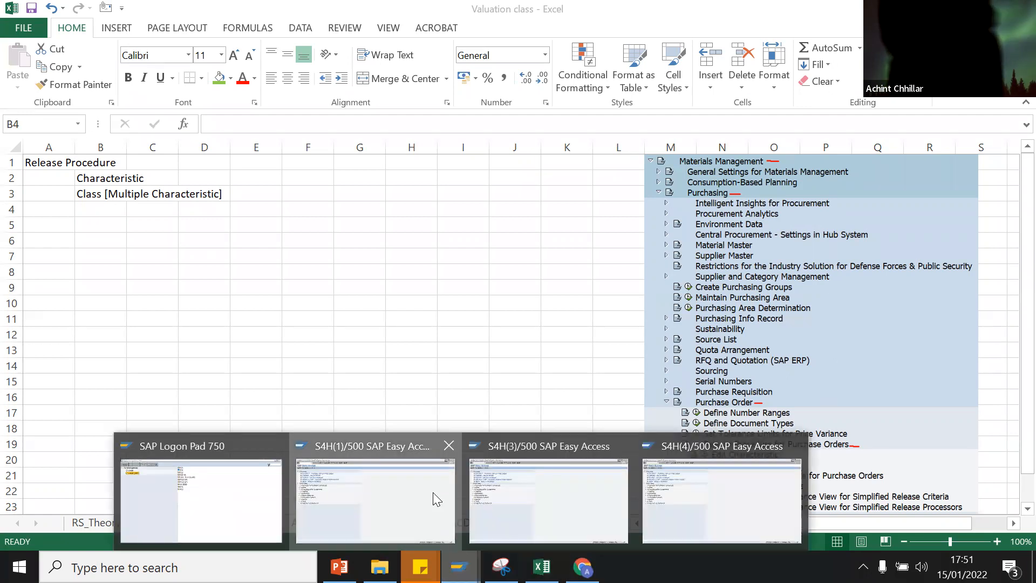
pyautogui.click(432, 492)
pyautogui.write('spro')
pyautogui.press('Return')
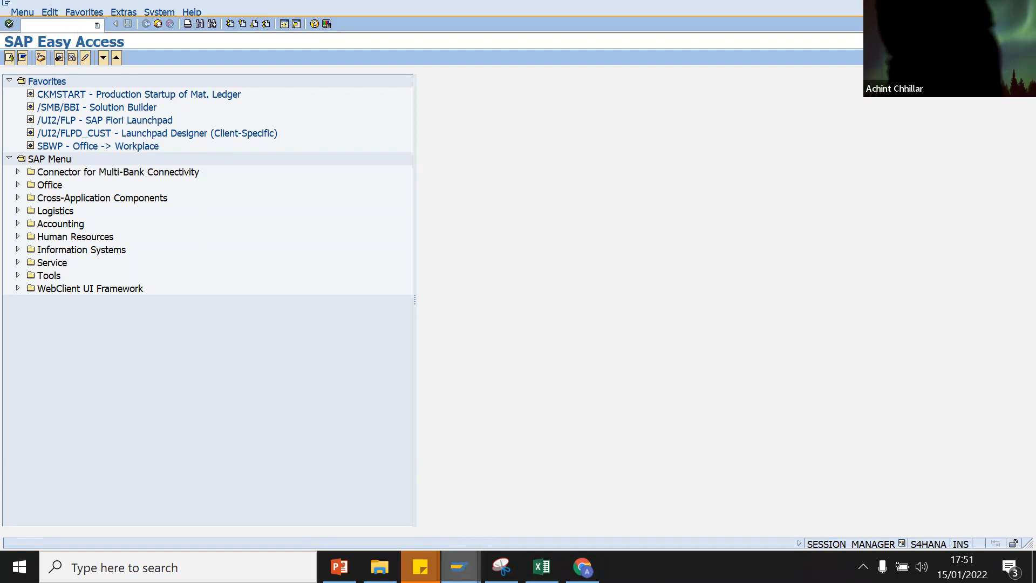
# Step: Open S4 2020 from SAP Logon Pad and submit the saved user name with the account password
pyautogui.click(458, 567)
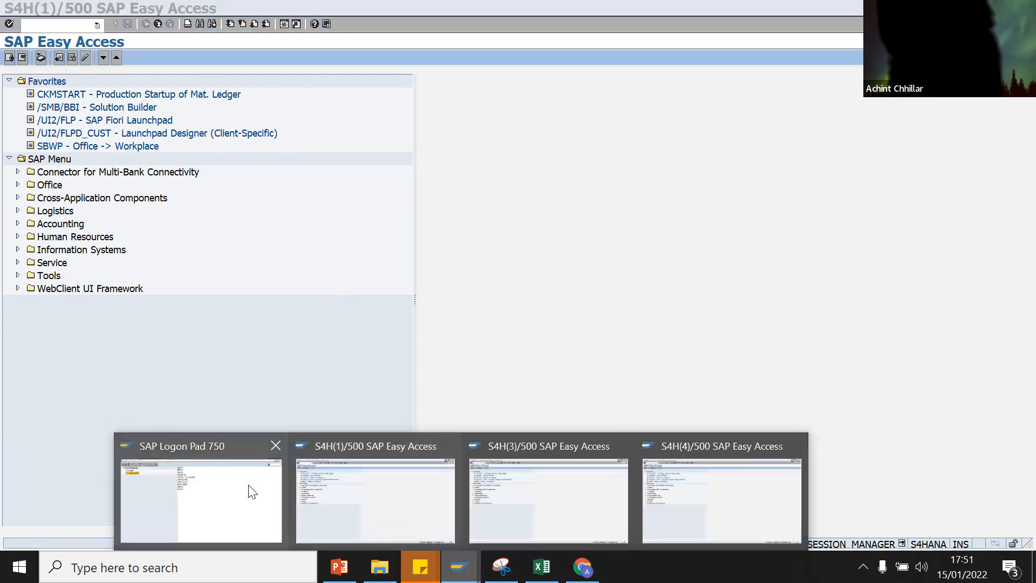
pyautogui.click(256, 489)
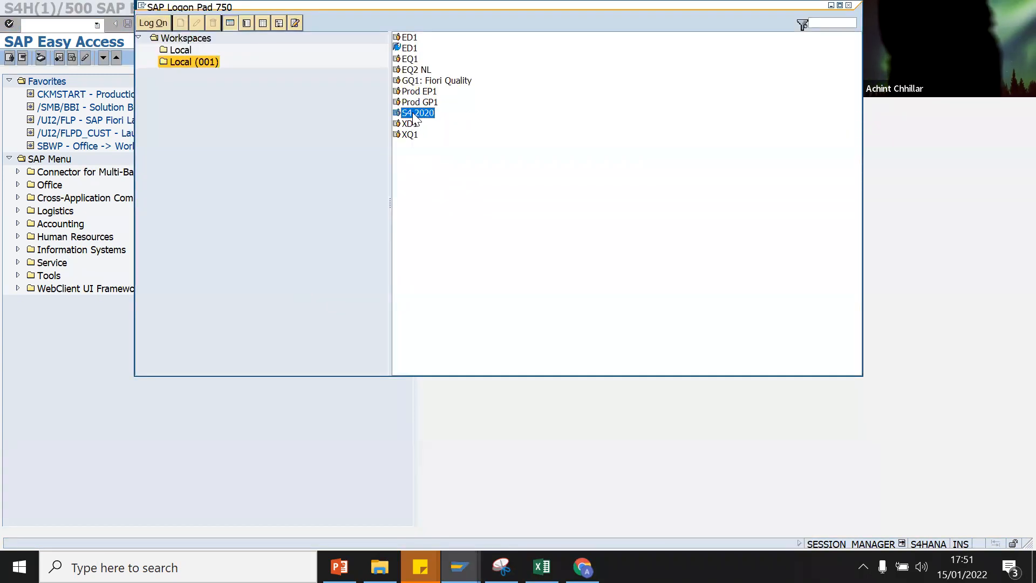
pyautogui.doubleClick(413, 115)
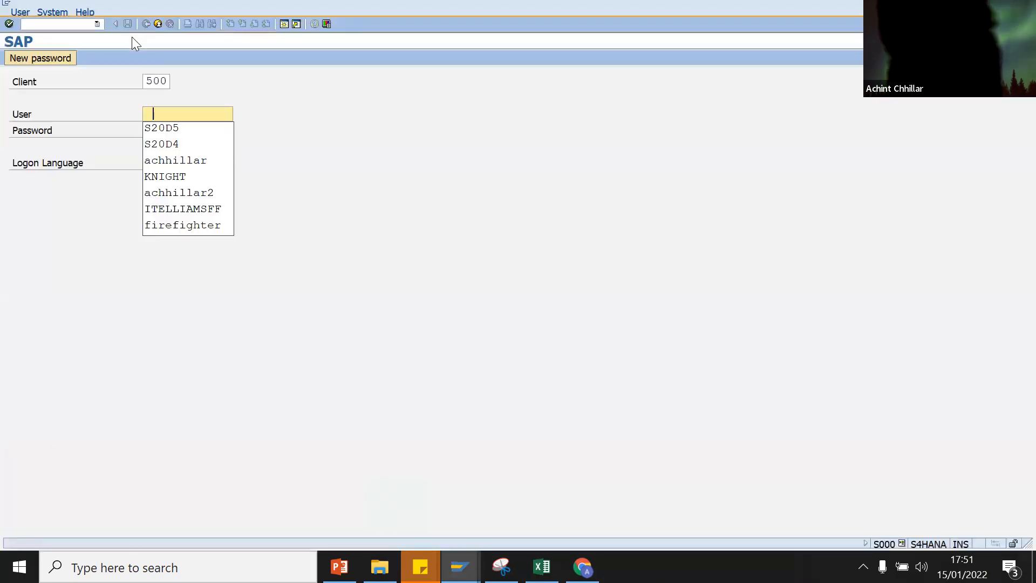
pyautogui.click(166, 129)
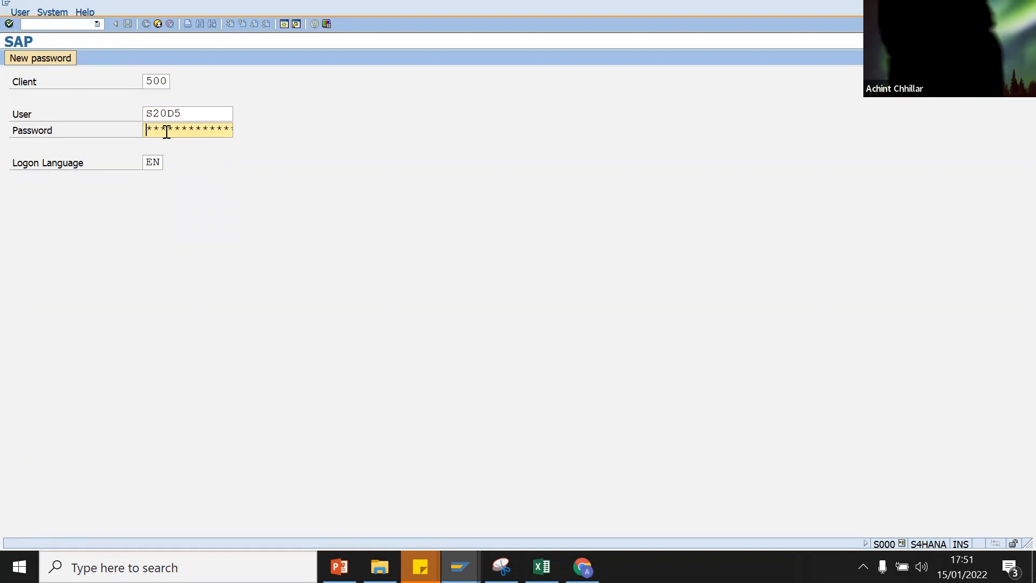
pyautogui.write('*******')
pyautogui.press('Return')
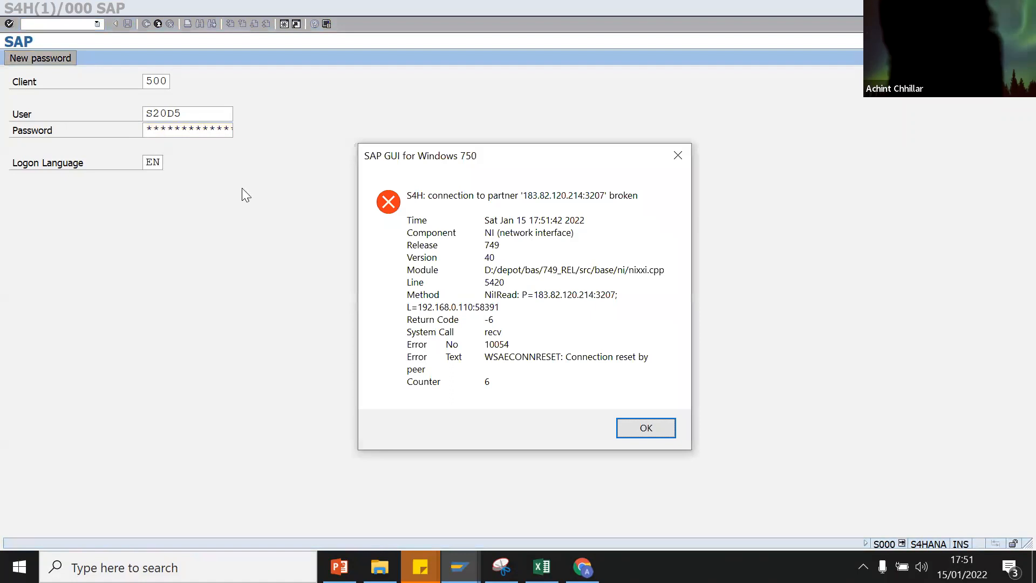
# Step: Dismiss the connection-broken error and resubmit the logon with the corrected password
pyautogui.click(628, 426)
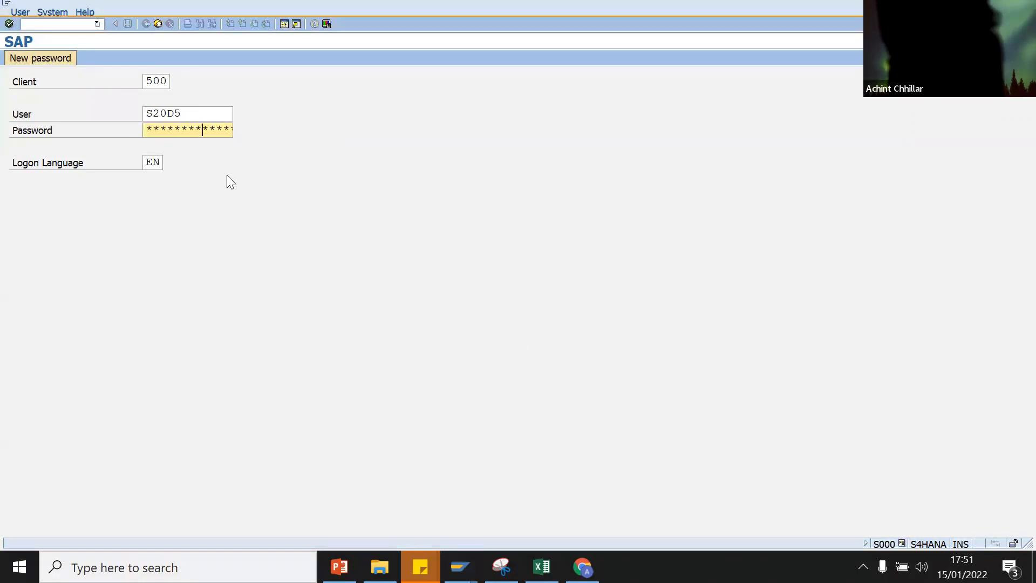
pyautogui.press('Return')
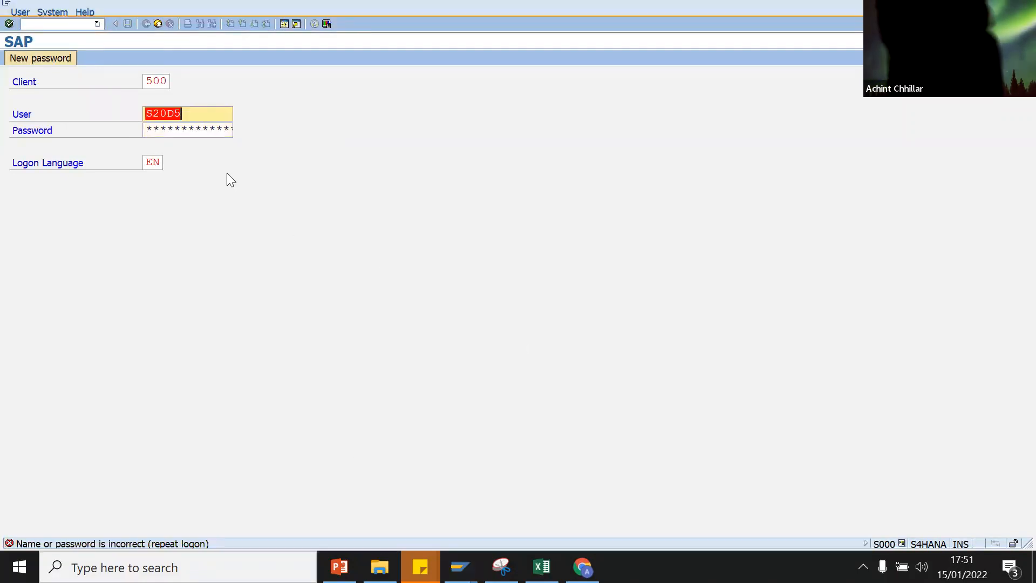
pyautogui.click(191, 133)
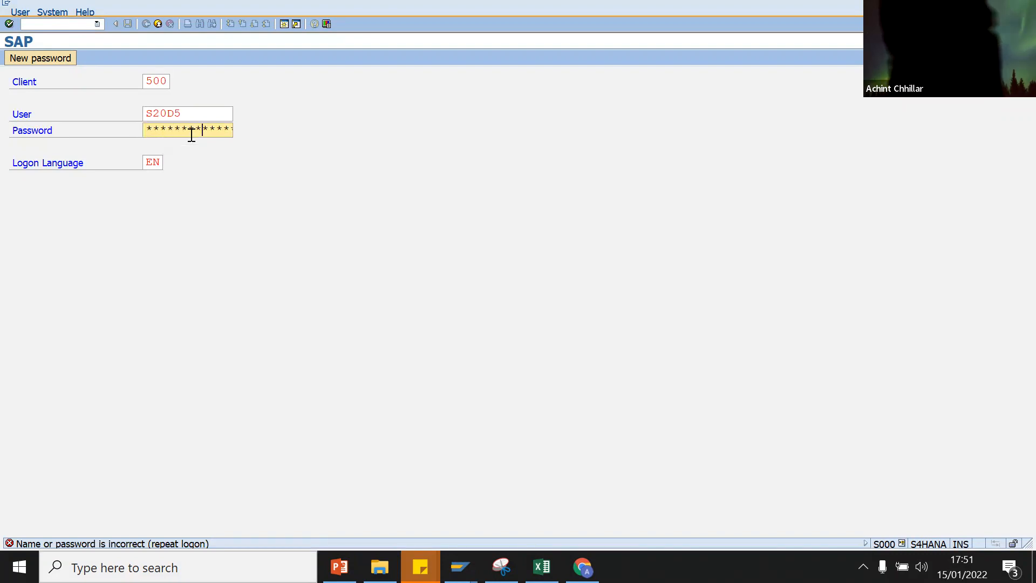
pyautogui.press('Return')
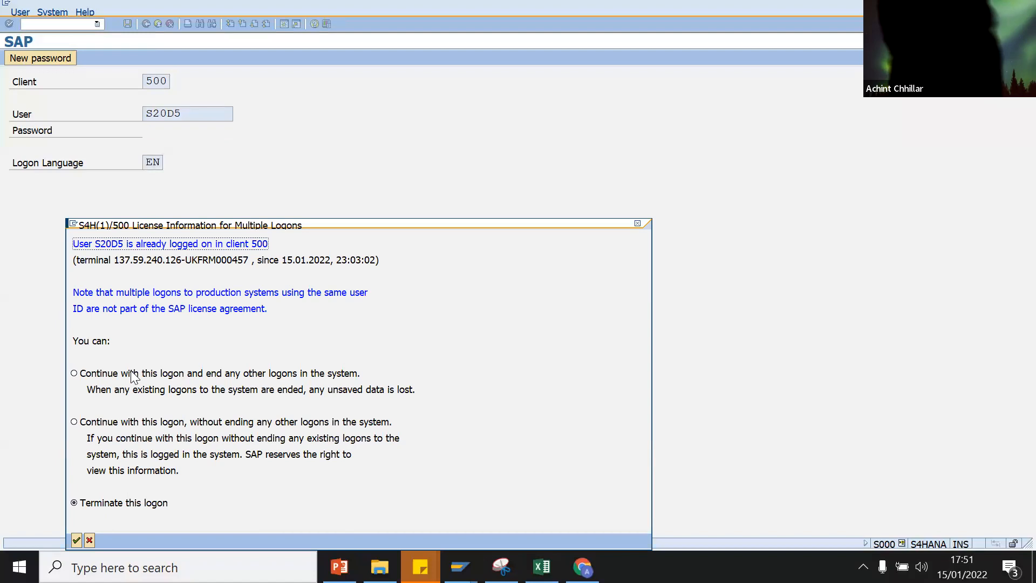
# Step: Continue without ending other logons and acknowledge the information message
pyautogui.click(75, 423)
pyautogui.click(76, 540)
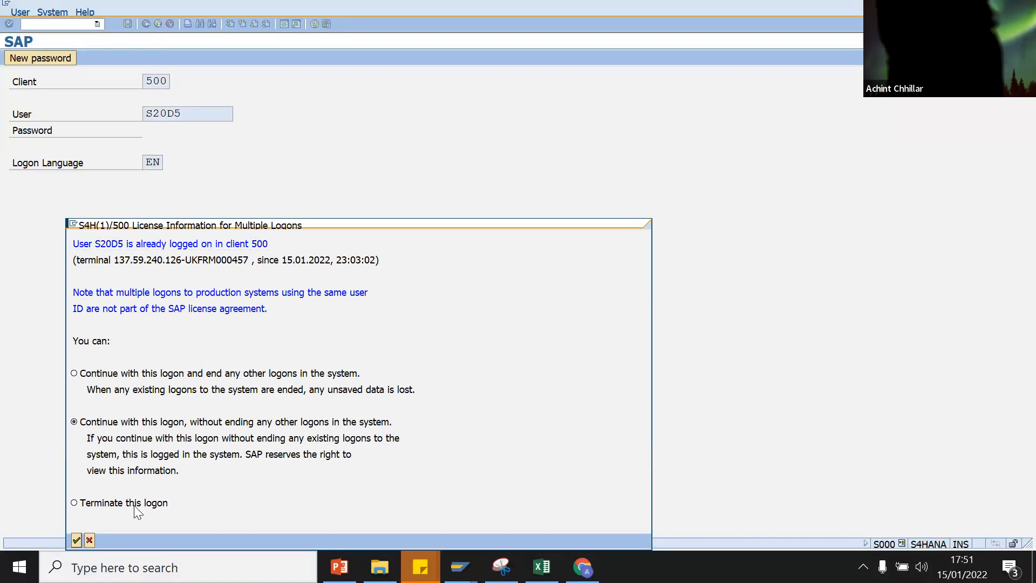
pyautogui.click(84, 379)
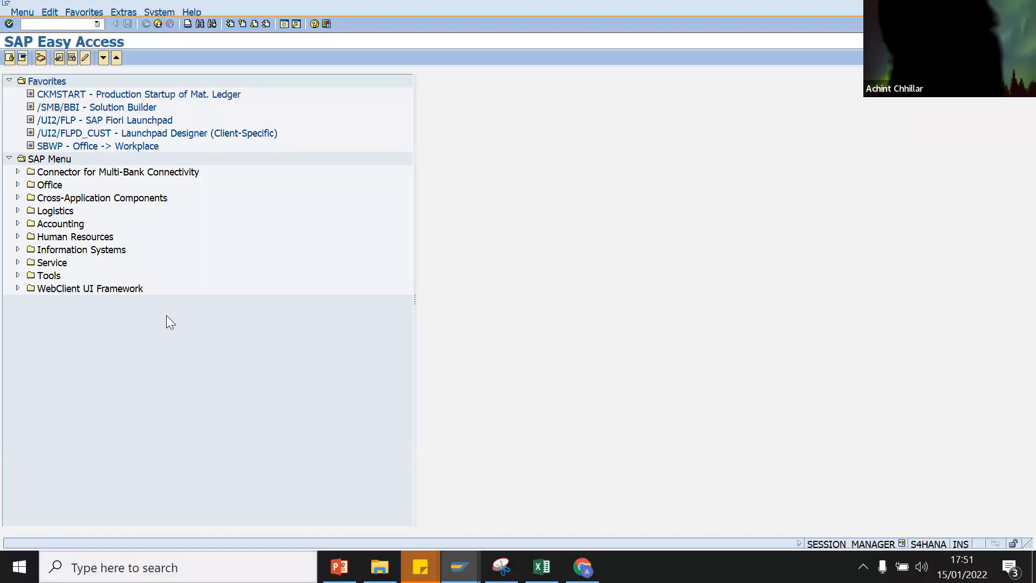
# Step: In SPRO, expand Materials Management > Purchase Order > Release Procedure for Purchase Orders
pyautogui.write('spro')
pyautogui.press('Return')
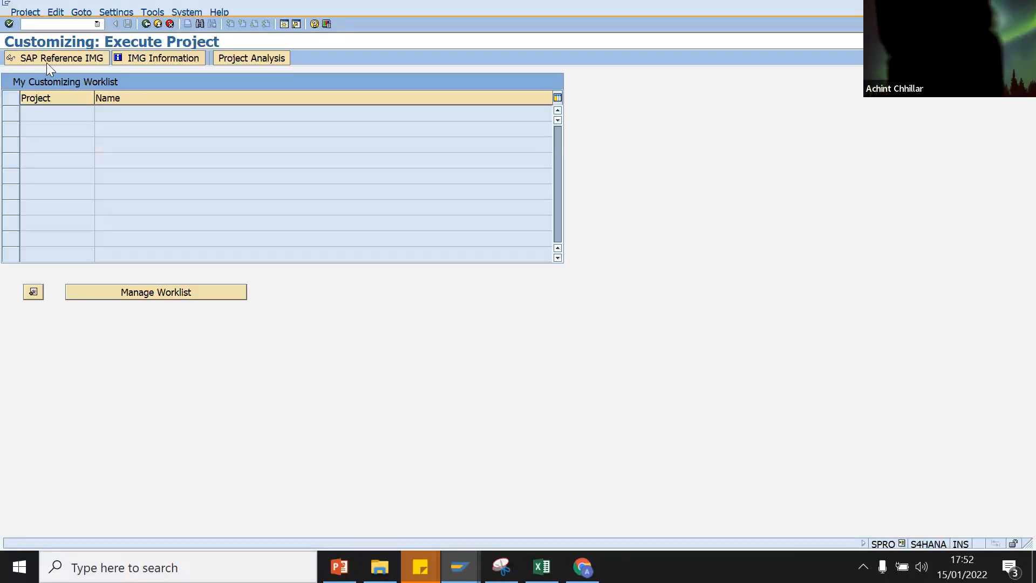
pyautogui.click(51, 58)
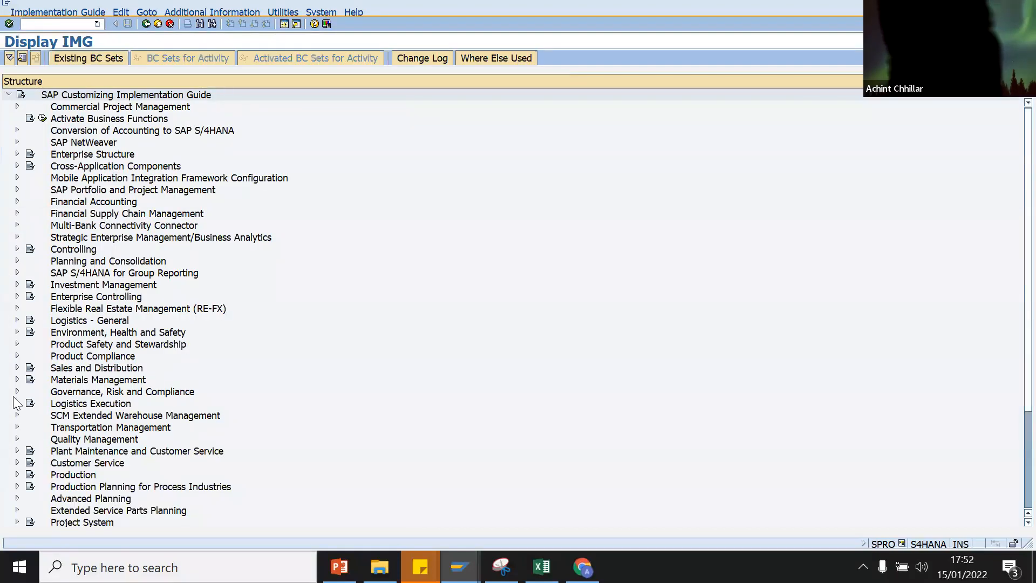
pyautogui.click(17, 380)
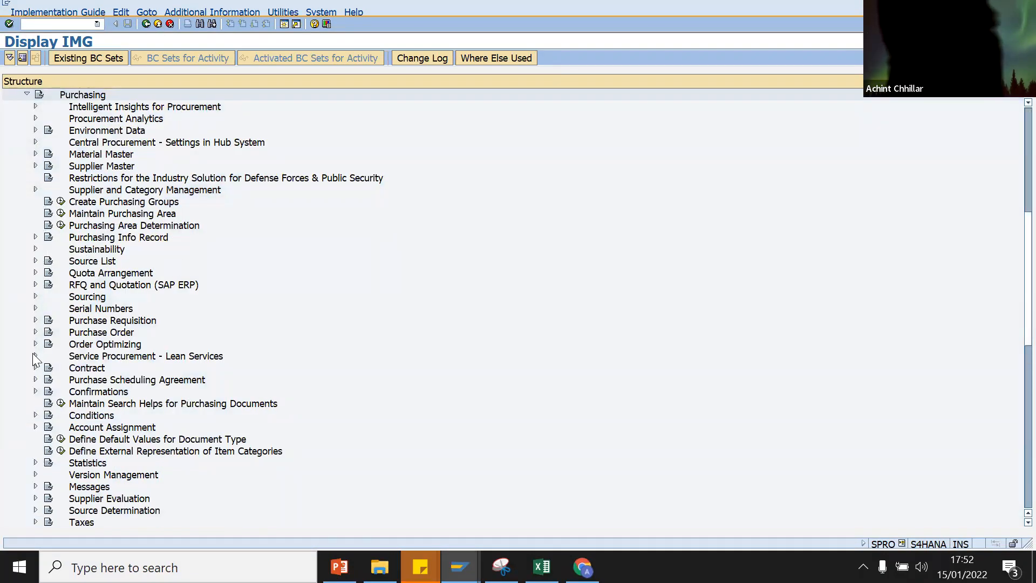
pyautogui.click(36, 333)
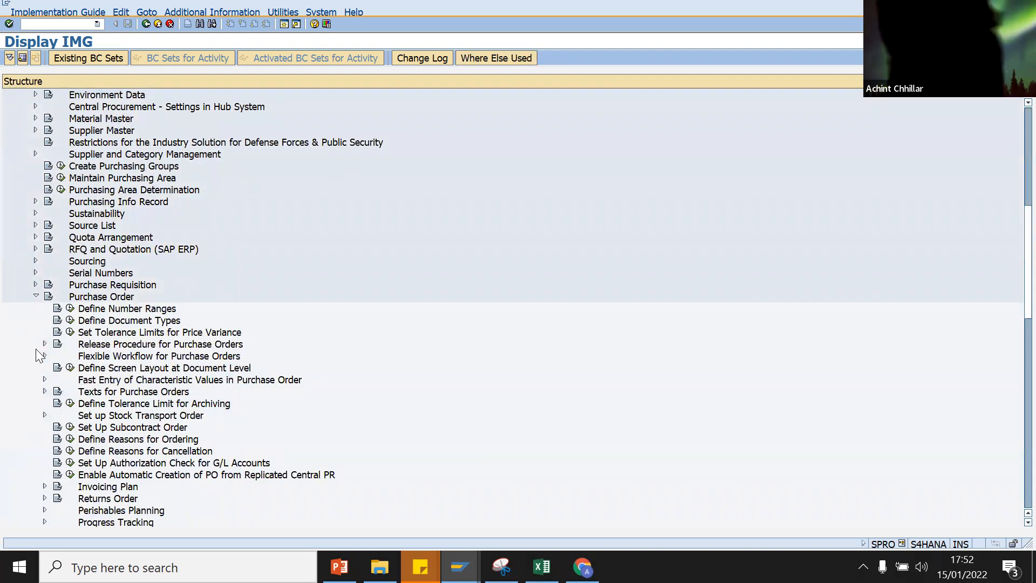
pyautogui.click(45, 343)
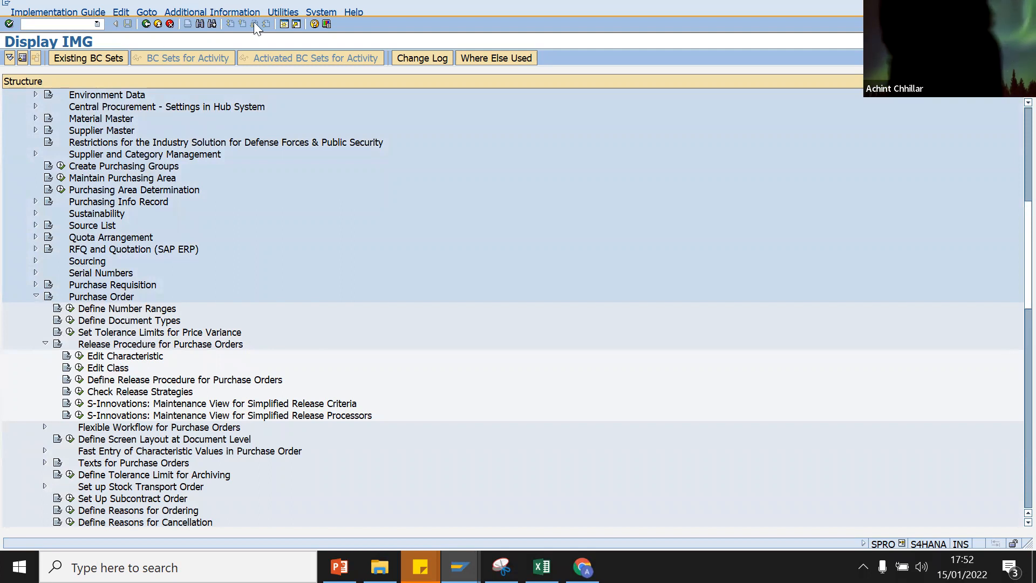
# Step: Open a second SAP session and start transaction ME21N to create a purchase order
pyautogui.click(284, 25)
pyautogui.write('me21n')
pyautogui.press('Return')
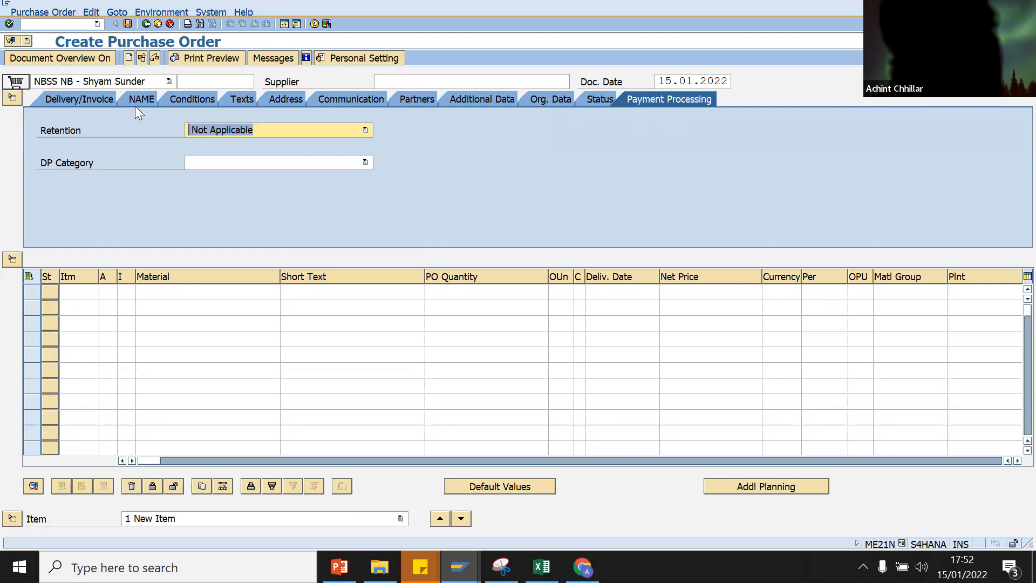
# Step: Enter supplier 5000 with purchasing org SSSS, purchasing group SS and company code S4HA
pyautogui.click(421, 83)
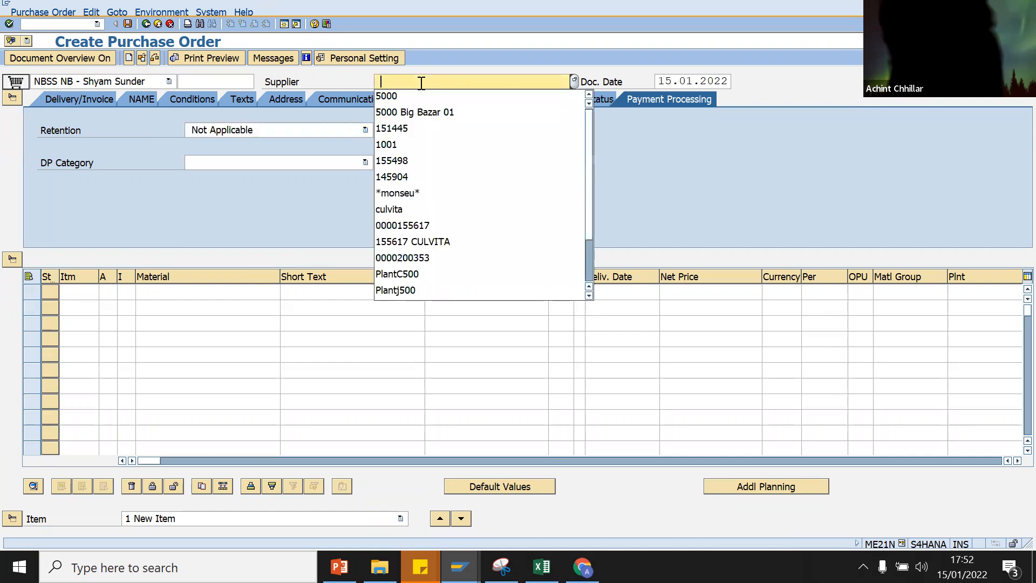
pyautogui.click(413, 96)
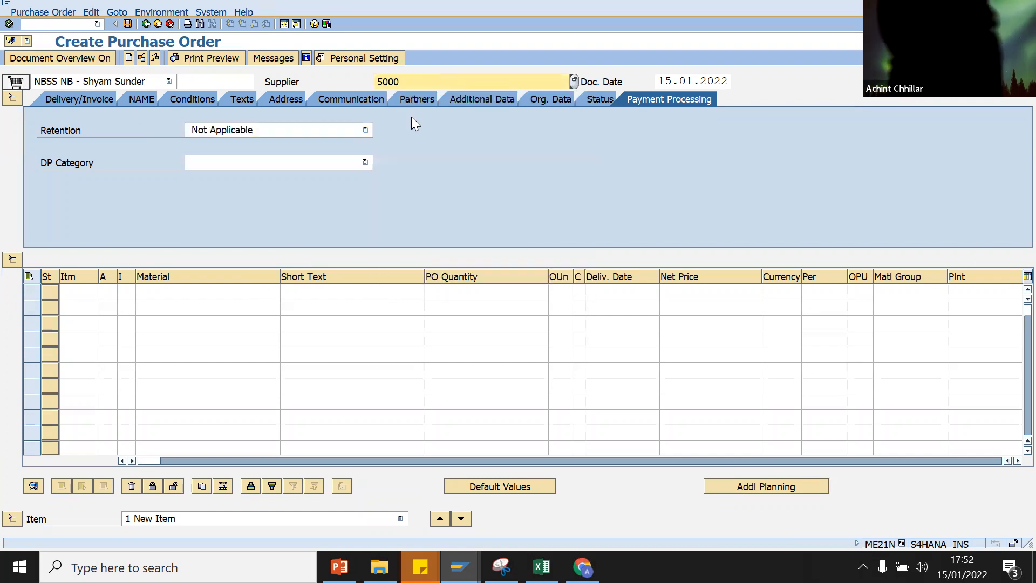
pyautogui.press('Return')
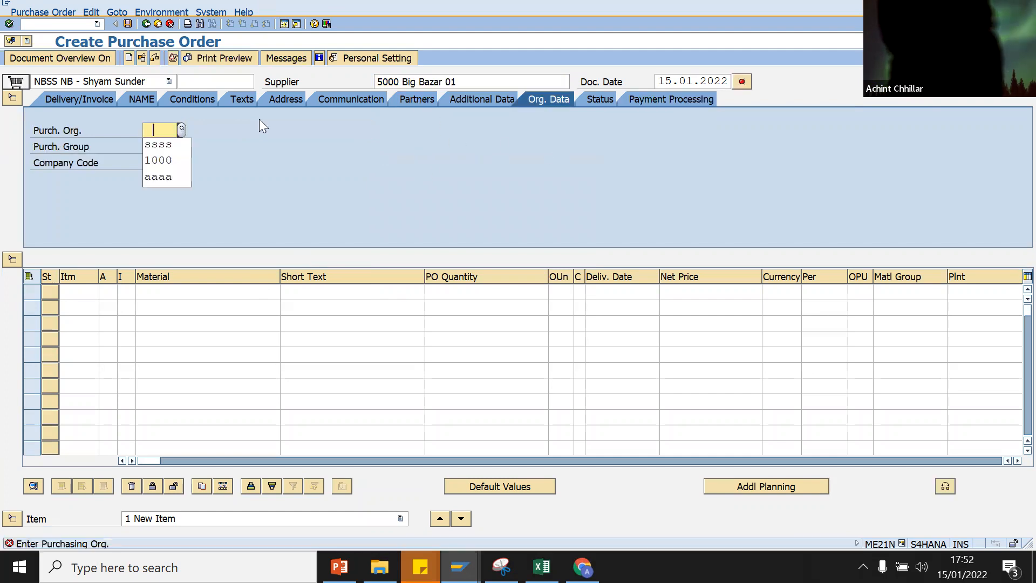
pyautogui.click(181, 145)
pyautogui.click(150, 141)
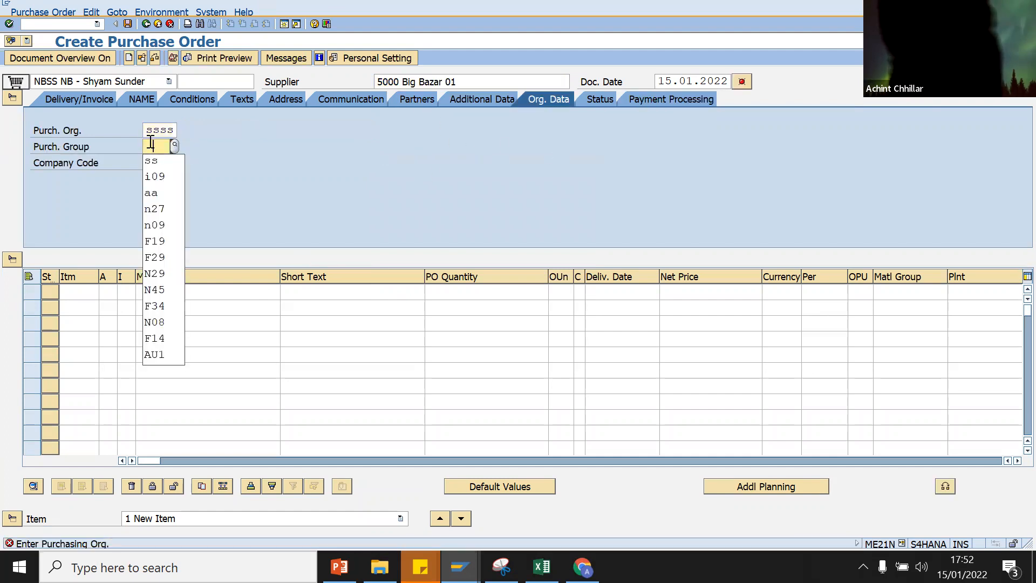
pyautogui.click(152, 161)
pyautogui.click(151, 161)
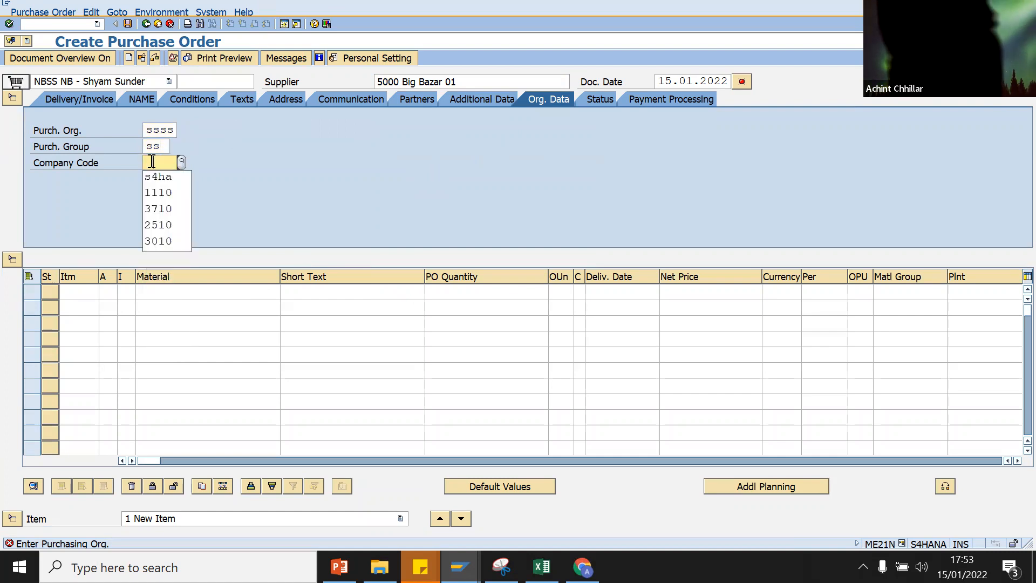
pyautogui.click(152, 178)
# Step: Add an item for material 132 (Cadbury) at plant SSSS
pyautogui.click(163, 292)
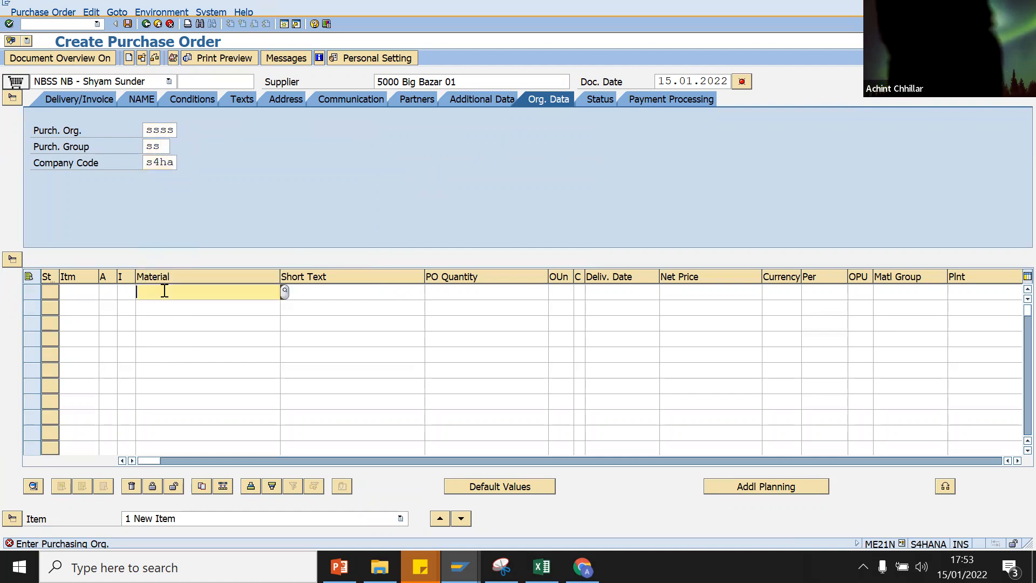
pyautogui.click(162, 303)
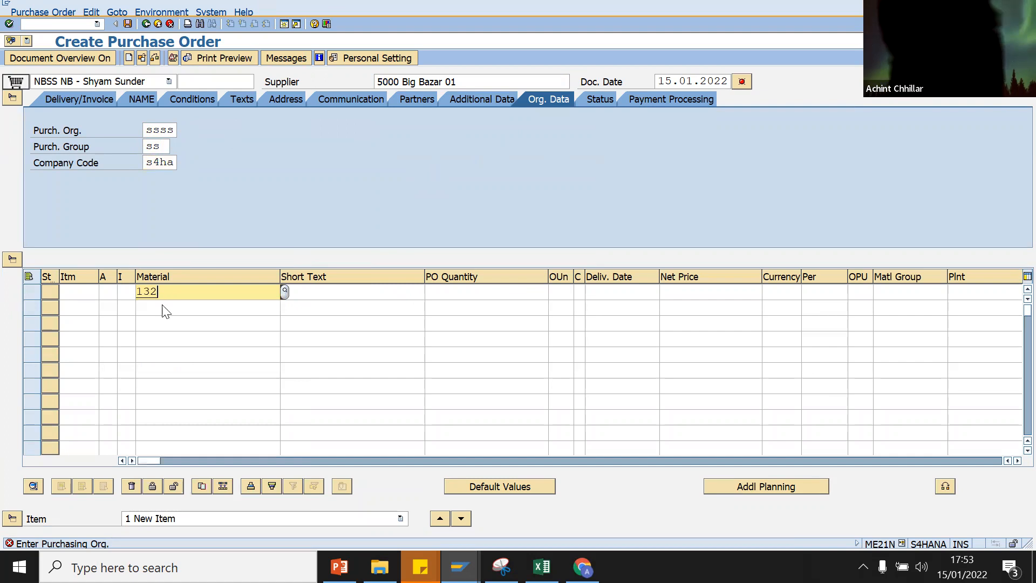
pyautogui.press('Return')
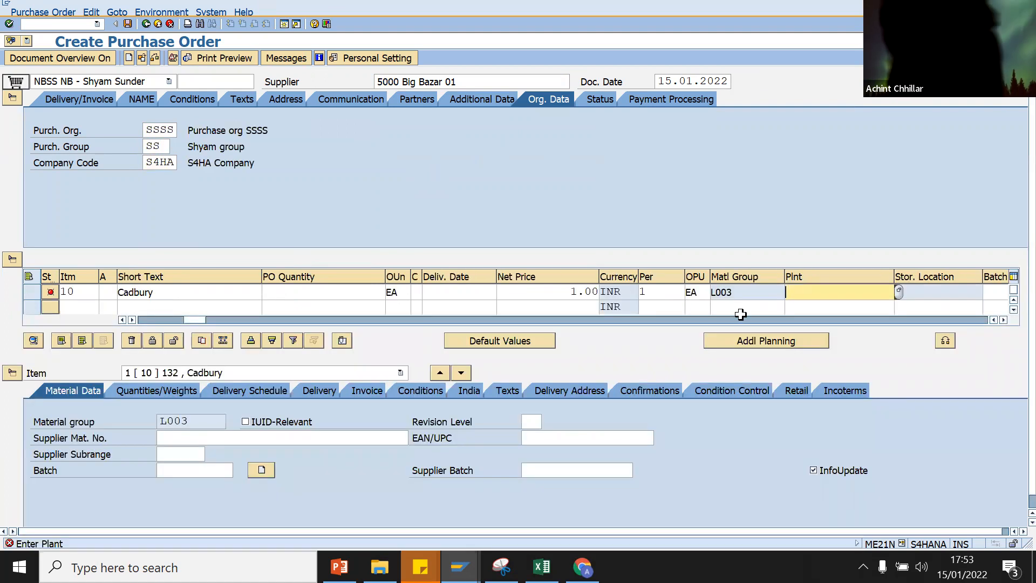
pyautogui.write('ssss')
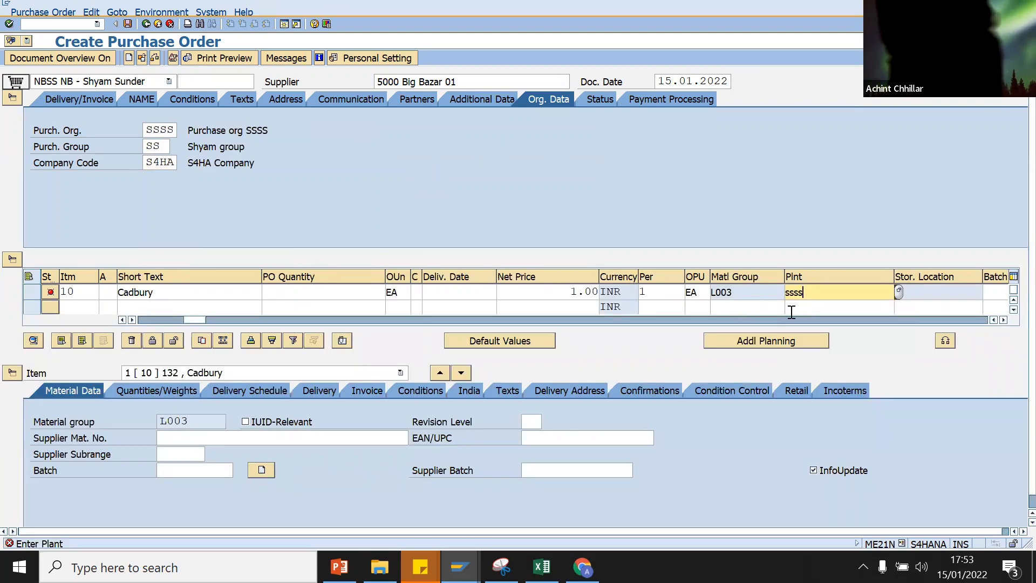
pyautogui.press('Return')
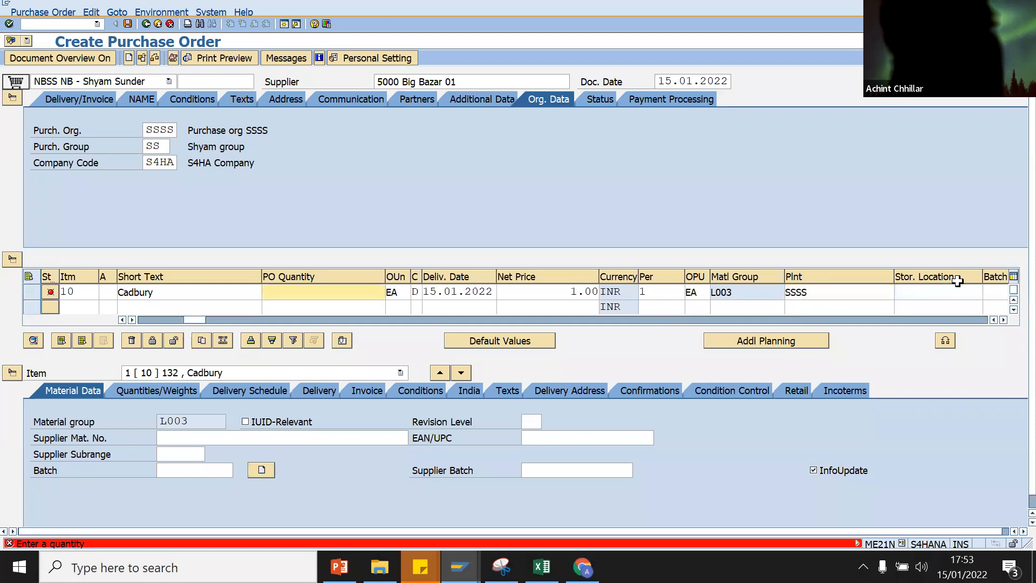
# Step: Set storage location SSS1 and quantity 1, accept the delivery date warning, and view the conditions
pyautogui.click(955, 291)
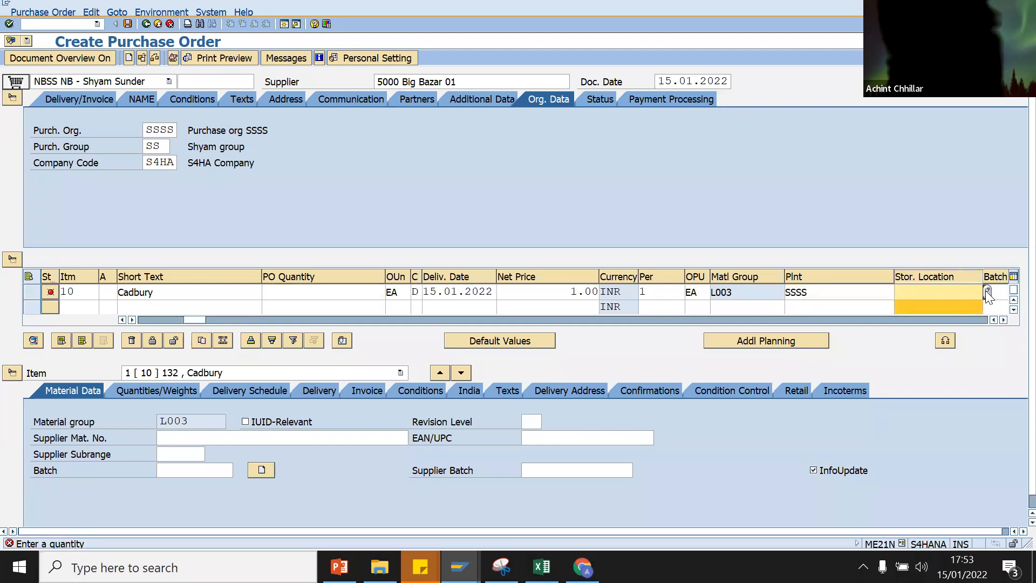
pyautogui.press('F4')
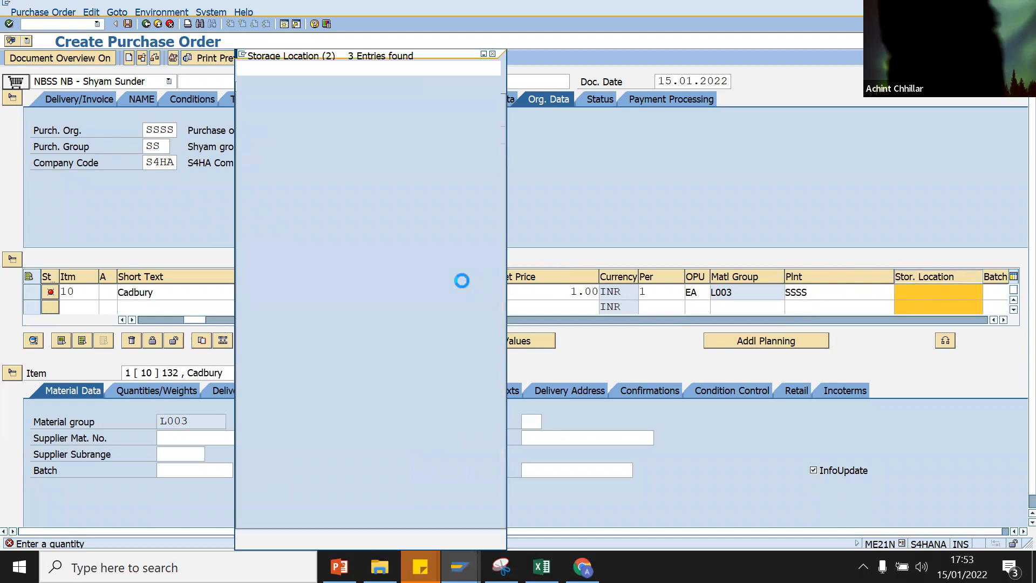
pyautogui.doubleClick(264, 181)
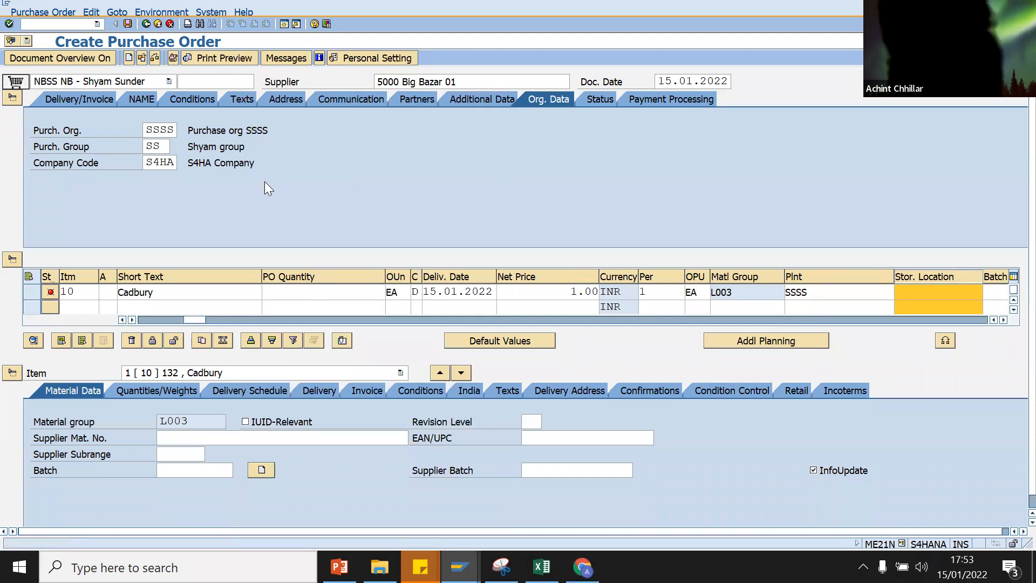
pyautogui.press('Return')
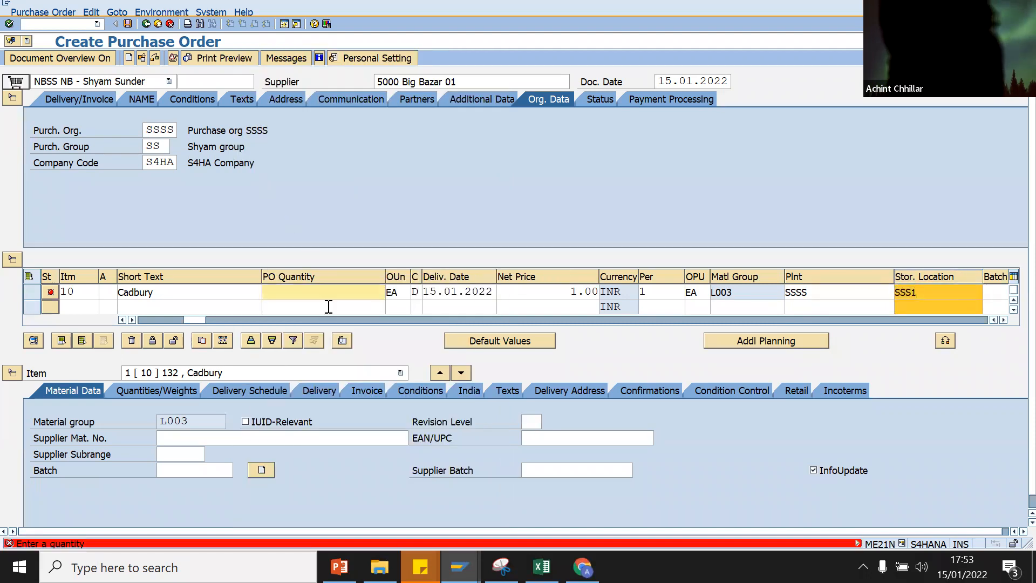
pyautogui.write('1')
pyautogui.press('Return')
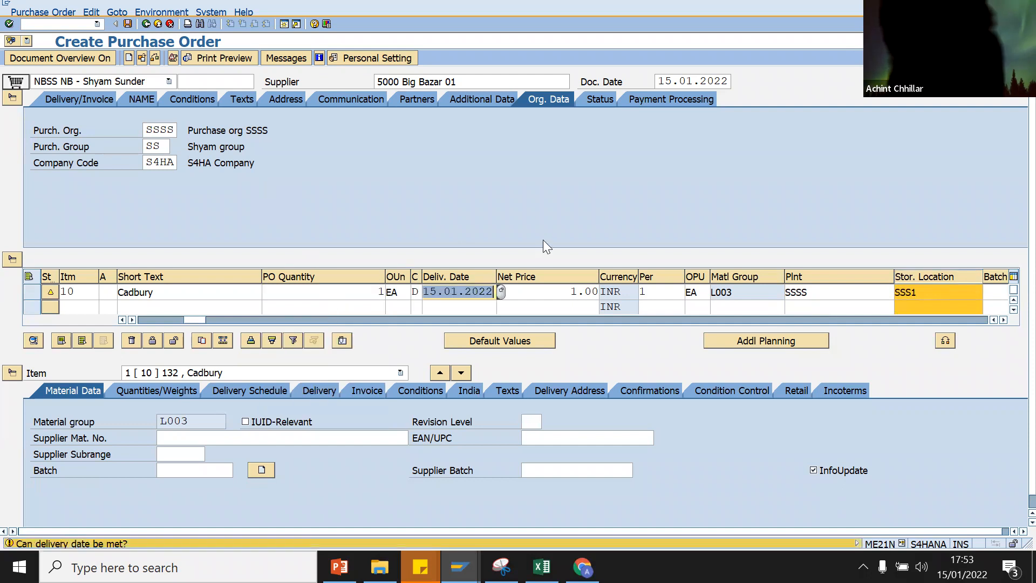
pyautogui.press('Return')
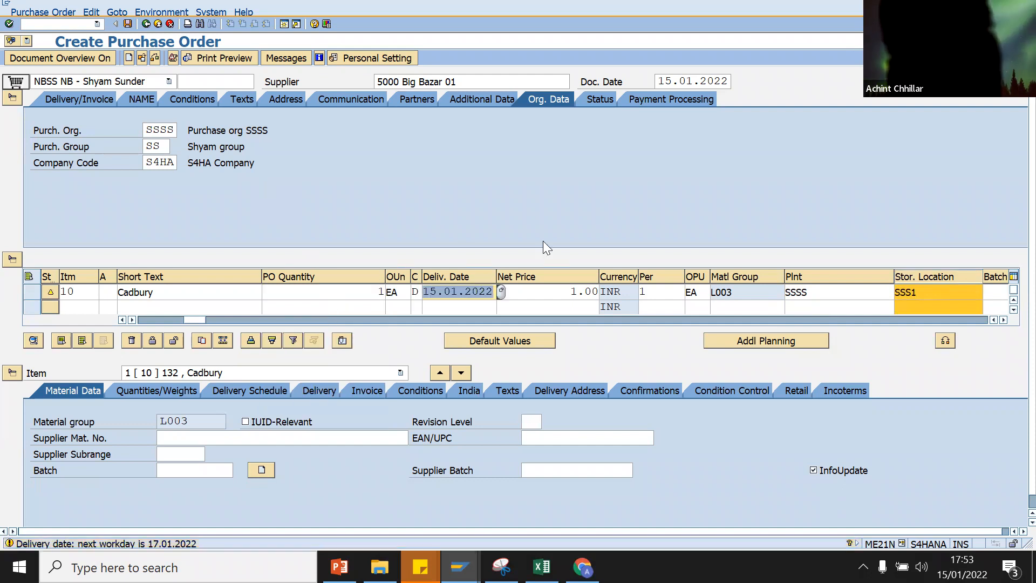
pyautogui.click(191, 96)
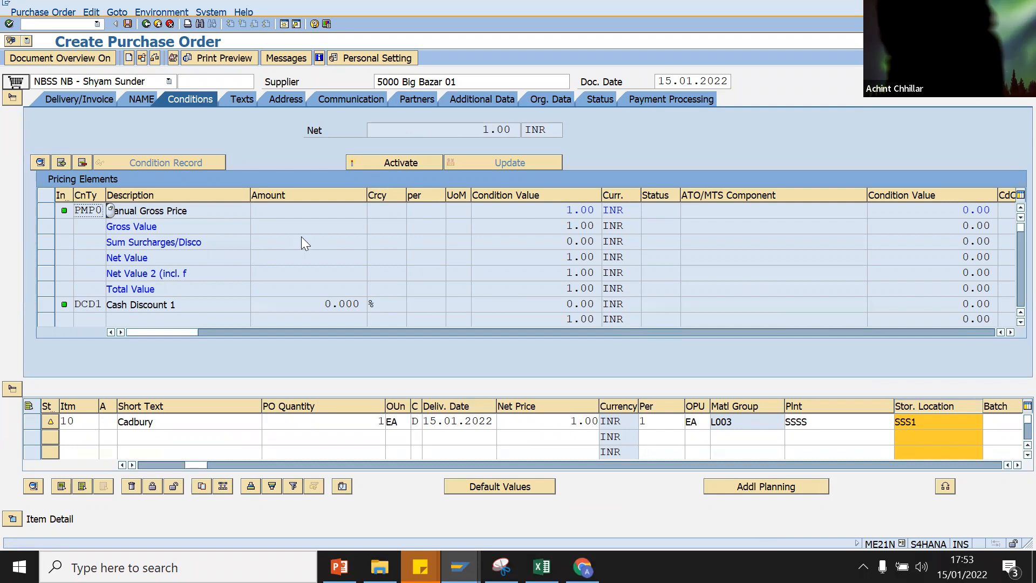
# Step: Check the purchase order twice, closing the messages, then save it despite the warnings
pyautogui.click(154, 57)
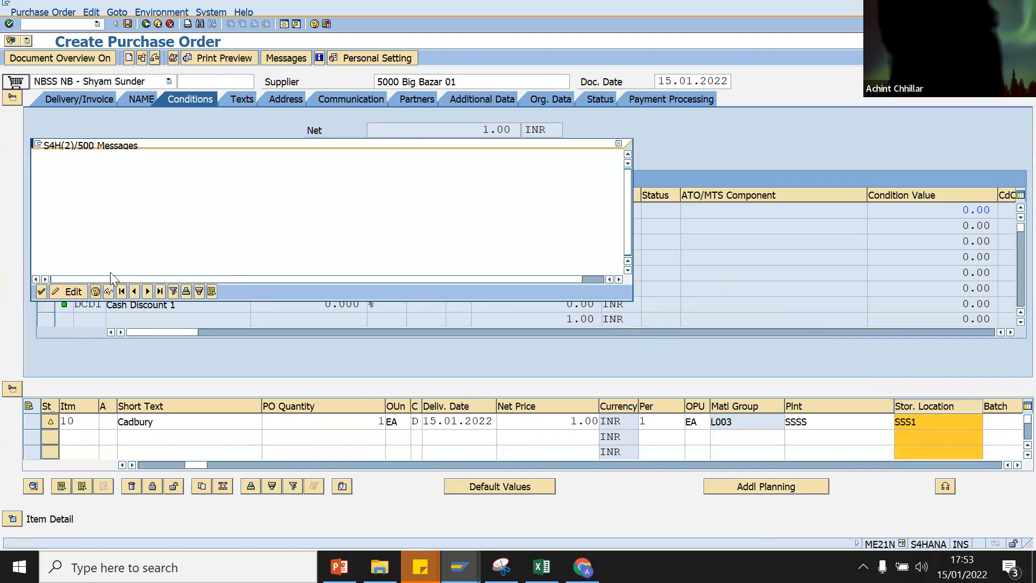
pyautogui.click(41, 292)
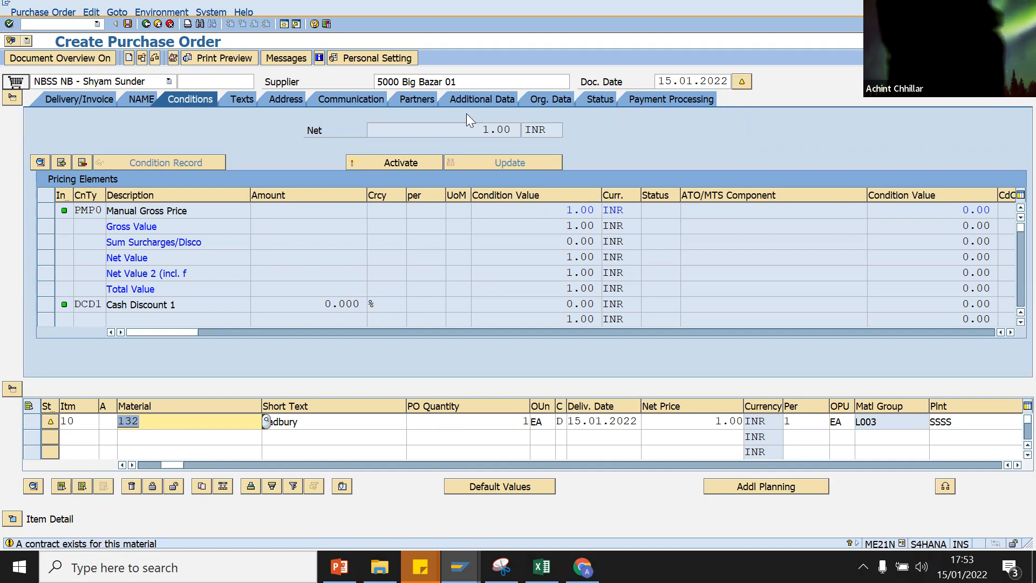
pyautogui.click(173, 57)
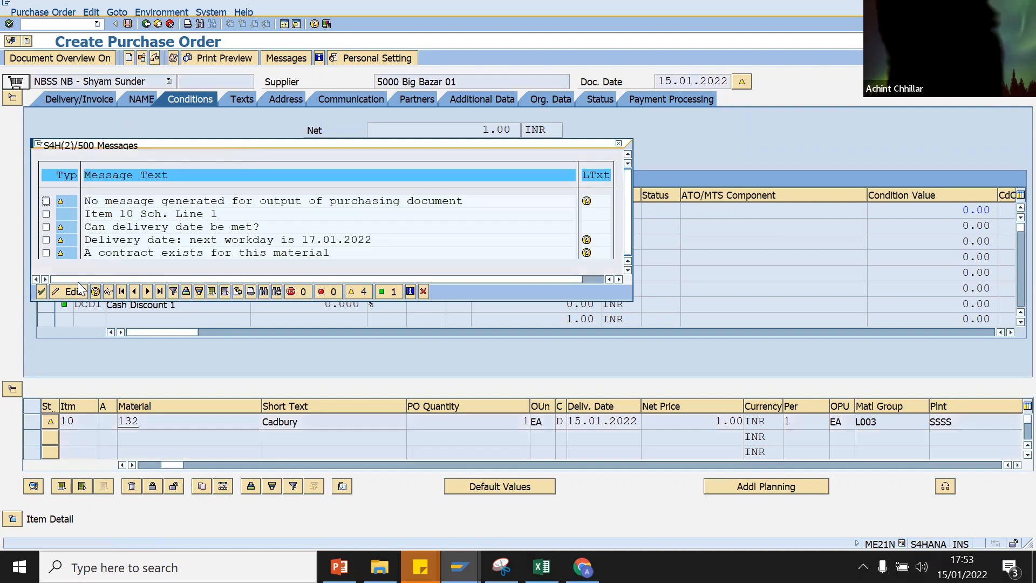
pyautogui.press('Return')
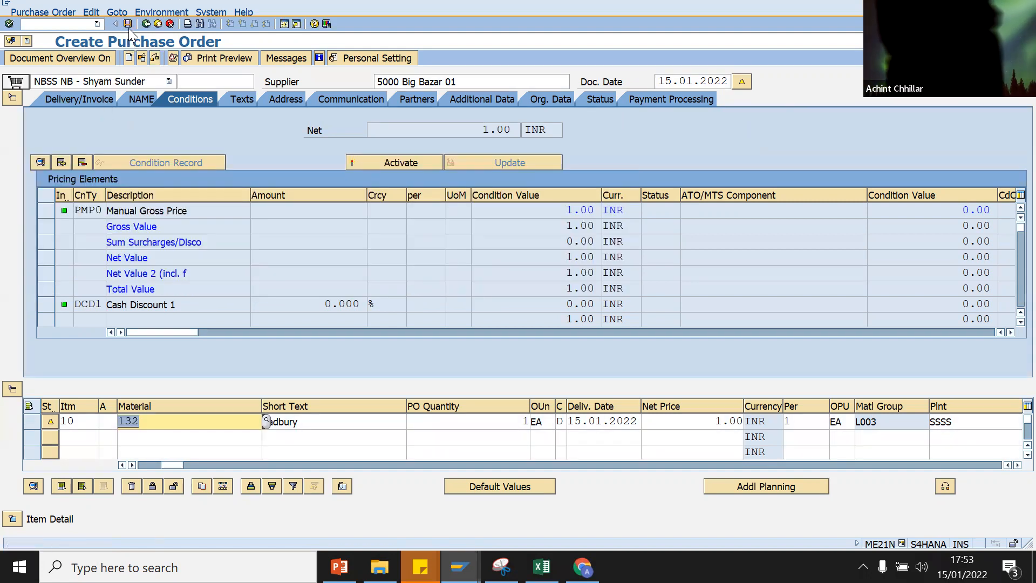
pyautogui.click(128, 24)
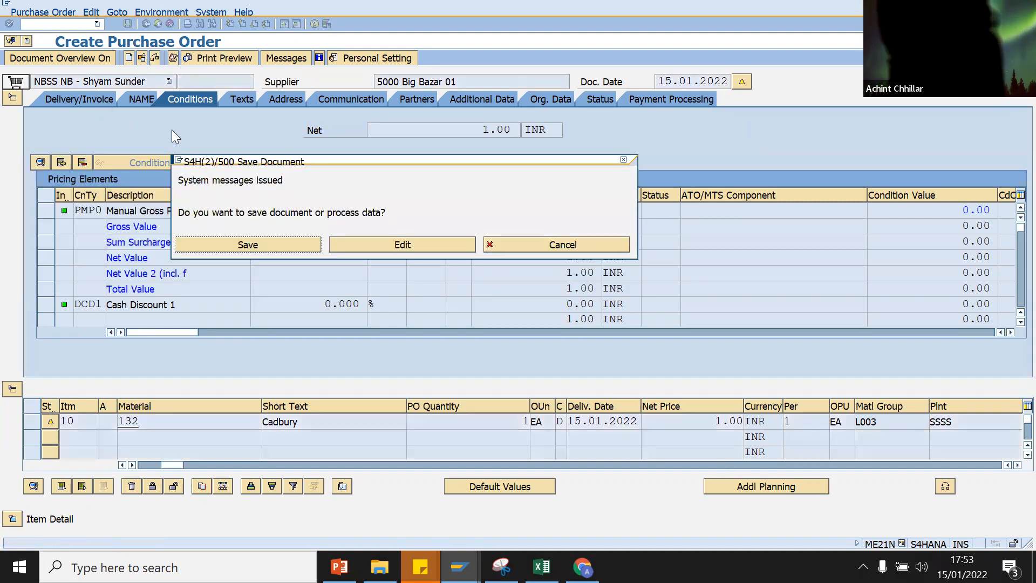
pyautogui.click(231, 243)
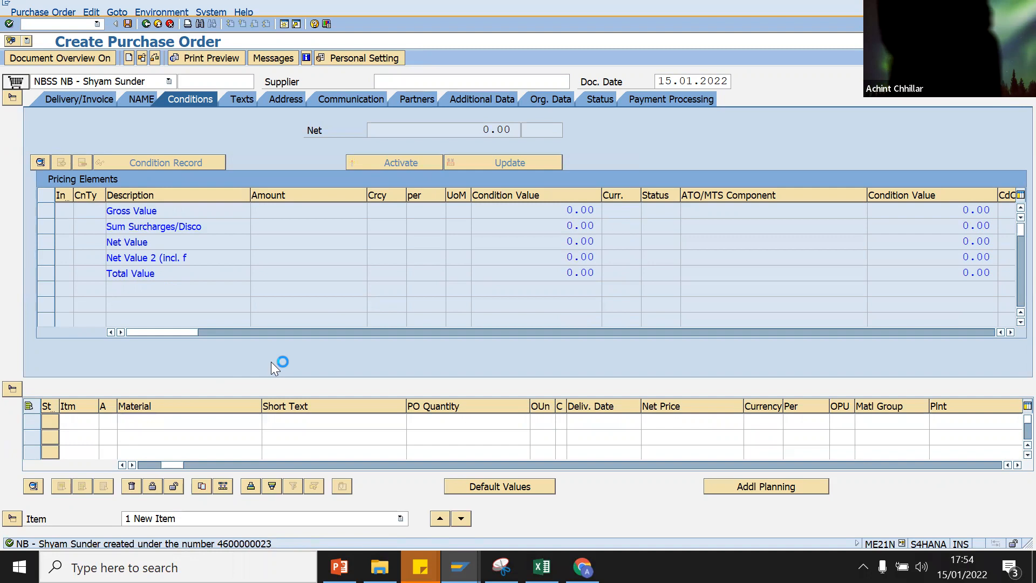
# Step: Close the order-created message details and run Edit Characteristic from the IMG window
pyautogui.click(243, 544)
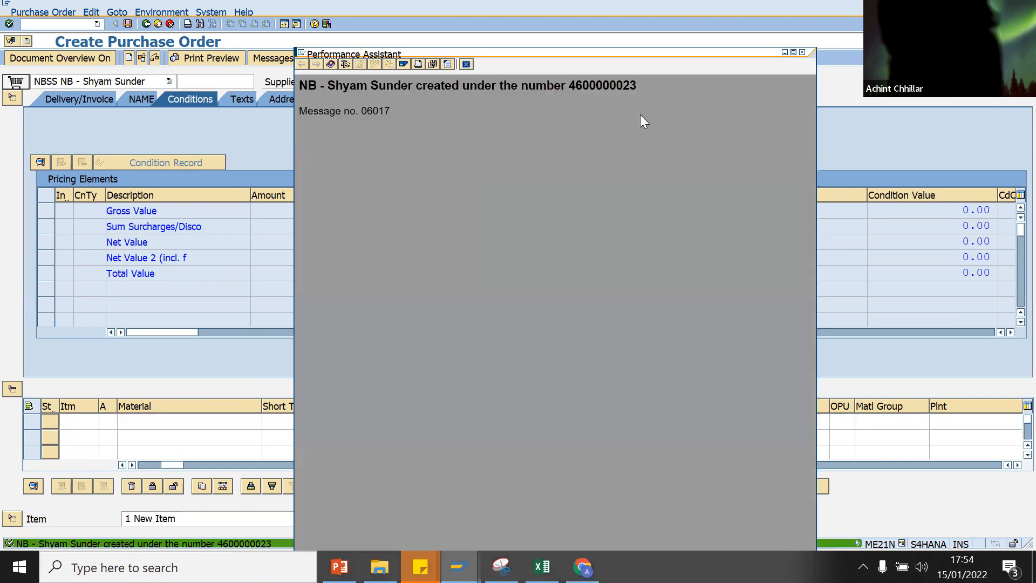
pyautogui.click(803, 51)
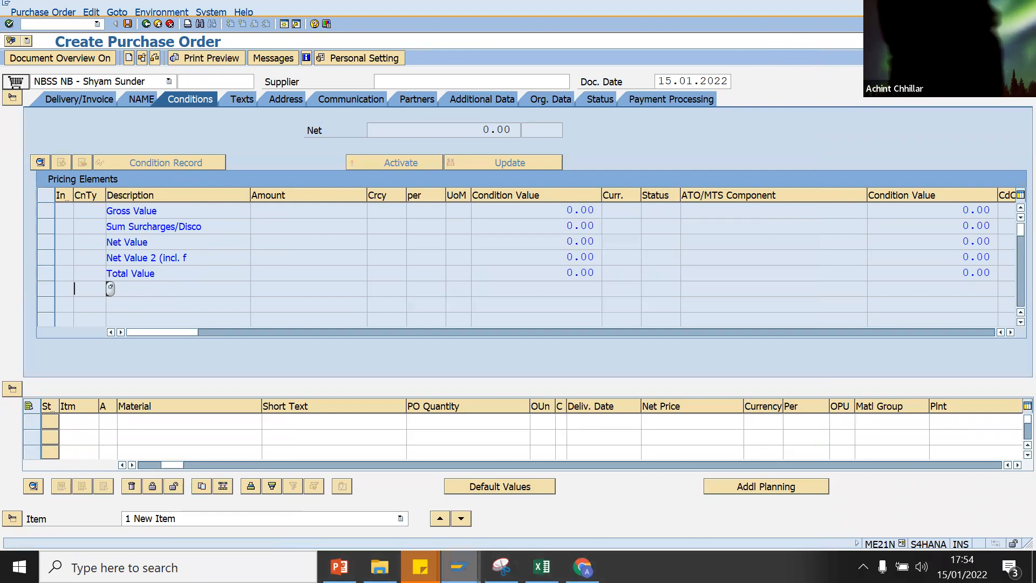
pyautogui.moveTo(458, 567)
pyautogui.click(480, 513)
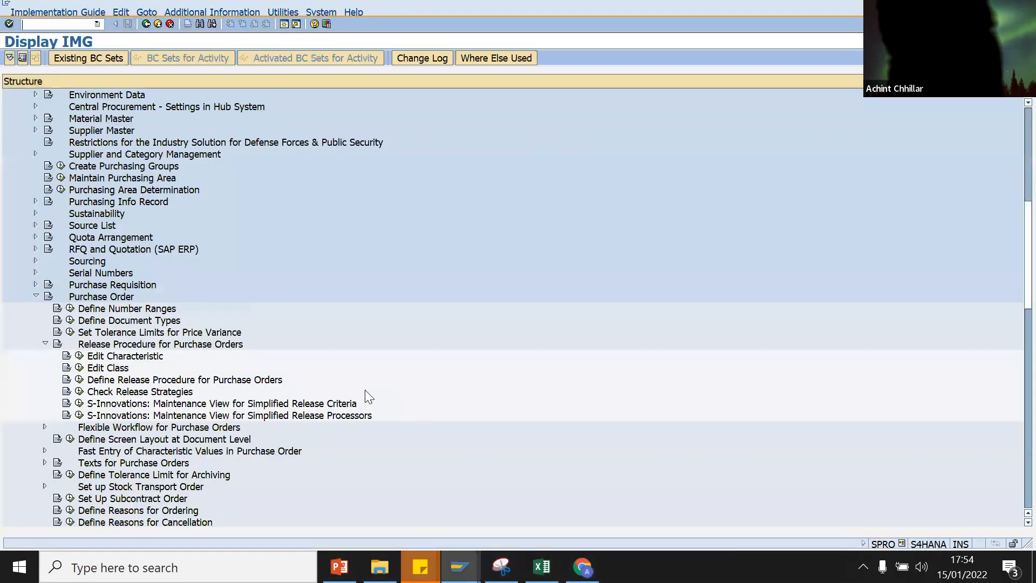
pyautogui.click(79, 355)
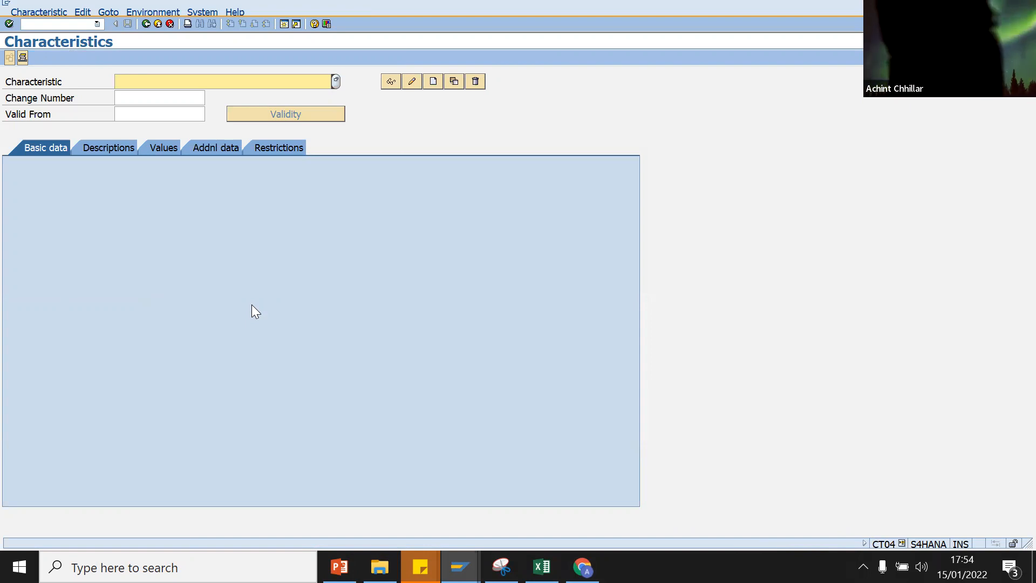
# Step: Enter characteristic name ORDERTYPE and confirm creating the new characteristic
pyautogui.write('Order Type')
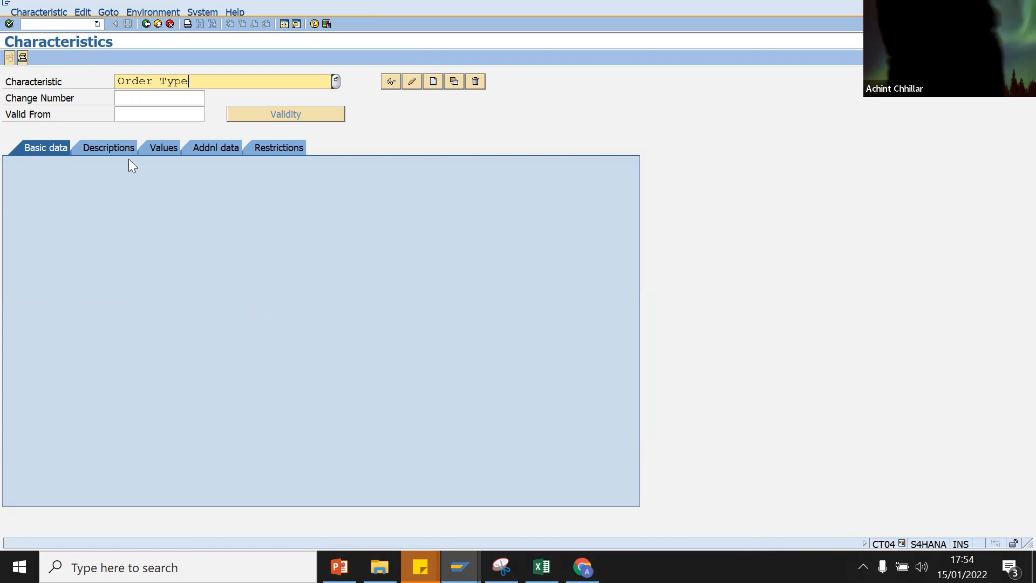
pyautogui.press('Return')
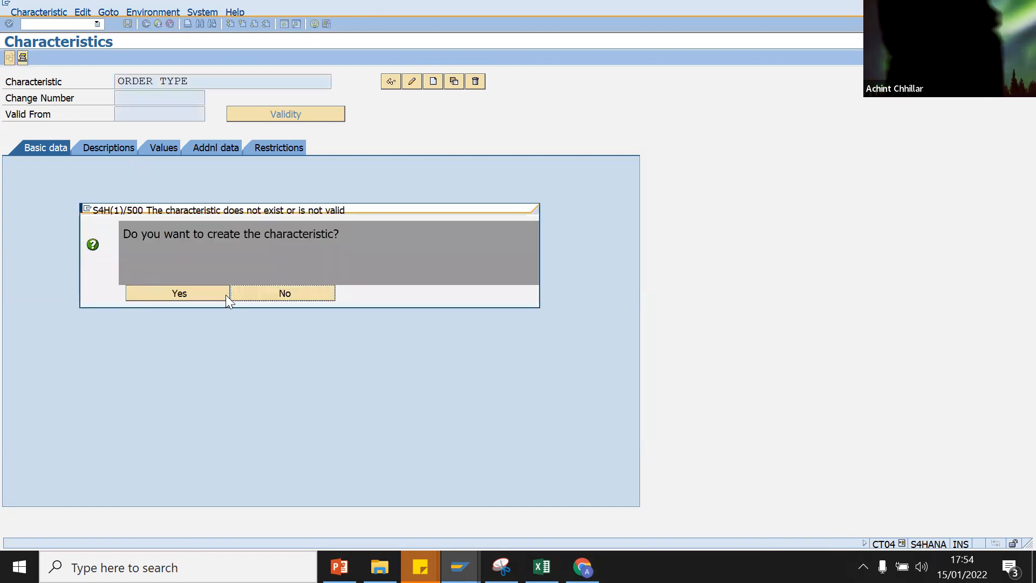
pyautogui.click(215, 293)
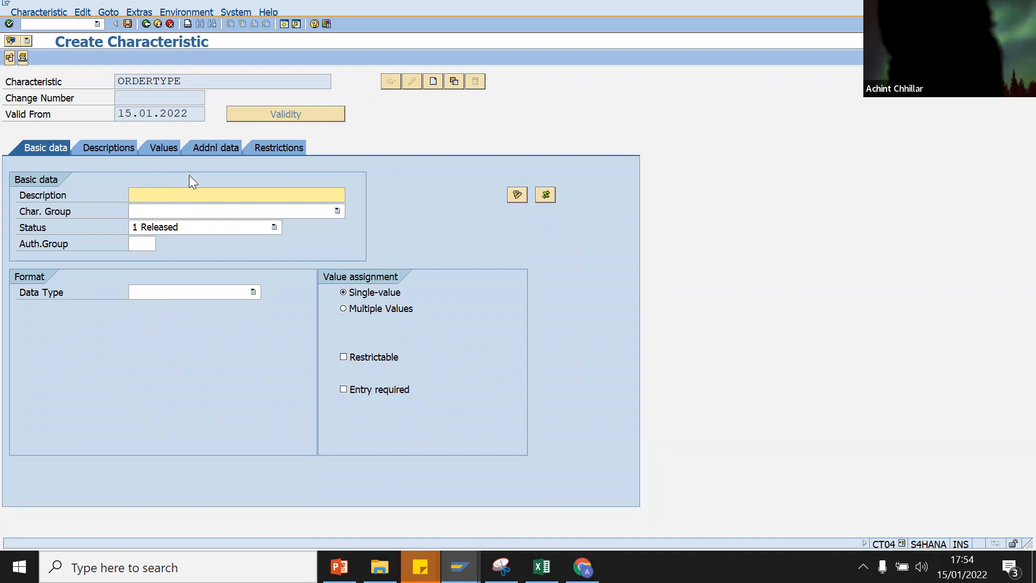
# Step: Describe the characteristic as 'ORDER TYPE Purchasing' and bring up its additional data
pyautogui.moveTo(200, 82); pyautogui.dragTo(91, 97)
pyautogui.hotkey('ctrl', 'c')
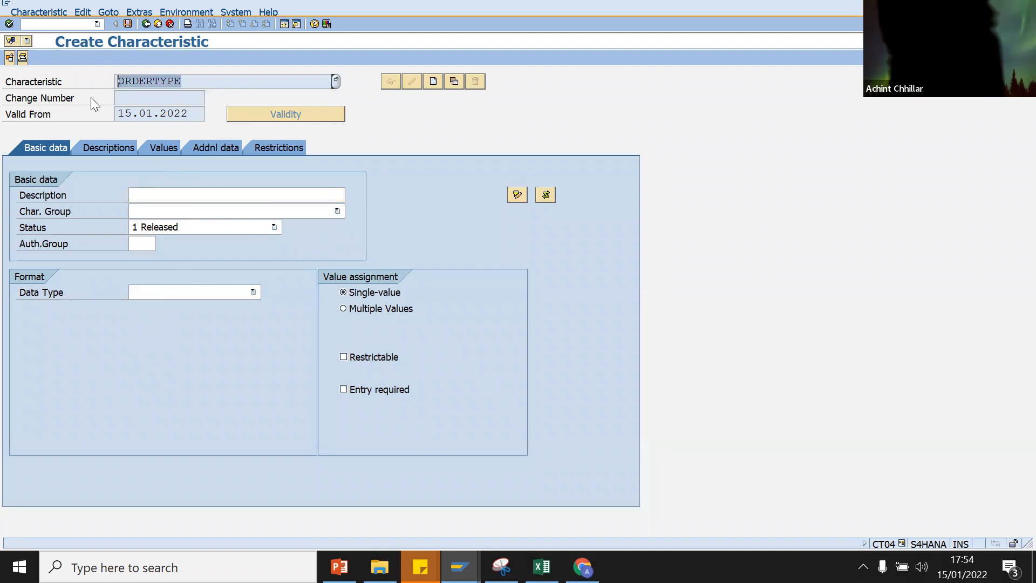
pyautogui.click(152, 194)
pyautogui.hotkey('ctrl', 'v')
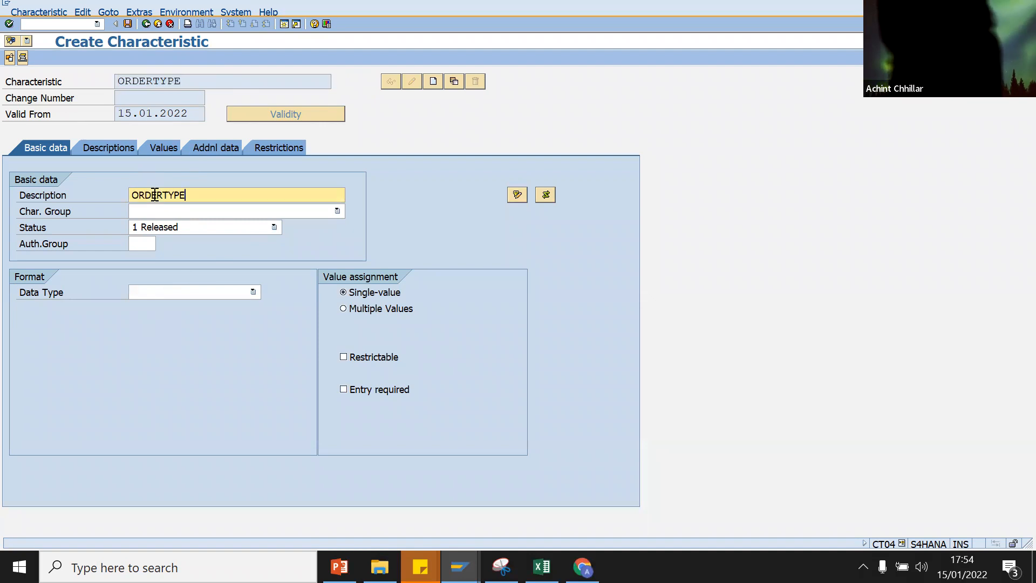
pyautogui.click(164, 195)
pyautogui.write('TYPE Purchasing')
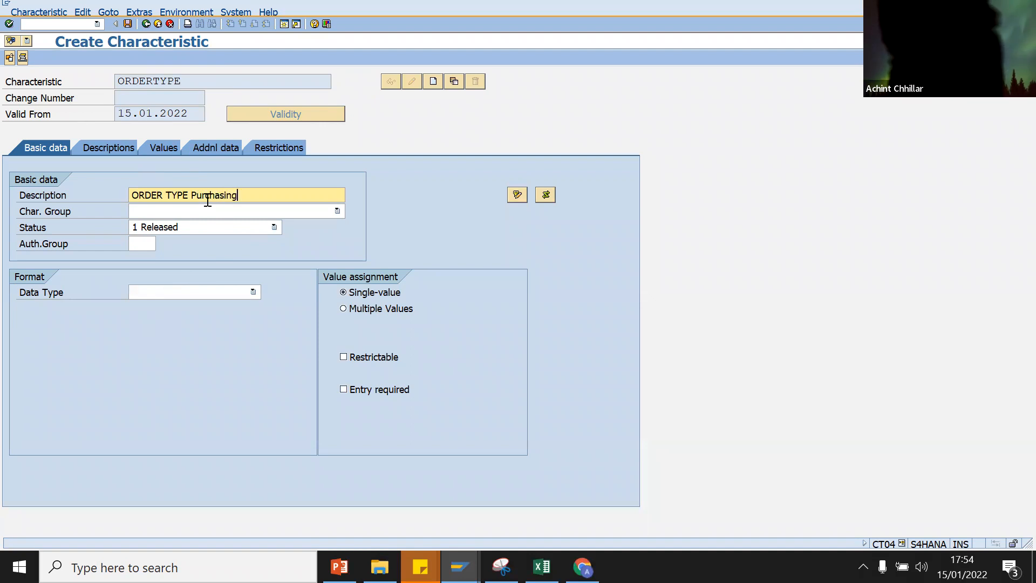
pyautogui.hotkey('ctrl', 'a')
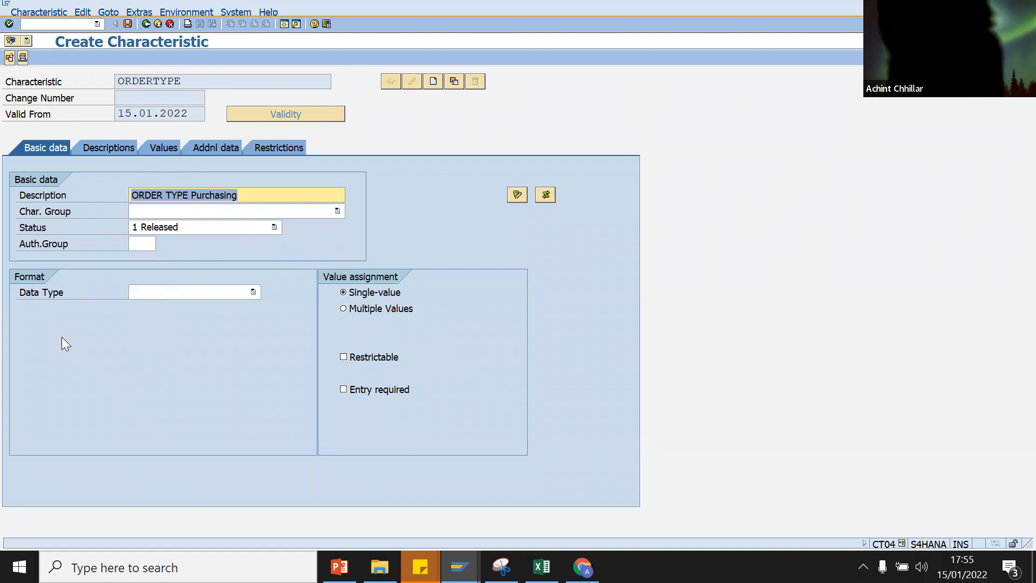
pyautogui.click(204, 148)
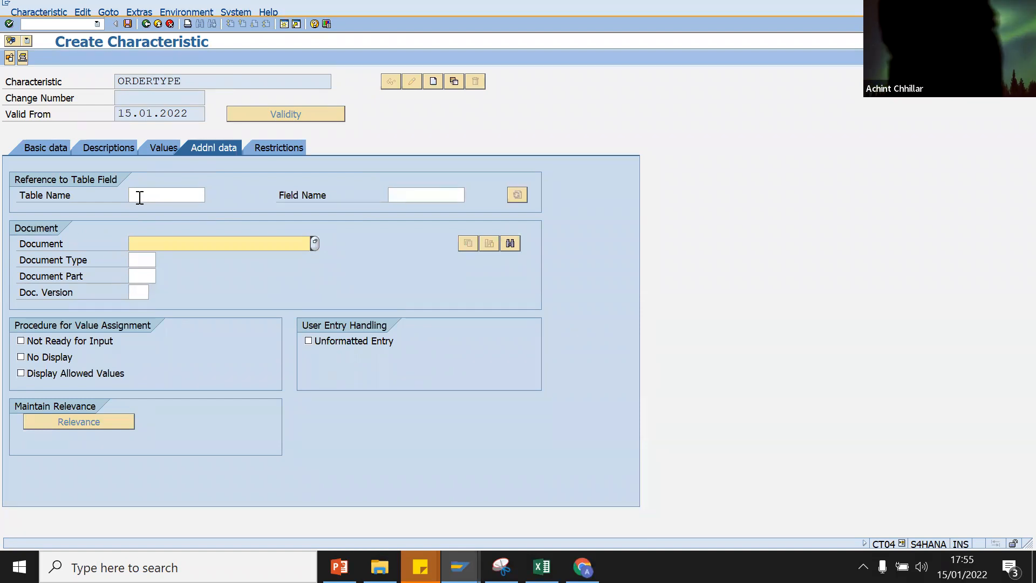
# Step: Enter CEKKO as the reference table name, copy it, and open a new session
pyautogui.click(140, 198)
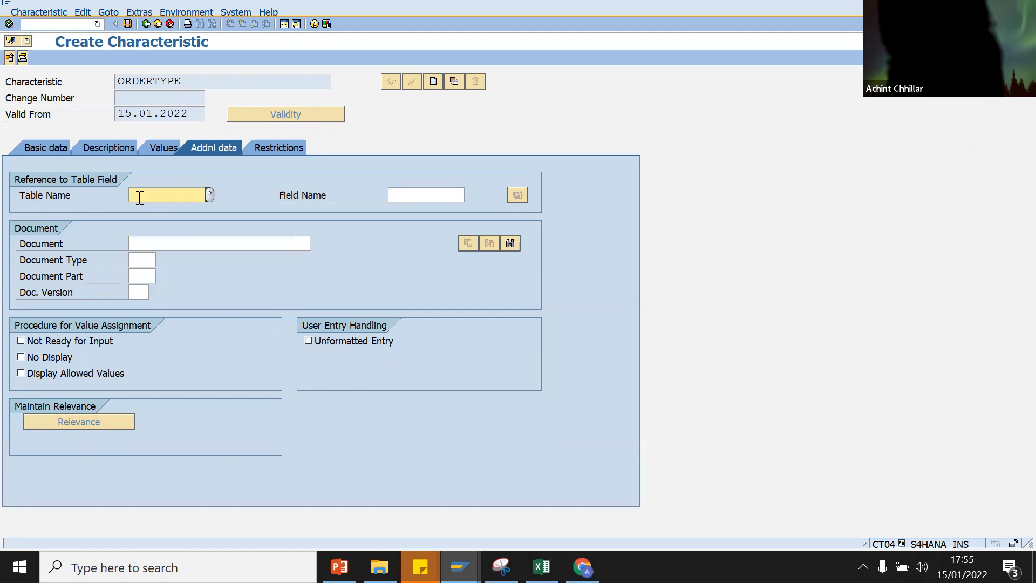
pyautogui.write('CEKKO')
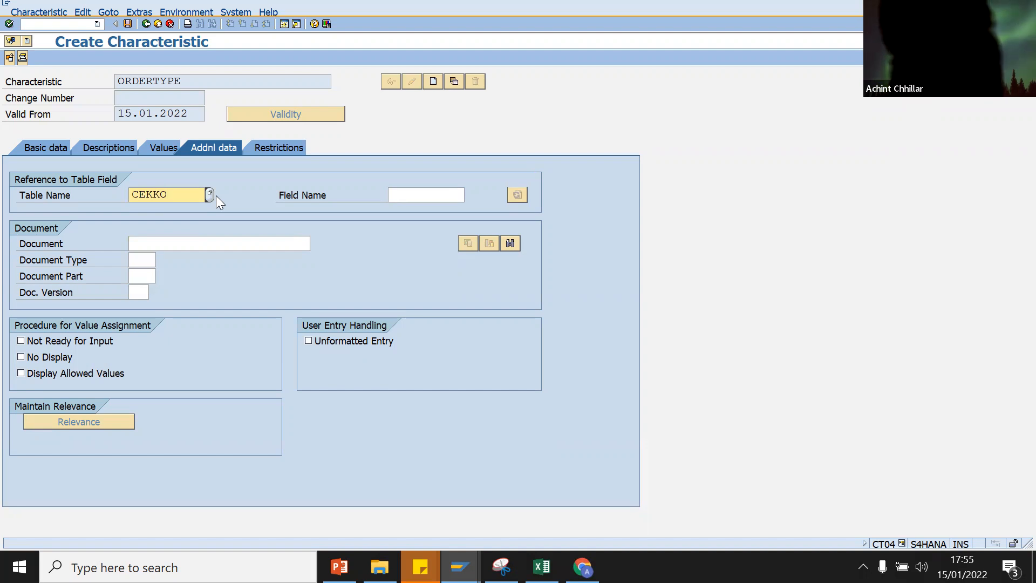
pyautogui.moveTo(187, 195); pyautogui.dragTo(86, 201)
pyautogui.hotkey('ctrl', 'c')
pyautogui.click(282, 25)
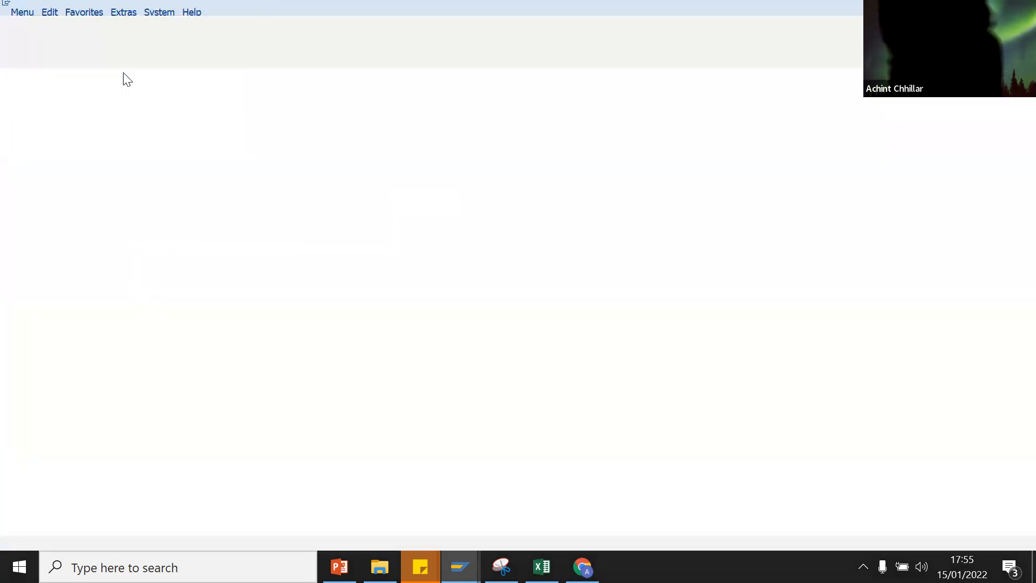
# Step: Display the CEKKO structure in SE11
pyautogui.write('SE11')
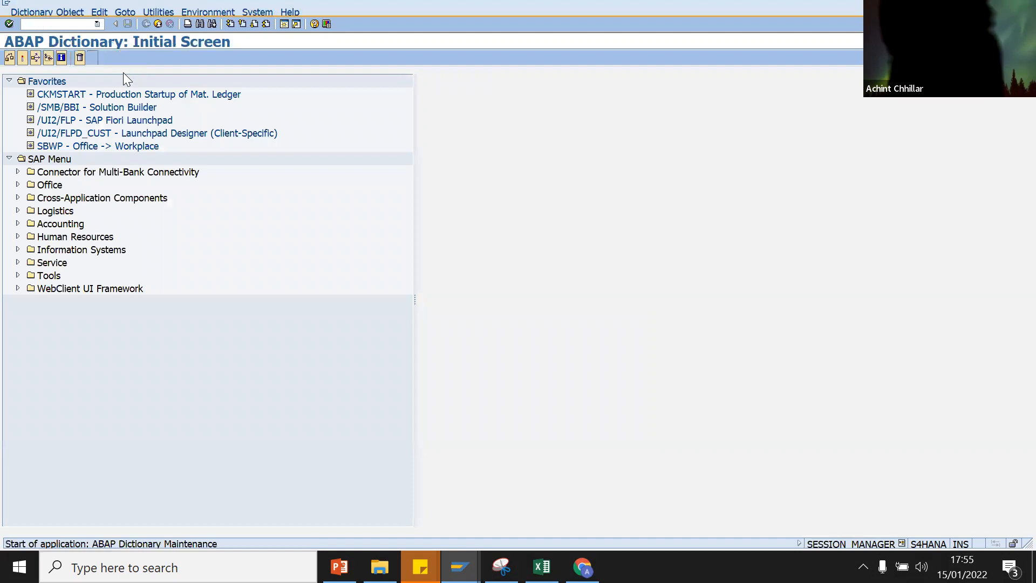
pyautogui.hotkey('ctrl', 'v')
pyautogui.press('Return')
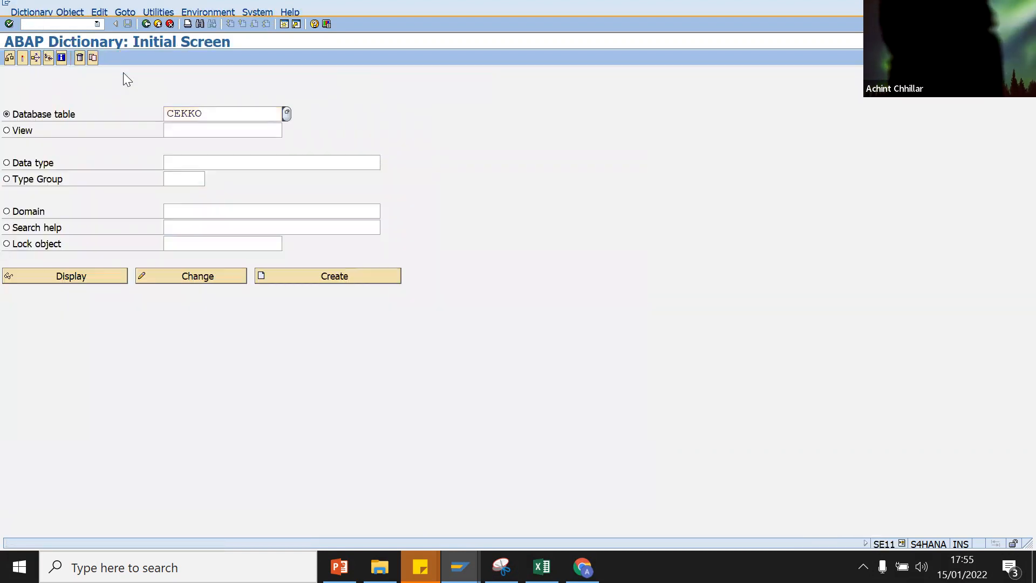
pyautogui.click(84, 274)
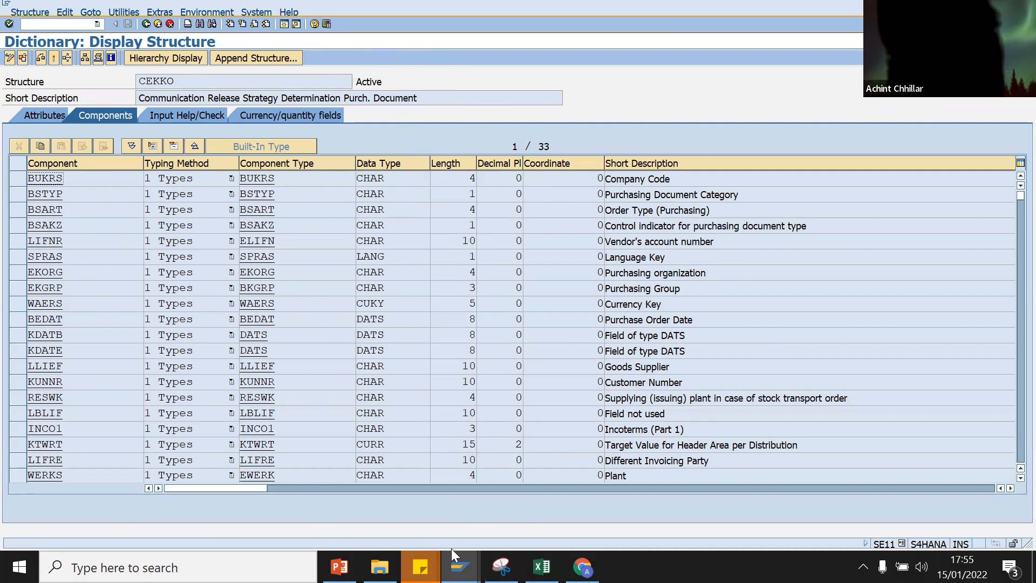
# Step: Copy component BSART, Order Type (Purchasing), from CEKKO for the characteristic's reference field
pyautogui.moveTo(459, 567)
pyautogui.click(397, 524)
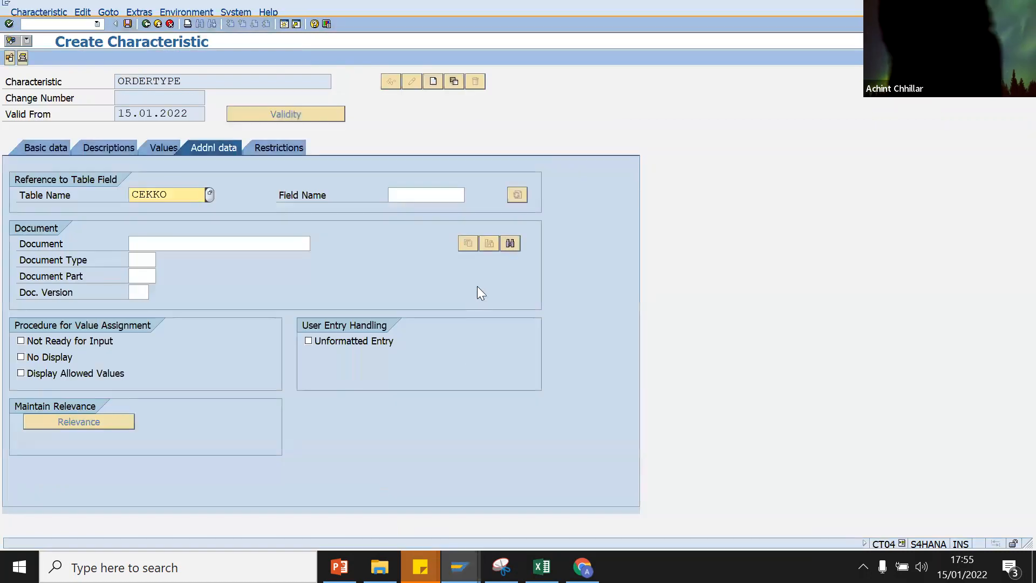
pyautogui.click(434, 196)
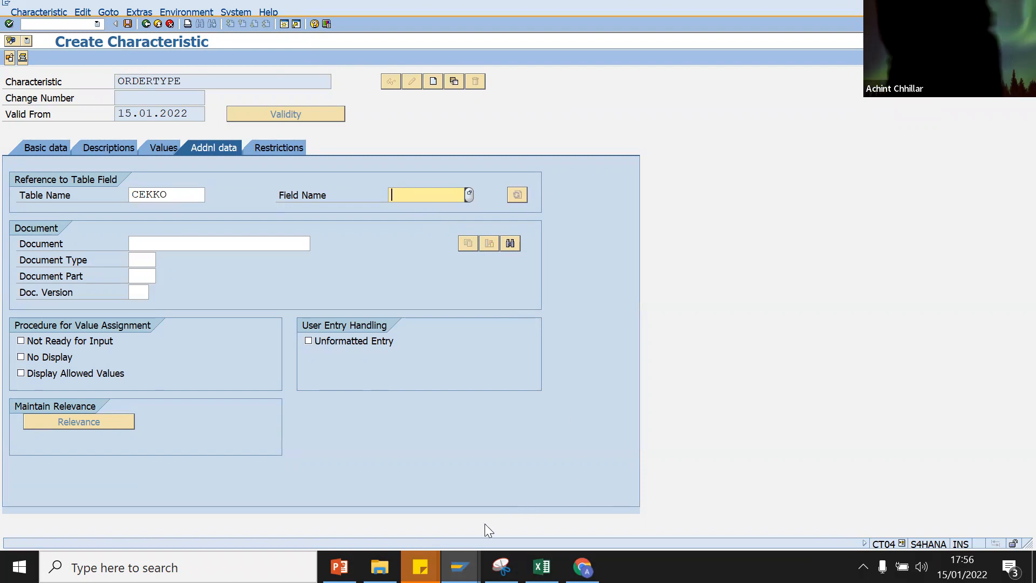
pyautogui.click(460, 567)
pyautogui.click(697, 490)
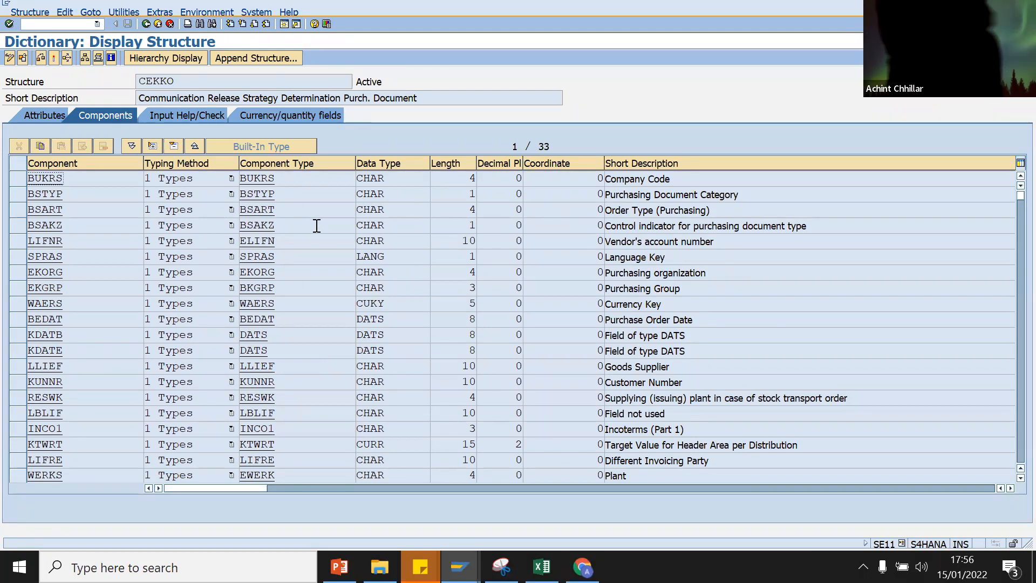
pyautogui.moveTo(713, 211); pyautogui.dragTo(598, 216)
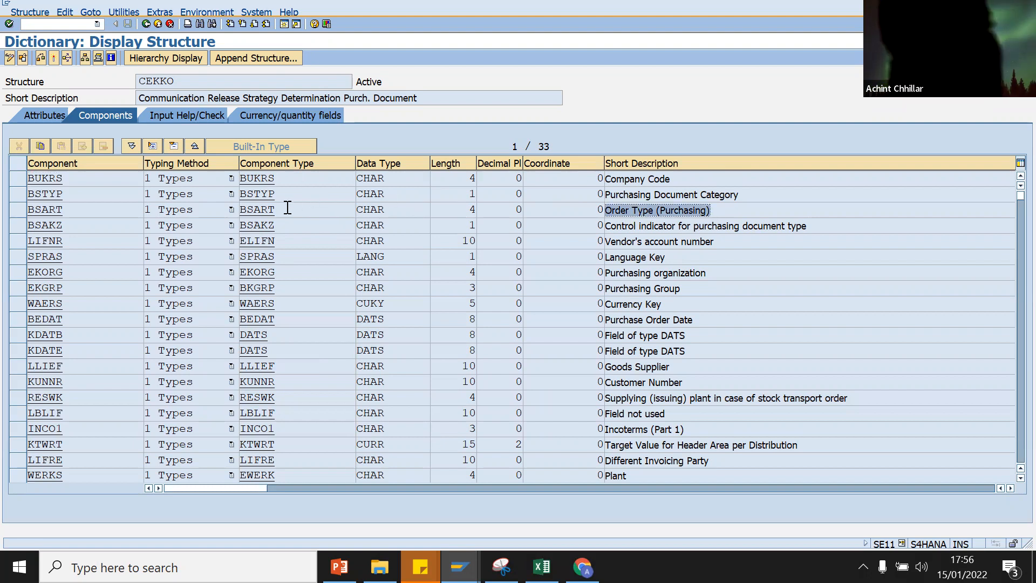
pyautogui.moveTo(288, 208); pyautogui.dragTo(232, 210)
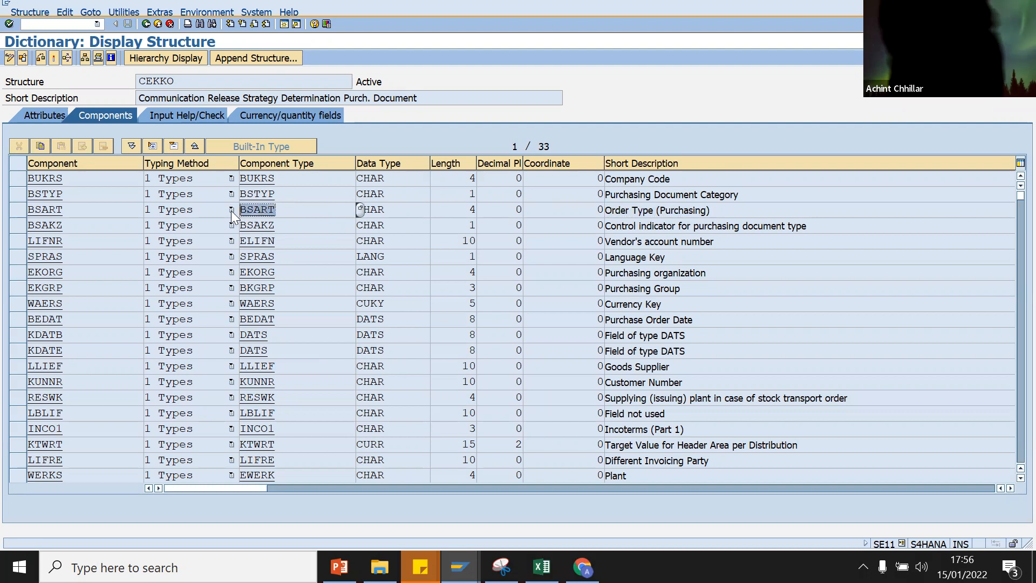
pyautogui.hotkey('ctrl', 'c')
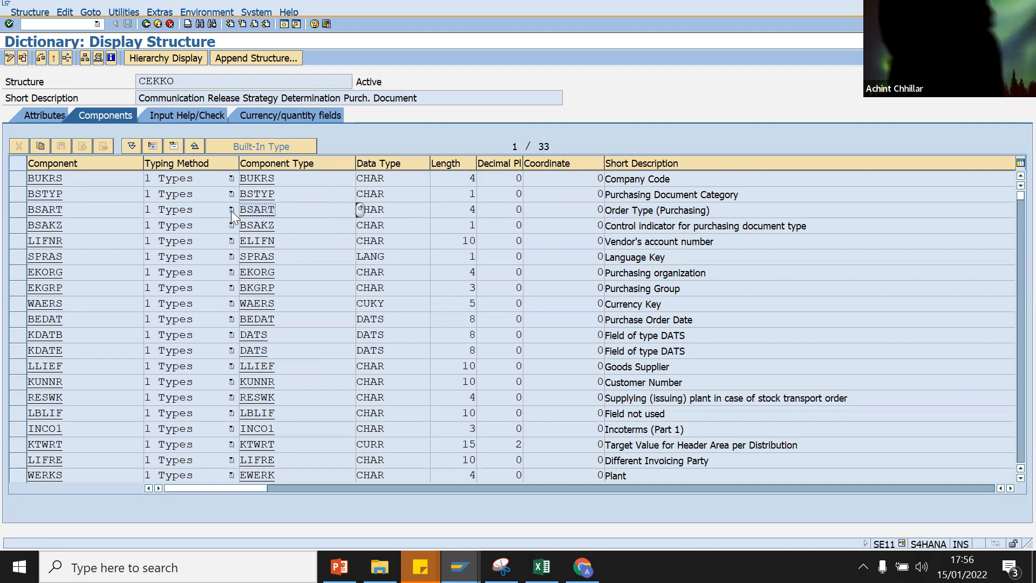
pyautogui.moveTo(459, 566)
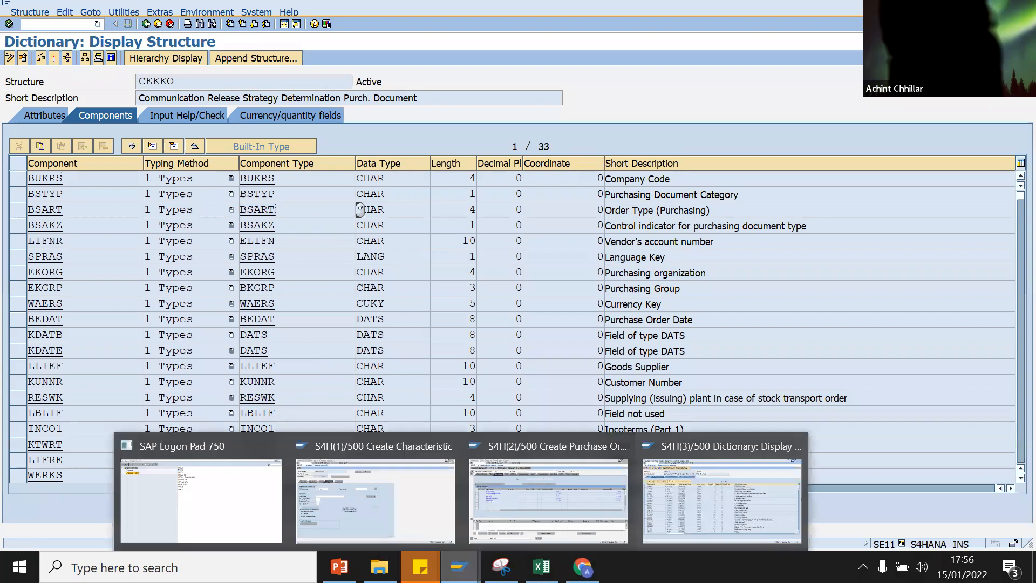
pyautogui.click(427, 538)
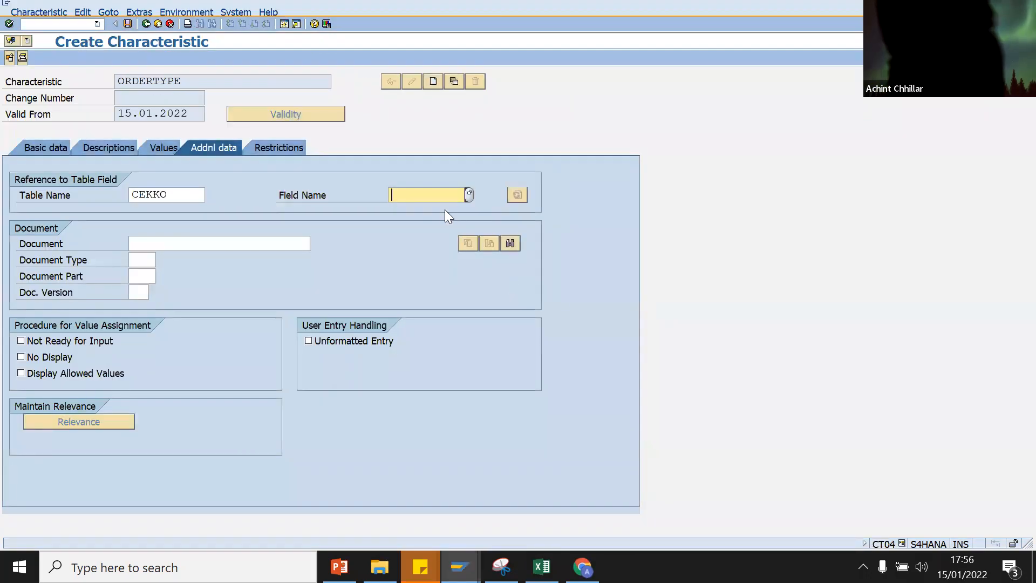
# Step: Reference field BSART in CEKKO, accepting its CHAR 4 dictionary format
pyautogui.hotkey('ctrl', 'v')
pyautogui.press('Return')
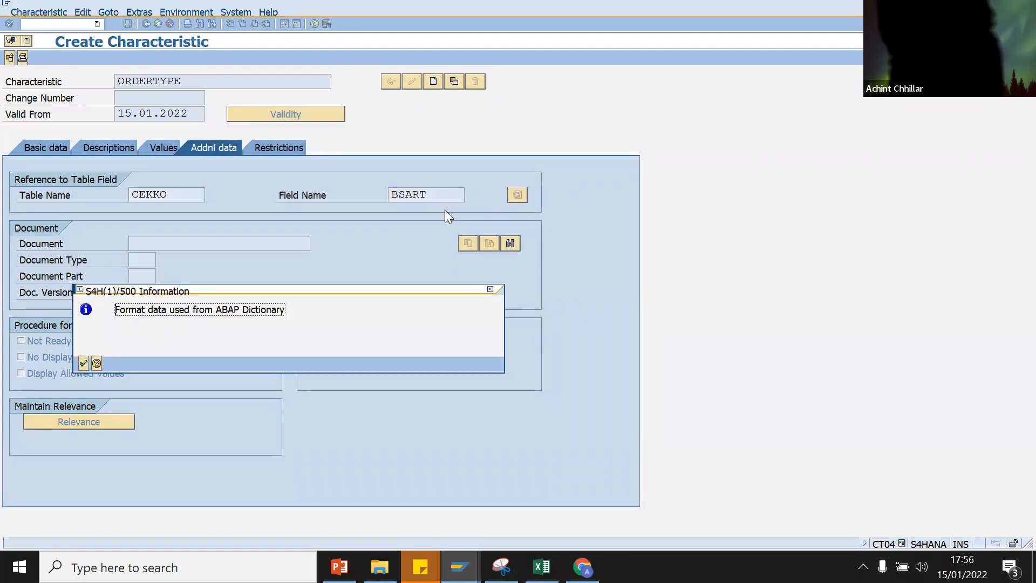
pyautogui.press('Return')
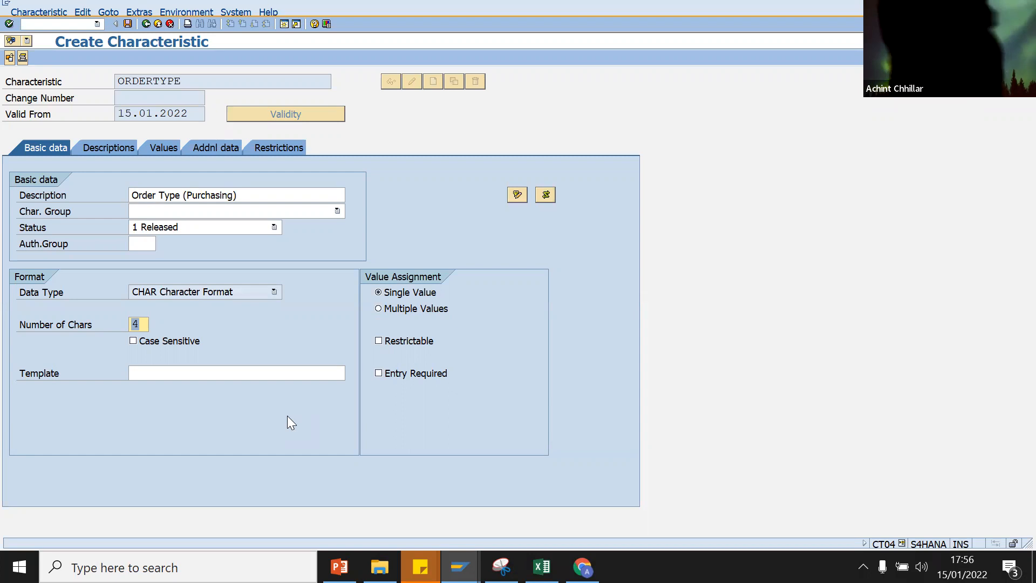
pyautogui.click(207, 147)
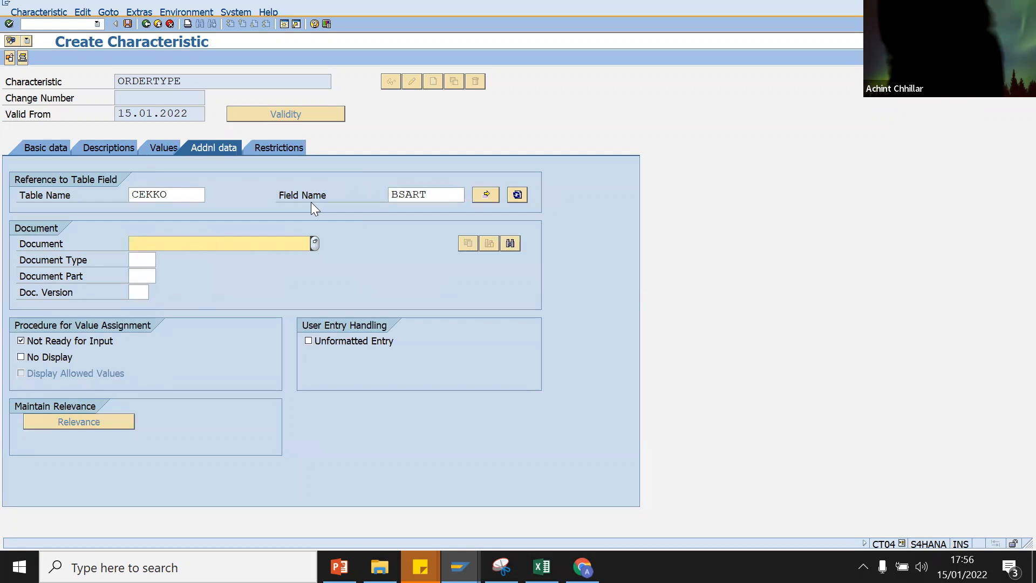
pyautogui.click(29, 141)
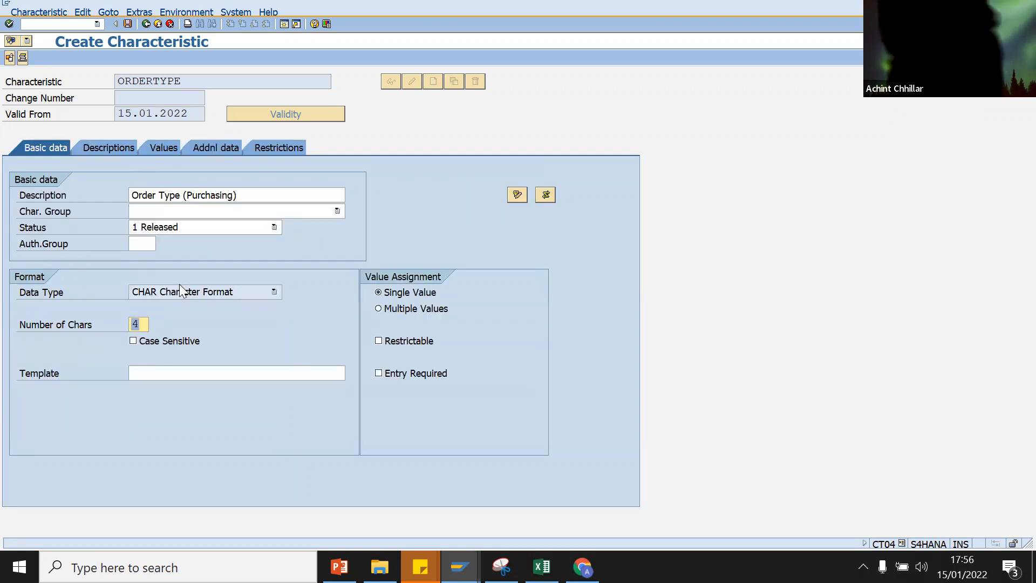
# Step: Allow multiple values for ORDERTYPE and verify BSART's length of 4 in CEKKO
pyautogui.click(378, 308)
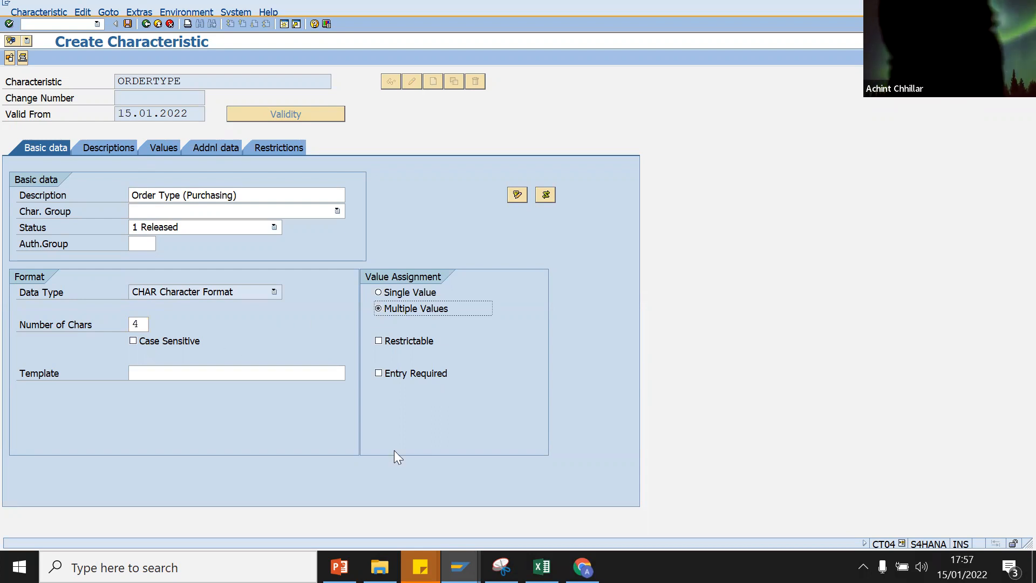
pyautogui.moveTo(459, 567)
pyautogui.click(693, 505)
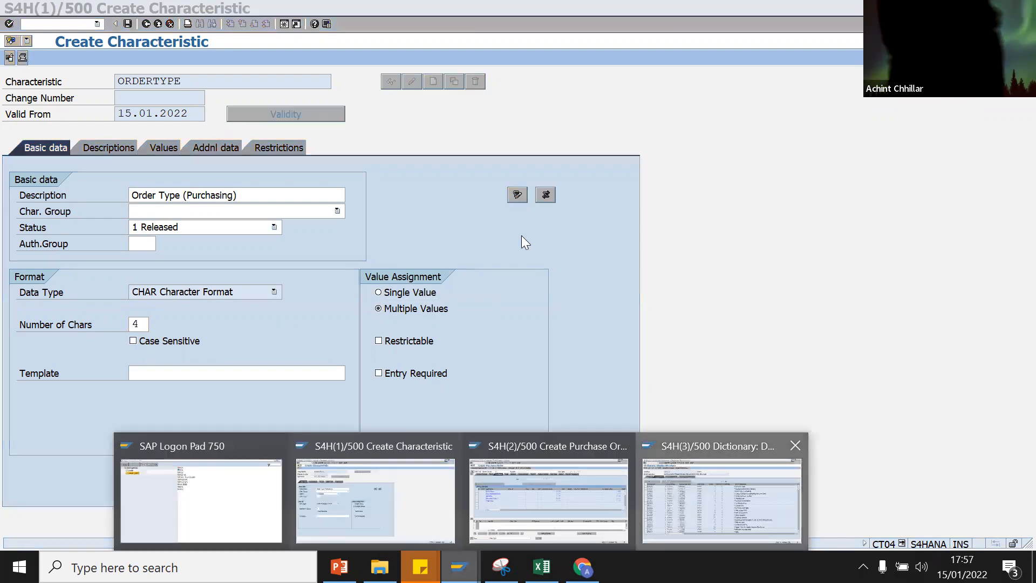
pyautogui.click(465, 209)
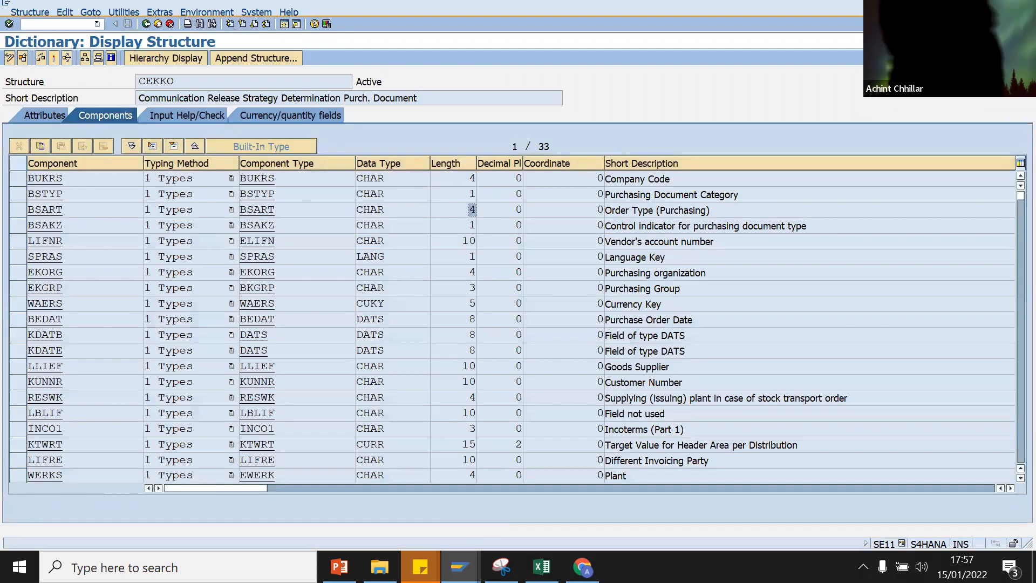
pyautogui.moveTo(459, 567)
pyautogui.click(384, 514)
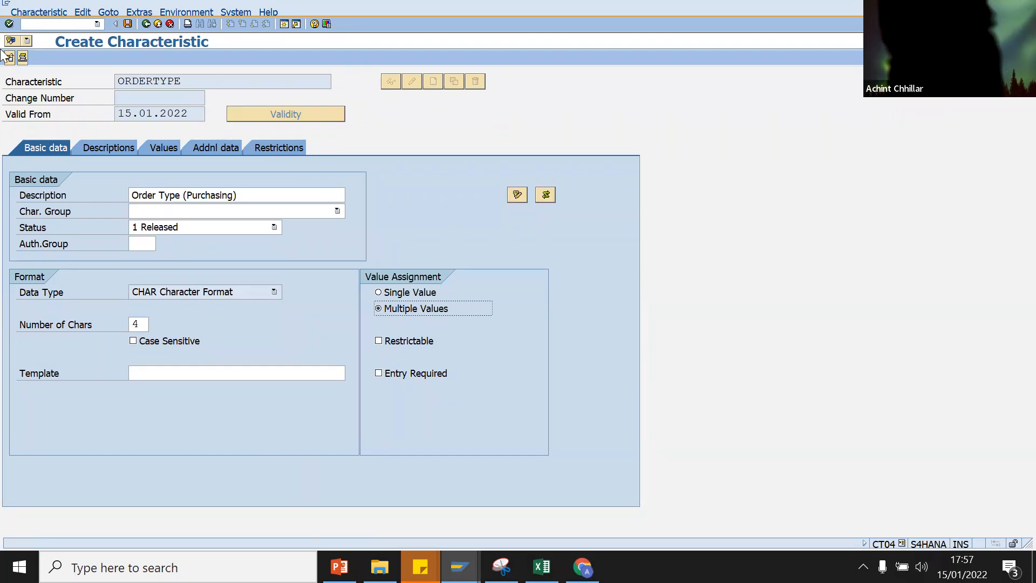
# Step: Review ORDERTYPE's language descriptions, acknowledging the multiple-values message, then return to basic data
pyautogui.click(102, 147)
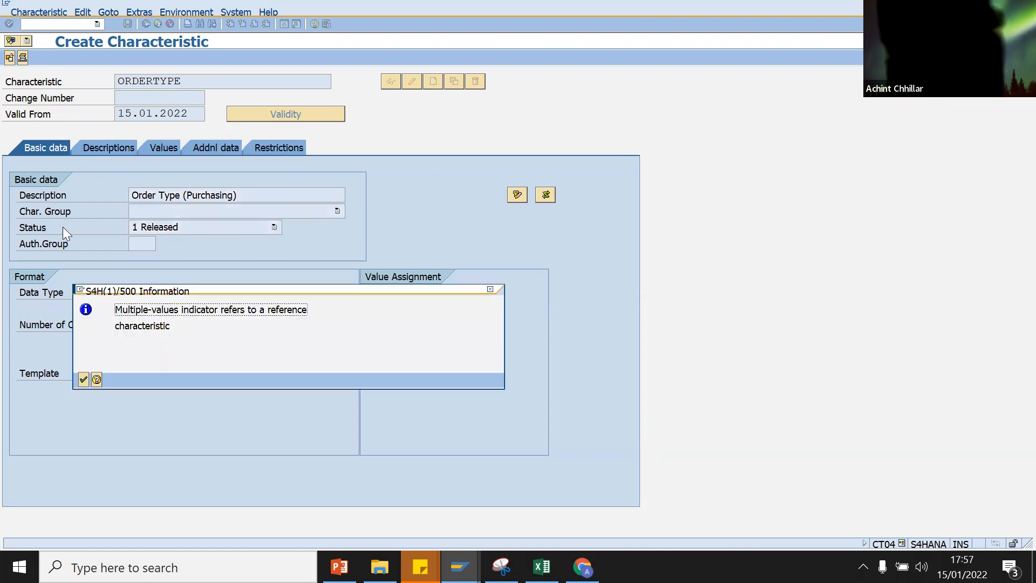
pyautogui.click(83, 376)
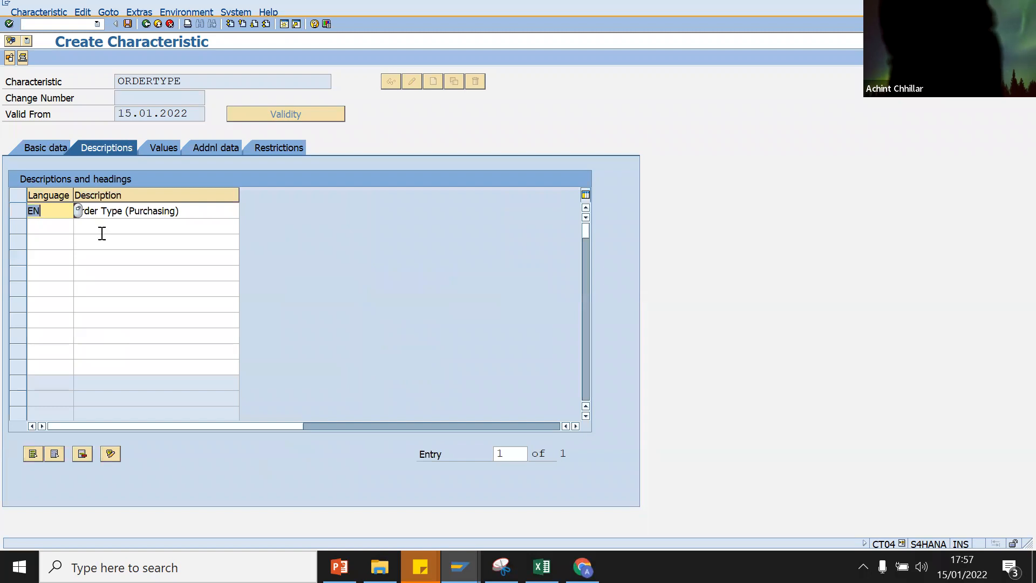
pyautogui.click(103, 229)
pyautogui.click(51, 153)
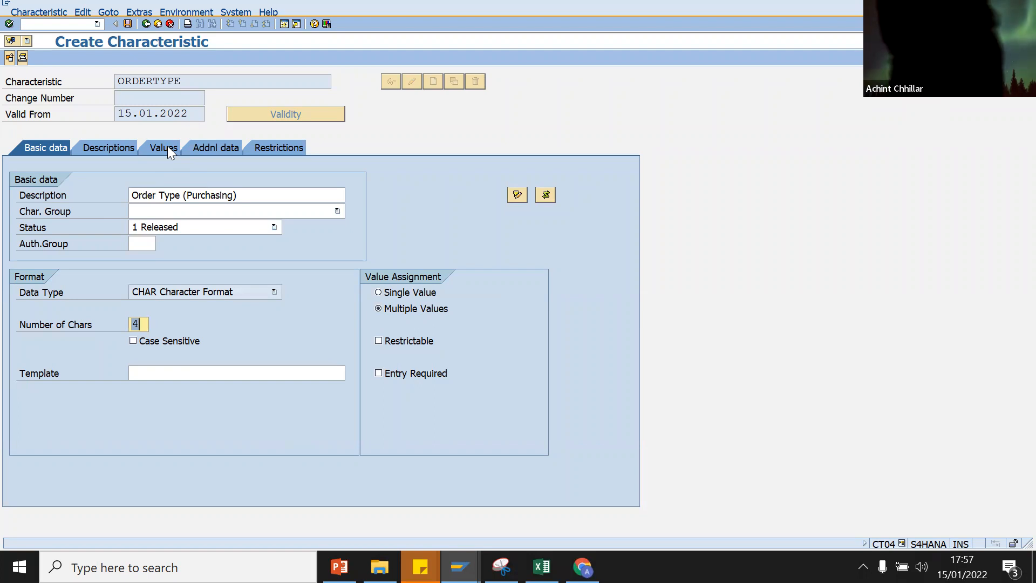
# Step: Add NBSS as ORDERTYPE's allowed value and save the characteristic
pyautogui.click(168, 148)
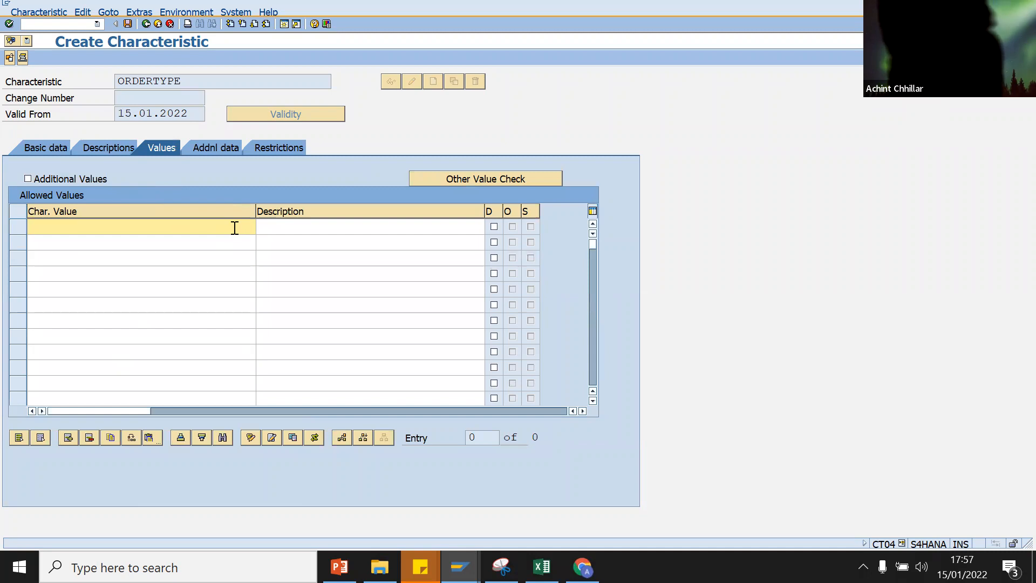
pyautogui.click(234, 228)
pyautogui.write('NBSS')
pyautogui.press('Return')
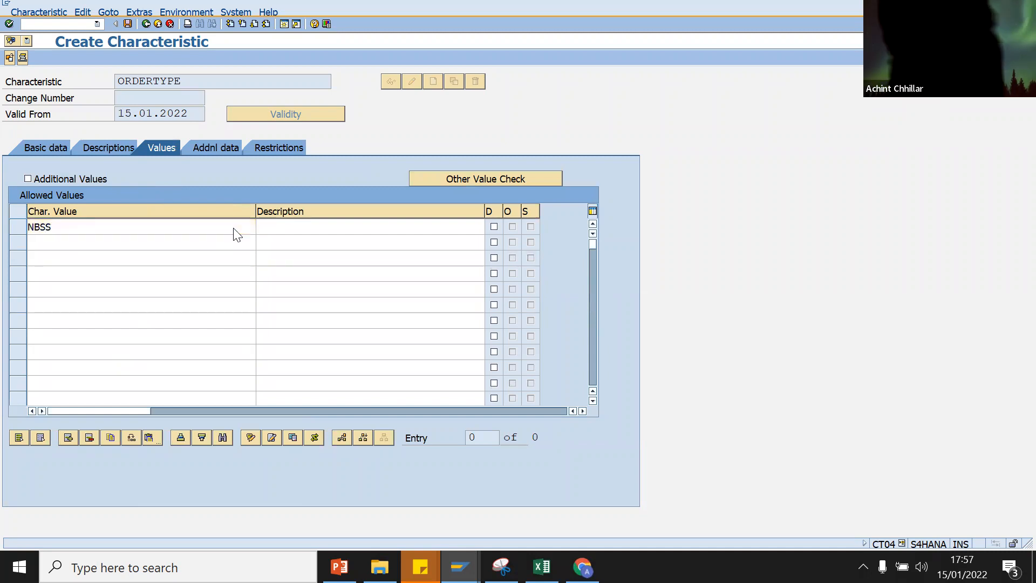
pyautogui.click(118, 251)
pyautogui.click(96, 242)
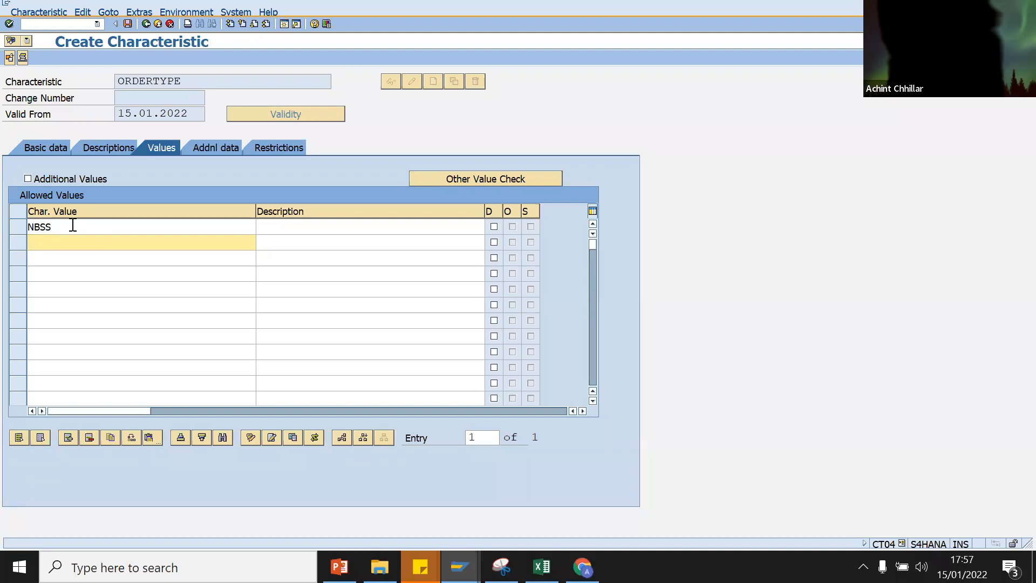
pyautogui.click(127, 23)
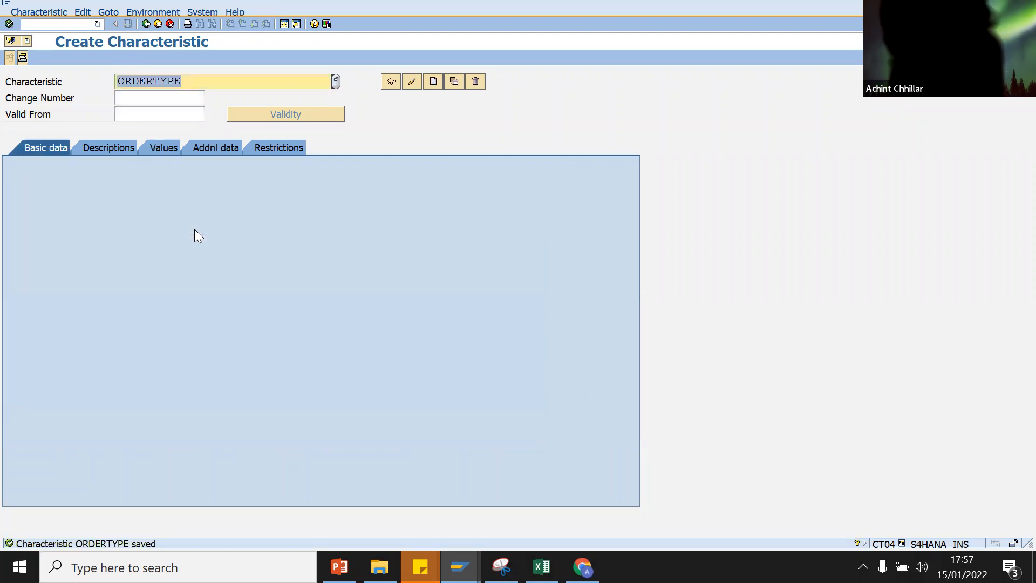
# Step: Reload ORDERTYPE in display mode and view its allowed value NBSS
pyautogui.press('Return')
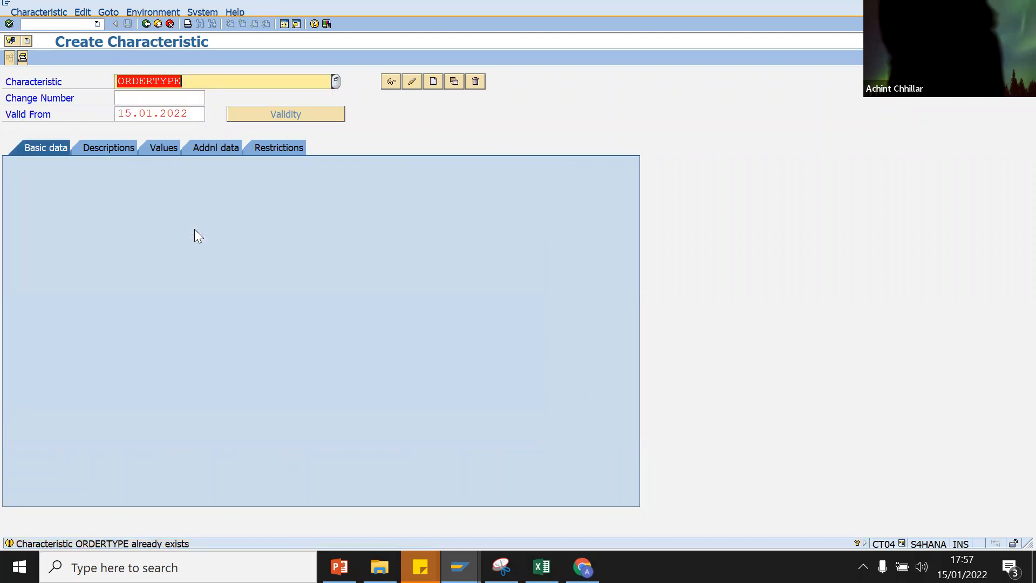
pyautogui.click(386, 82)
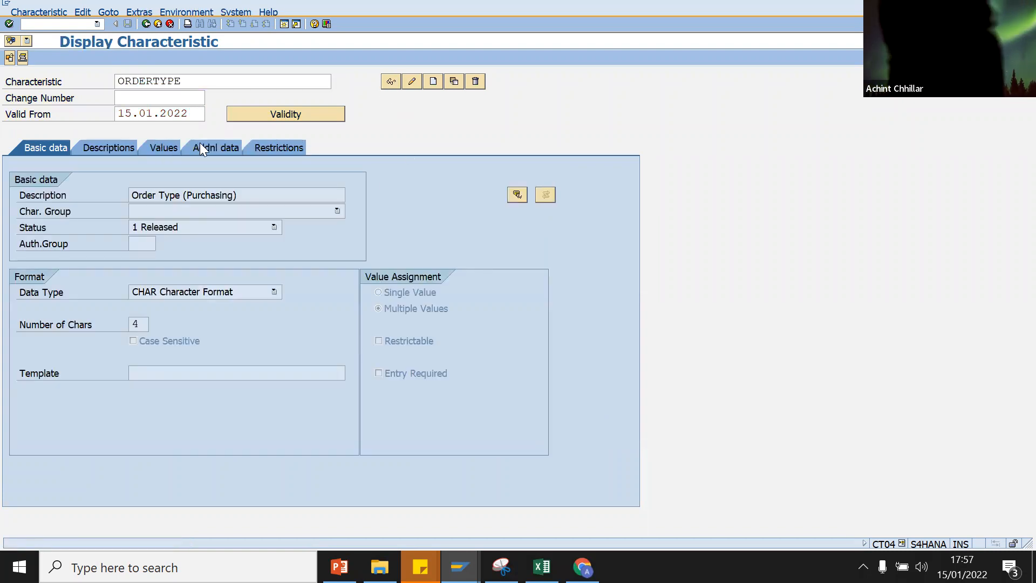
pyautogui.click(160, 146)
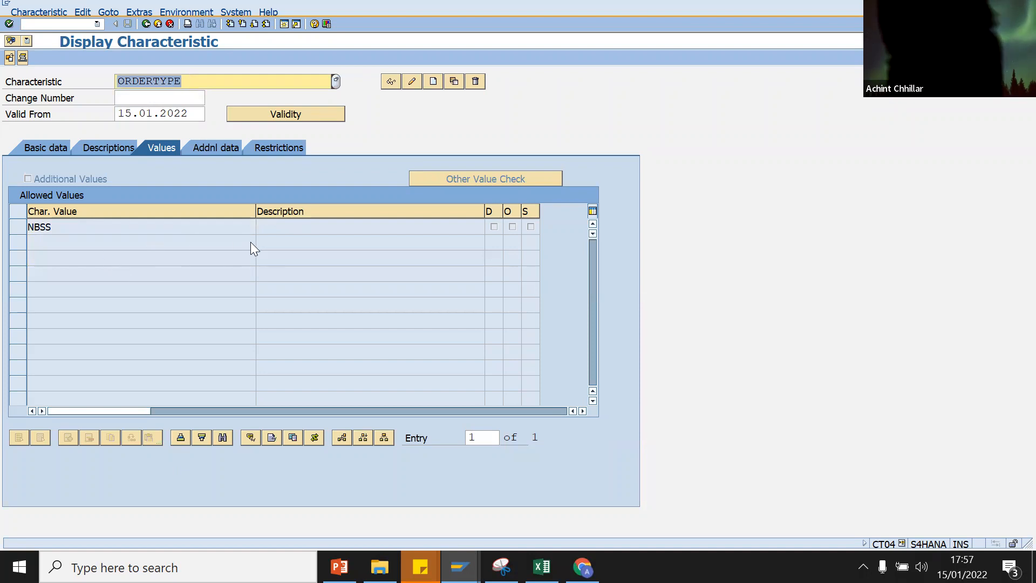
pyautogui.click(79, 227)
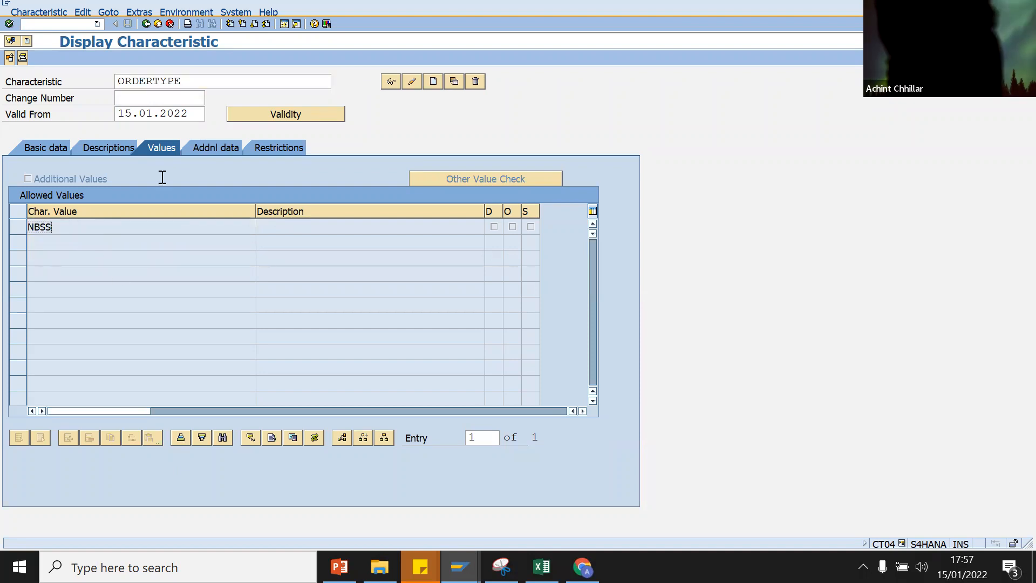
# Step: Give NBSS the description 'Standard Purchase Order' and save ORDERTYPE
pyautogui.click(410, 81)
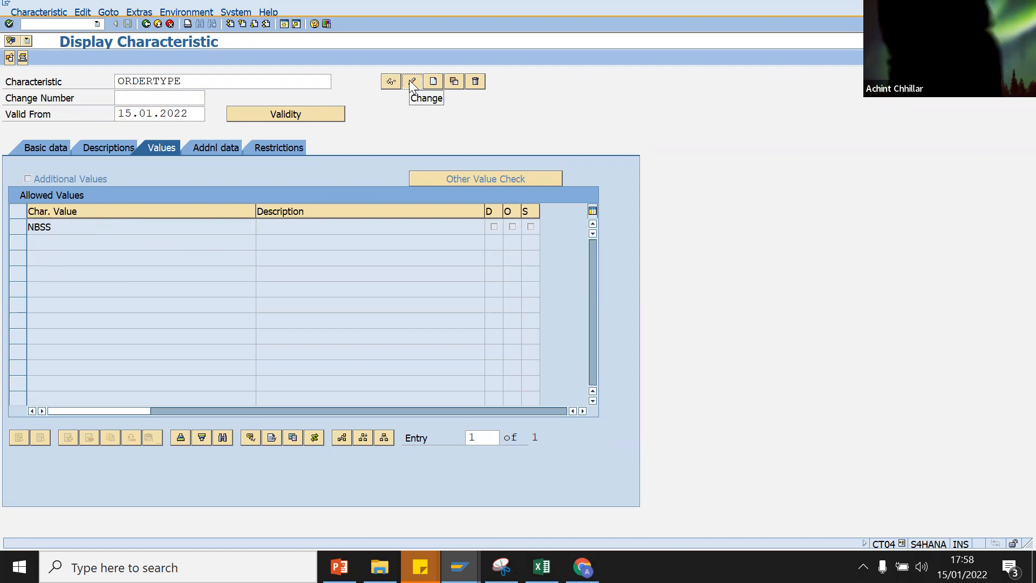
pyautogui.click(327, 229)
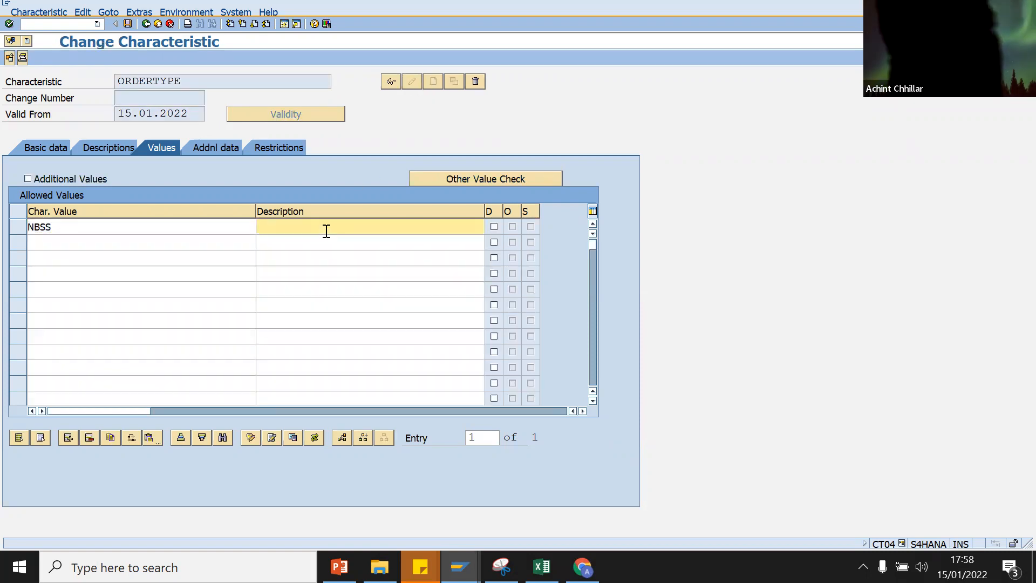
pyautogui.write('Standard ')
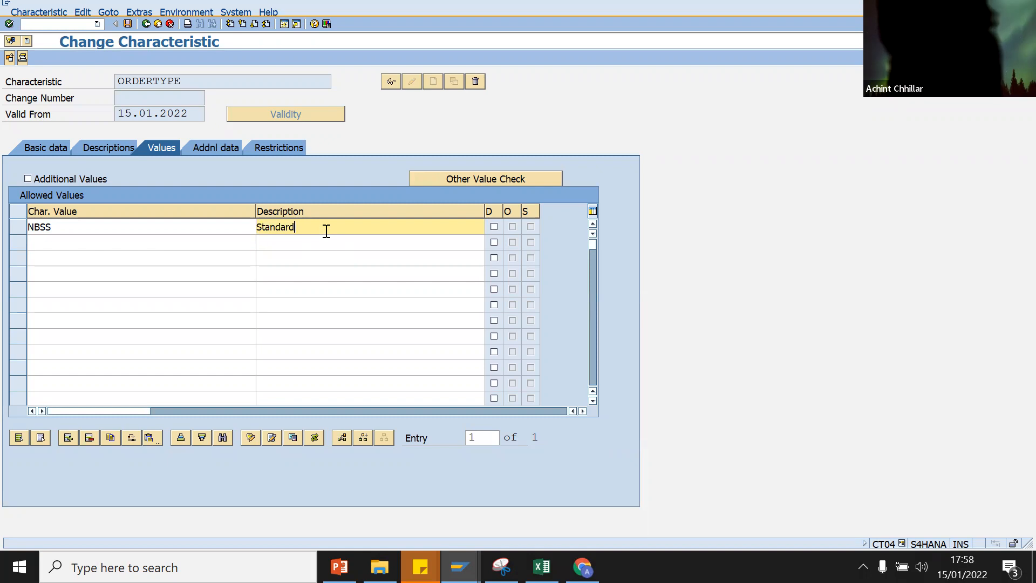
pyautogui.write('Purchase Order')
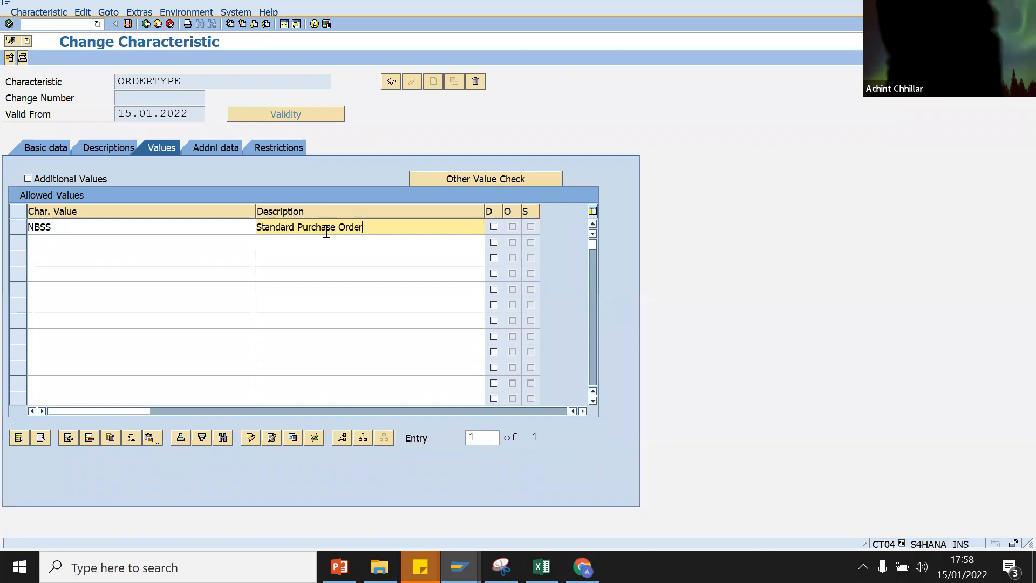
pyautogui.click(127, 24)
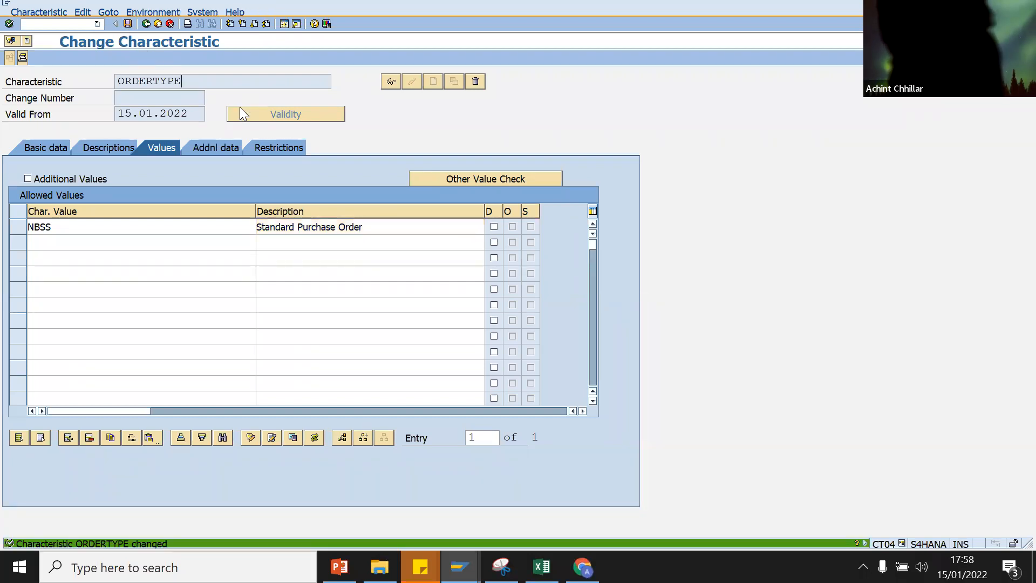
pyautogui.click(239, 107)
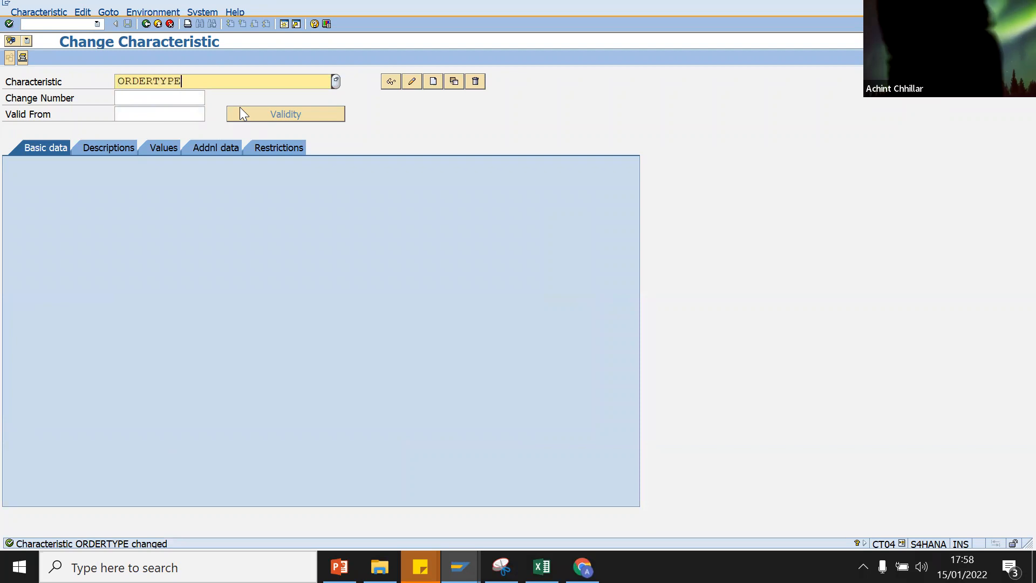
pyautogui.click(541, 567)
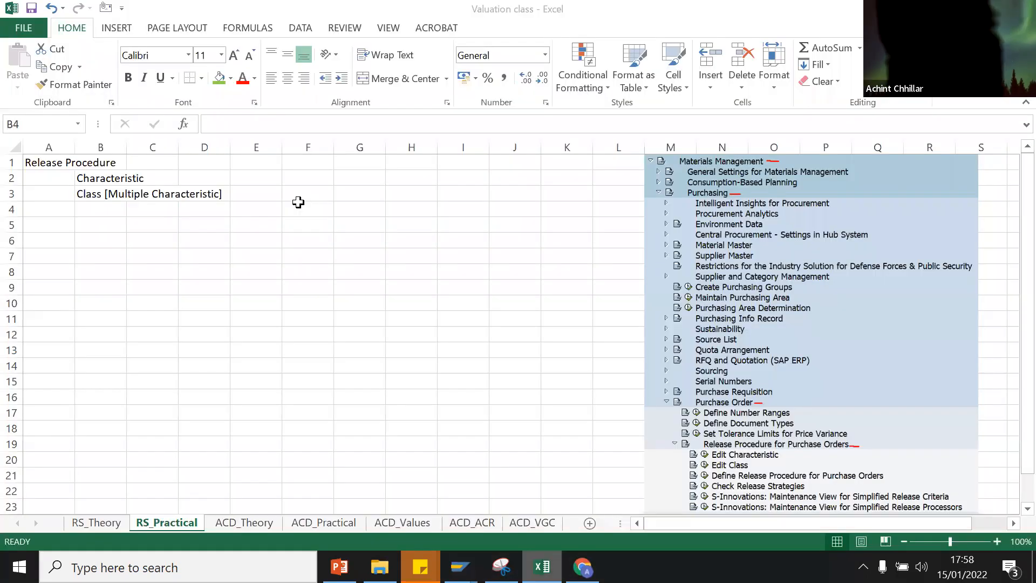
# Step: Paste ORDERTYPE into cell F3 and widen column F to fit it
pyautogui.click(286, 194)
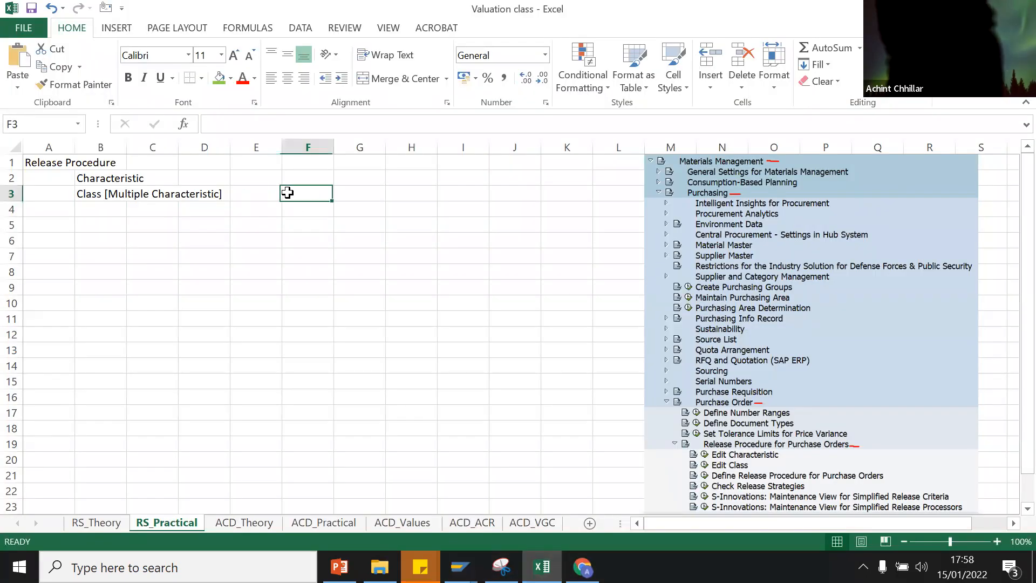
pyautogui.write('ORDERTYPE')
pyautogui.click(296, 205)
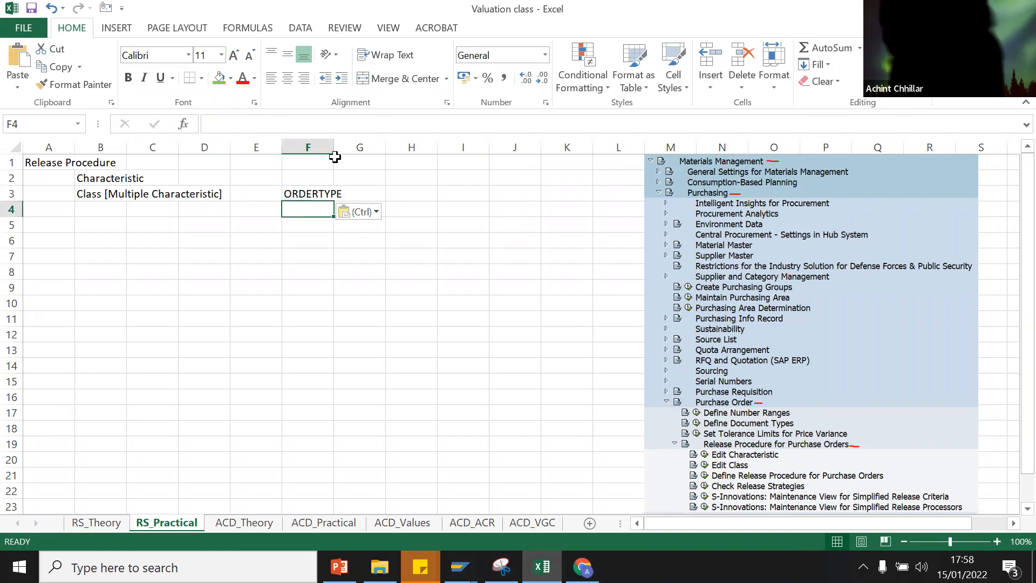
pyautogui.moveTo(339, 151); pyautogui.dragTo(353, 151)
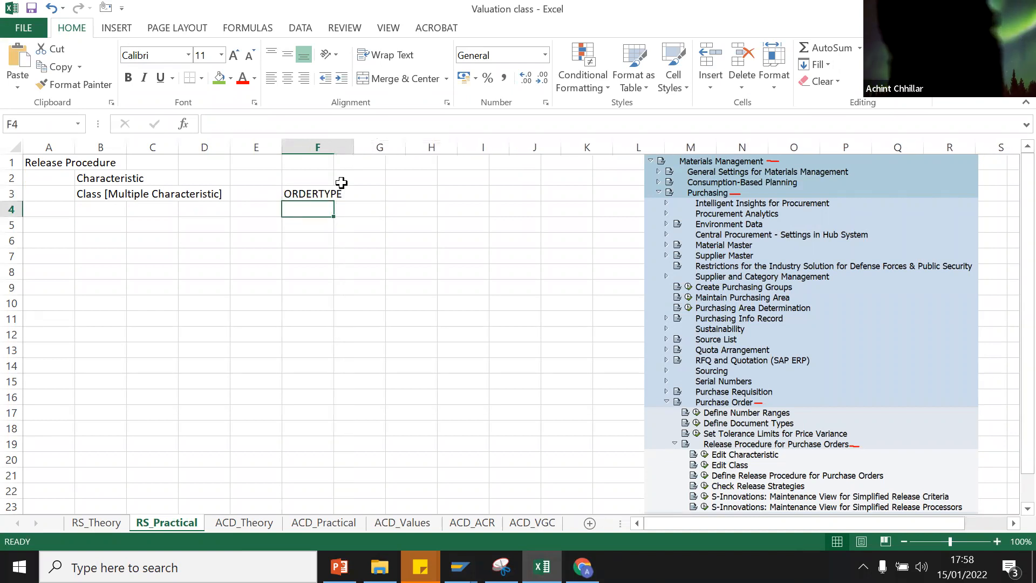
# Step: Move ORDERTYPE from F3 up into cell F2 beside the Characteristic label
pyautogui.click(321, 195)
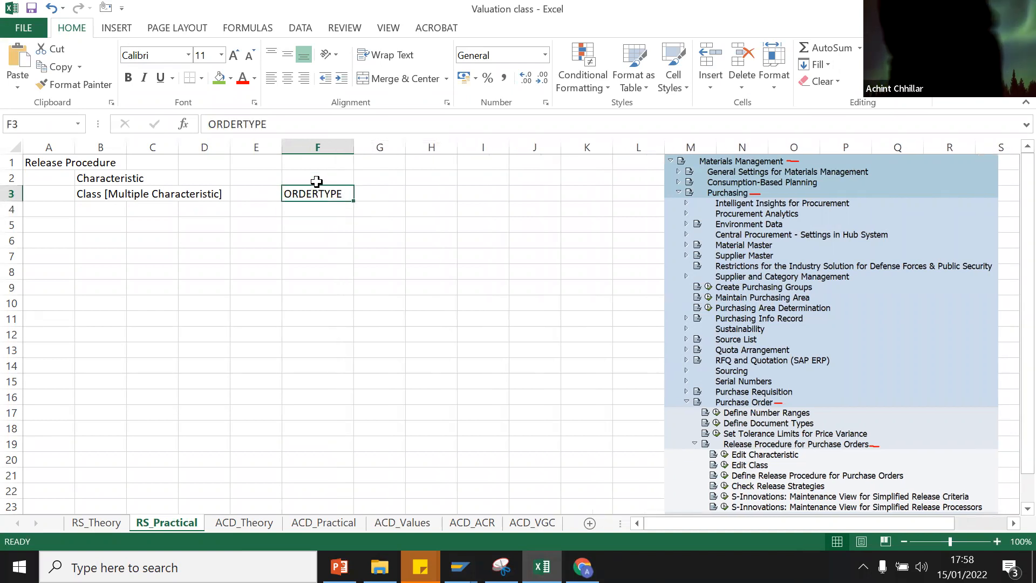
pyautogui.click(317, 178)
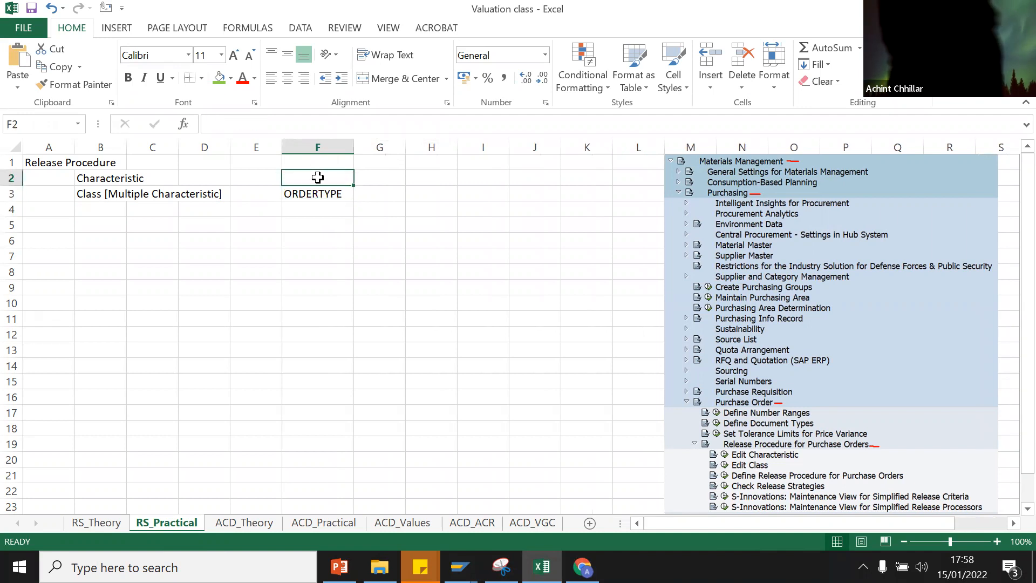
pyautogui.hotkey('ctrl', 'c')
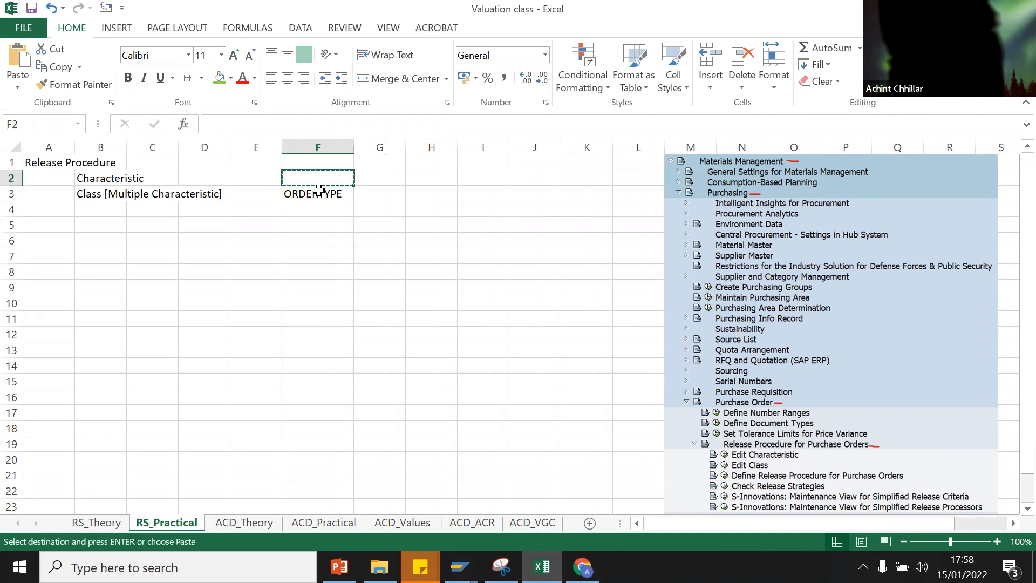
pyautogui.click(319, 190)
pyautogui.moveTo(319, 191); pyautogui.dragTo(319, 178)
pyautogui.click(363, 178)
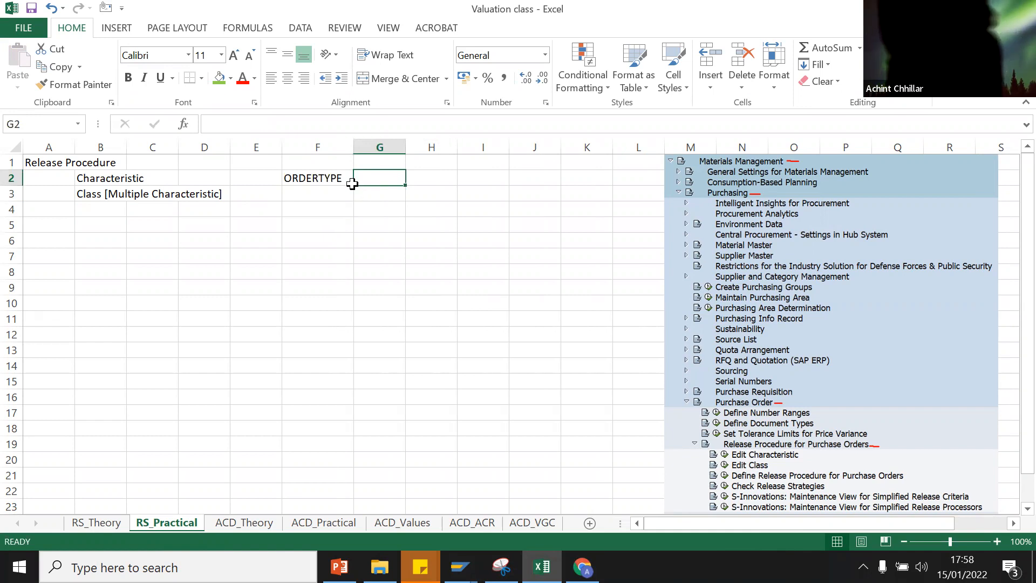
pyautogui.click(458, 566)
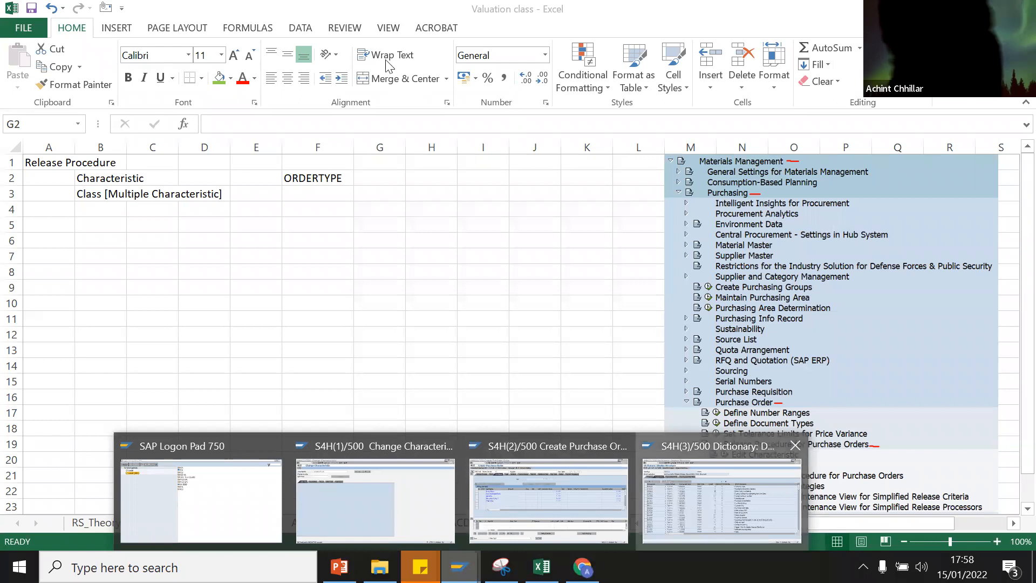
pyautogui.click(721, 499)
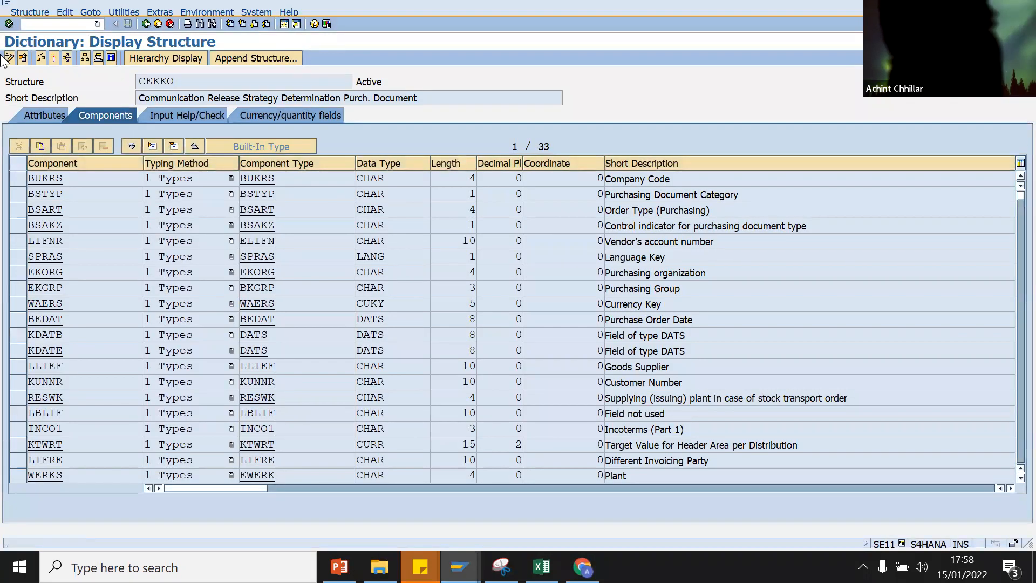
# Step: Display the existing purchase order in ME23N and check its purchasing group SS
pyautogui.hotkey('ctrl', 'n')
pyautogui.write('me23n')
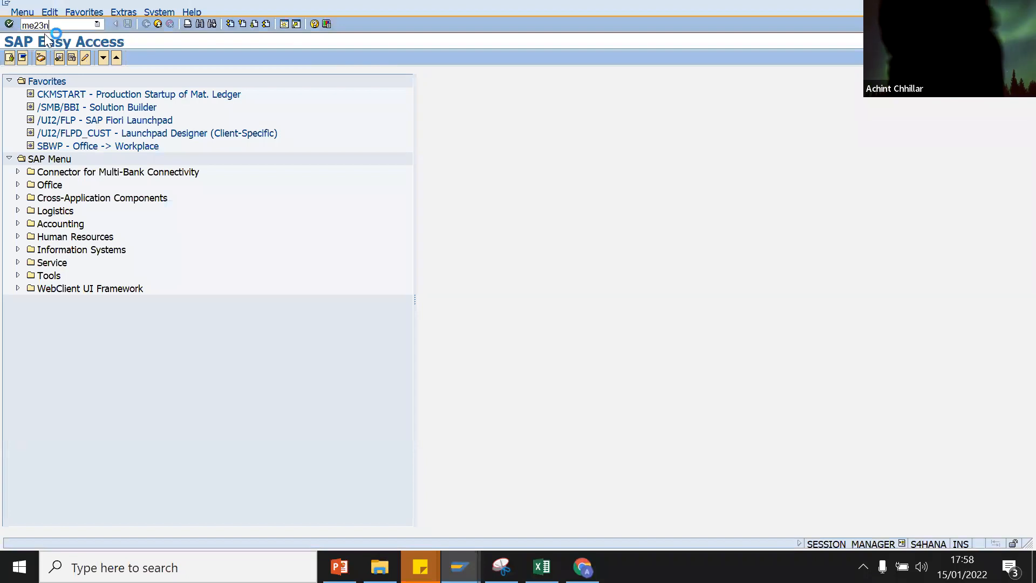
pyautogui.press('Return')
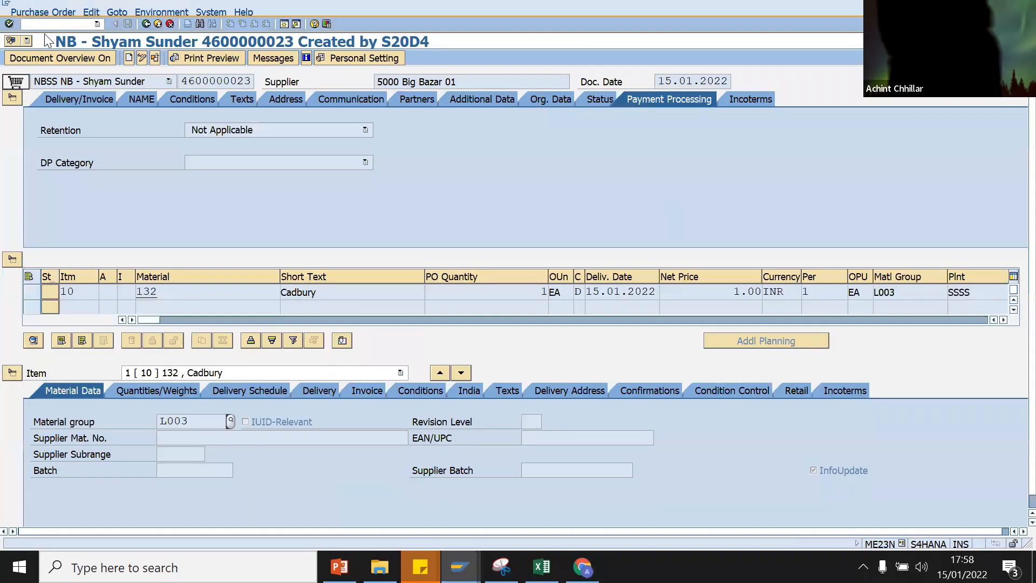
pyautogui.click(529, 104)
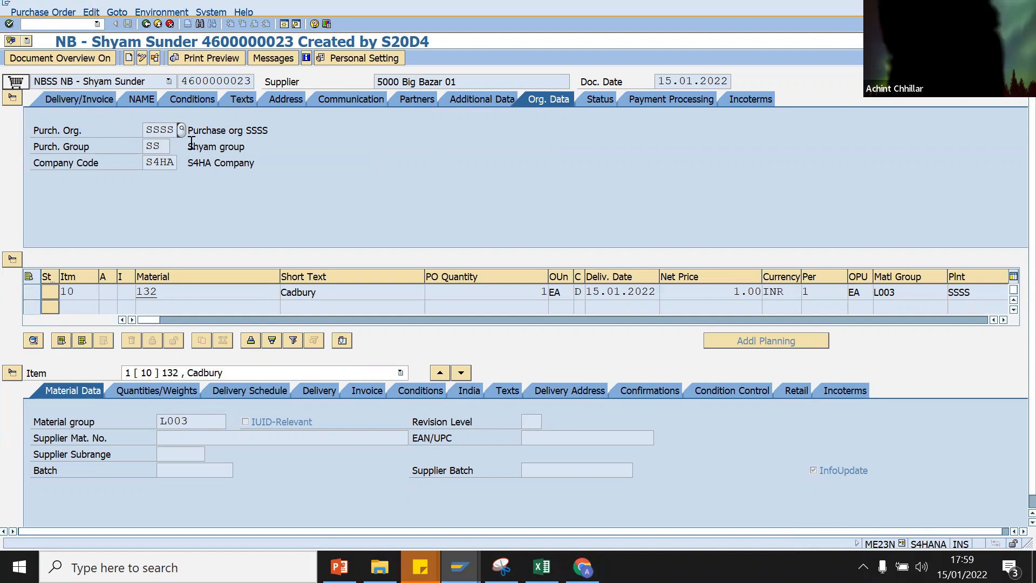
pyautogui.doubleClick(164, 149)
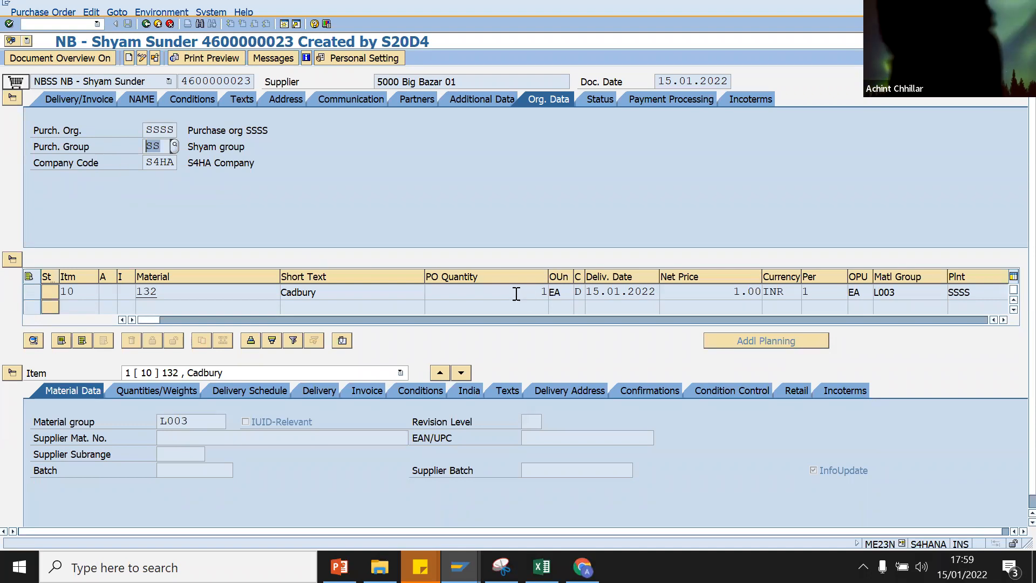
# Step: Check the purchase order's pricing conditions, showing a net value of 1.00 INR
pyautogui.click(195, 95)
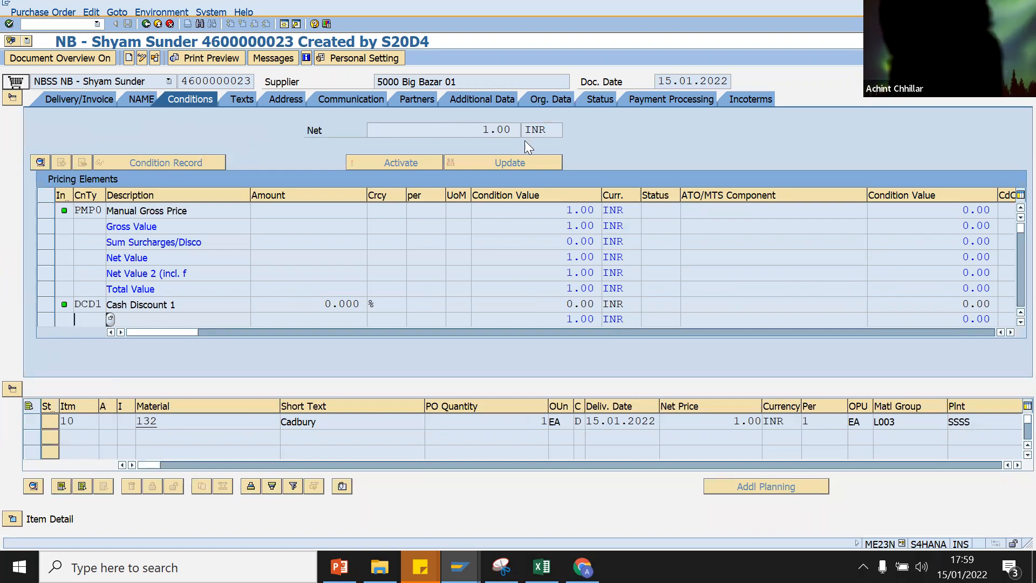
pyautogui.moveTo(459, 567)
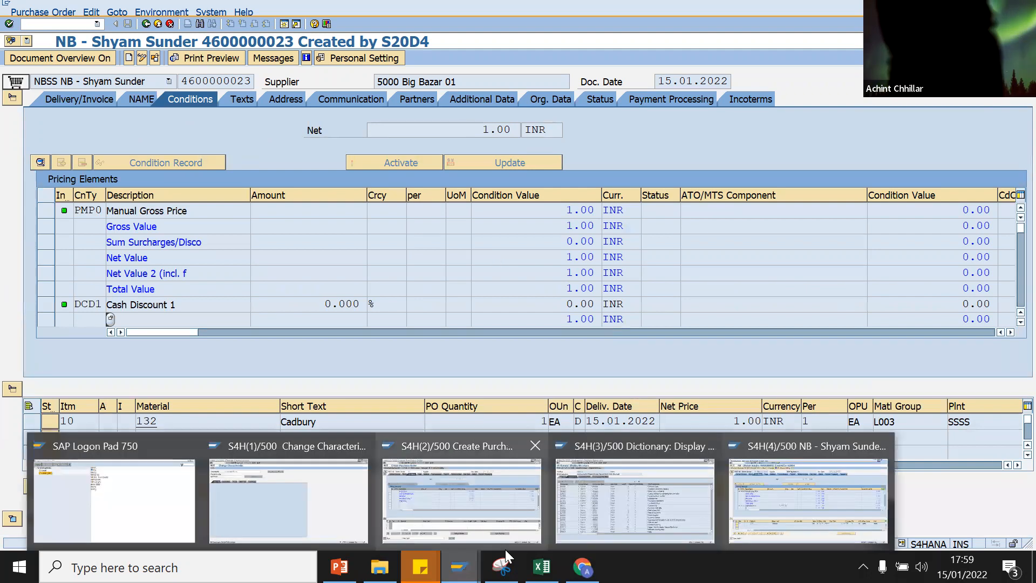
pyautogui.click(257, 510)
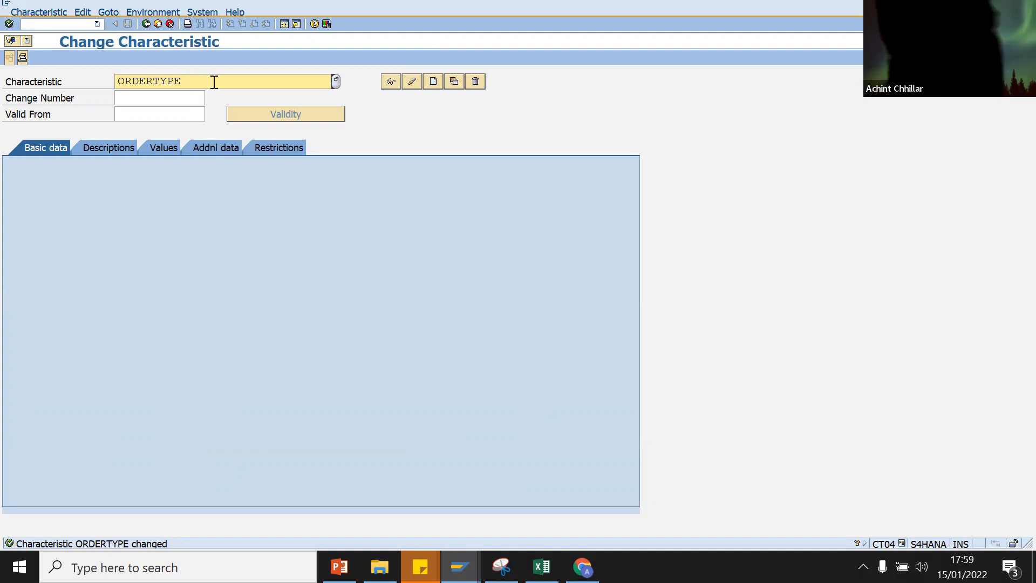
# Step: Start creating the new characteristic PURCHGROUP
pyautogui.click(149, 24)
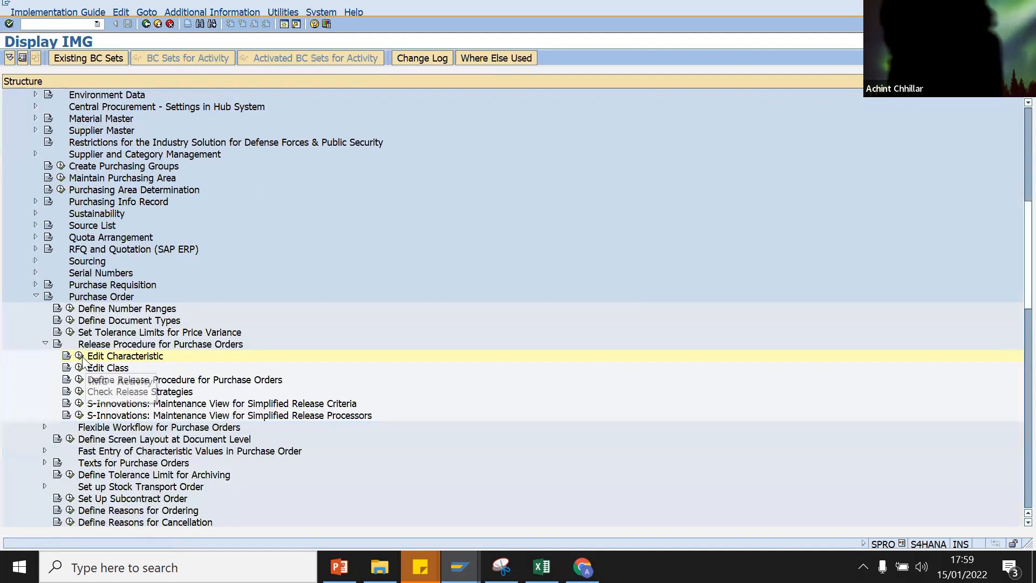
pyautogui.click(81, 356)
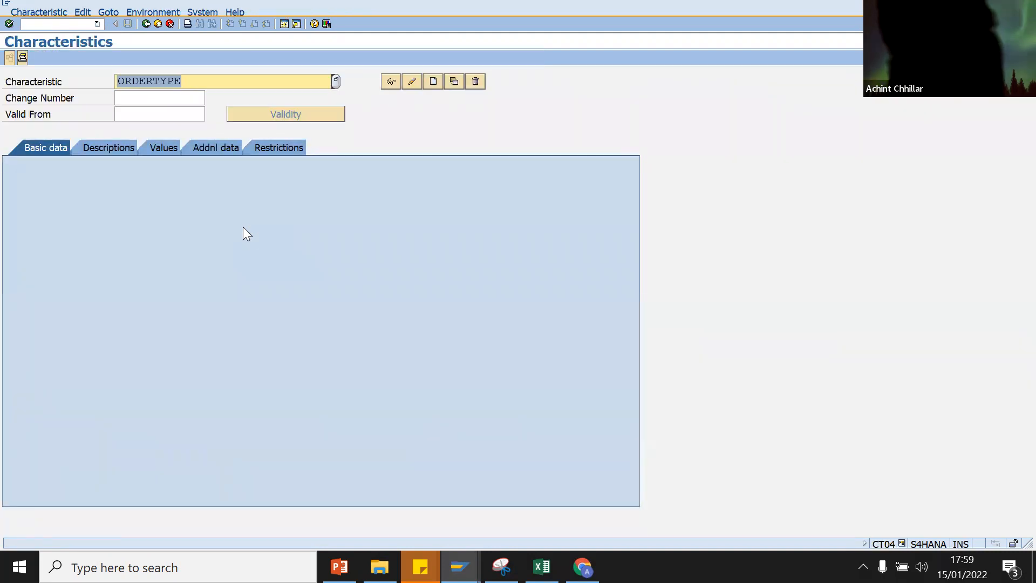
pyautogui.write('PurchGroup')
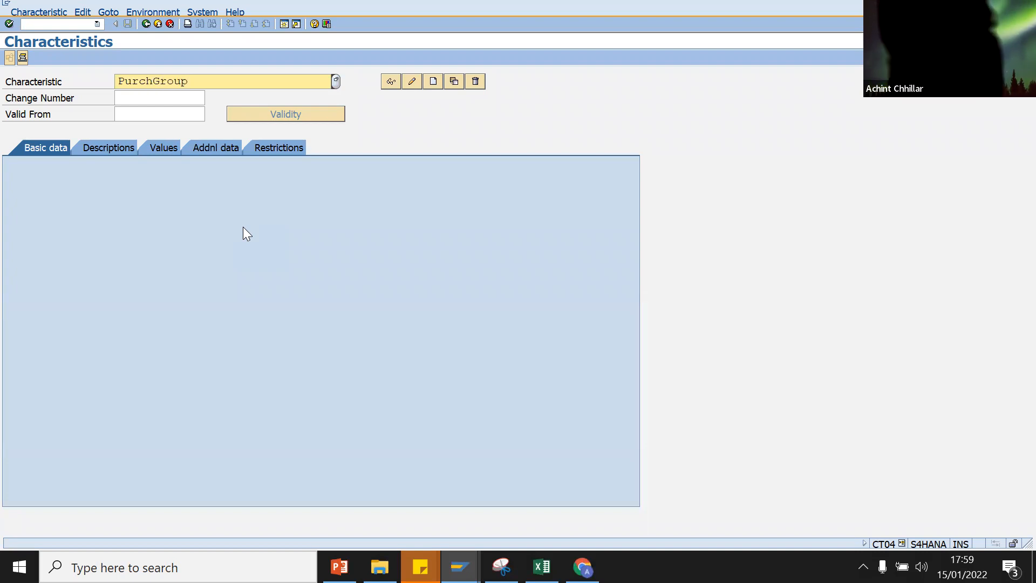
pyautogui.press('Return')
pyautogui.click(194, 287)
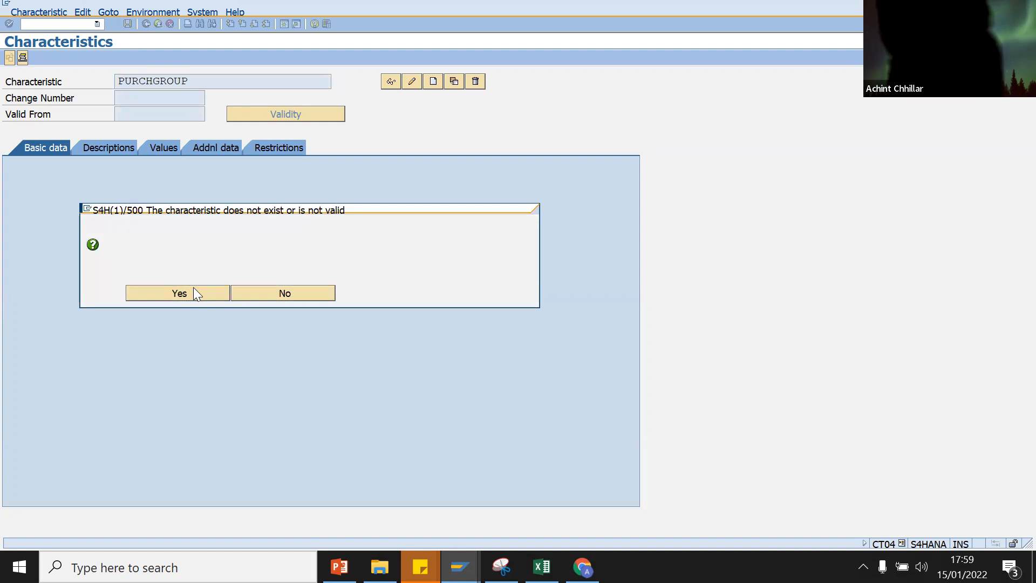
# Step: Enter CEKKO as PURCHGROUP's reference table on the Additional data tab
pyautogui.click(225, 149)
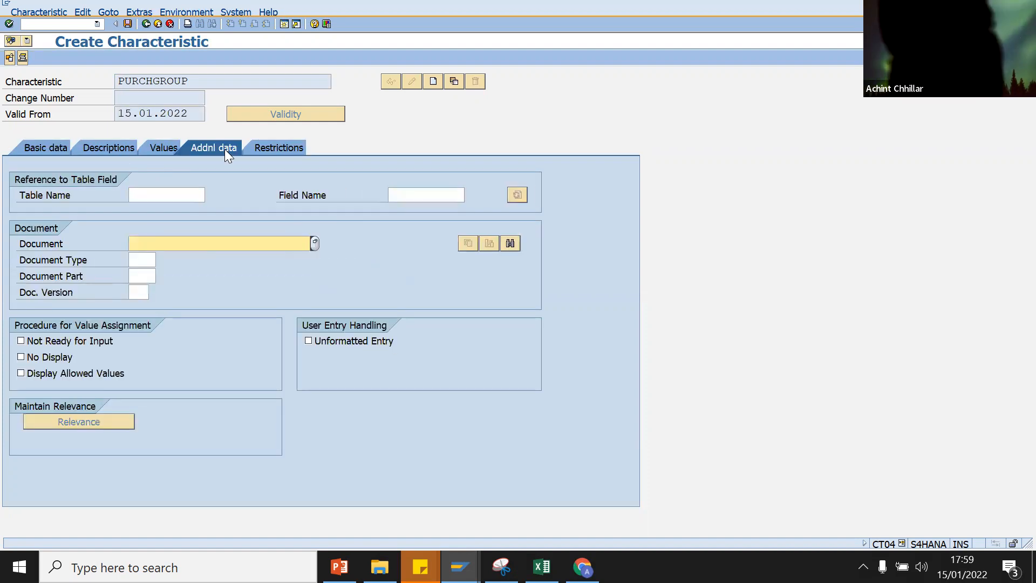
pyautogui.click(156, 194)
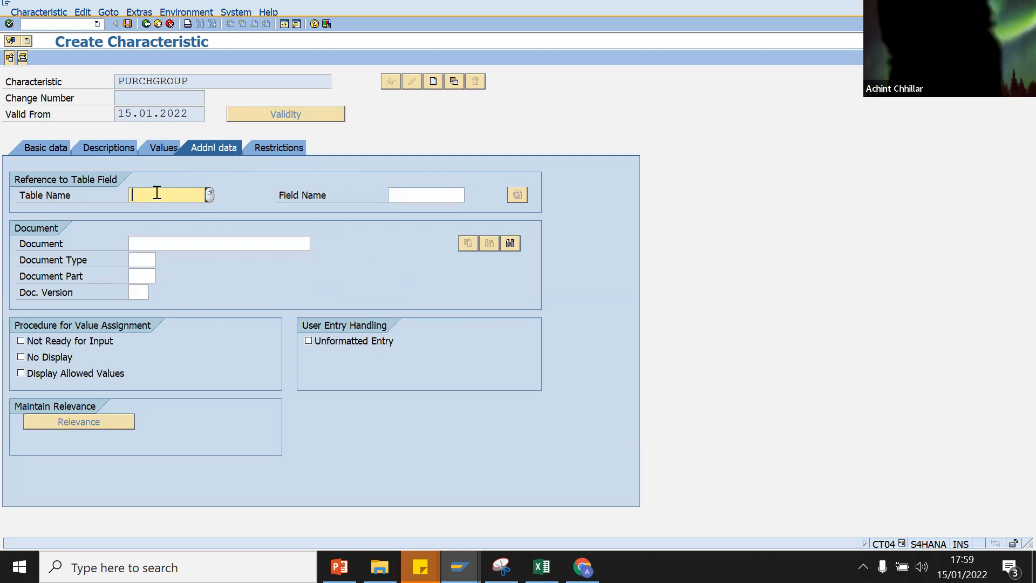
pyautogui.write('V')
pyautogui.press('BackSpace')
pyautogui.write('CEKKO')
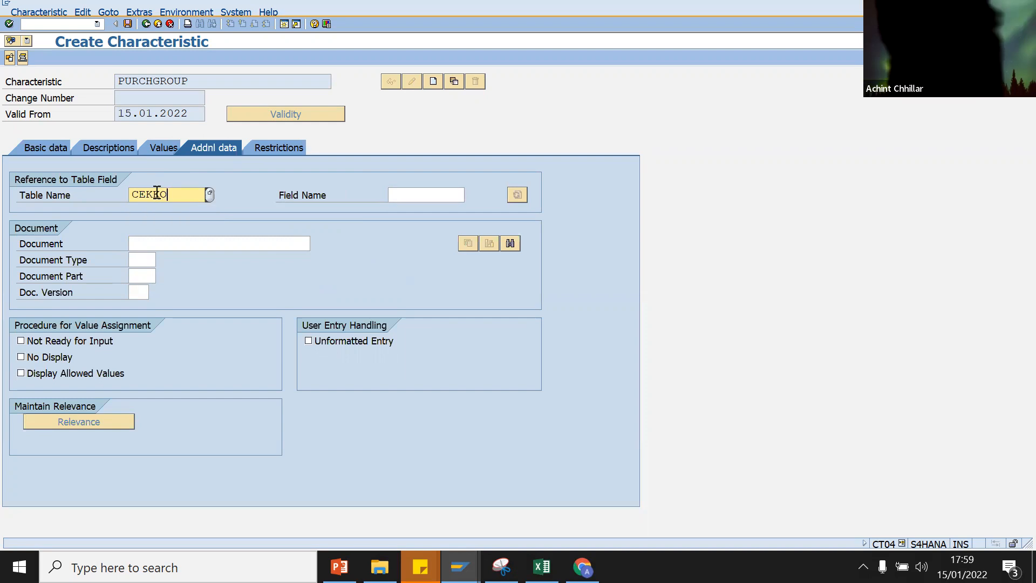
pyautogui.click(451, 193)
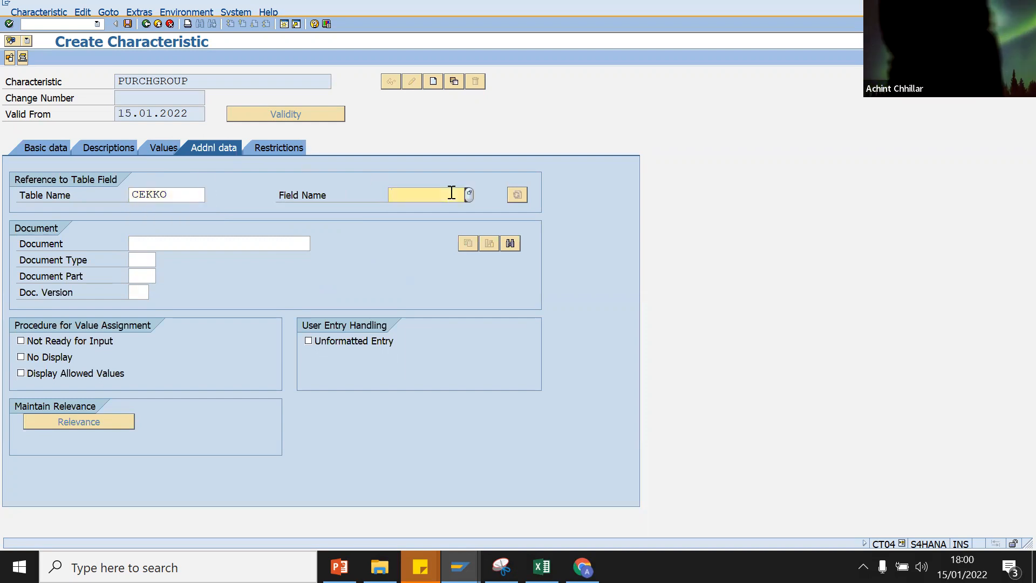
pyautogui.click(672, 492)
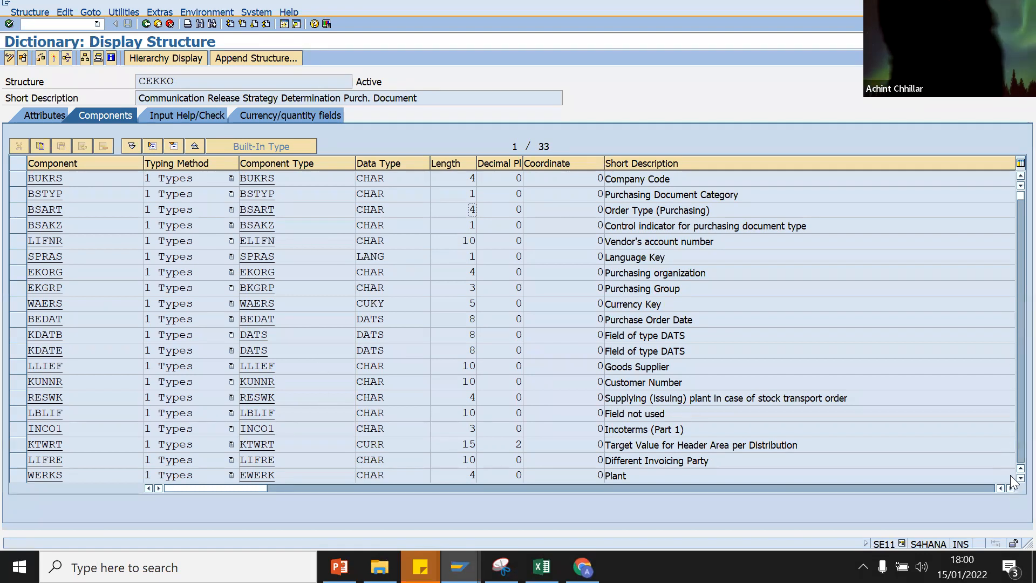
# Step: Inspect CEKKO component EKGRP: data element BKGRP, CHAR length 3
pyautogui.scroll(-3, 1010, 475)
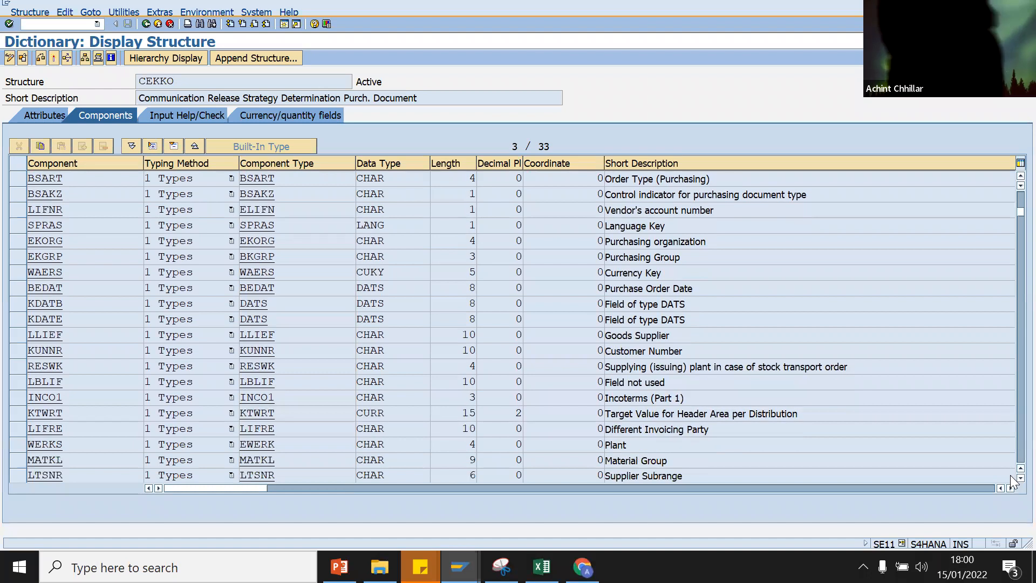
pyautogui.scroll(-5, 1010, 475)
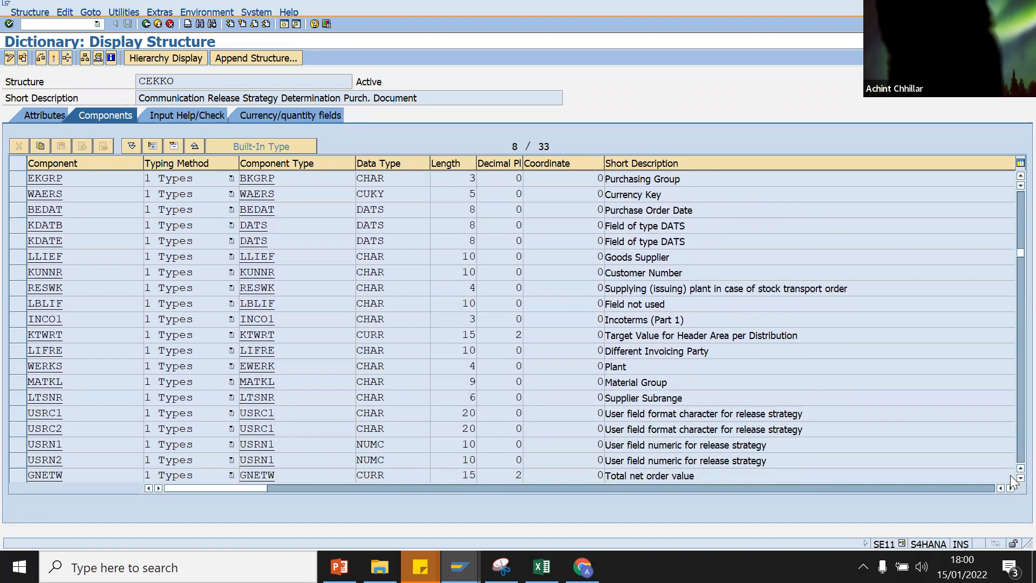
pyautogui.scroll(-3, 1010, 474)
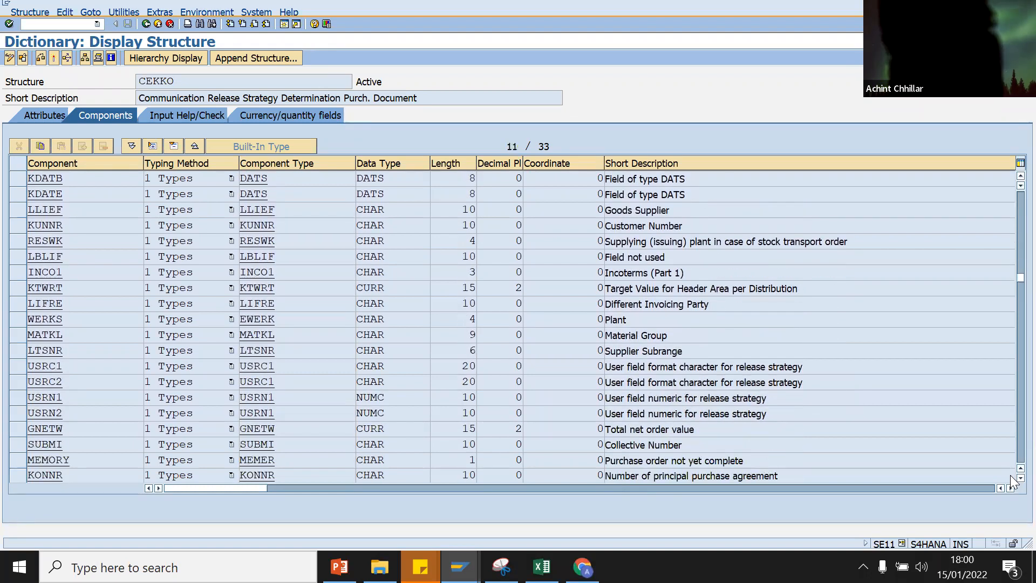
pyautogui.scroll(-4, 1010, 475)
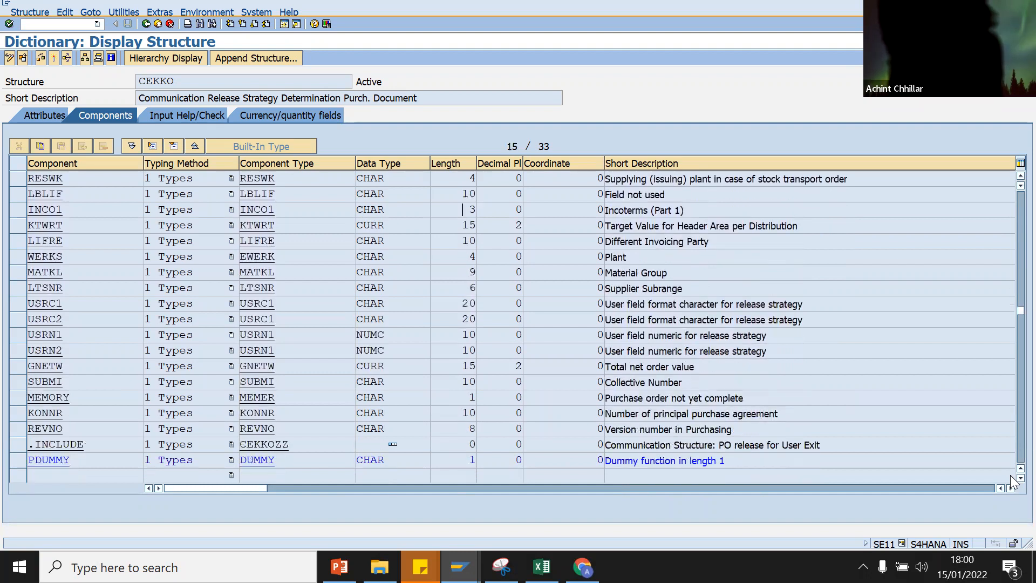
pyautogui.moveTo(1018, 319); pyautogui.dragTo(1010, 165)
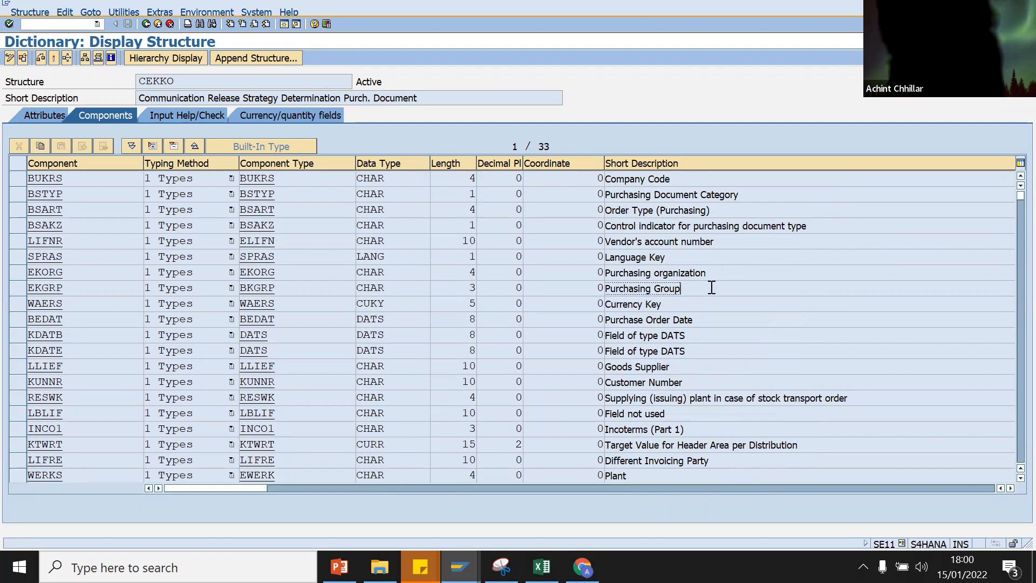
pyautogui.doubleClick(639, 287)
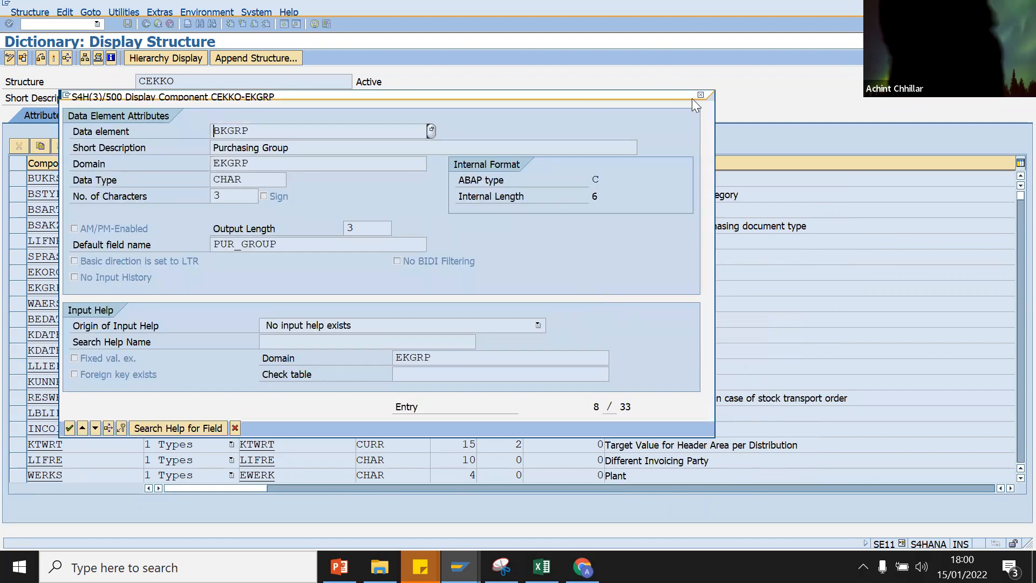
pyautogui.click(701, 95)
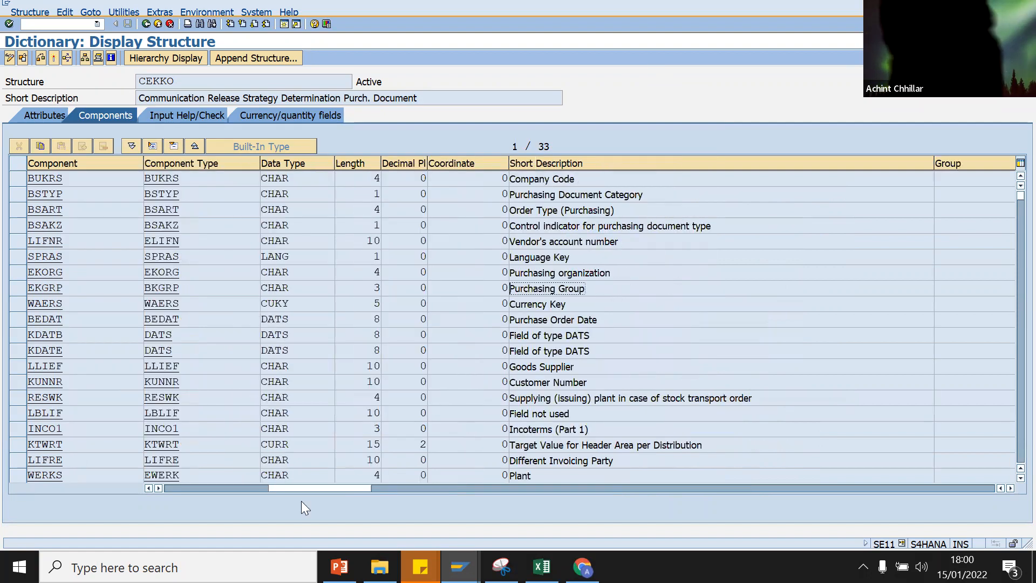
# Step: Copy the component name EKGRP for use in PURCHGROUP
pyautogui.moveTo(284, 486); pyautogui.dragTo(157, 487)
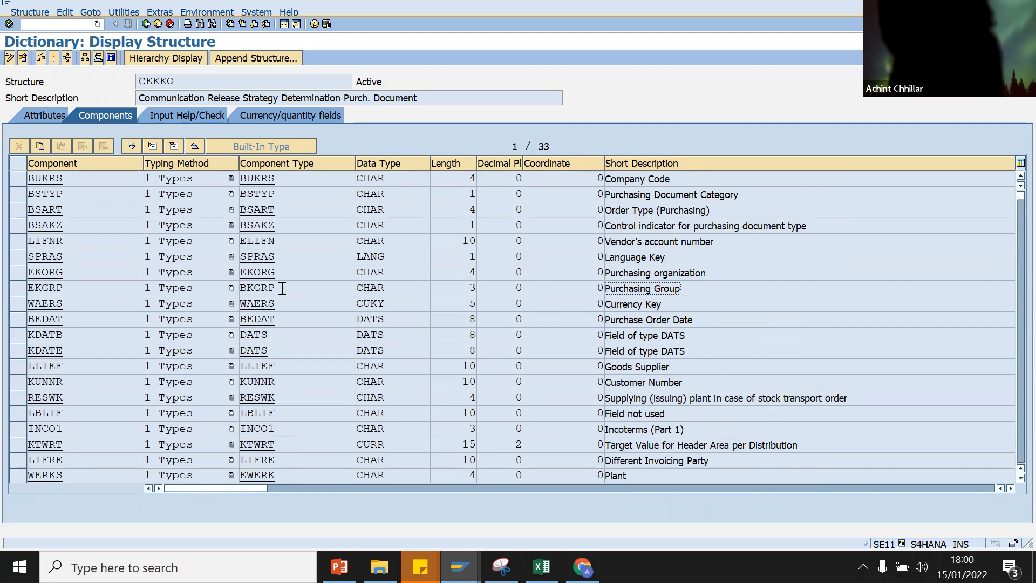
pyautogui.moveTo(80, 289); pyautogui.dragTo(20, 296)
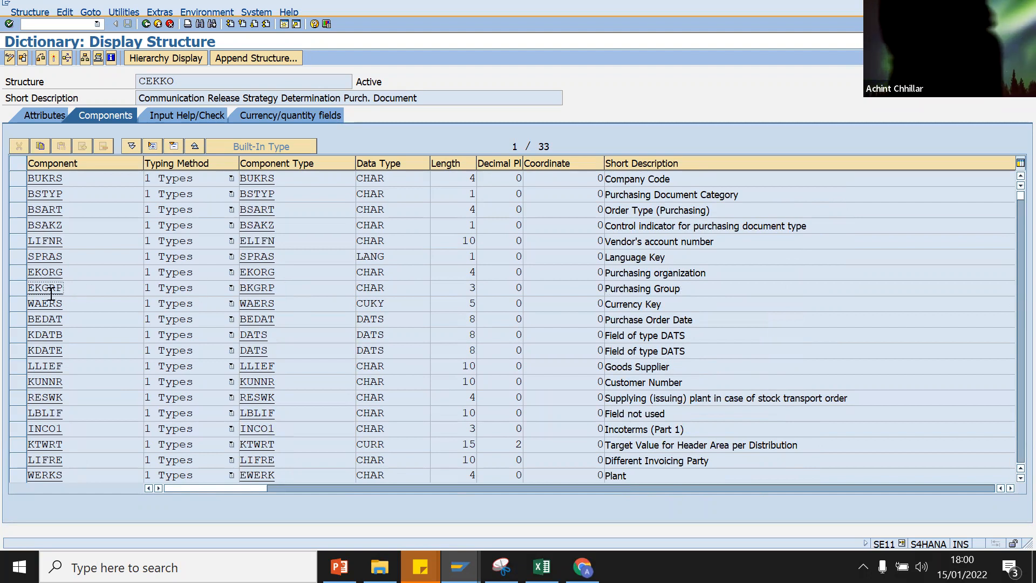
pyautogui.hotkey('ctrl', 'c')
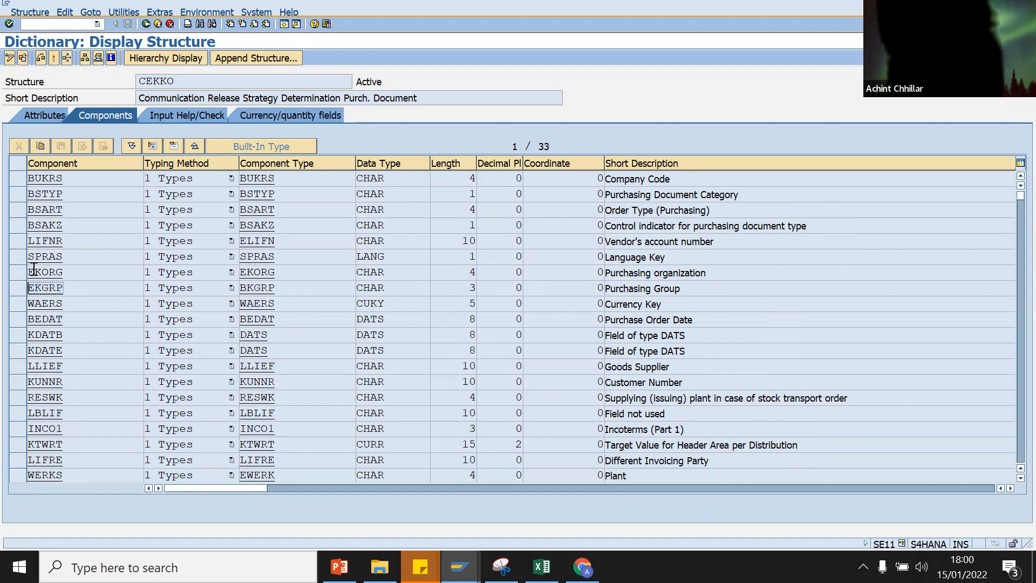
pyautogui.click(459, 566)
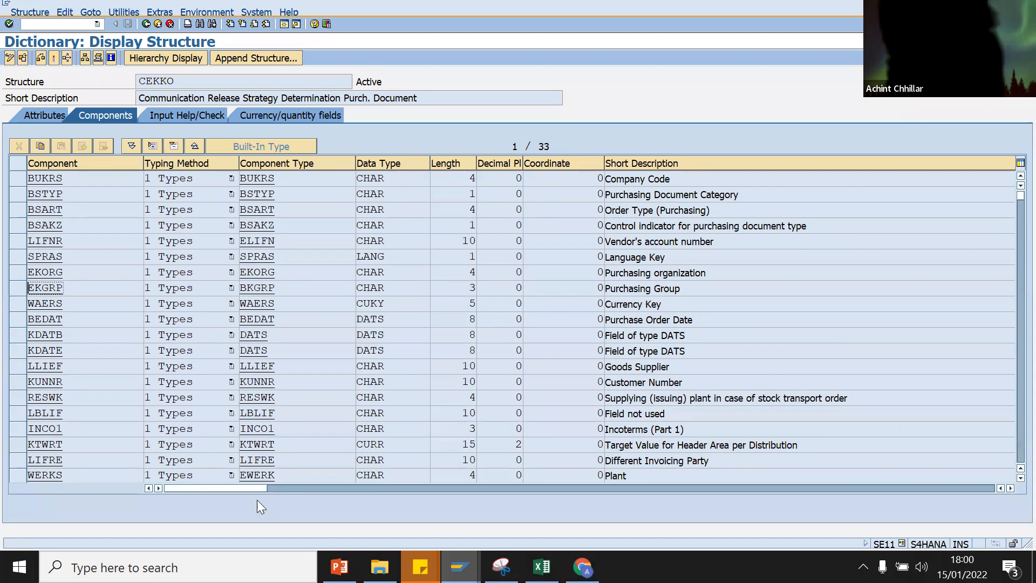
pyautogui.click(257, 500)
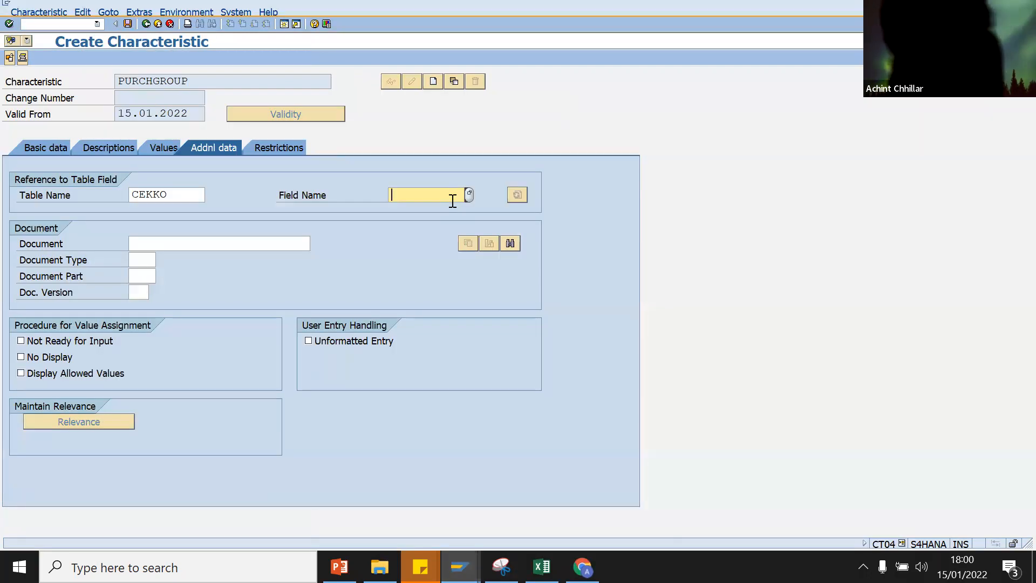
# Step: Reference field EKGRP for PURCHGROUP and verify EKGRP's 3-character length in CEKKO
pyautogui.hotkey('ctrl', 'v')
pyautogui.press('Return')
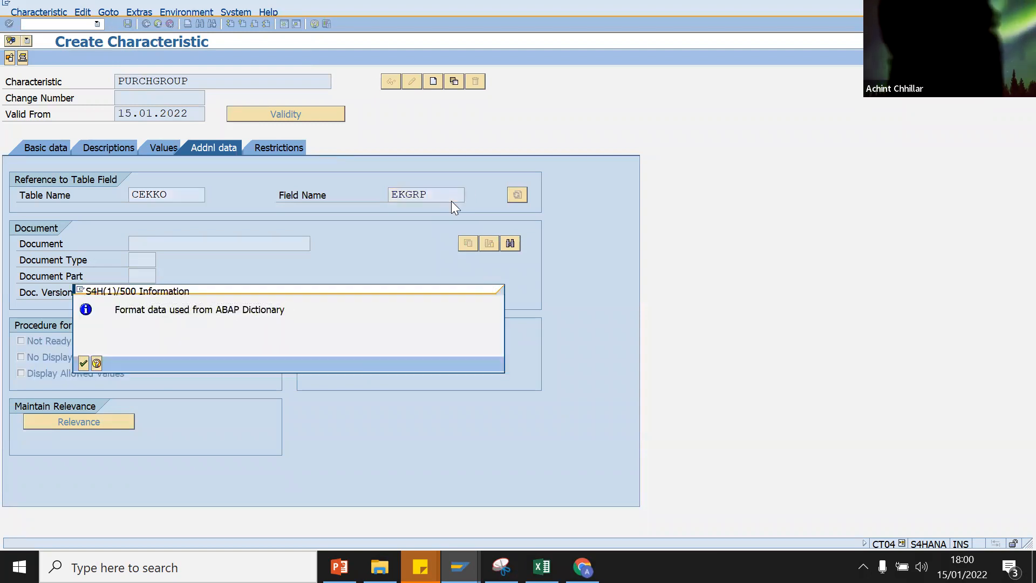
pyautogui.press('Return')
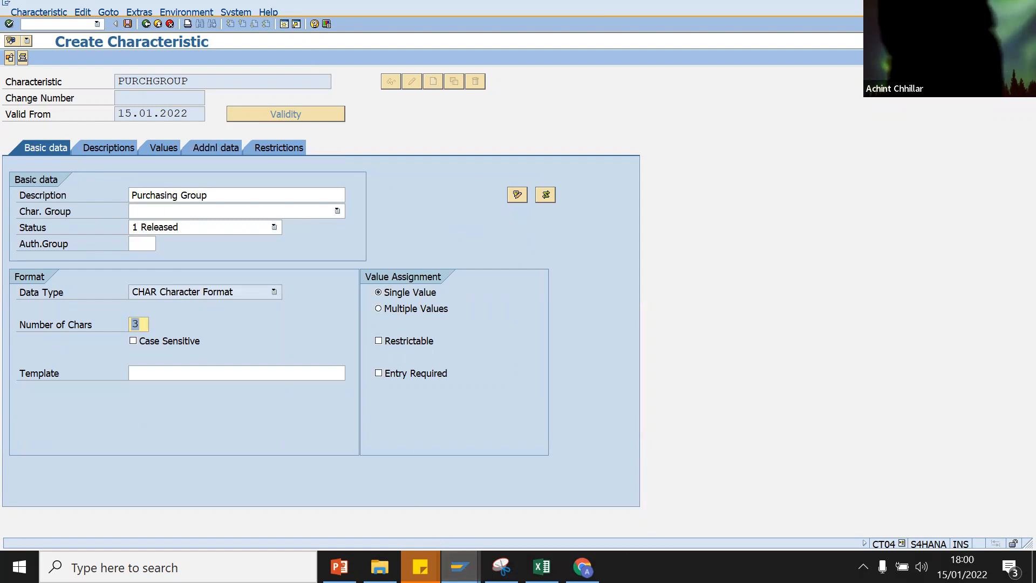
pyautogui.moveTo(460, 566)
pyautogui.click(598, 506)
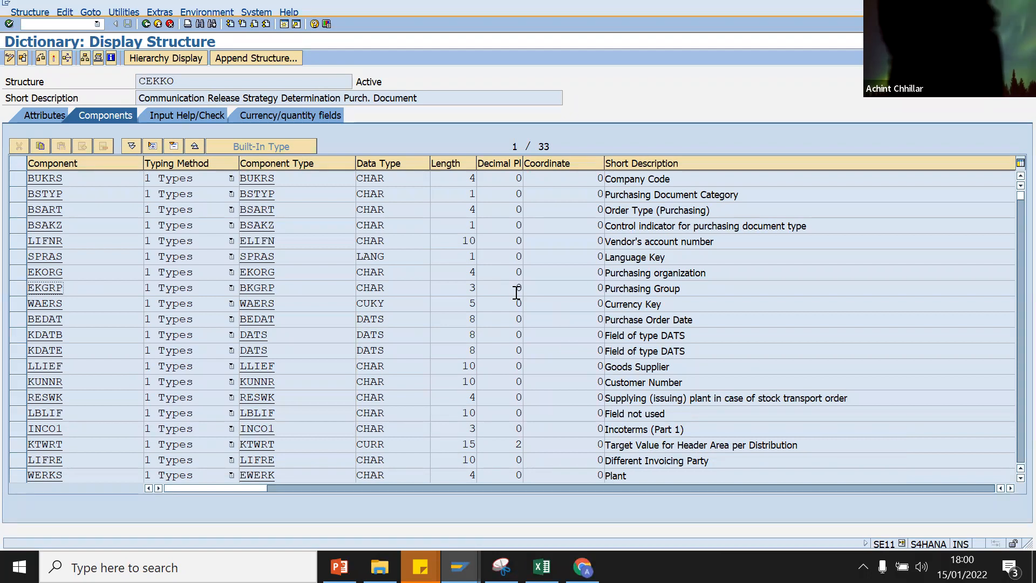
pyautogui.click(473, 287)
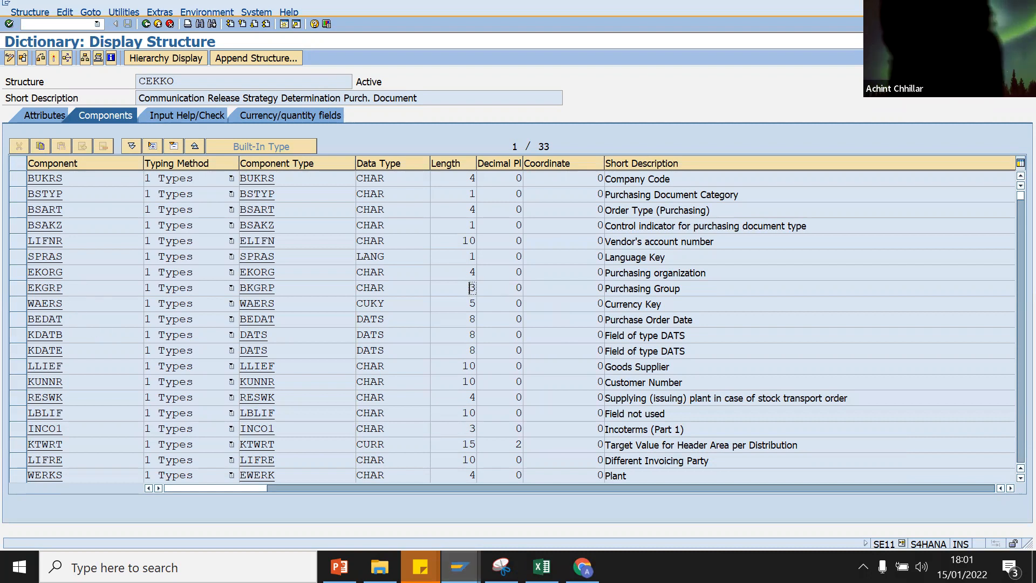
pyautogui.hotkey('alt', 'Tab')
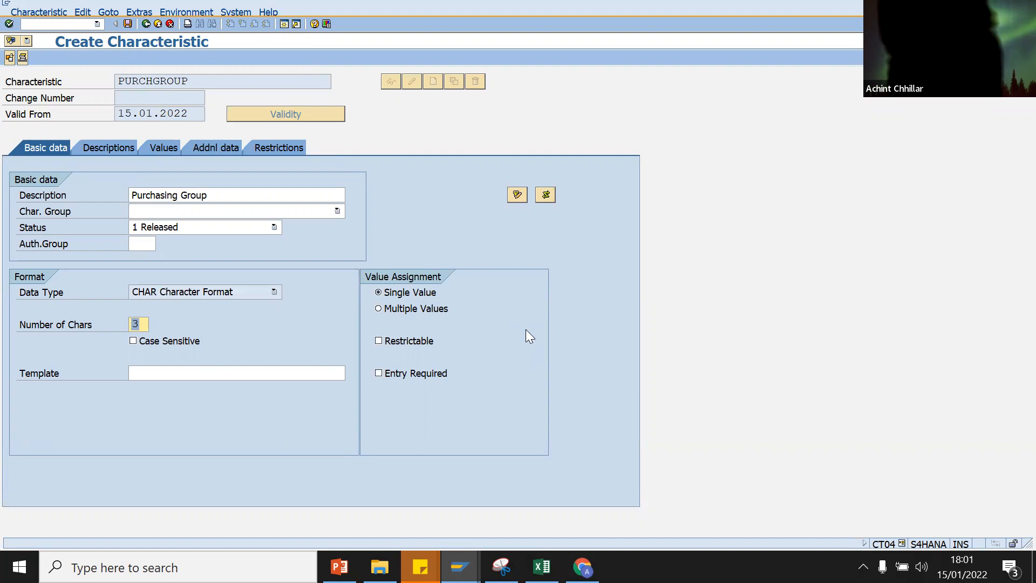
# Step: Allow multiple values for PURCHGROUP and review its descriptions, values, reference and class types
pyautogui.click(379, 309)
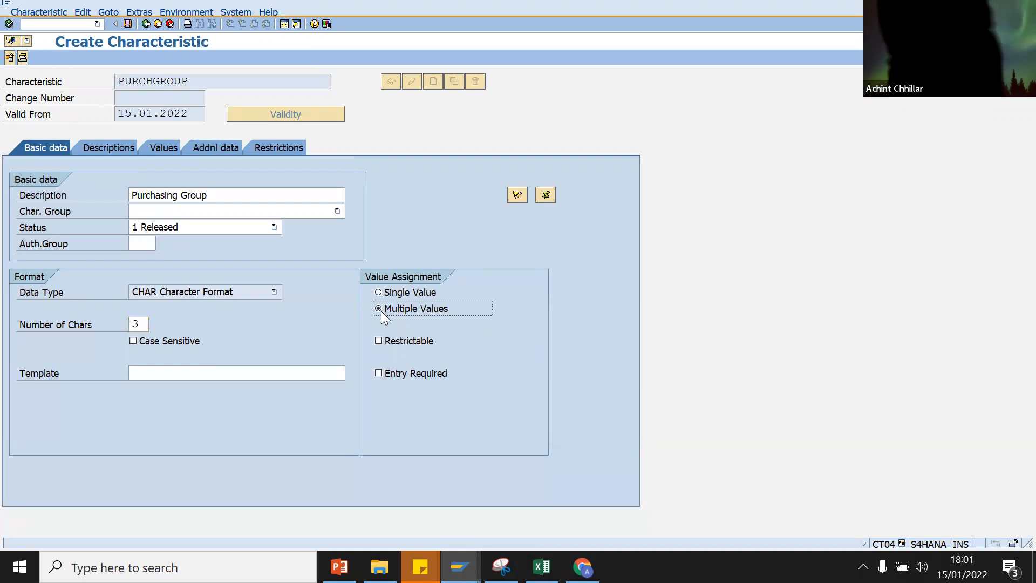
pyautogui.press('Return')
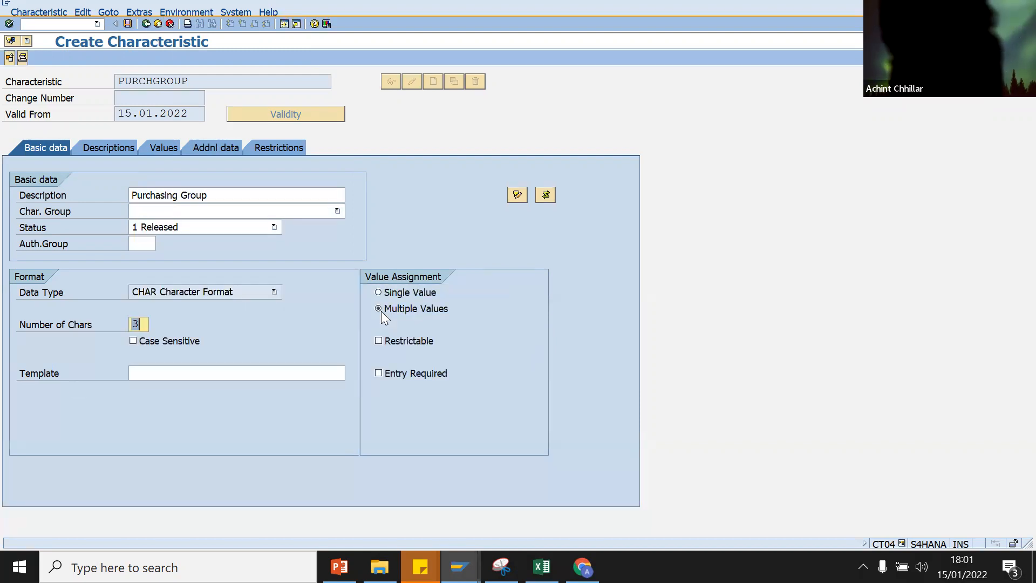
pyautogui.click(111, 146)
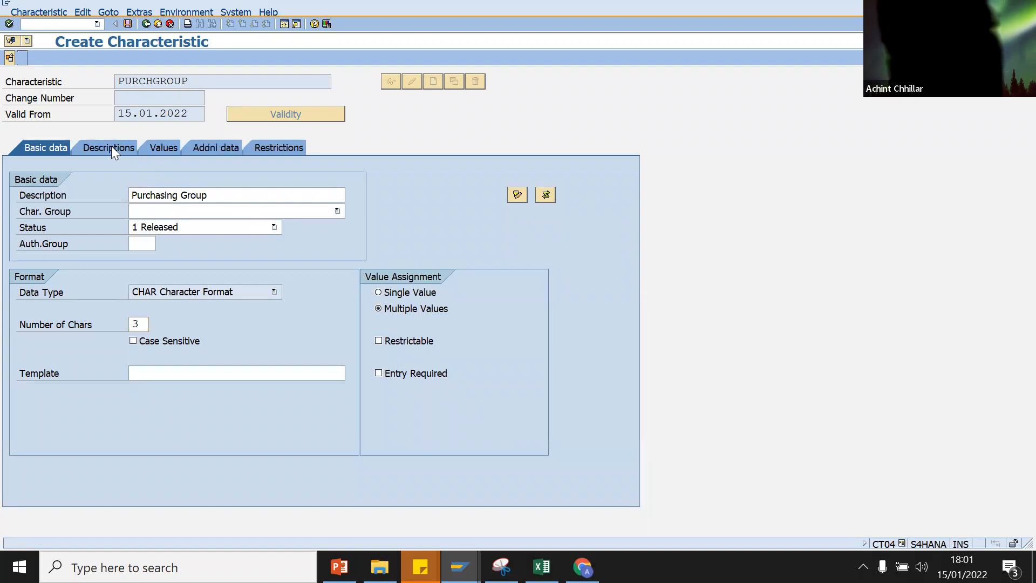
pyautogui.click(186, 151)
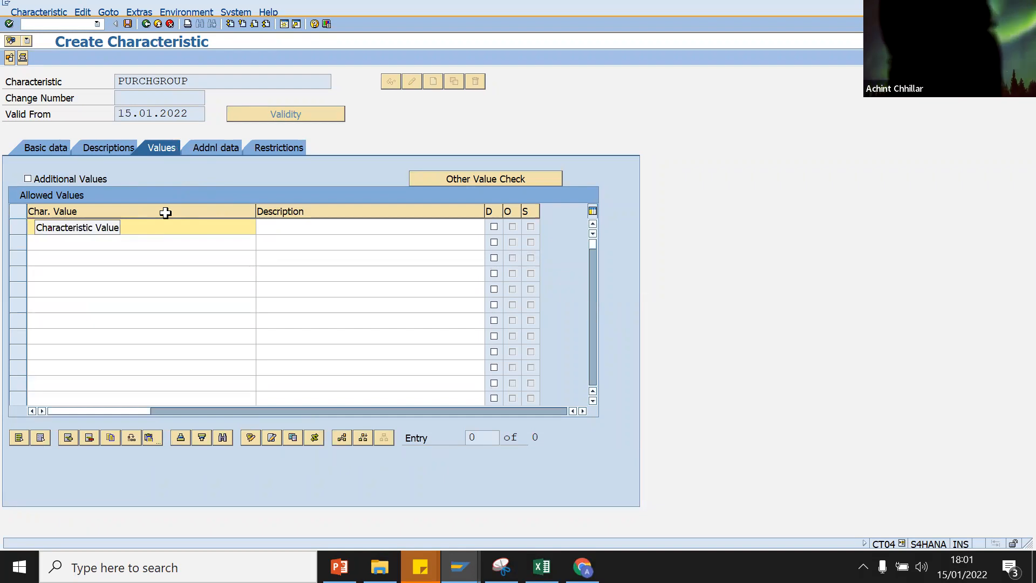
pyautogui.click(196, 146)
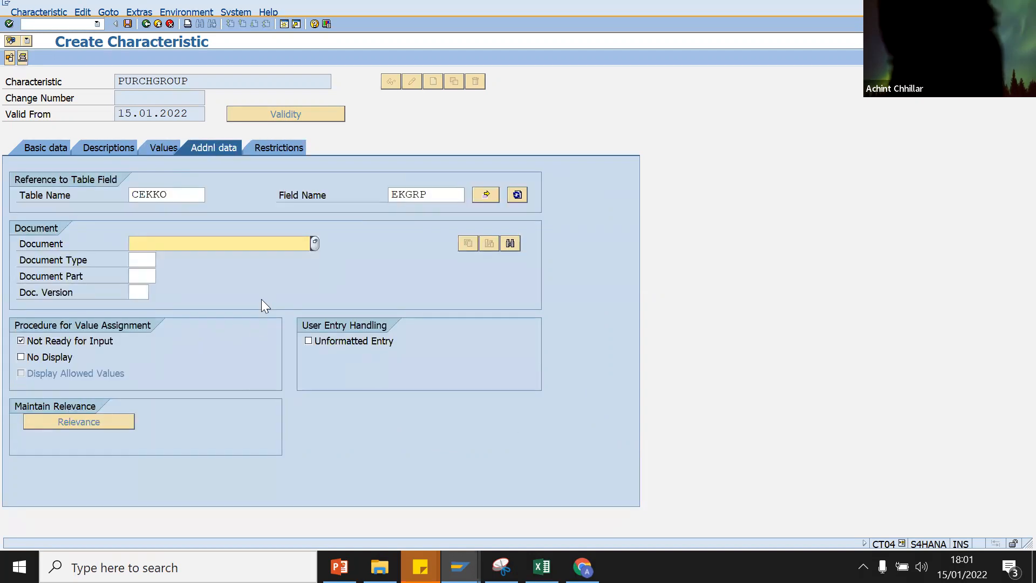
pyautogui.click(262, 148)
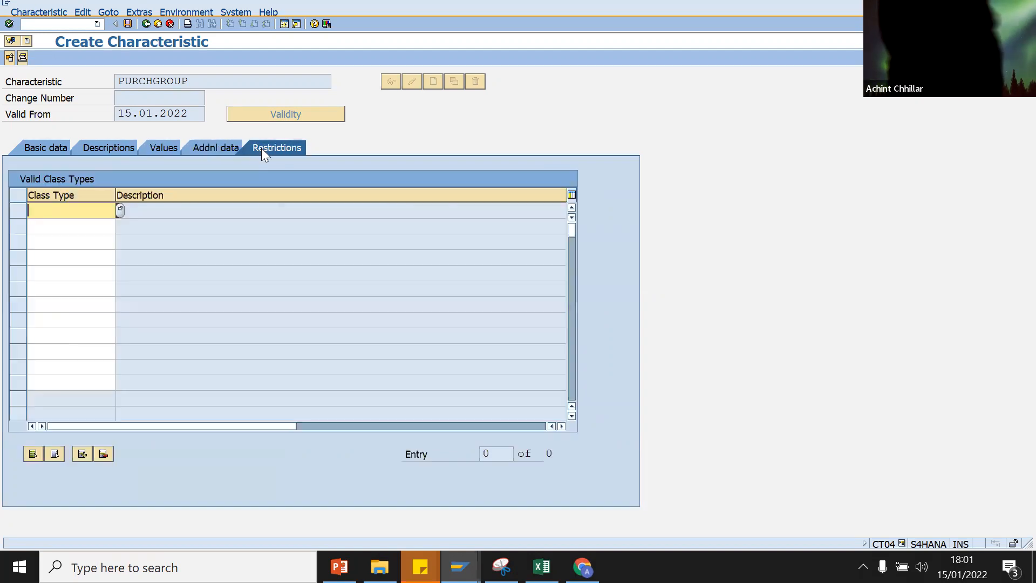
# Step: Save PURCHGROUP and paste its name into Excel cell G2
pyautogui.click(128, 24)
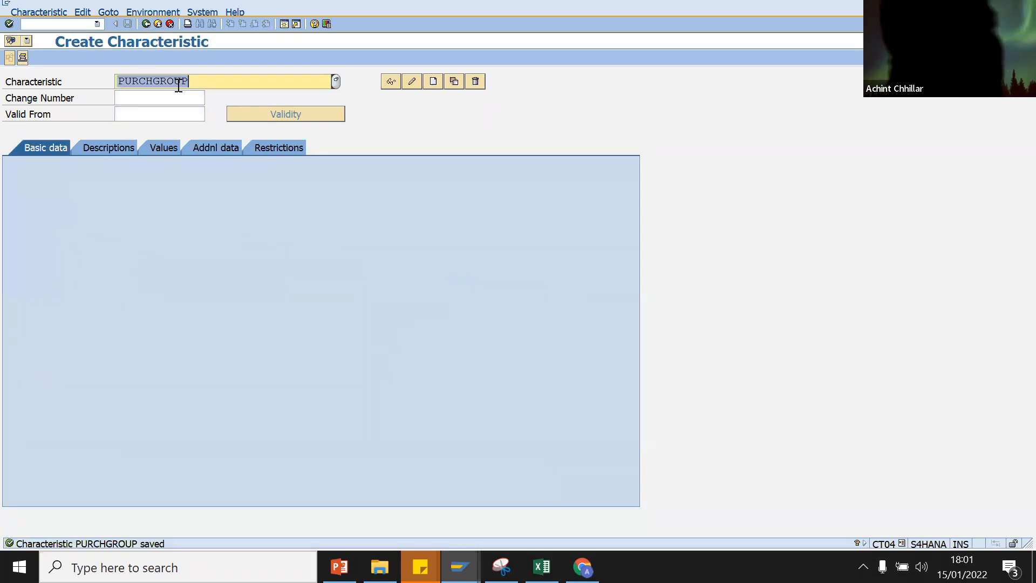
pyautogui.click(179, 85)
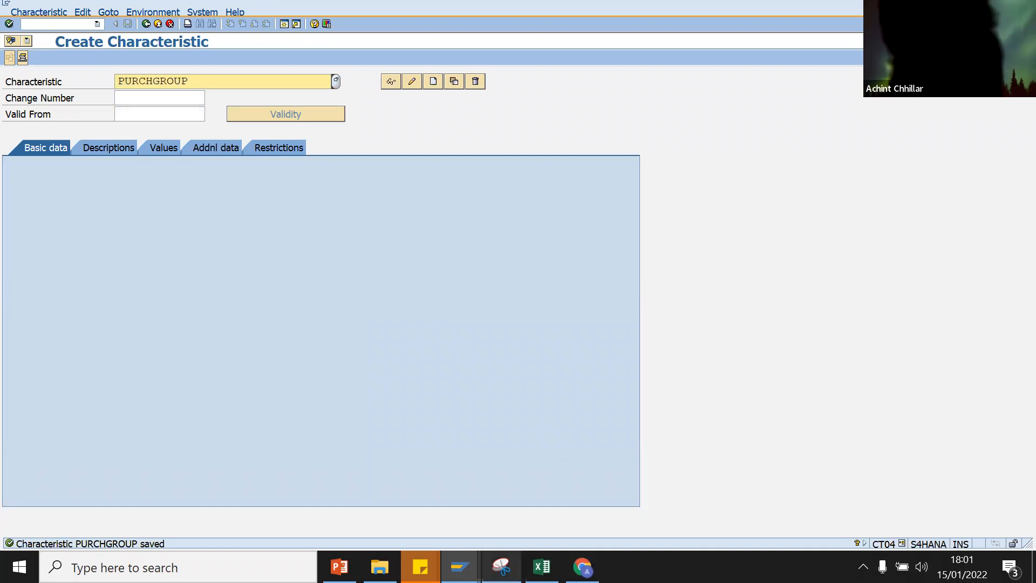
pyautogui.click(541, 566)
pyautogui.write('PURCHGROUP')
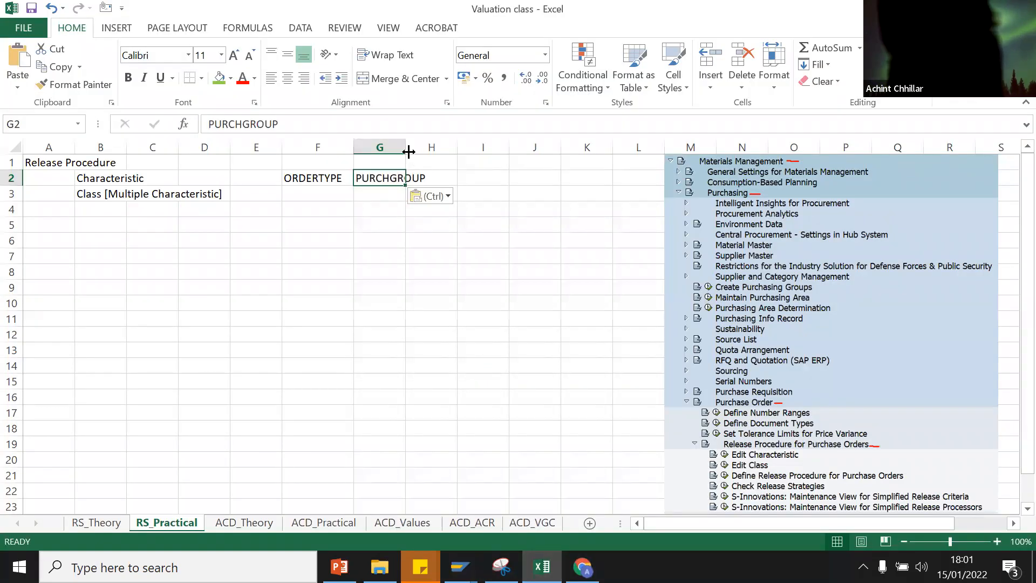
# Step: Autofit column G for PURCHGROUP, then enter VALUE as the next characteristic name
pyautogui.doubleClick(406, 152)
pyautogui.click(451, 174)
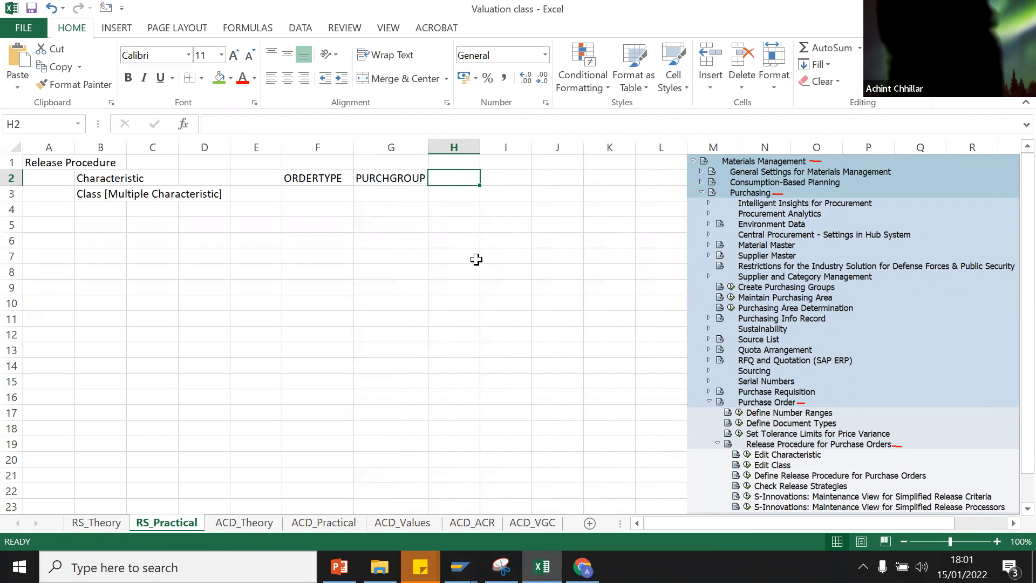
pyautogui.click(459, 567)
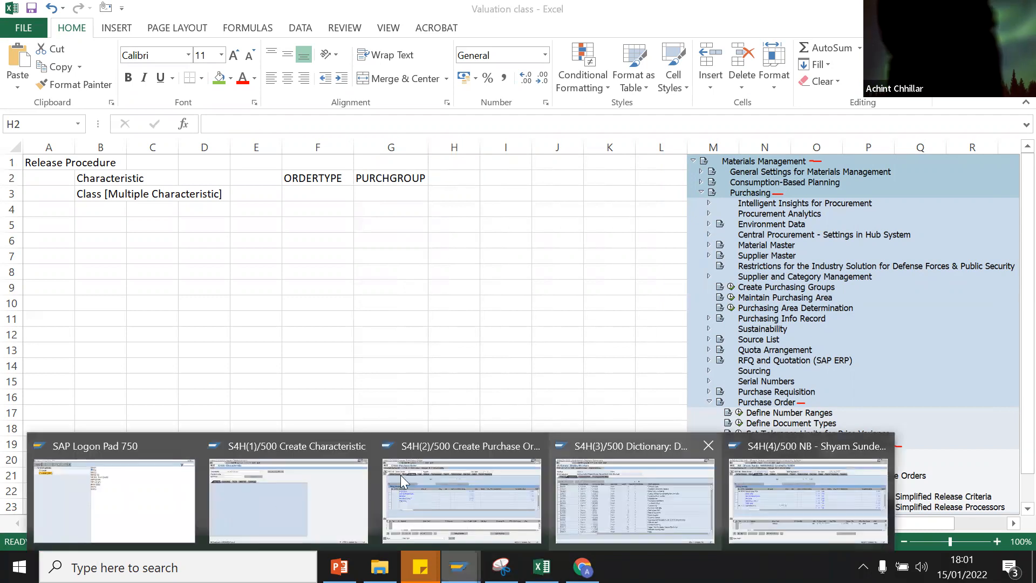
pyautogui.click(248, 501)
pyautogui.moveTo(200, 82); pyautogui.dragTo(37, 83)
pyautogui.write('VALUE')
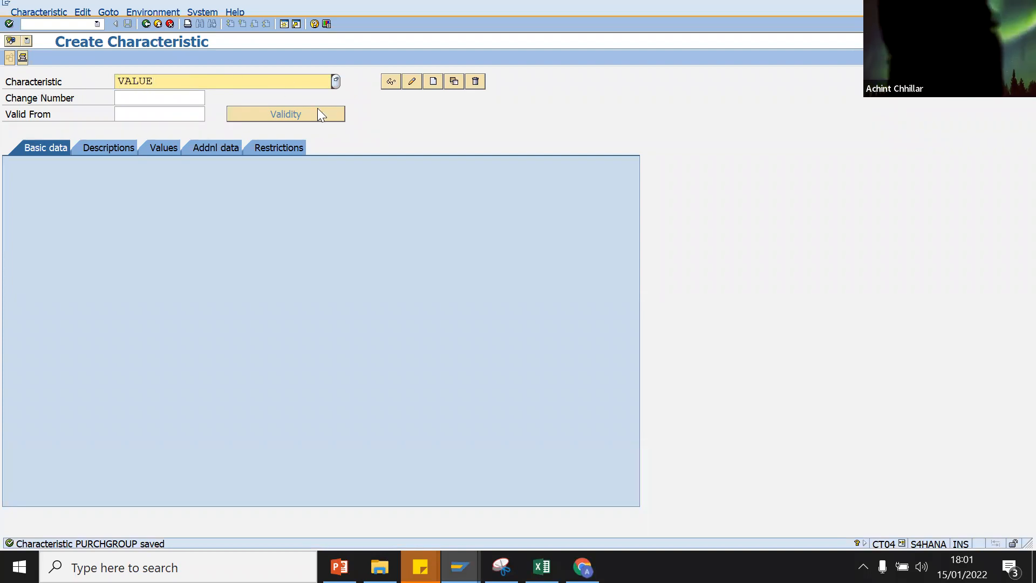
# Step: Create characteristic VALUE with CEKKO as its reference table
pyautogui.click(434, 80)
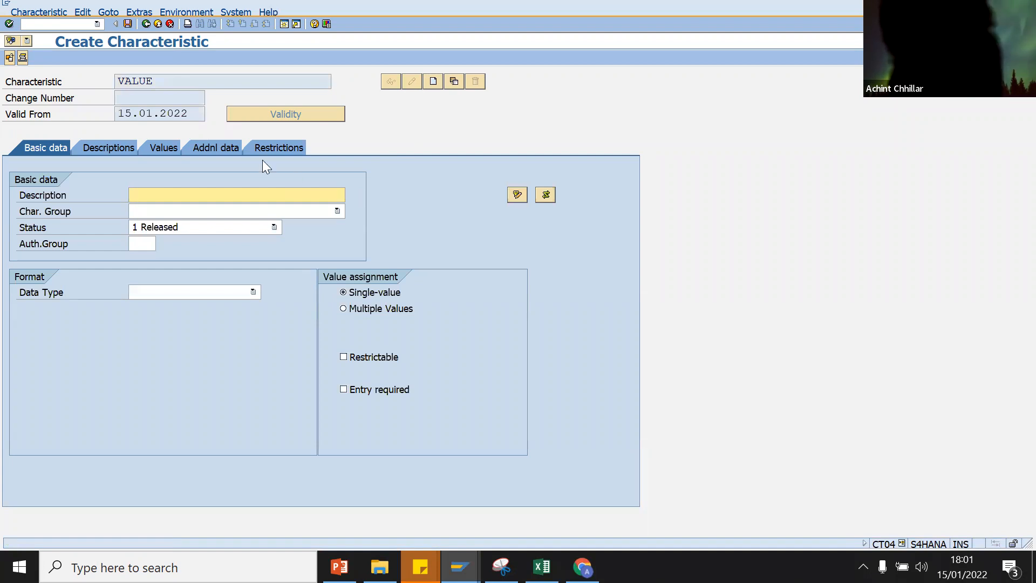
pyautogui.click(206, 144)
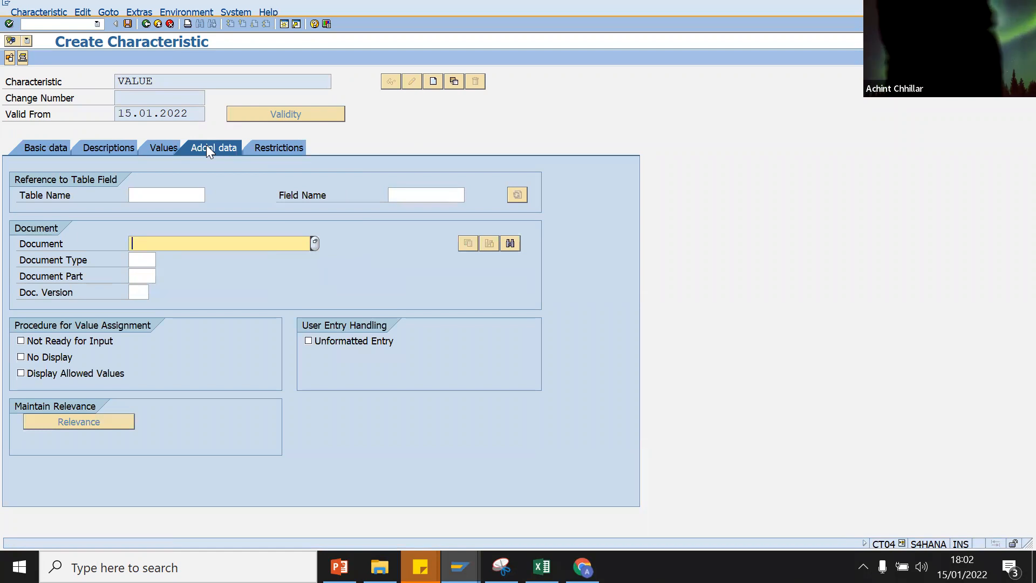
pyautogui.click(153, 197)
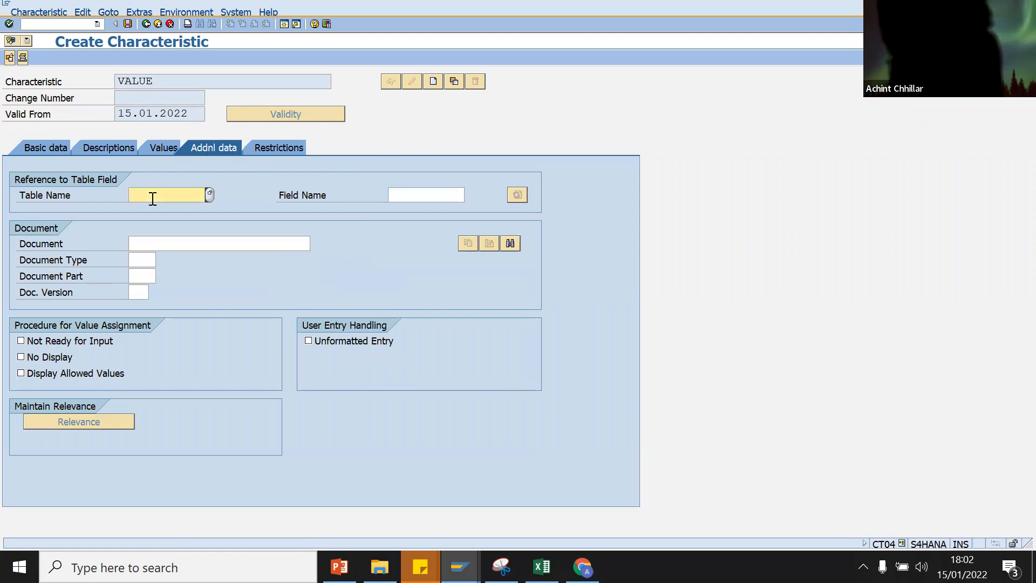
pyautogui.write('CEKKO')
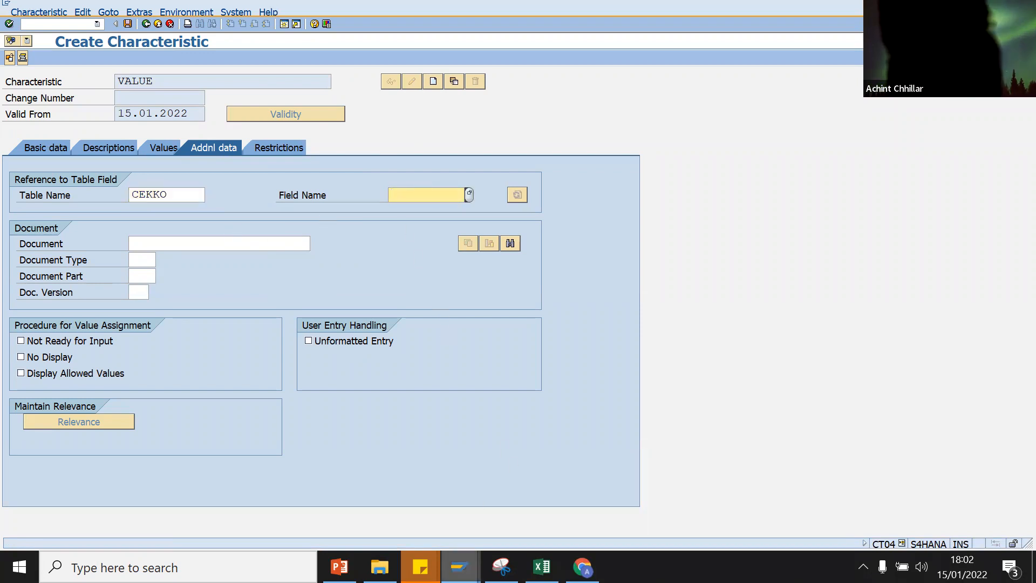
# Step: Look up and copy CEKKO's total net order value field GNETW
pyautogui.click(459, 566)
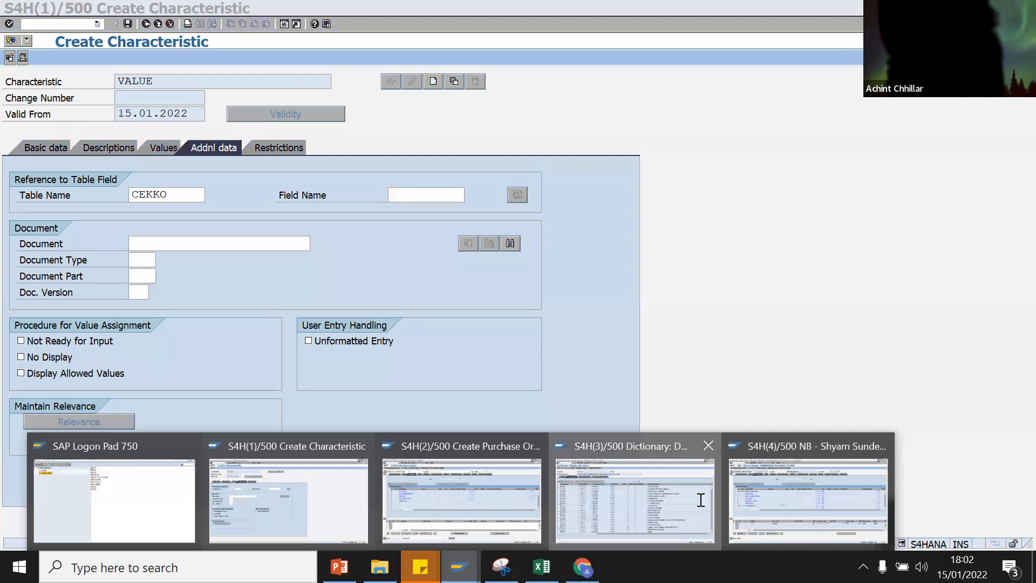
pyautogui.click(700, 501)
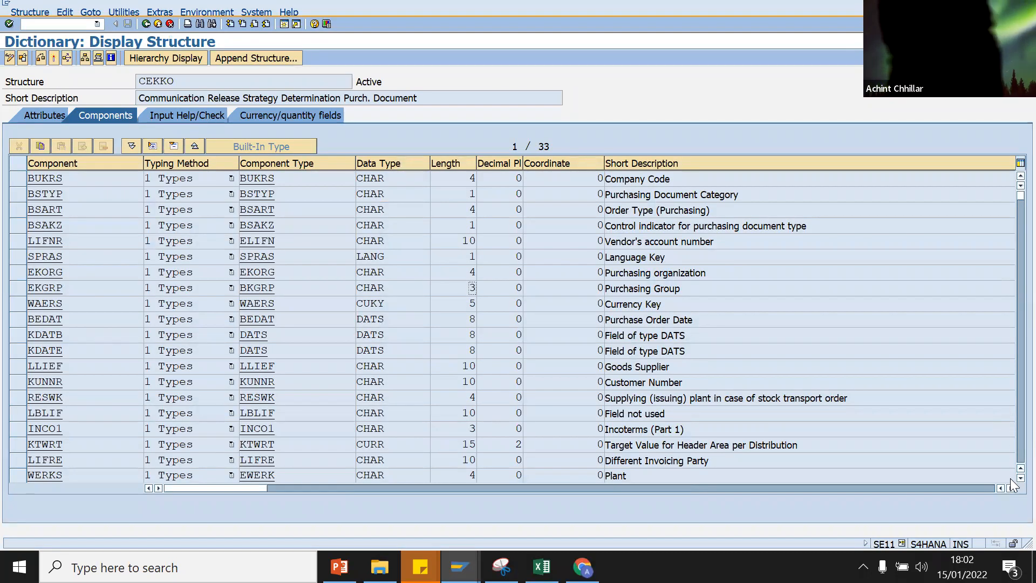
pyautogui.scroll(-1, 1012, 483)
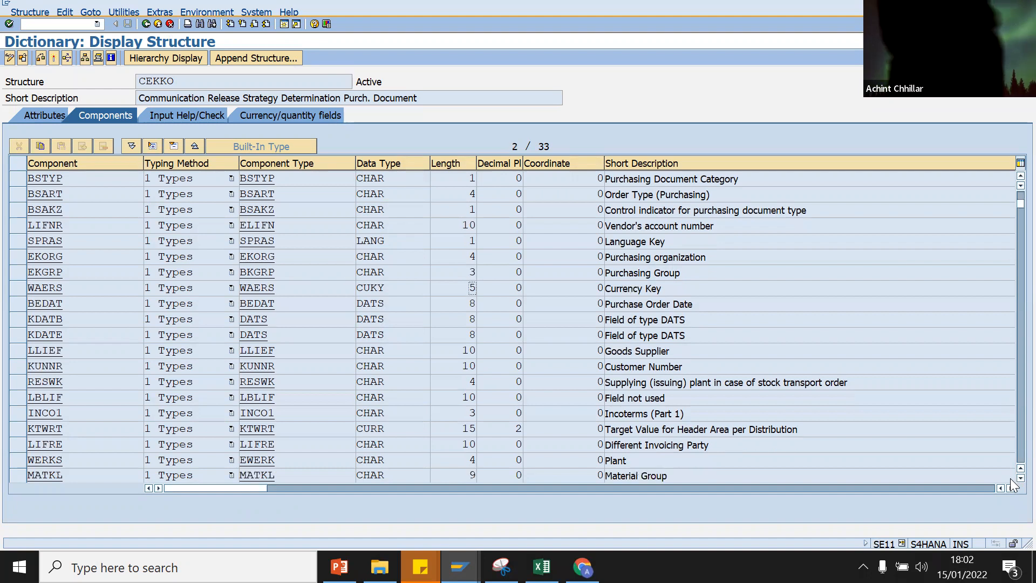
pyautogui.scroll(-1, 1013, 483)
pyautogui.scroll(-4, 1012, 483)
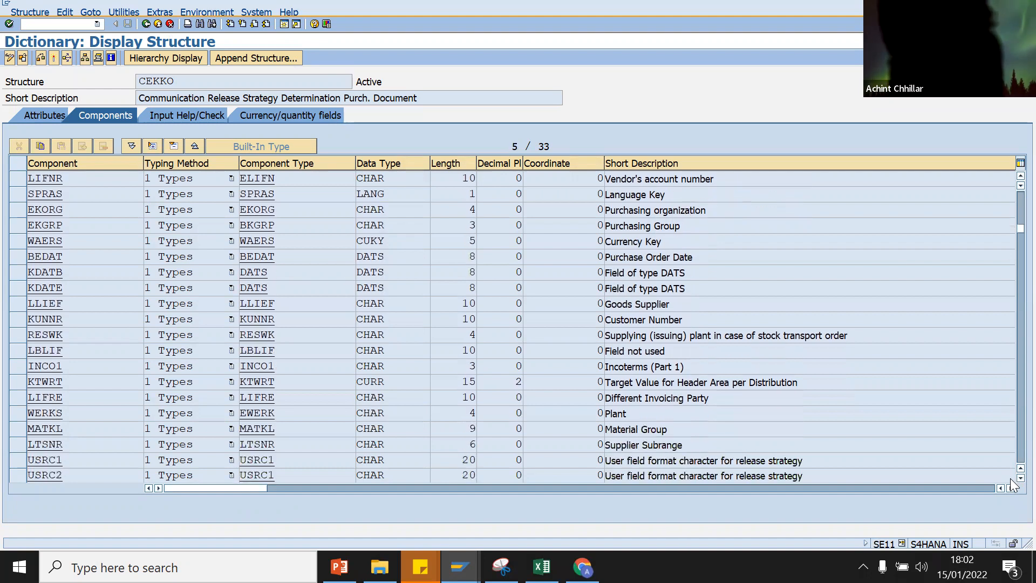
pyautogui.scroll(-3, 1012, 483)
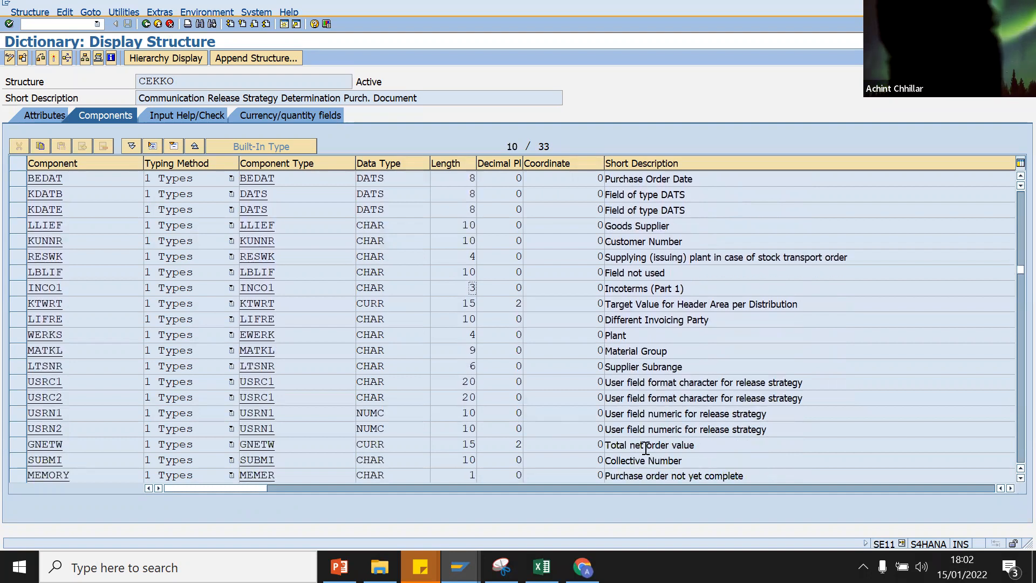
pyautogui.click(72, 450)
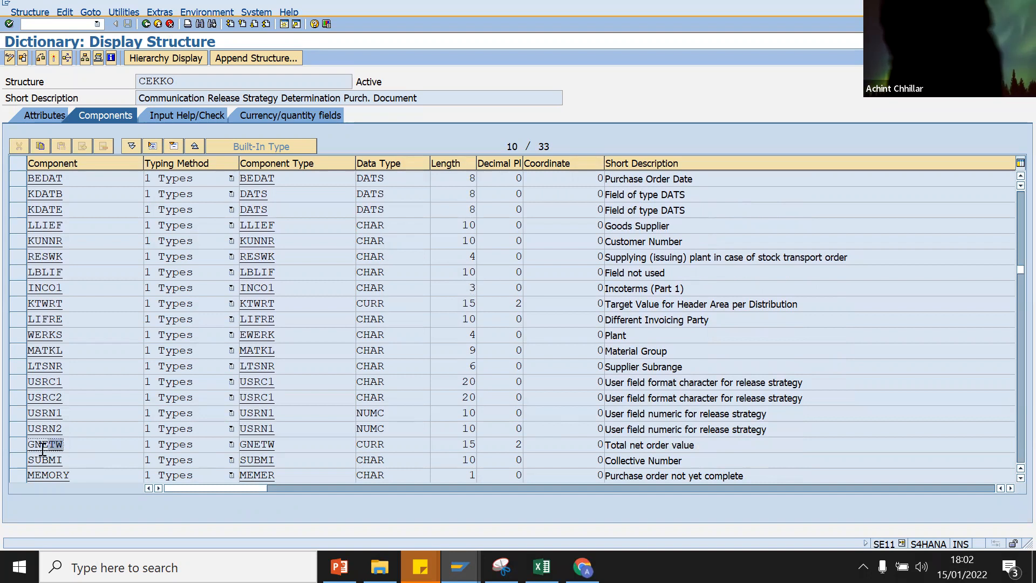
pyautogui.press('F10')
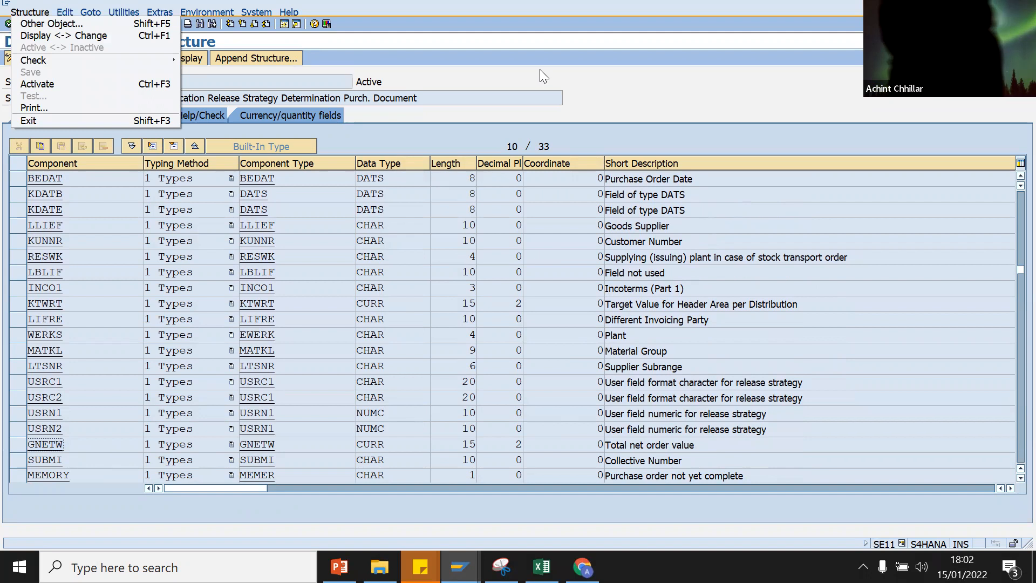
pyautogui.press('Escape')
pyautogui.hotkey('alt', 'Tab')
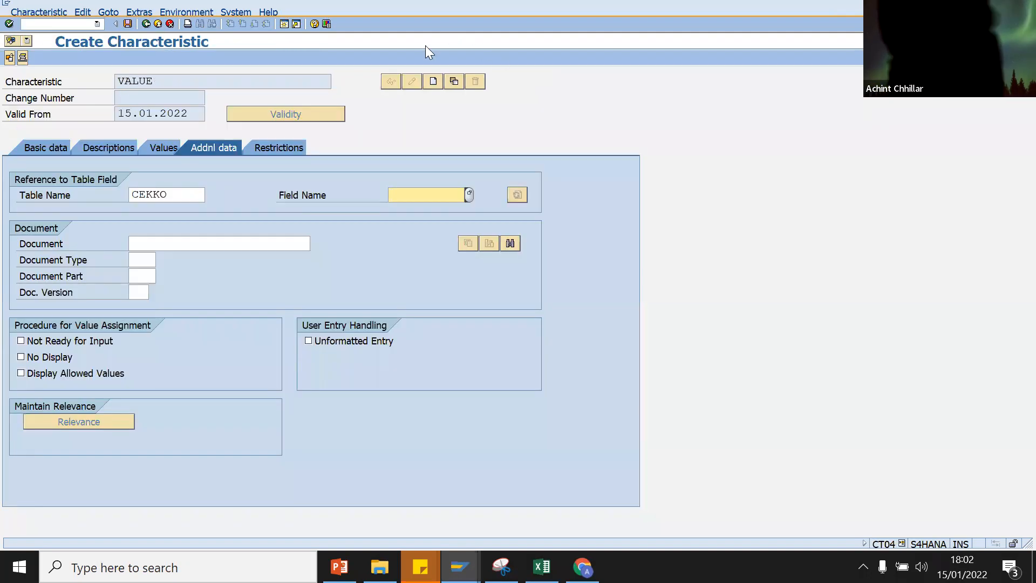
# Step: Reference VALUE to field GNETW, accepting Total net order value and the 15-character CURR format
pyautogui.write('GNETW')
pyautogui.press('Return')
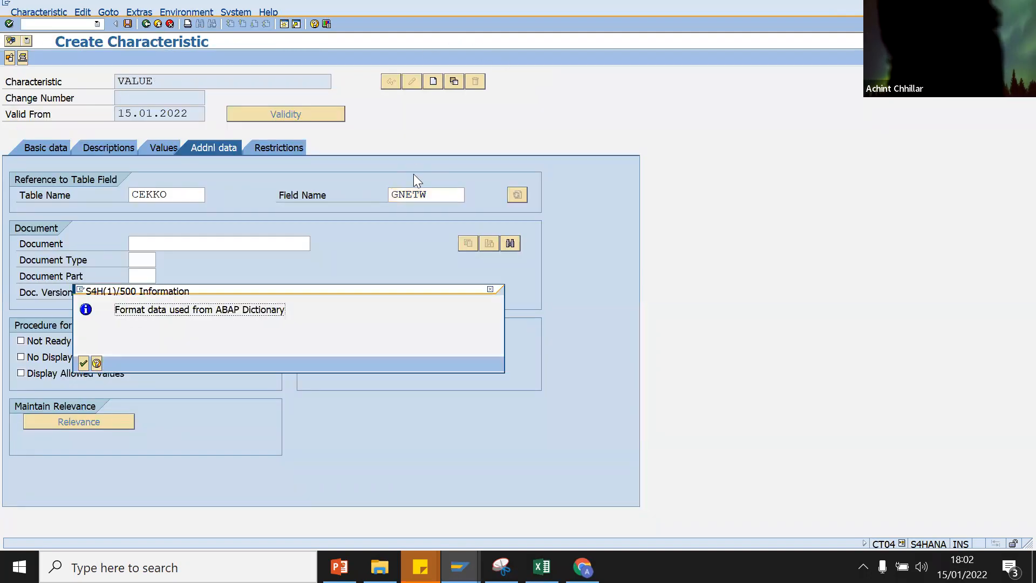
pyautogui.press('Return')
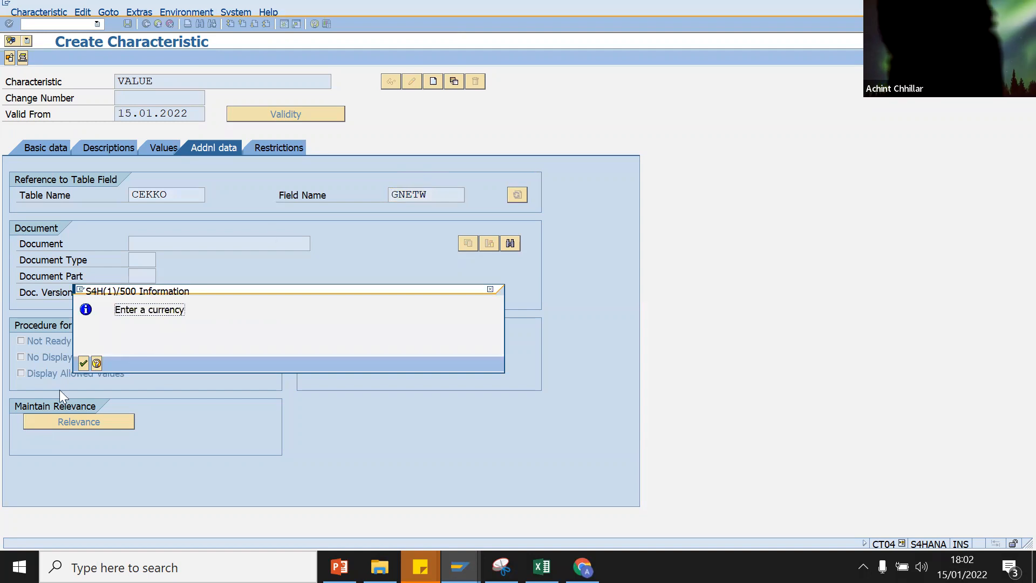
pyautogui.click(82, 364)
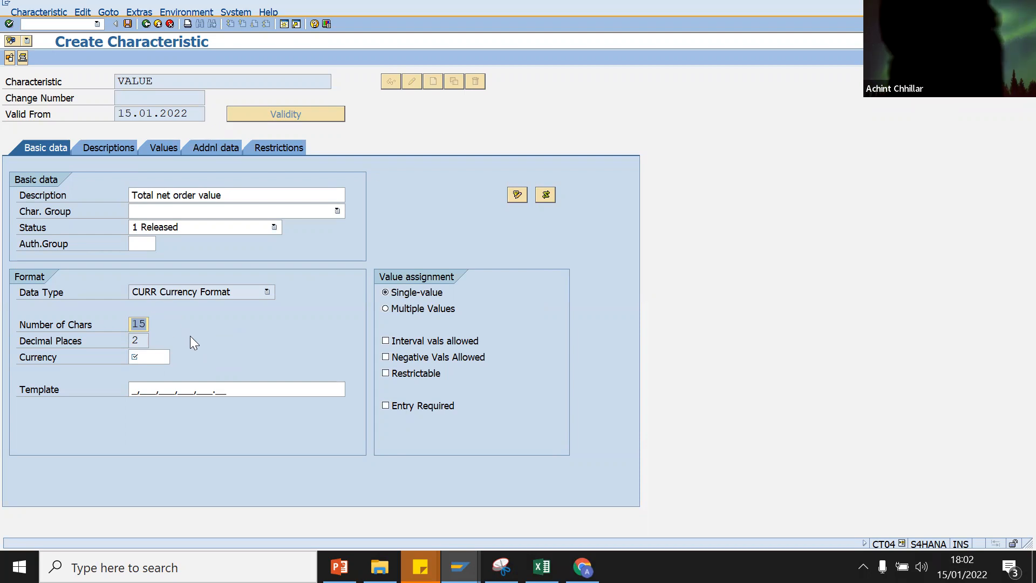
# Step: Give characteristic VALUE the currency INR (Indian Rupee) and switch it to Multiple Values
pyautogui.click(163, 357)
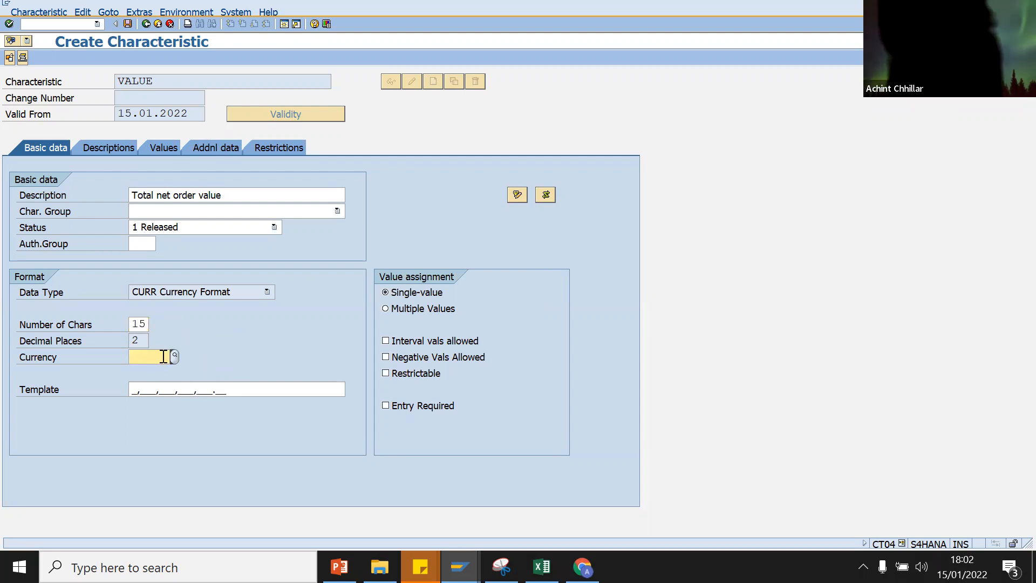
pyautogui.click(172, 356)
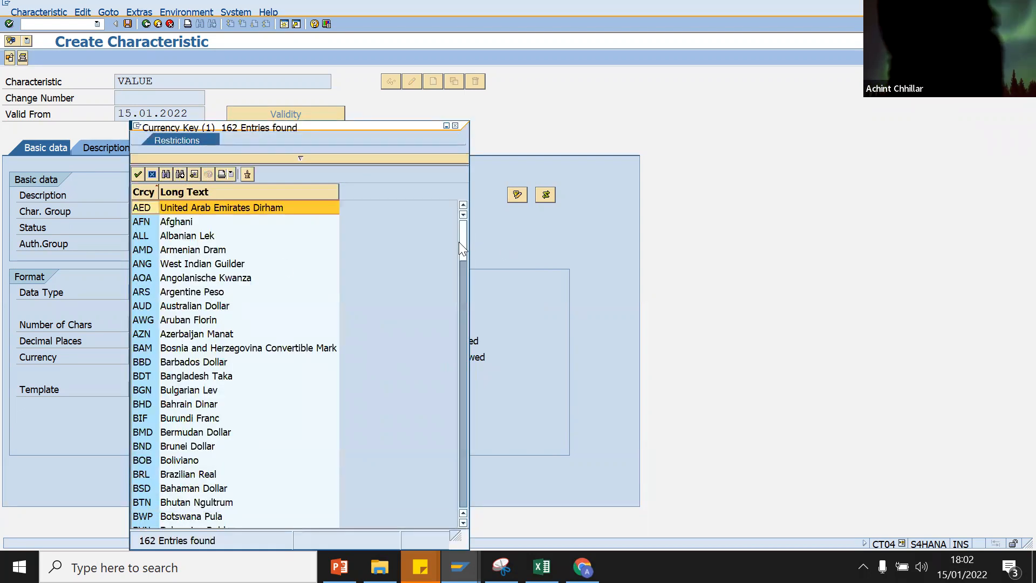
pyautogui.moveTo(458, 242); pyautogui.dragTo(465, 416)
pyautogui.moveTo(465, 334); pyautogui.dragTo(465, 326)
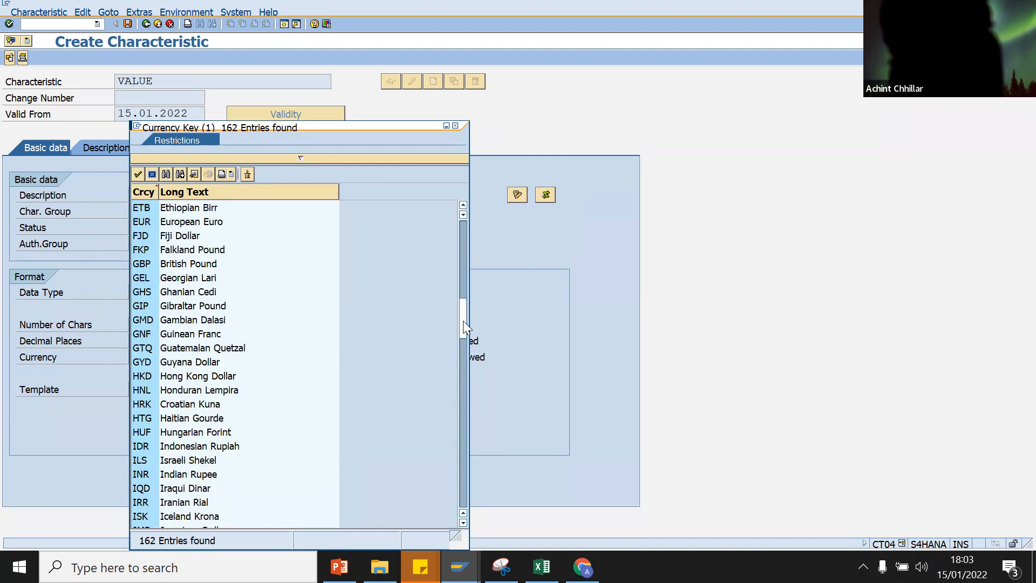
pyautogui.doubleClick(180, 475)
pyautogui.press('Return')
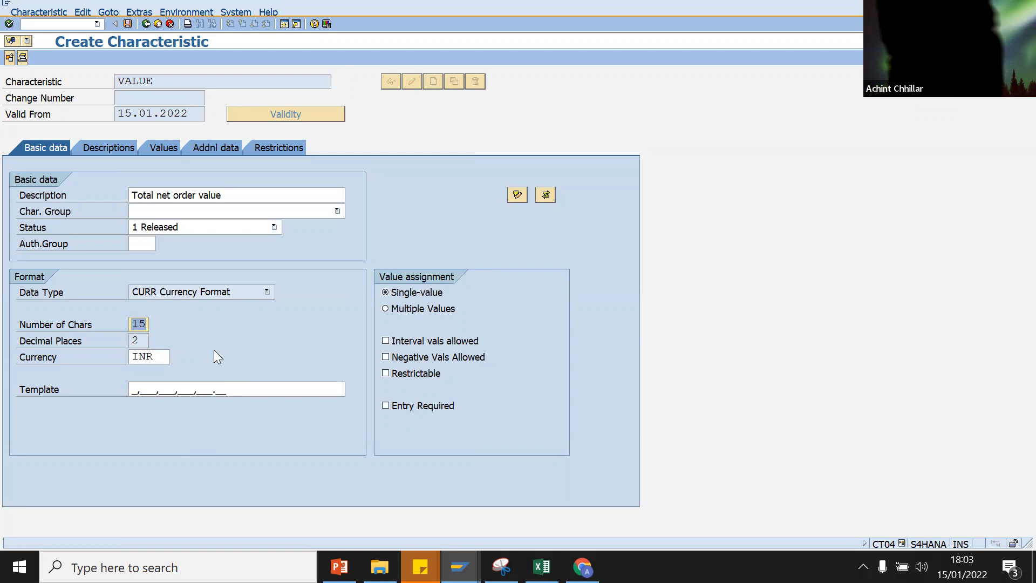
pyautogui.click(387, 311)
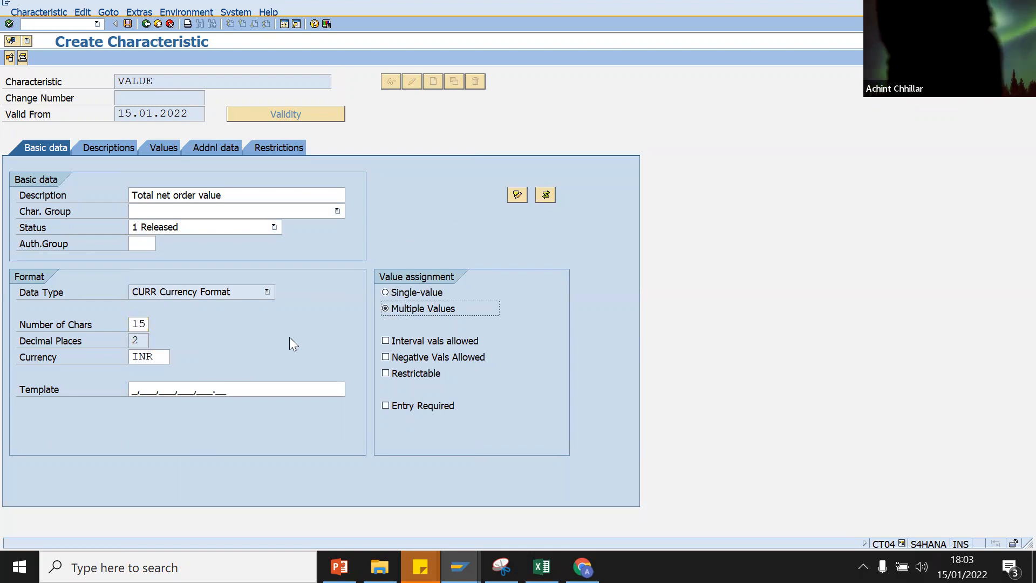
pyautogui.press('Return')
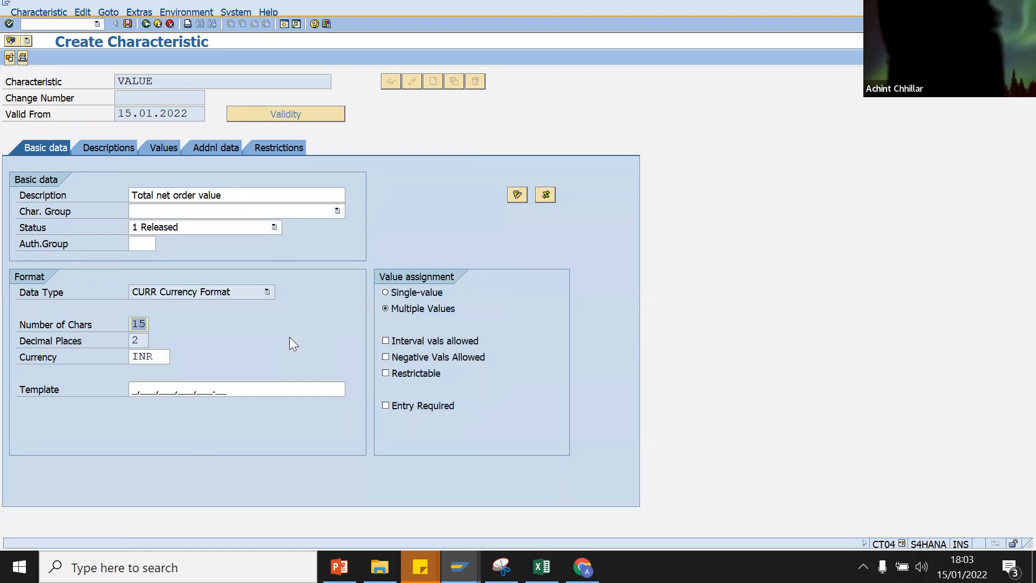
# Step: Review the Descriptions and Values tabs, tick Not Ready for Input and Unformatted Entry, then save VALUE
pyautogui.click(105, 144)
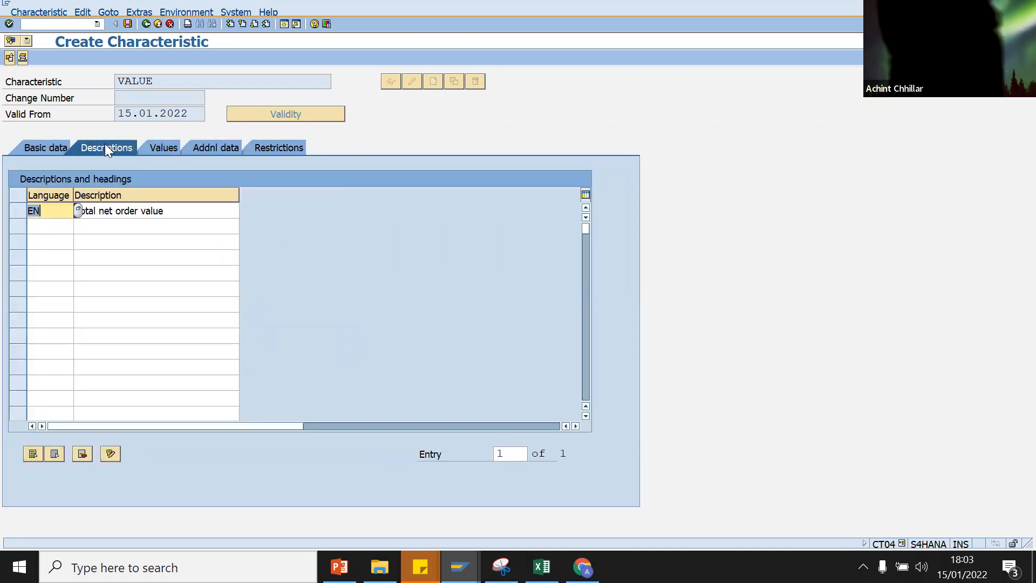
pyautogui.click(145, 144)
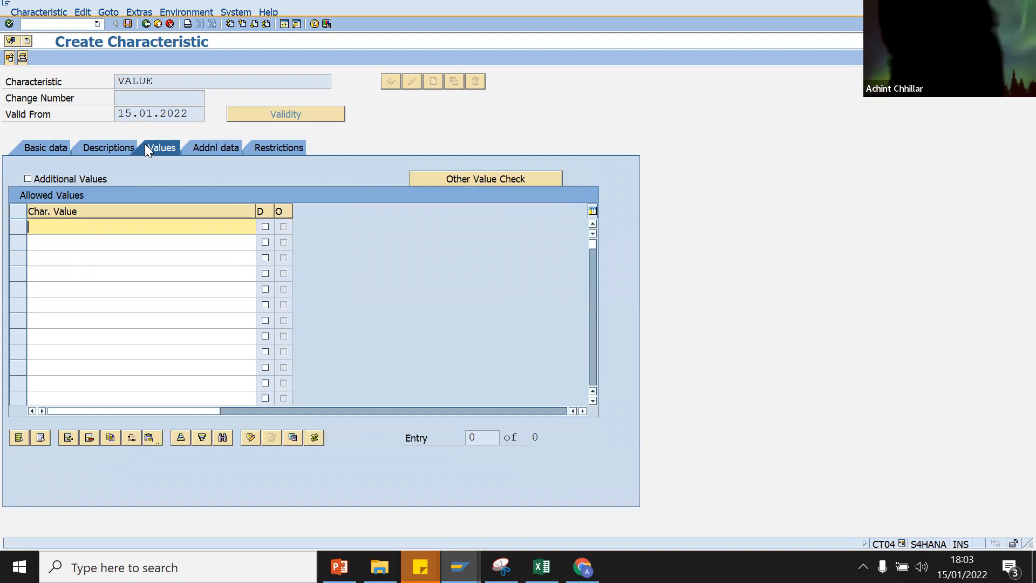
pyautogui.click(205, 147)
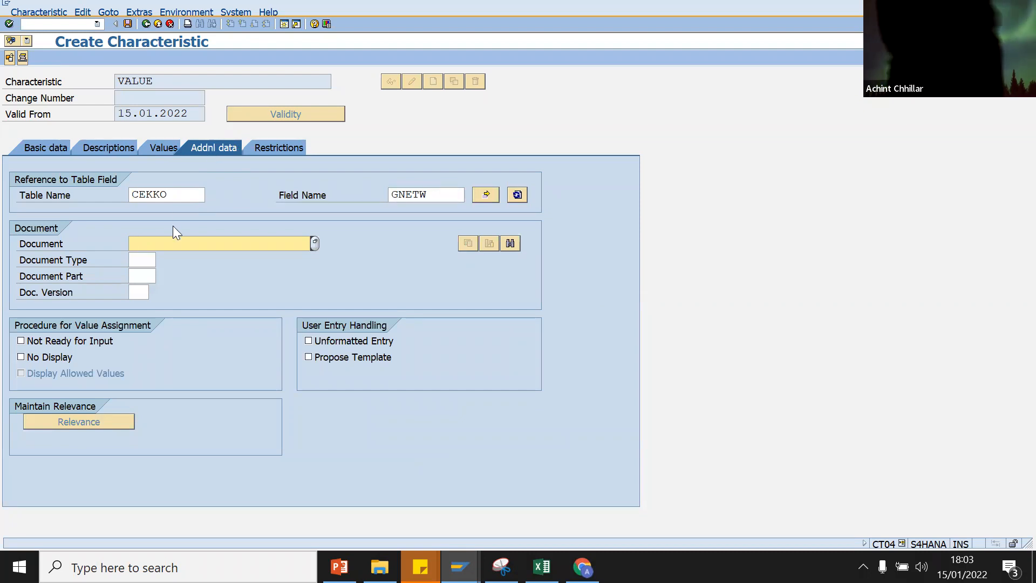
pyautogui.click(22, 341)
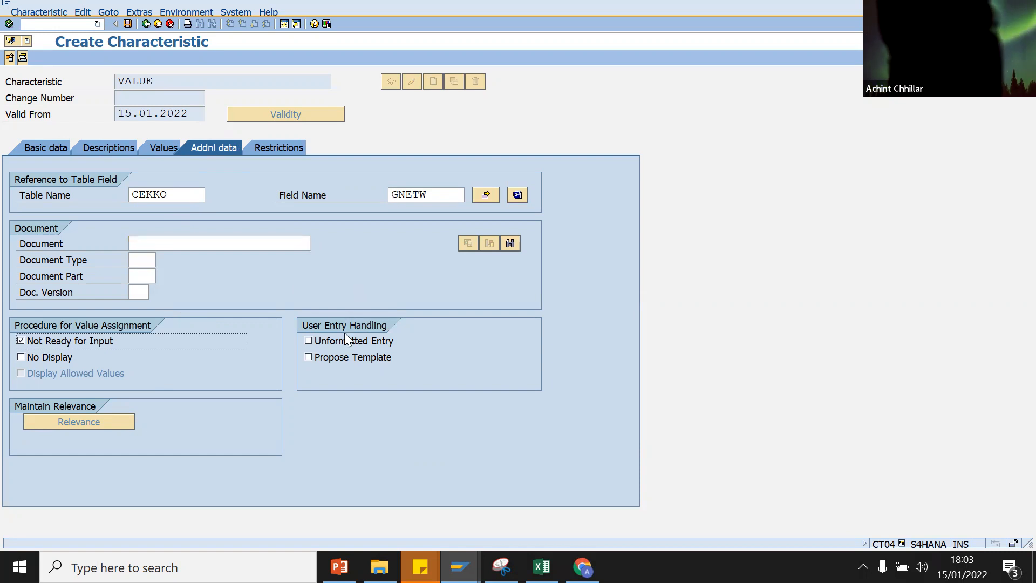
pyautogui.click(308, 341)
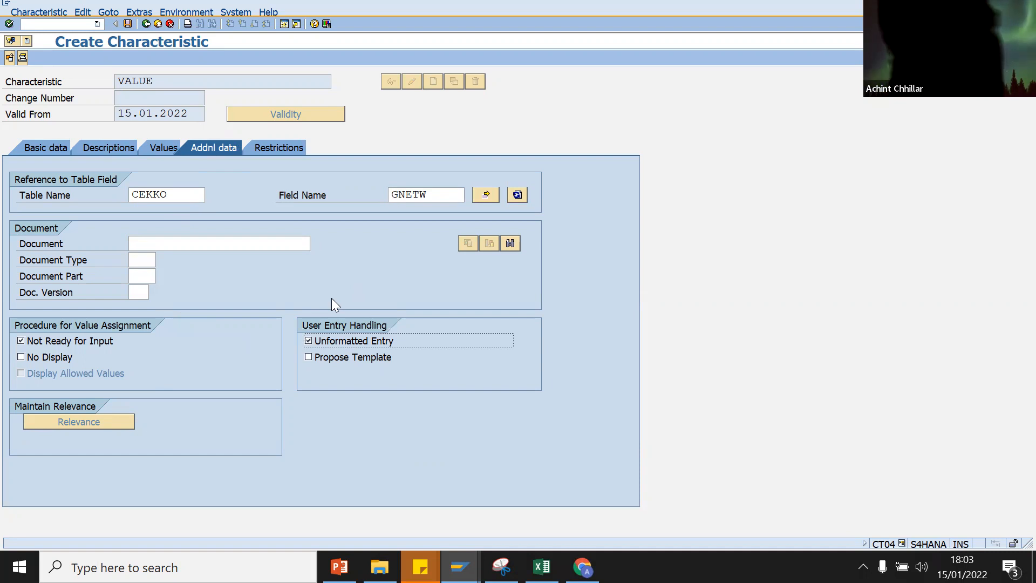
pyautogui.click(331, 298)
pyautogui.click(269, 148)
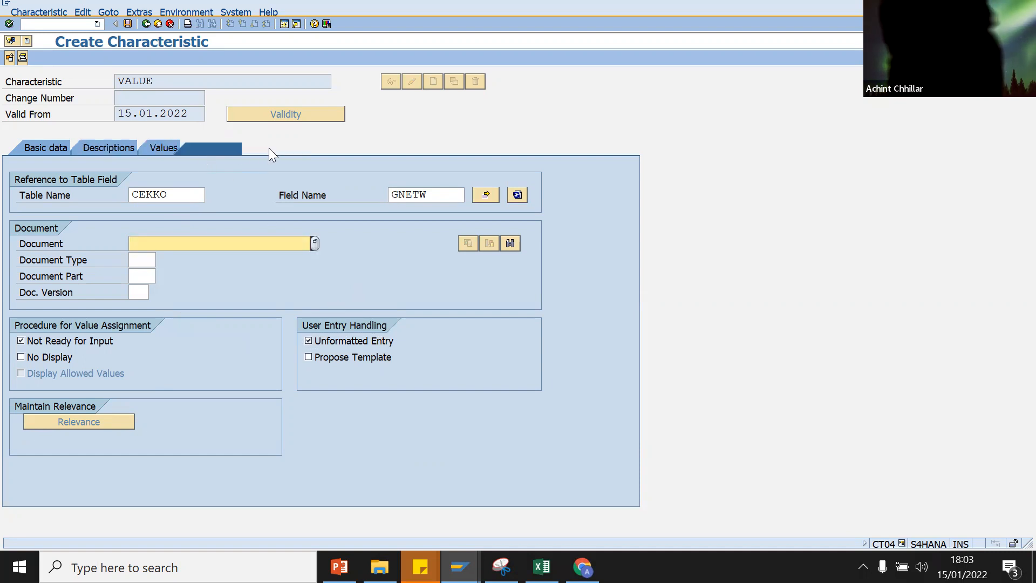
pyautogui.click(127, 25)
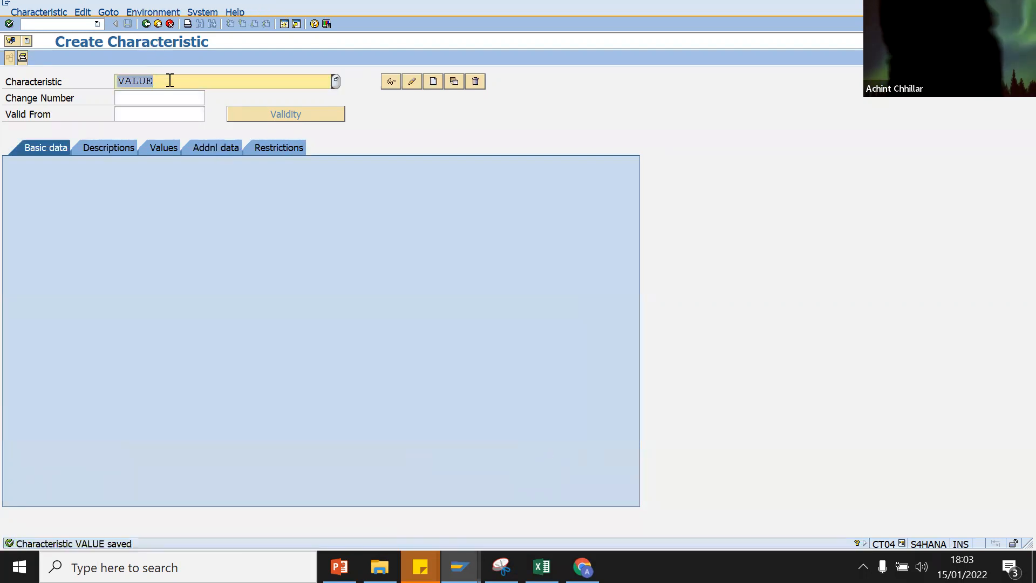
pyautogui.click(170, 80)
# Step: Paste VALUE into Excel cell H2 and fill headings F2:H2 (ORDERTYPE, PURCHGROUP, VALUE) green
pyautogui.click(541, 567)
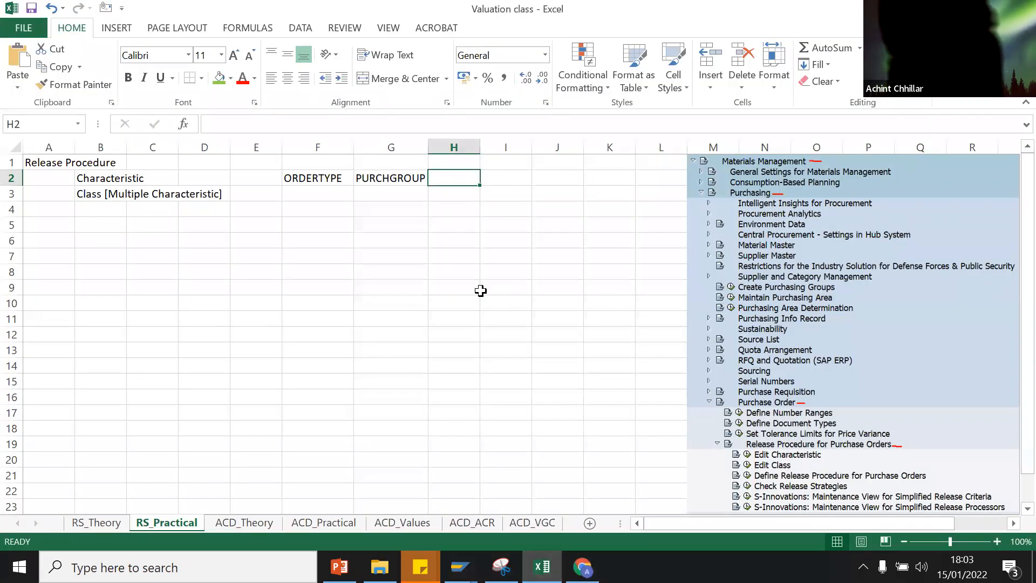
pyautogui.write('VALUE')
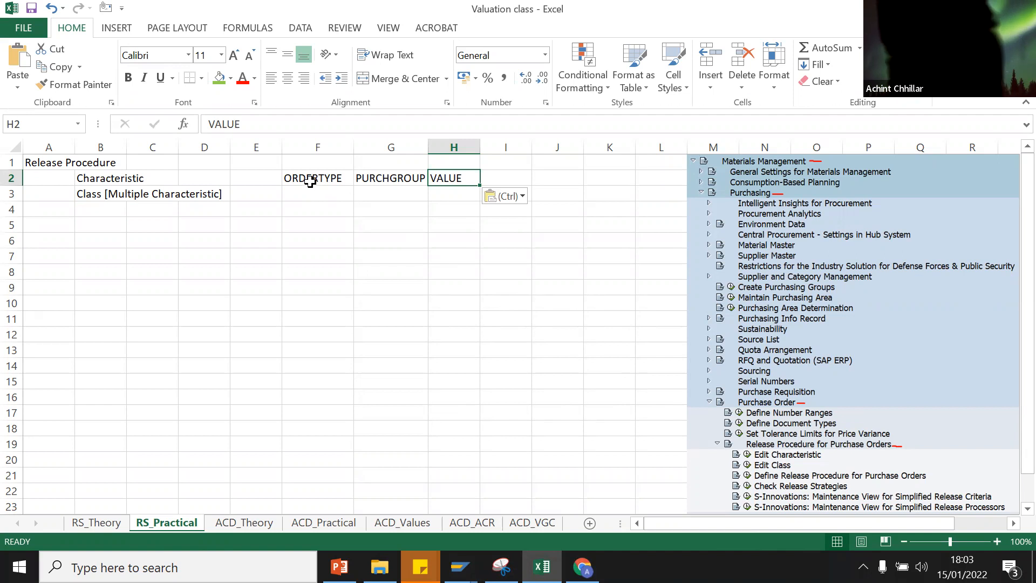
pyautogui.click(313, 180)
pyautogui.moveTo(325, 180); pyautogui.dragTo(454, 177)
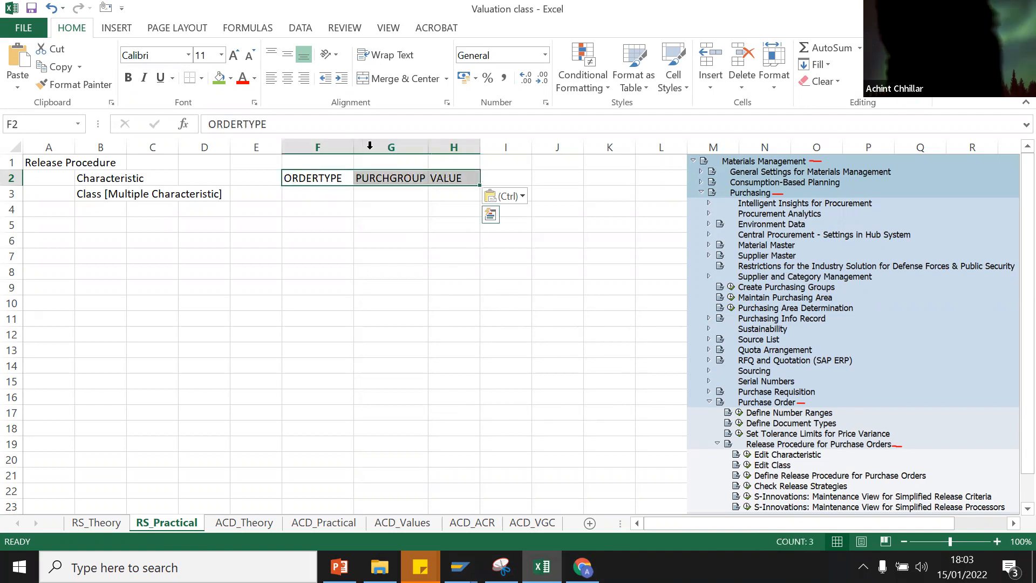
pyautogui.click(219, 79)
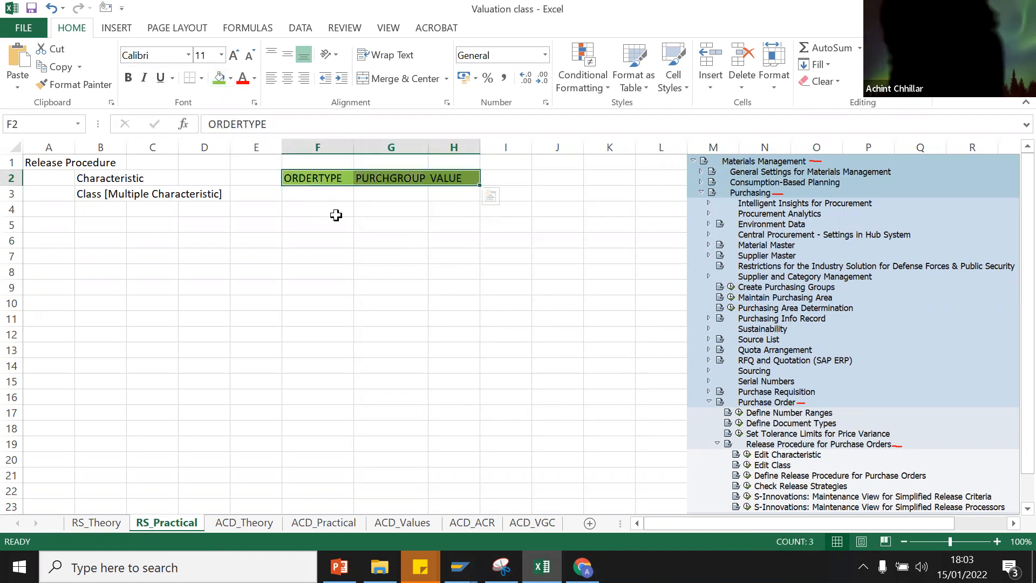
pyautogui.click(377, 193)
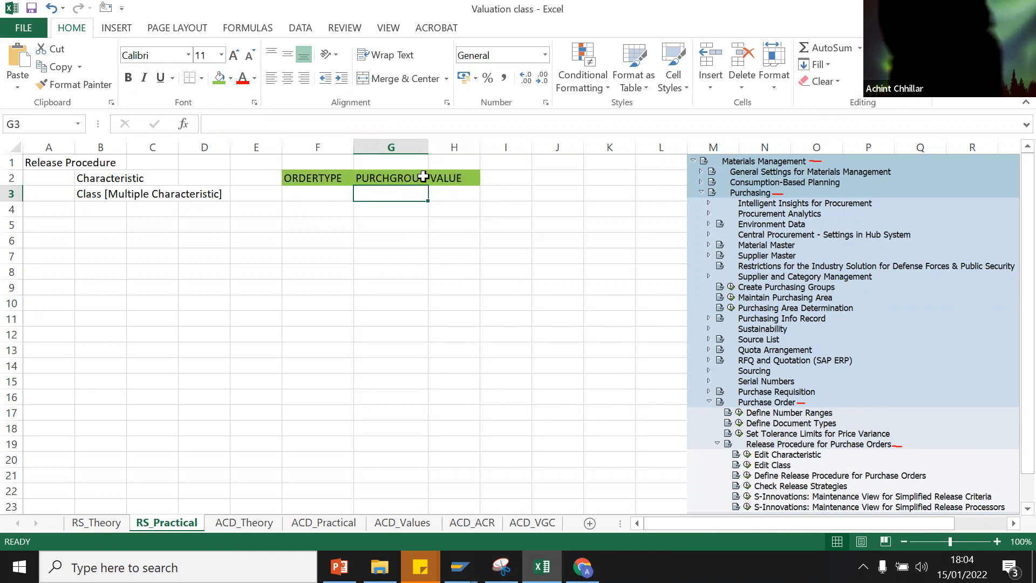
pyautogui.click(313, 187)
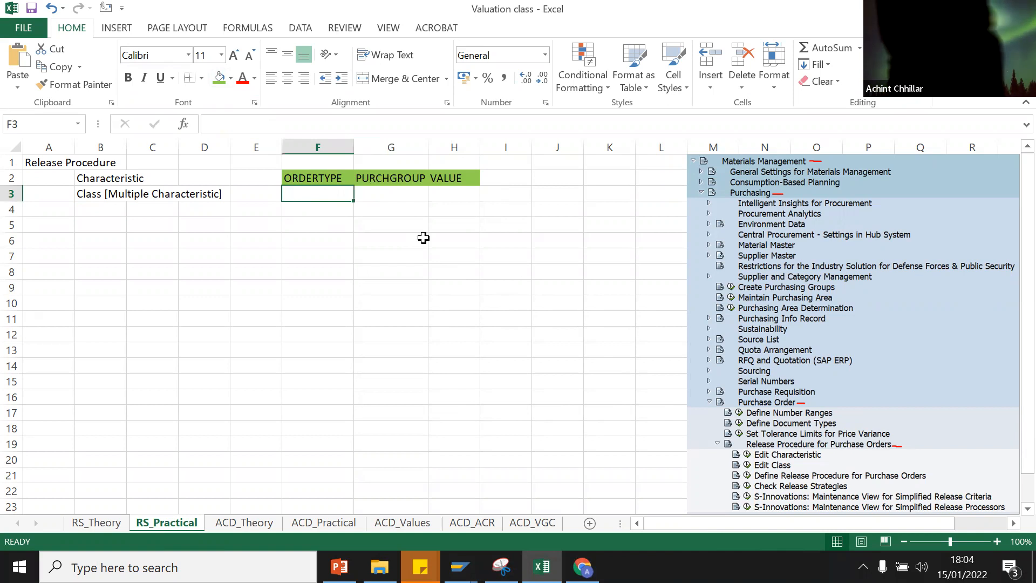
# Step: Return to the customizing activity tree and run the Edit Class activity
pyautogui.moveTo(460, 566)
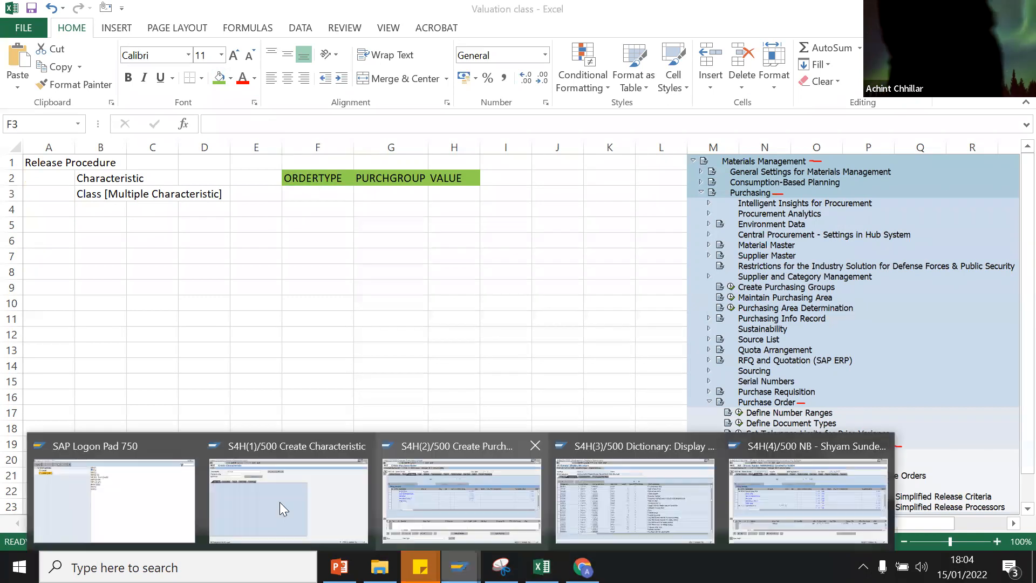
pyautogui.click(308, 495)
pyautogui.click(146, 24)
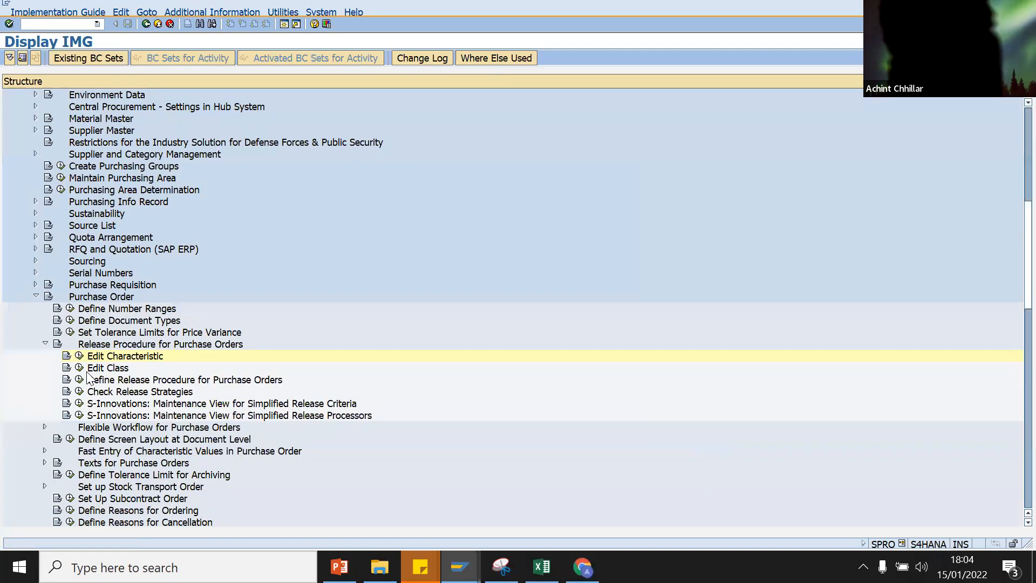
pyautogui.click(80, 367)
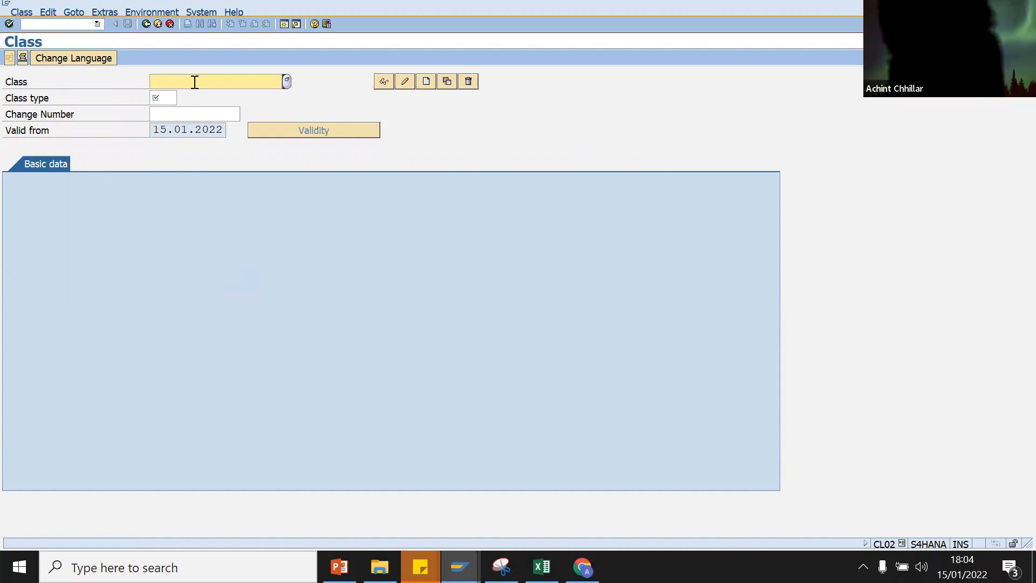
# Step: Enter the class name OPV_Class, checking the Excel notes for the spelling
pyautogui.write('X')
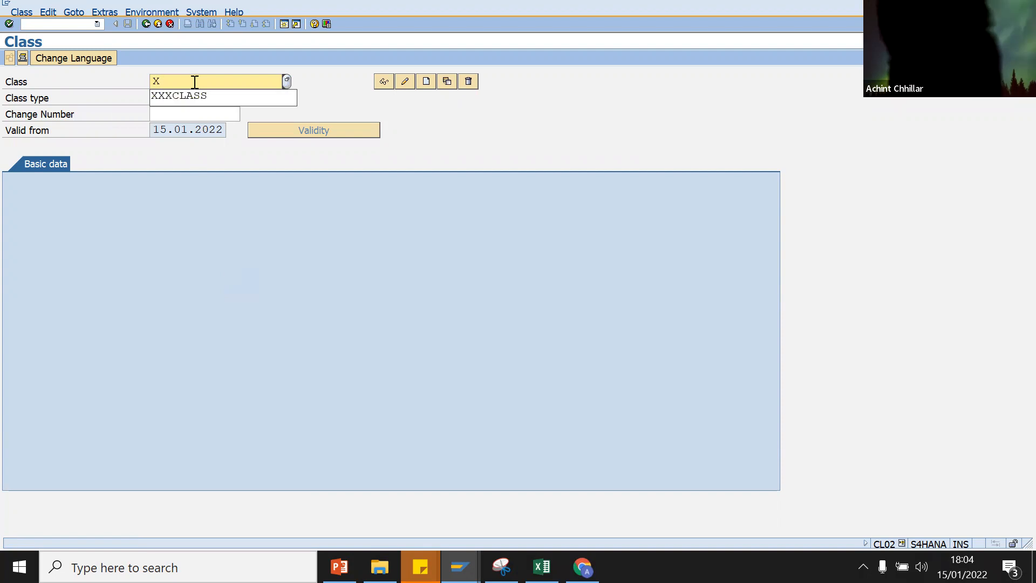
pyautogui.press('BackSpace')
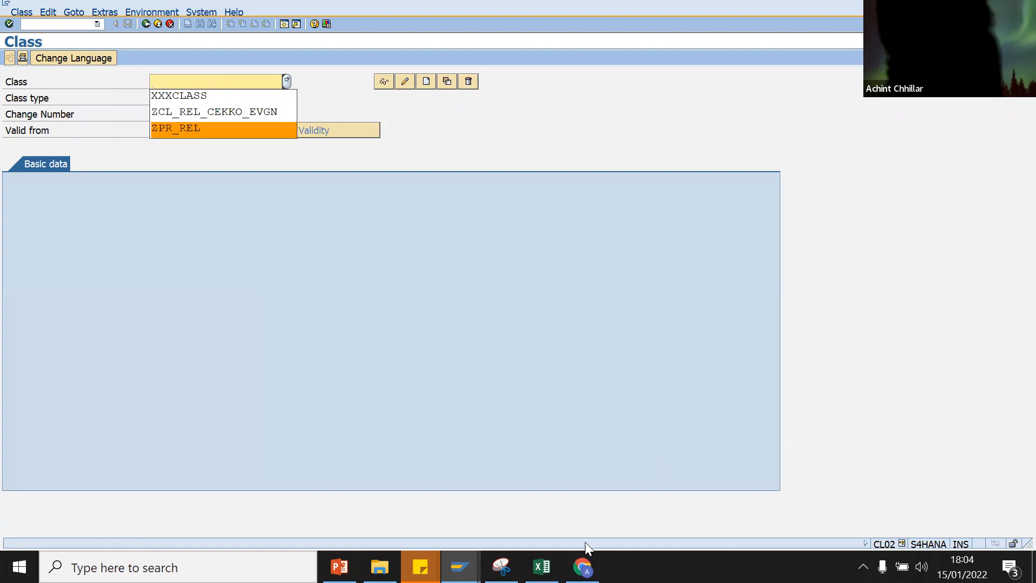
pyautogui.click(542, 567)
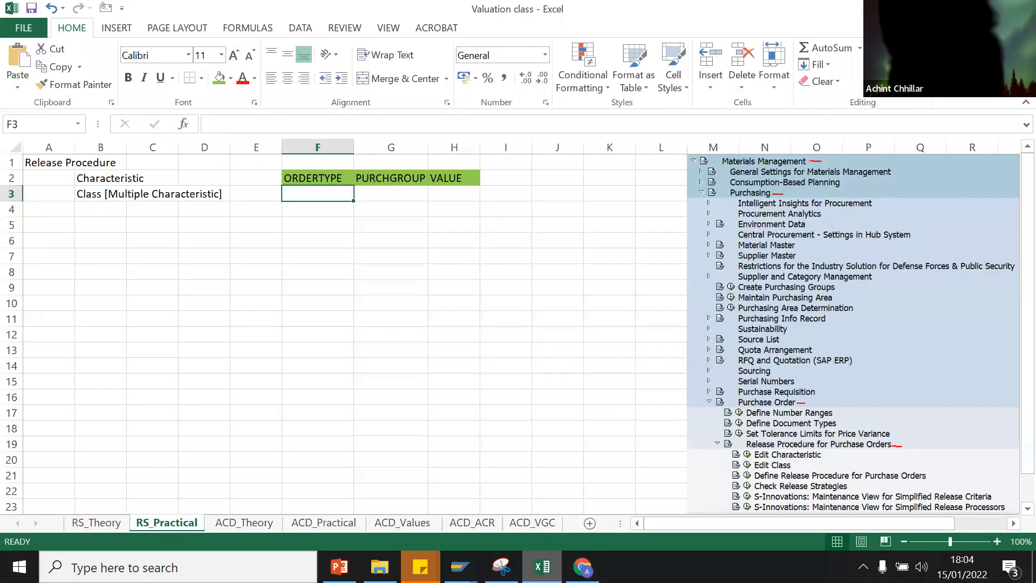
pyautogui.hotkey('alt', 'Tab')
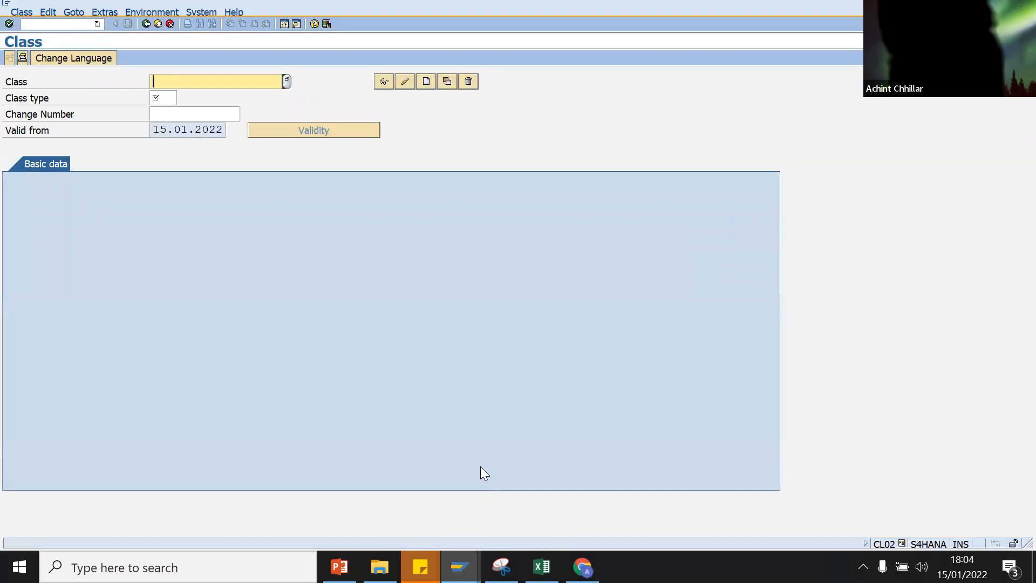
pyautogui.write('O')
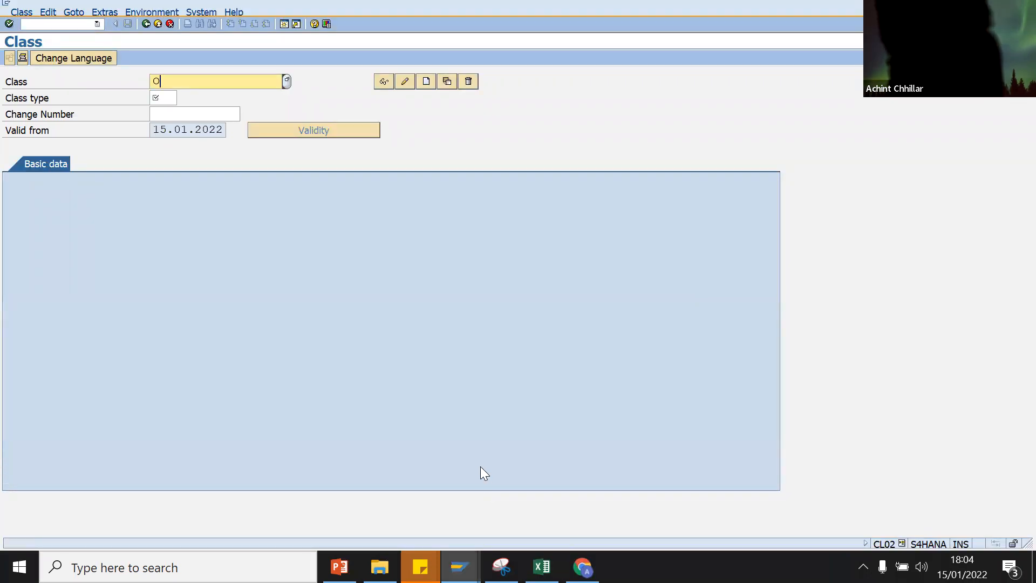
pyautogui.write('PV')
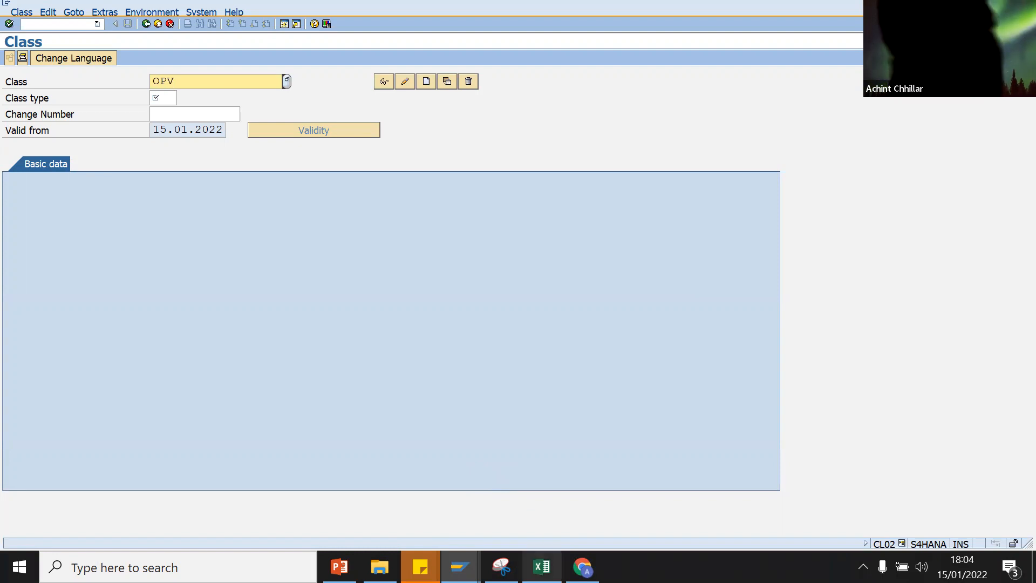
pyautogui.click(542, 566)
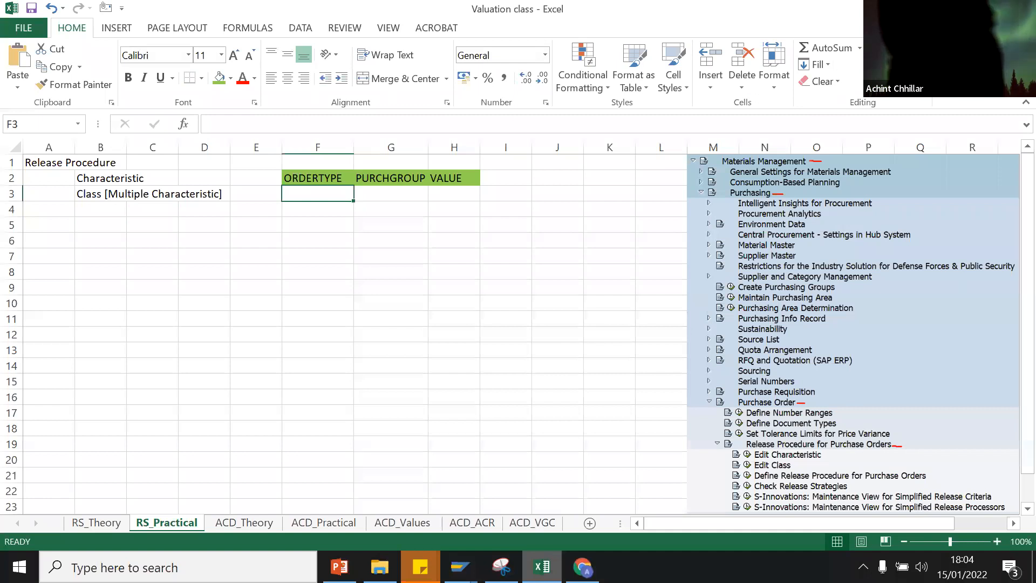
pyautogui.hotkey('alt', 'Tab')
pyautogui.write('_Class')
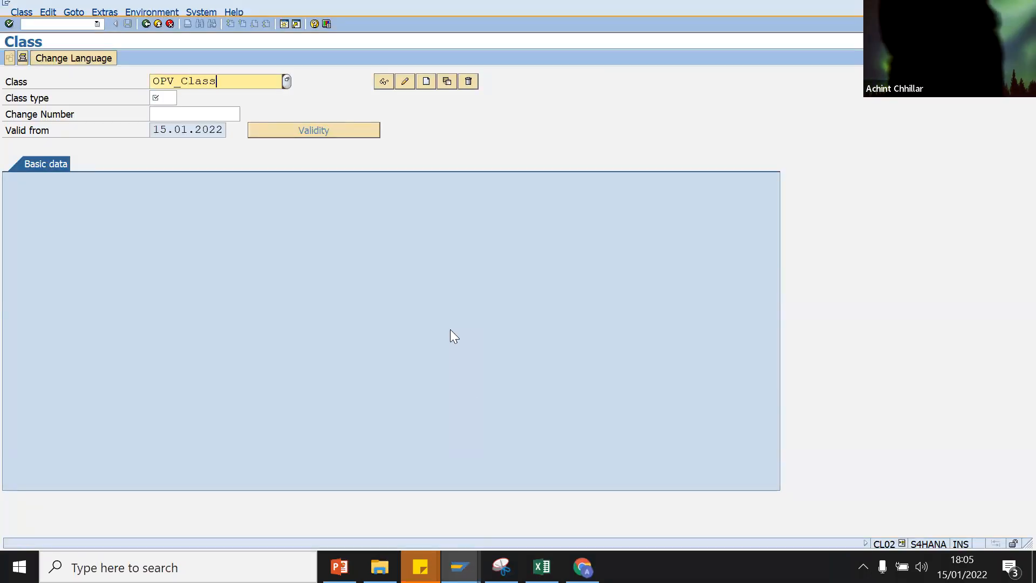
# Step: Choose class type 032 Release Strategy, confirm OPV_CLASS doesn't exist, and create it
pyautogui.click(174, 98)
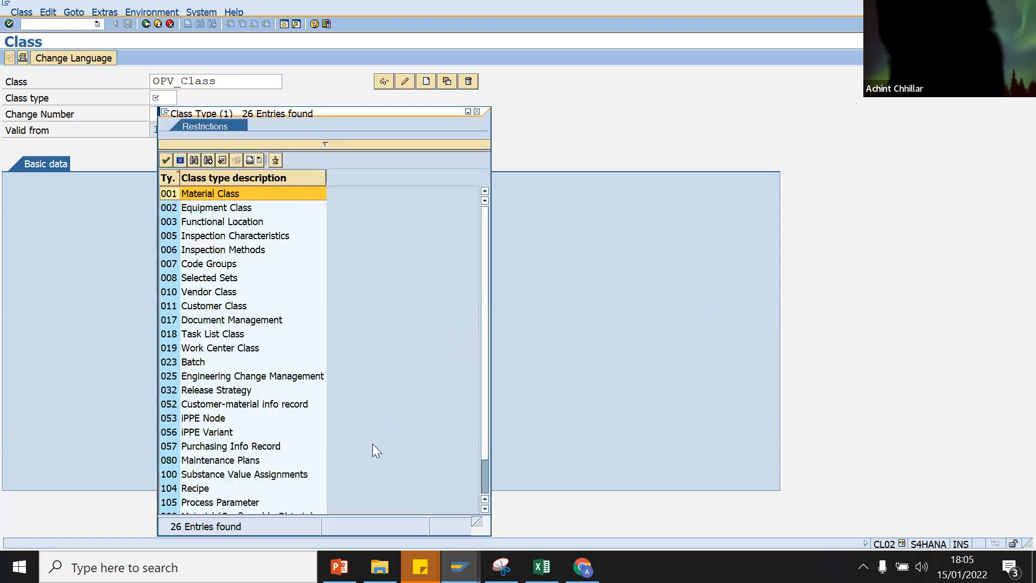
pyautogui.doubleClick(184, 389)
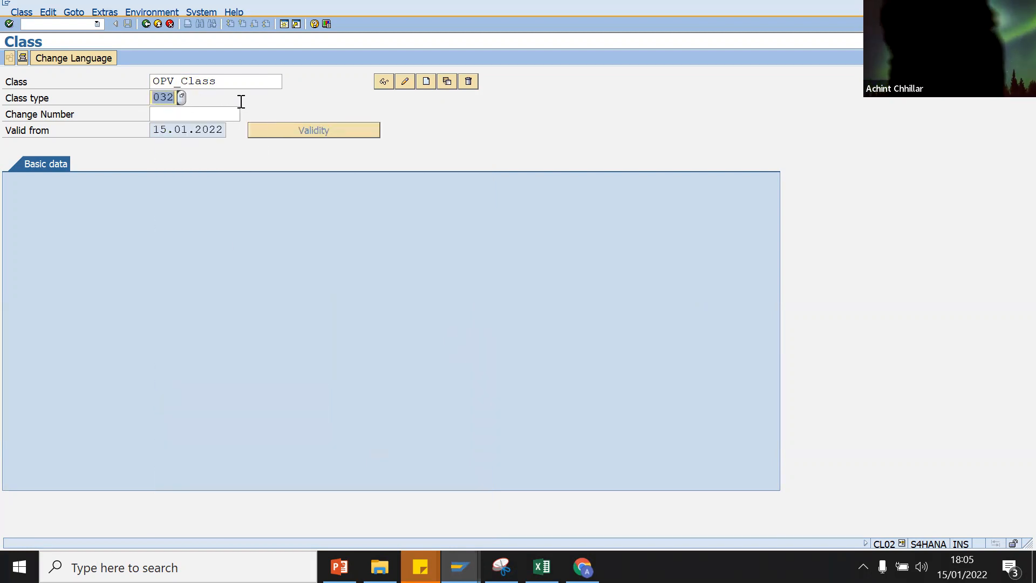
pyautogui.press('Return')
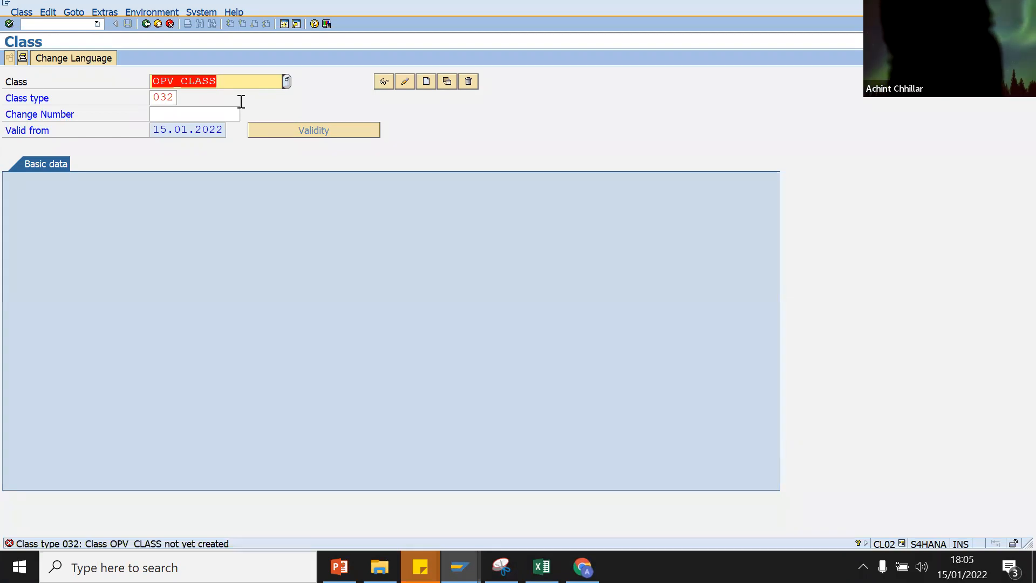
pyautogui.click(429, 86)
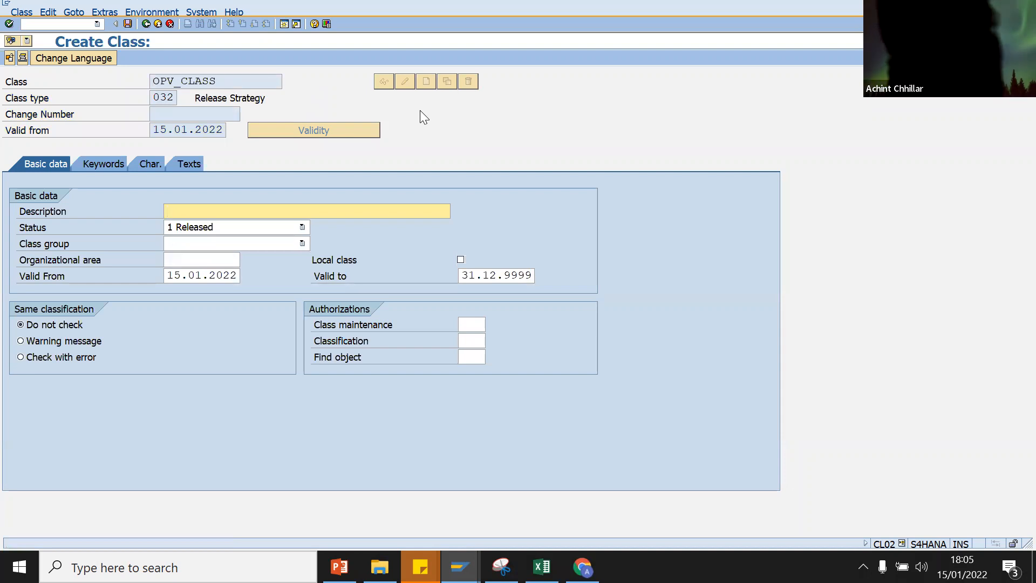
# Step: Enter the class description 'PO Release at Header Level' for OPV_CLASS
pyautogui.write('PO Release at Headr')
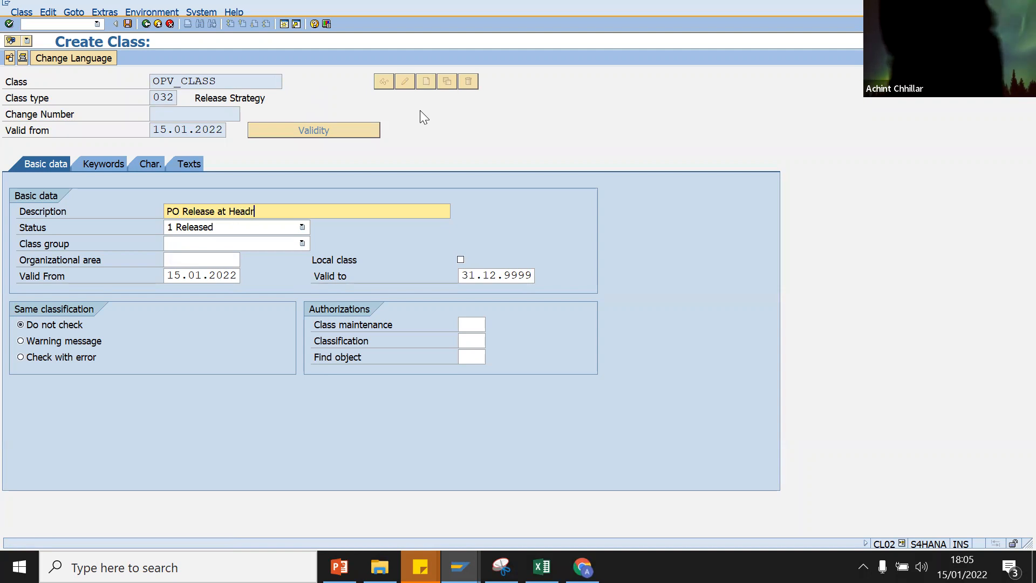
pyautogui.press('BackSpace')
pyautogui.write('er Level')
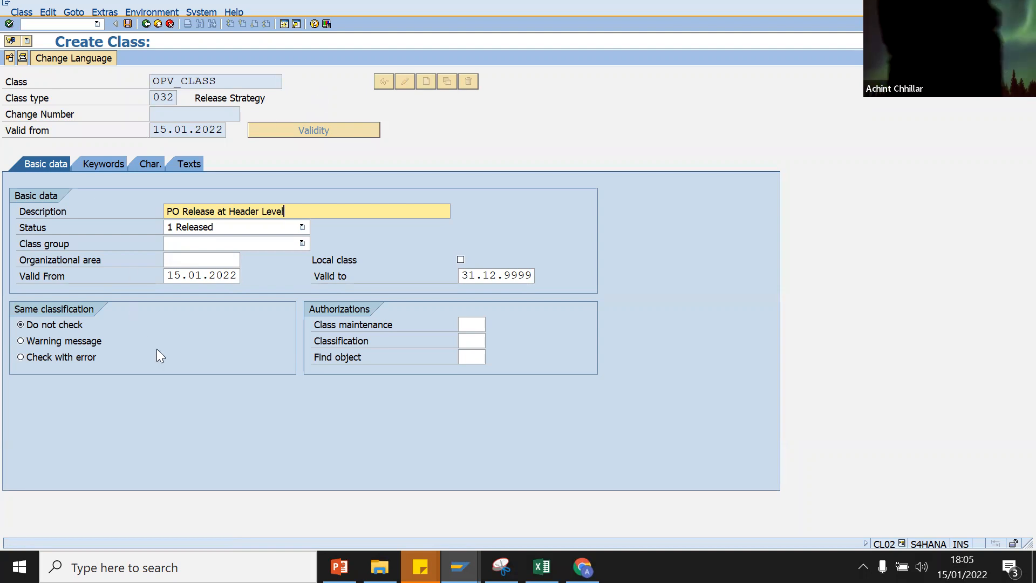
pyautogui.hotkey('shift', 'Home')
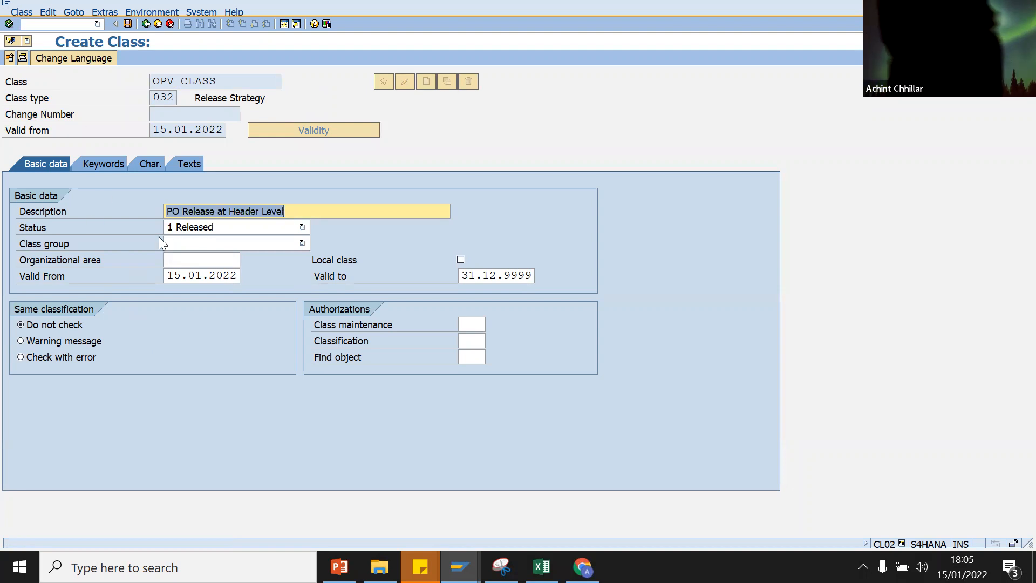
# Step: Show the characteristics list and paste ORDERTYPE from Excel as the first characteristic
pyautogui.click(149, 164)
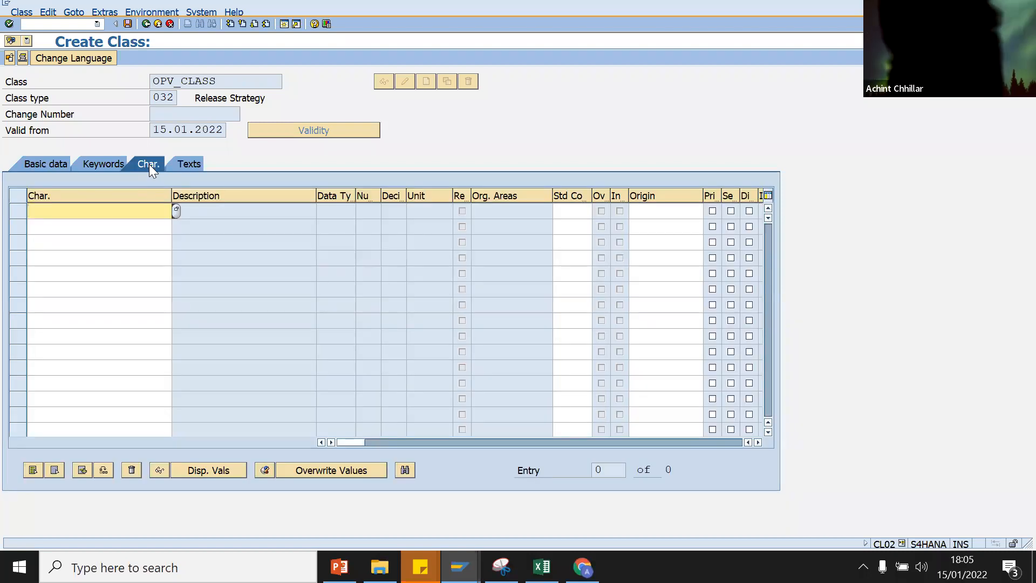
pyautogui.click(542, 566)
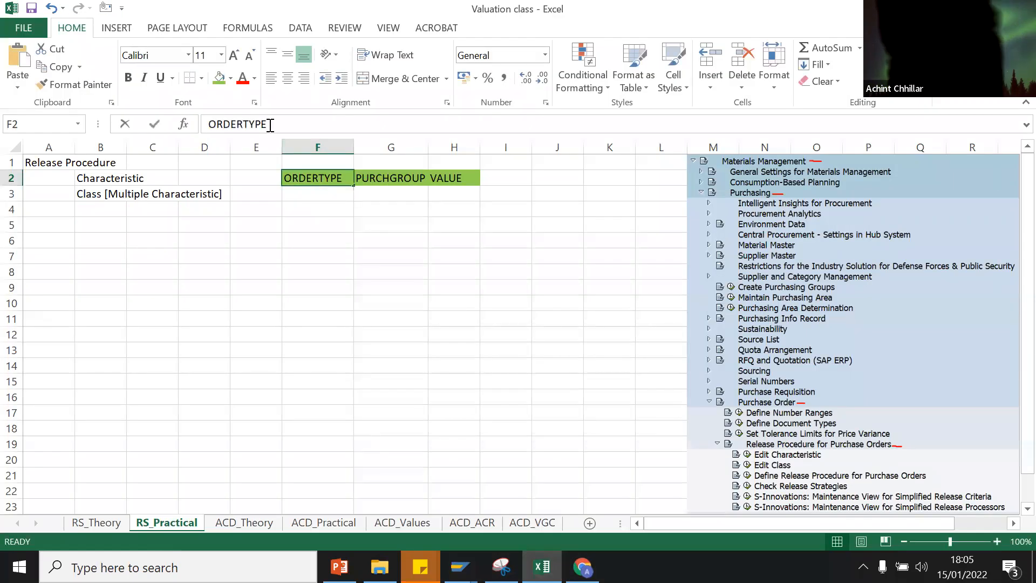
pyautogui.moveTo(270, 124); pyautogui.dragTo(197, 125)
pyautogui.hotkey('ctrl', 'c')
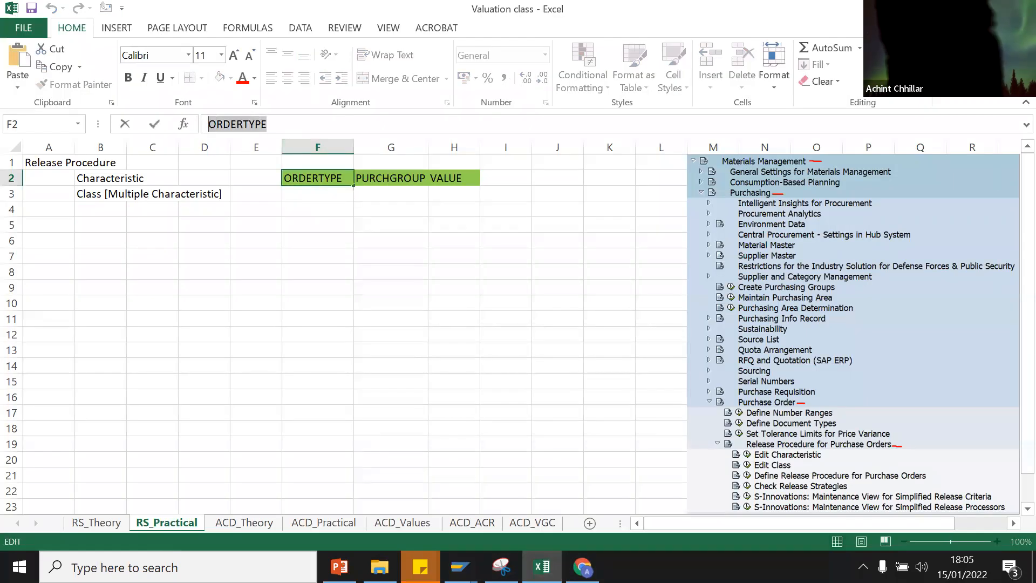
pyautogui.hotkey('alt', 'Tab')
pyautogui.hotkey('ctrl', 'v')
# Step: Copy PURCHGROUP from Excel cell G2 into the second characteristic row
pyautogui.click(104, 221)
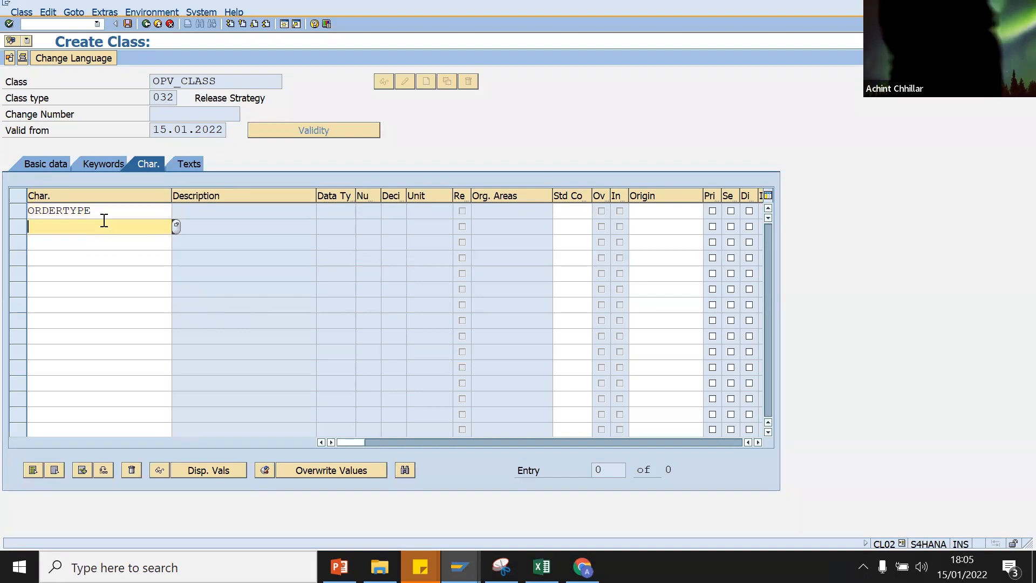
pyautogui.click(542, 566)
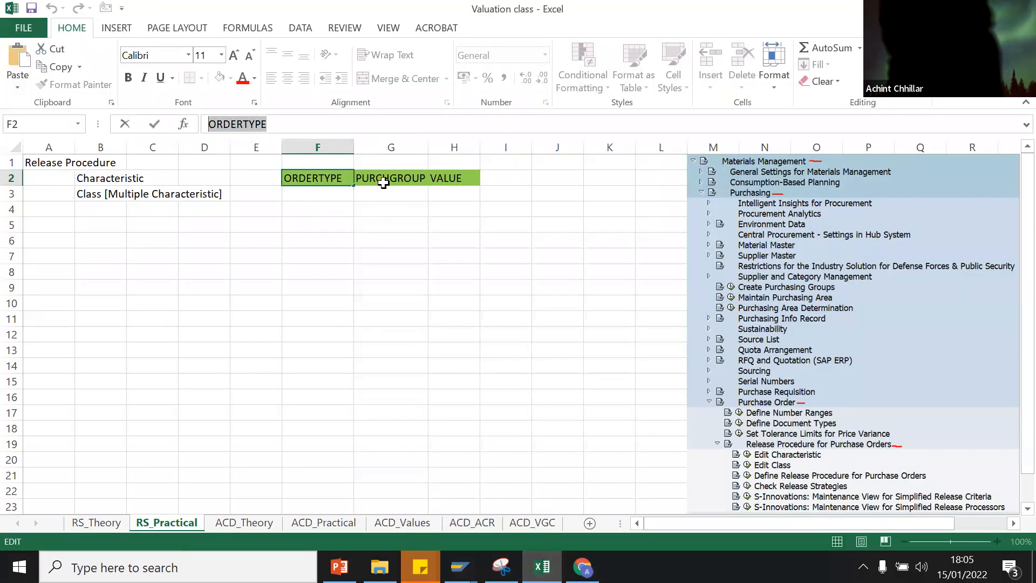
pyautogui.click(383, 183)
pyautogui.moveTo(287, 125); pyautogui.dragTo(196, 125)
pyautogui.hotkey('ctrl', 'c')
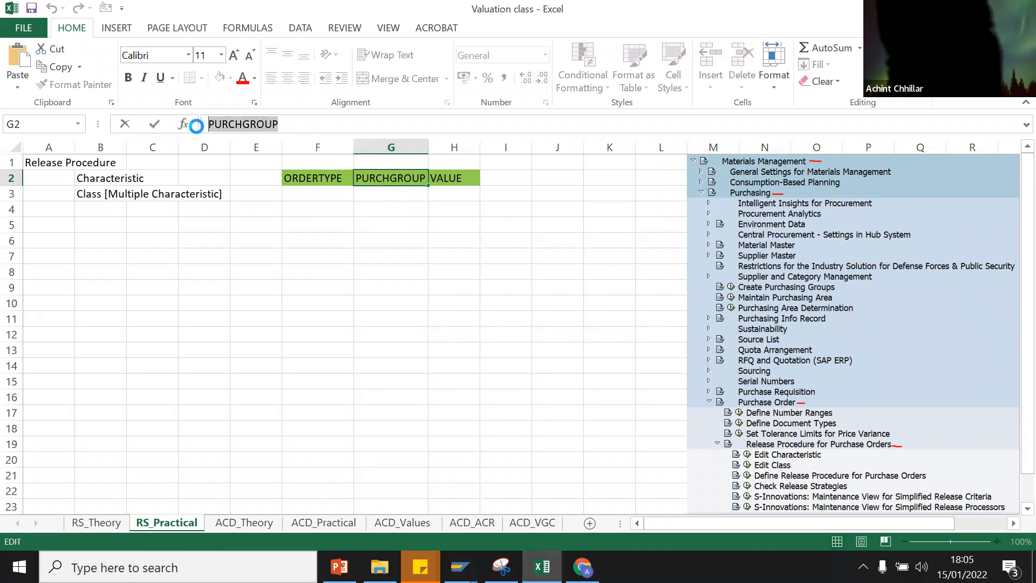
pyautogui.hotkey('alt', 'Tab')
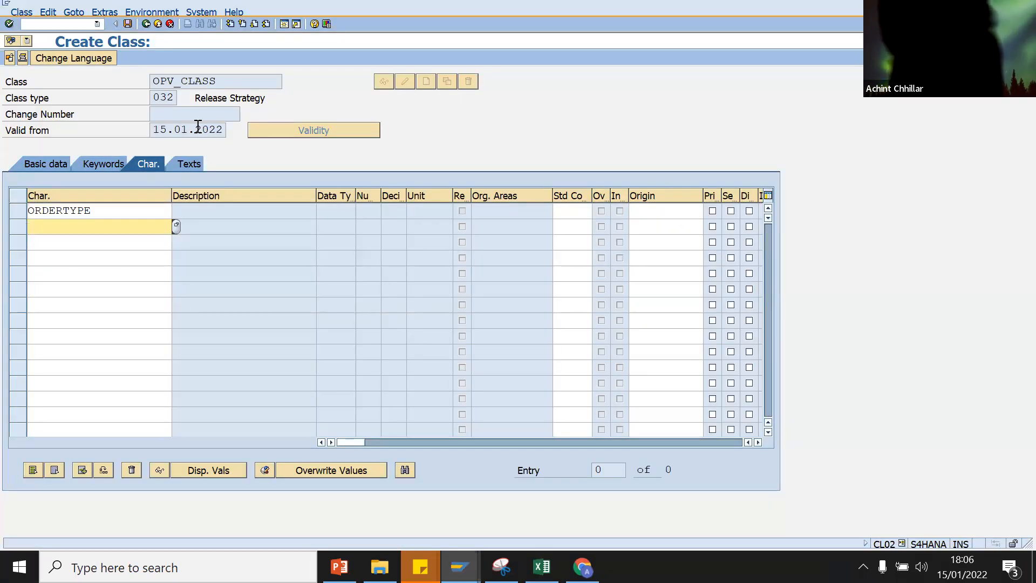
pyautogui.hotkey('ctrl', 'v')
# Step: Copy VALUE from Excel cell H2 into the third row and confirm to load the characteristic details
pyautogui.click(123, 243)
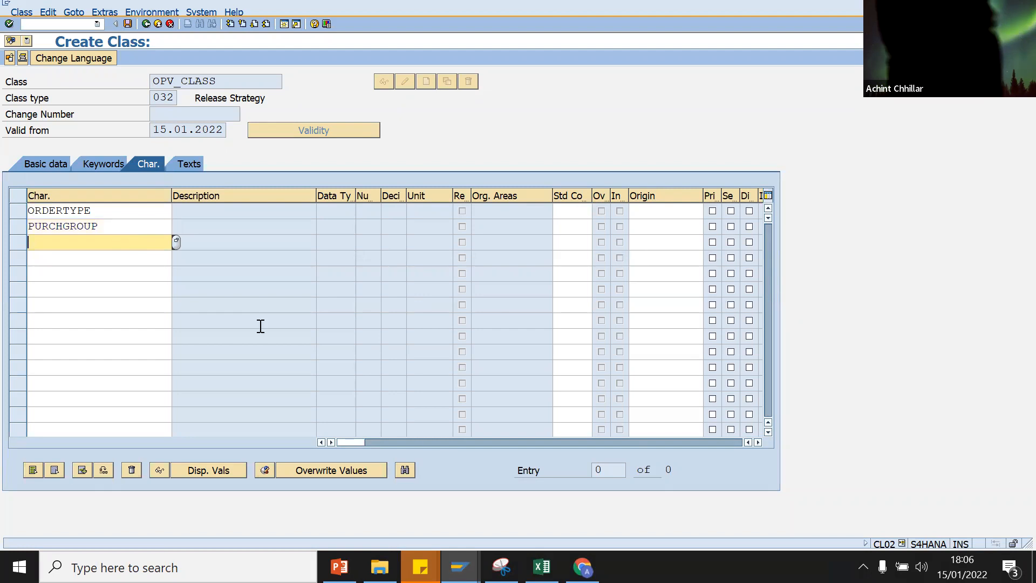
pyautogui.click(542, 567)
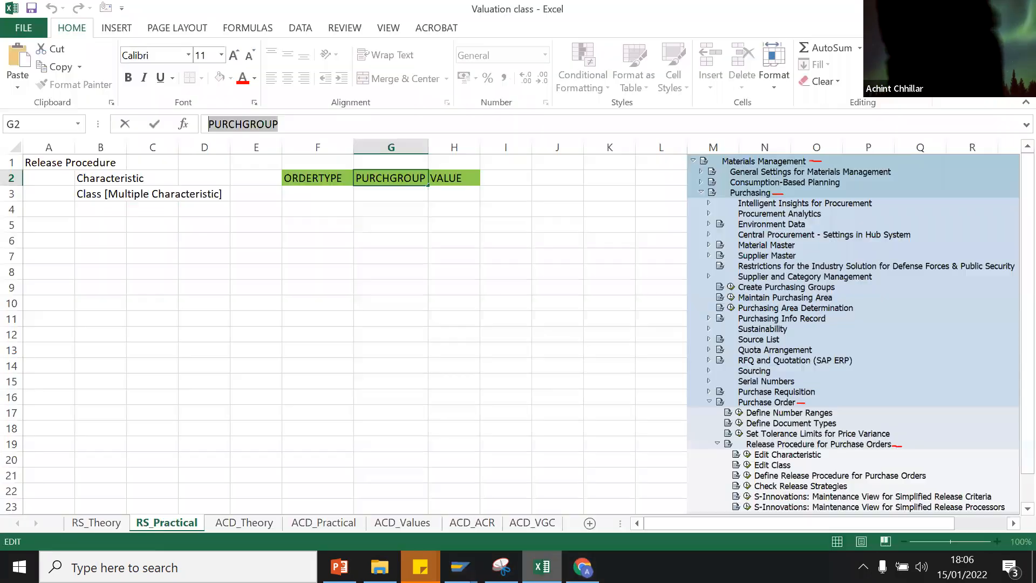
pyautogui.click(442, 177)
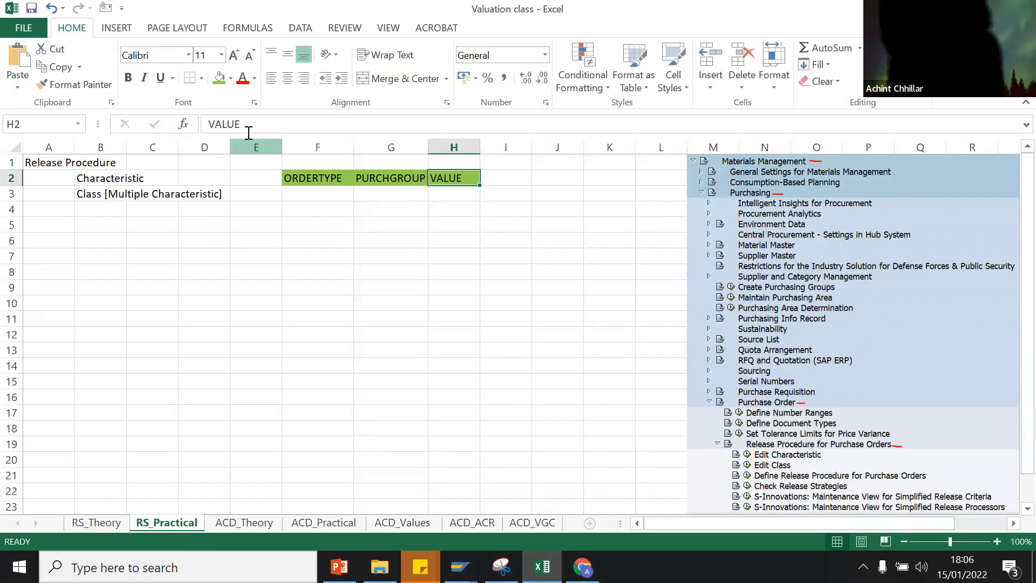
pyautogui.moveTo(243, 125); pyautogui.dragTo(187, 125)
pyautogui.hotkey('ctrl', 'c')
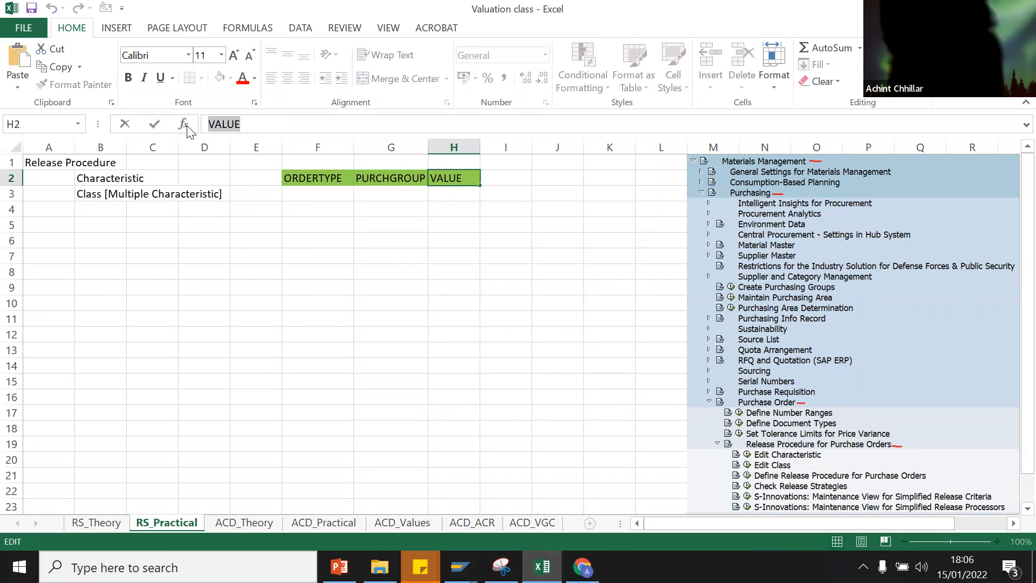
pyautogui.click(461, 565)
pyautogui.click(308, 504)
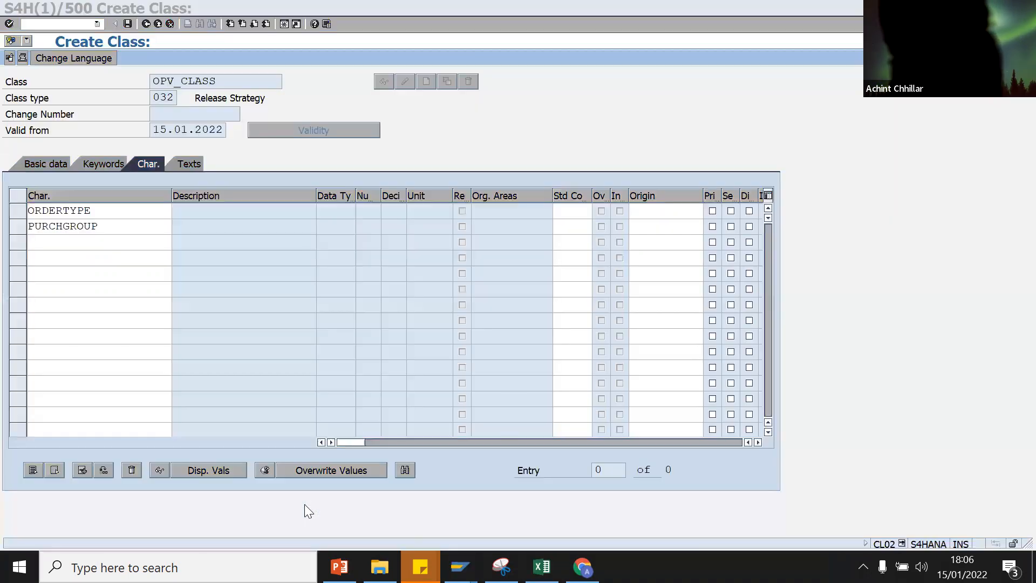
pyautogui.hotkey('ctrl', 'v')
pyautogui.press('Return')
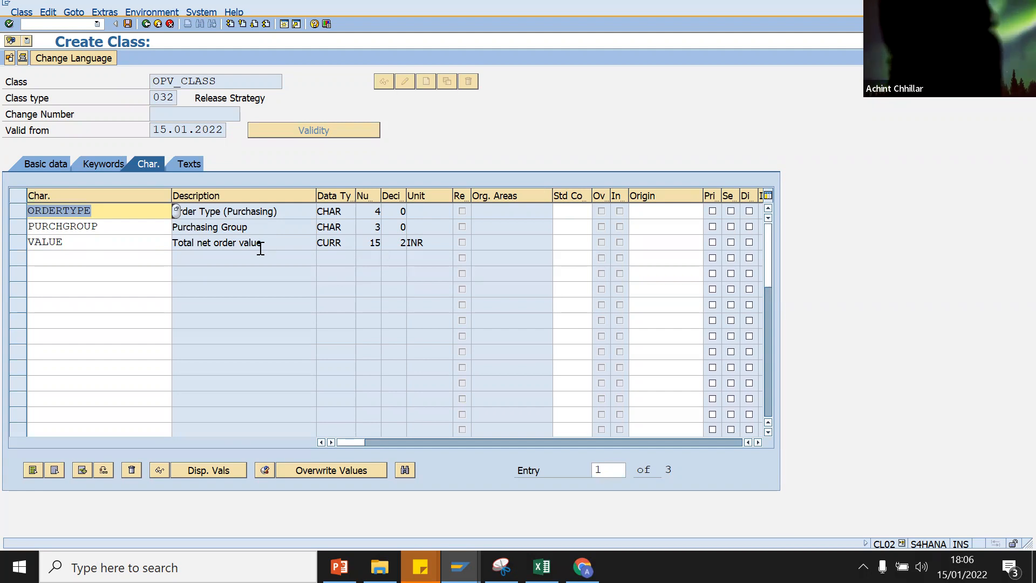
# Step: Review Texts, Keywords and Basic data, save OPV_CLASS, and copy its name from the creation message
pyautogui.click(195, 163)
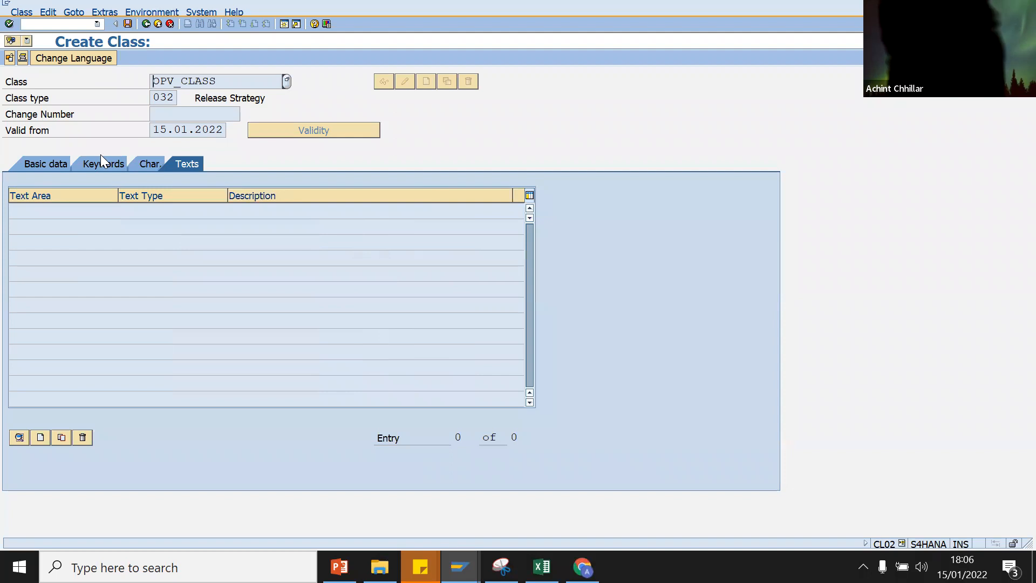
pyautogui.click(100, 157)
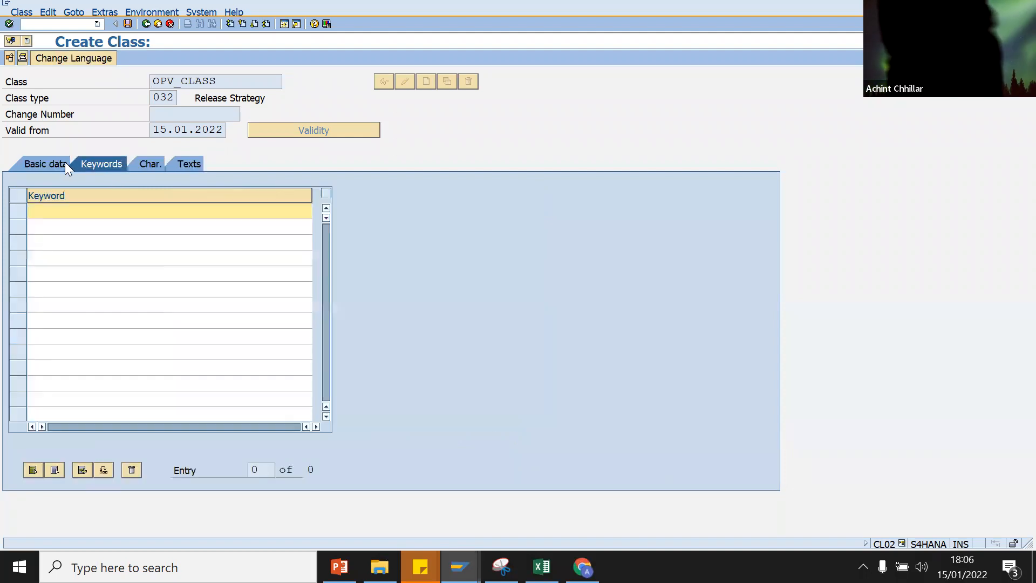
pyautogui.click(56, 162)
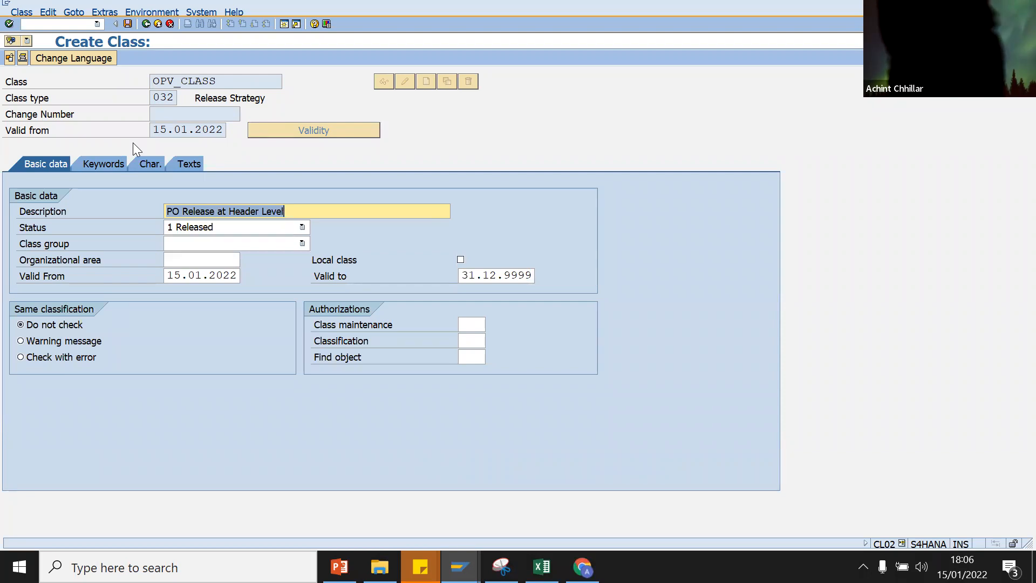
pyautogui.click(128, 24)
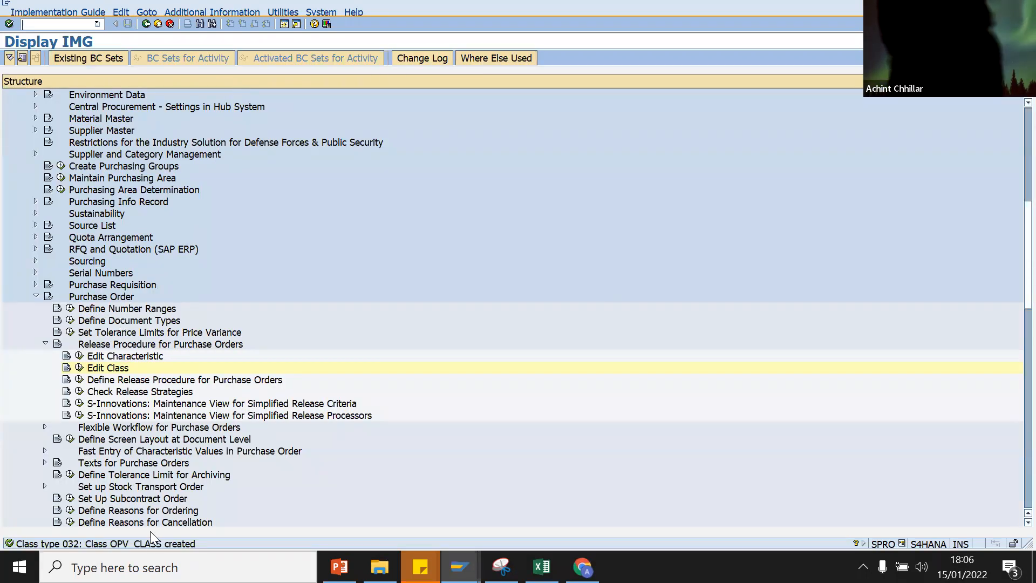
pyautogui.doubleClick(143, 543)
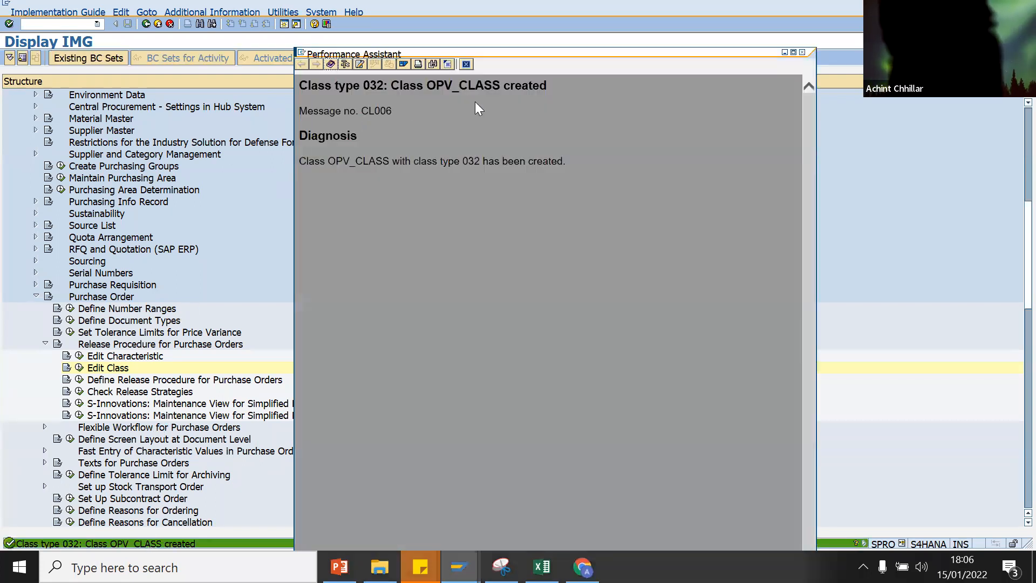
pyautogui.moveTo(501, 88); pyautogui.dragTo(434, 89)
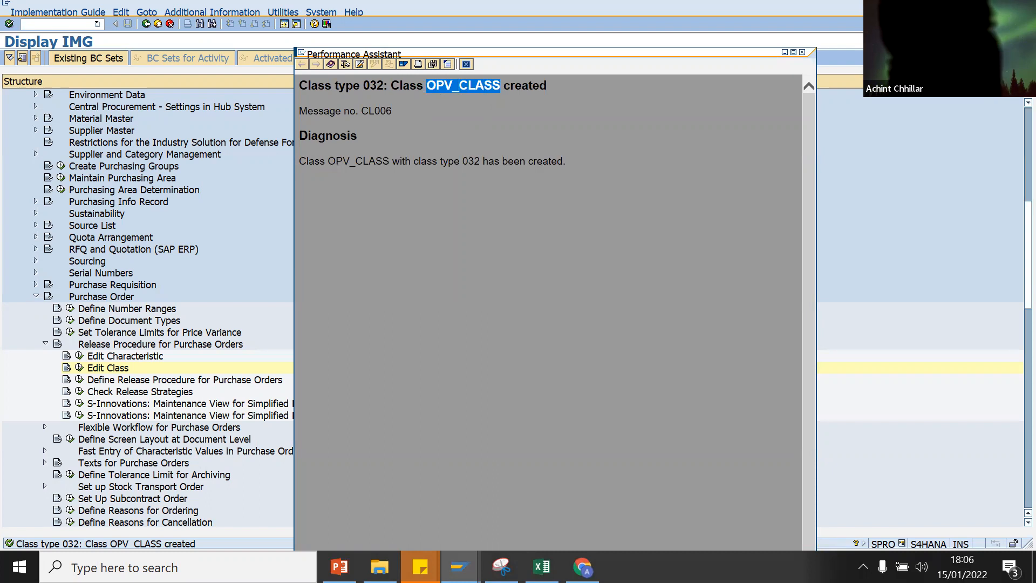
pyautogui.hotkey('alt', 'Tab')
# Step: Paste OPV_CLASS into F3, copy B2's plain formatting onto it, and fill it green
pyautogui.click(334, 196)
pyautogui.hotkey('ctrl', 'v')
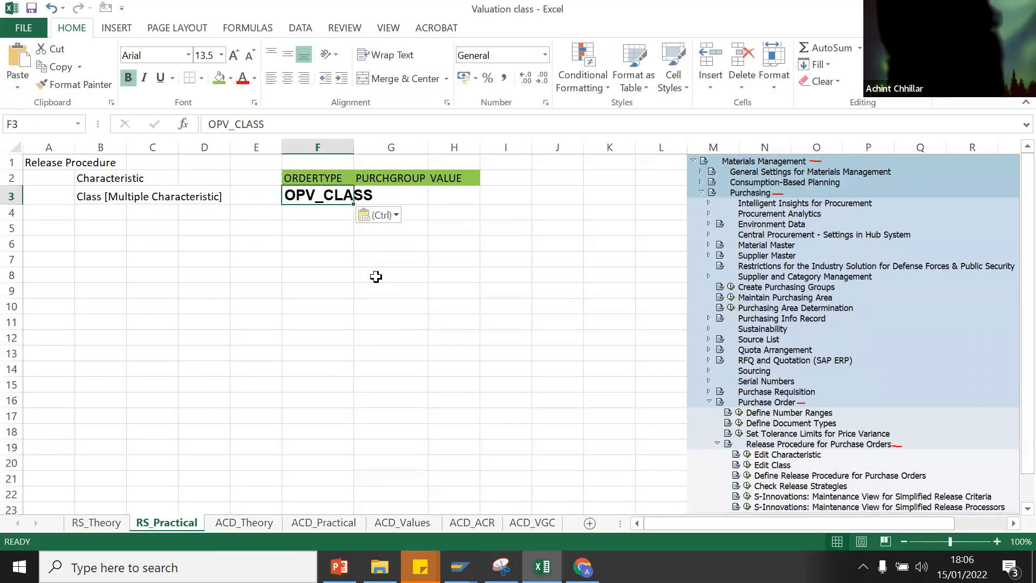
pyautogui.click(132, 179)
pyautogui.click(81, 85)
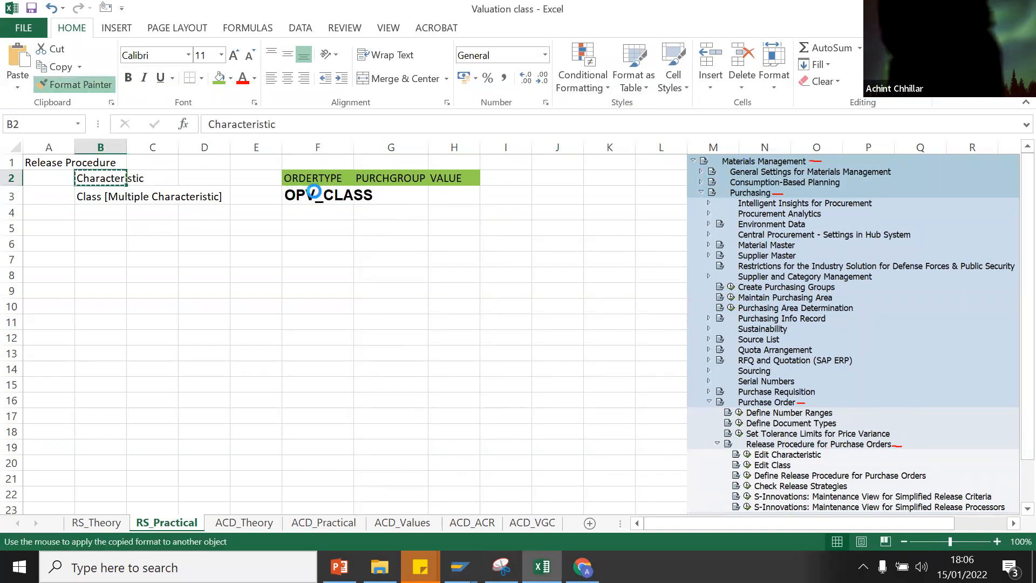
pyautogui.click(302, 195)
pyautogui.click(318, 246)
pyautogui.click(331, 193)
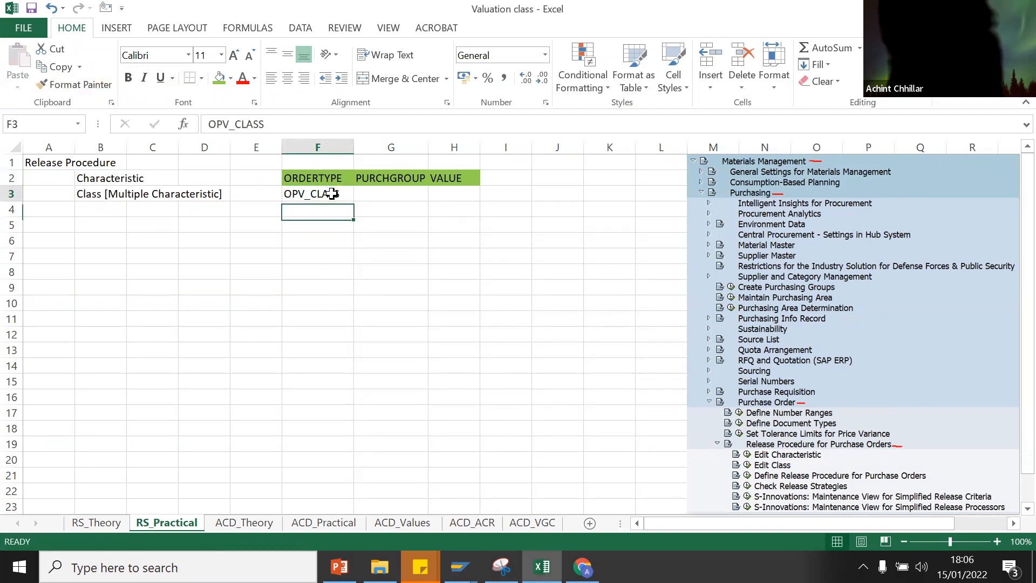
pyautogui.click(235, 81)
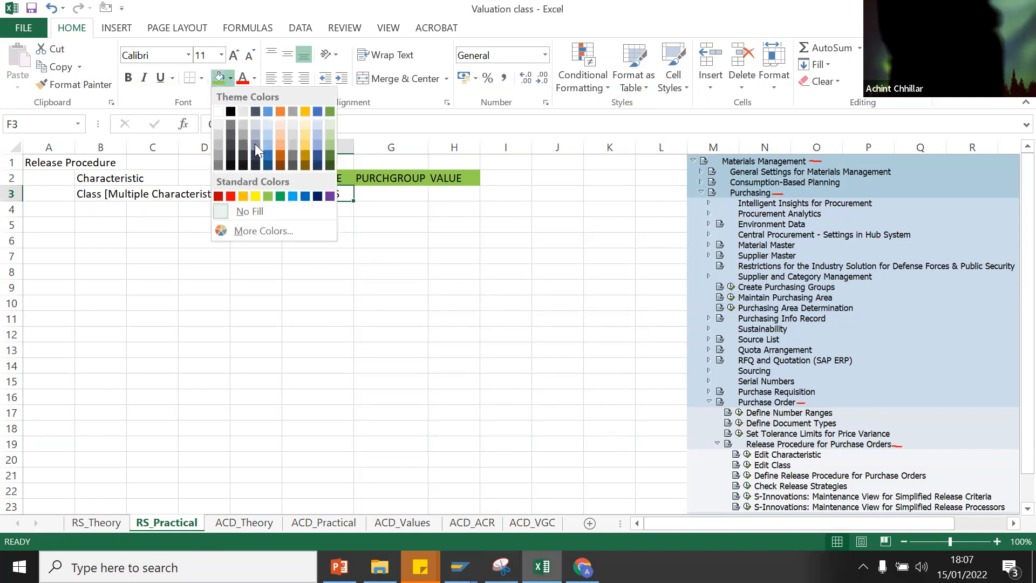
pyautogui.click(278, 198)
pyautogui.click(359, 244)
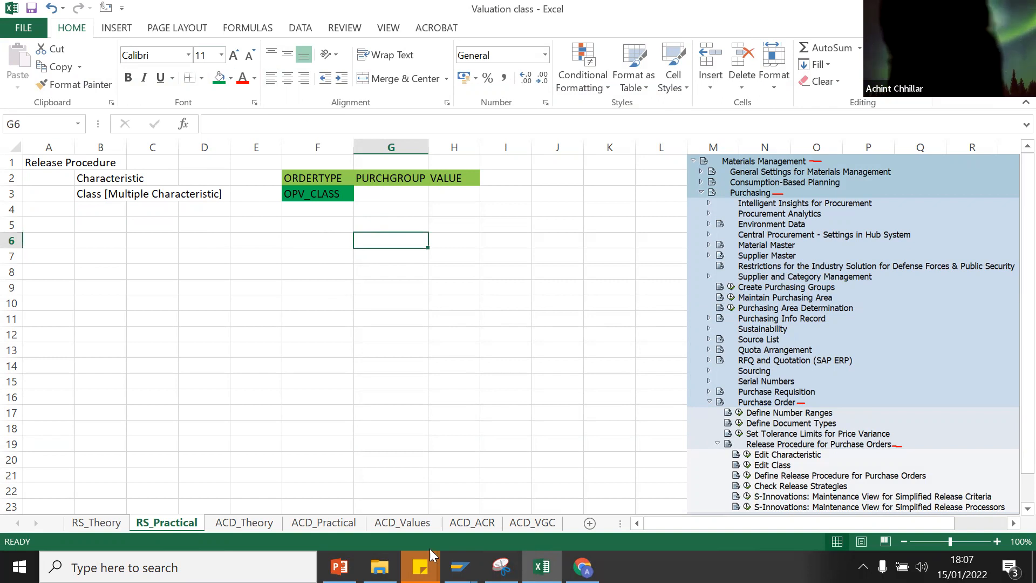
# Step: Close the SAP creation message window and return to the SAP IMG structure
pyautogui.click(459, 567)
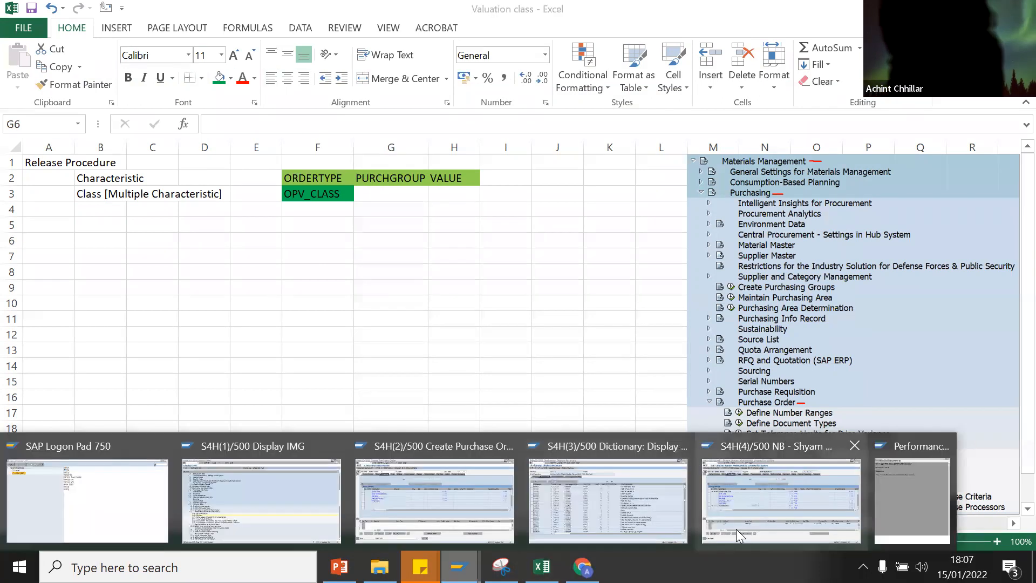
pyautogui.click(917, 518)
pyautogui.click(802, 52)
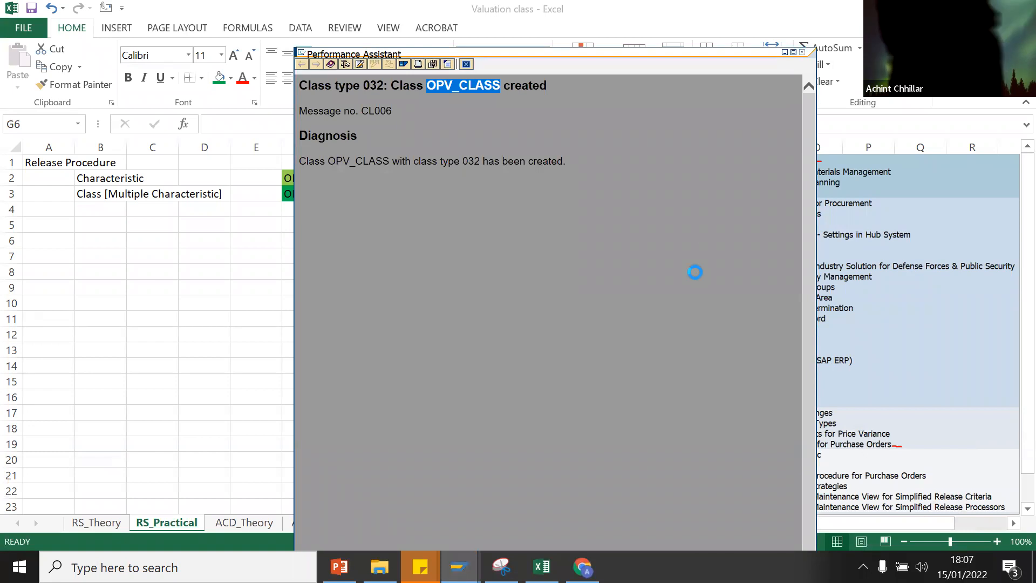
pyautogui.click(459, 567)
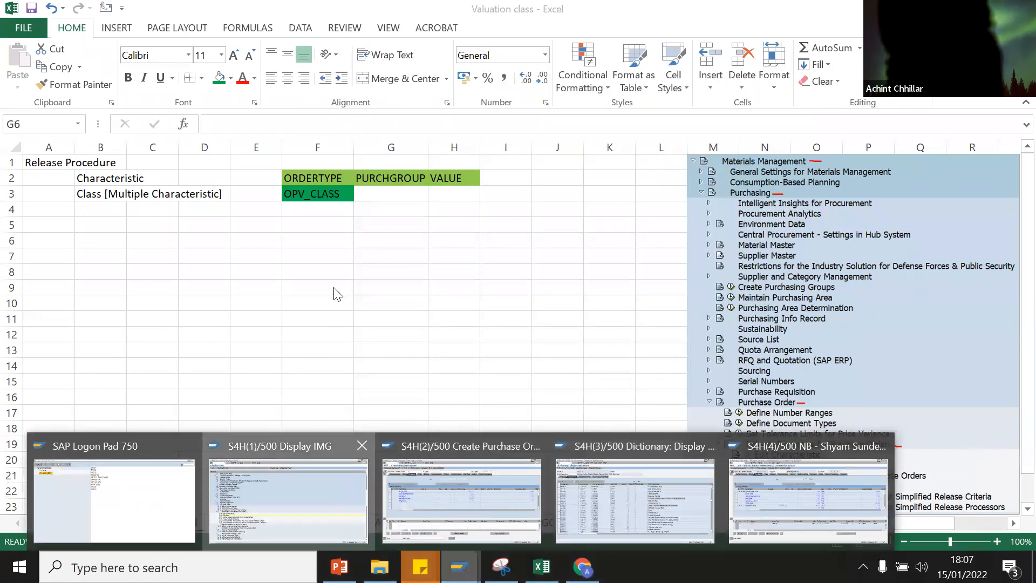
pyautogui.click(334, 497)
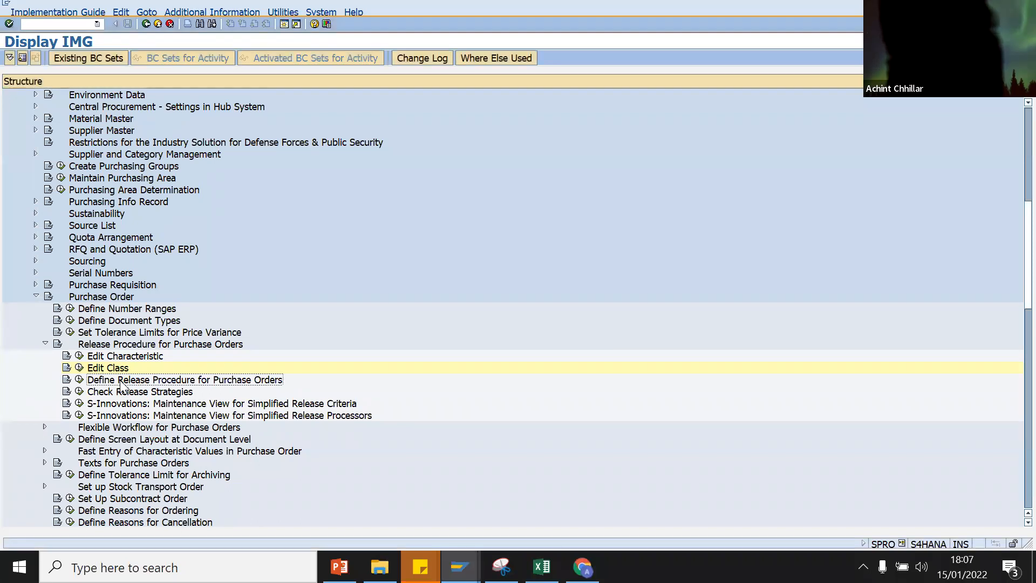
# Step: Open Define Release Procedure for Purchase Orders and close the extra Purchase Order, Dictionary and other SAP sessions
pyautogui.click(81, 379)
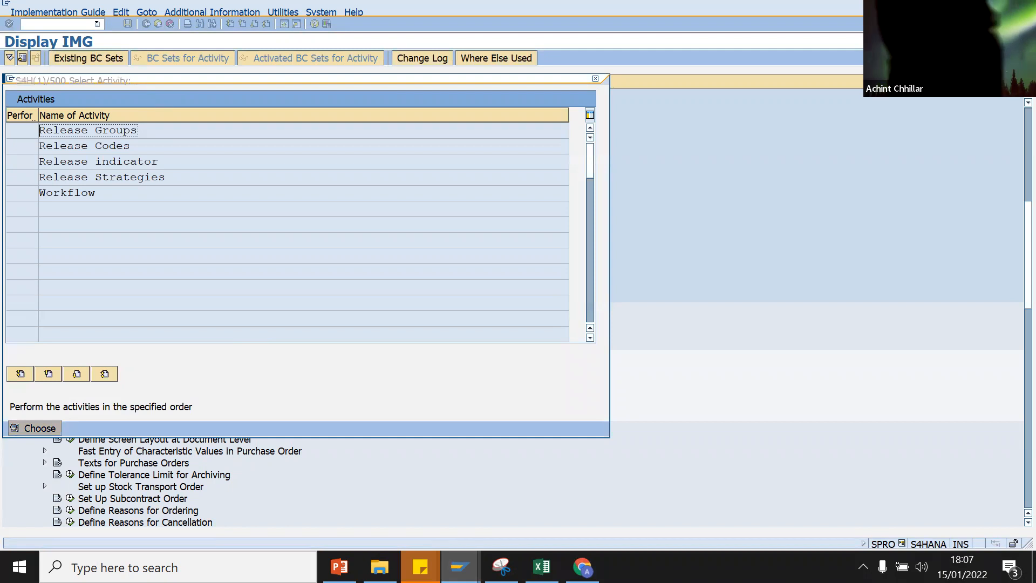
pyautogui.click(459, 566)
pyautogui.click(547, 455)
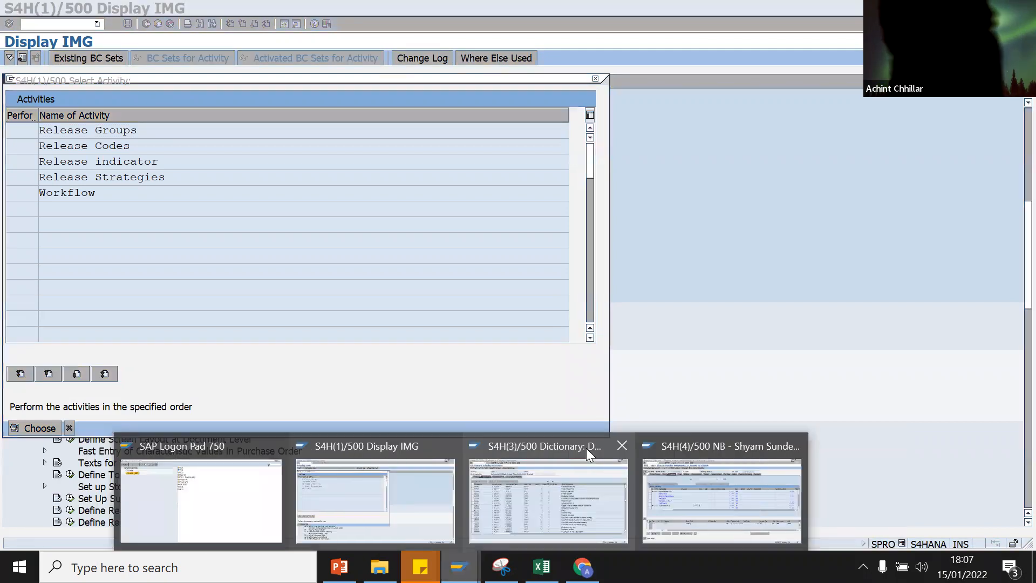
pyautogui.click(616, 448)
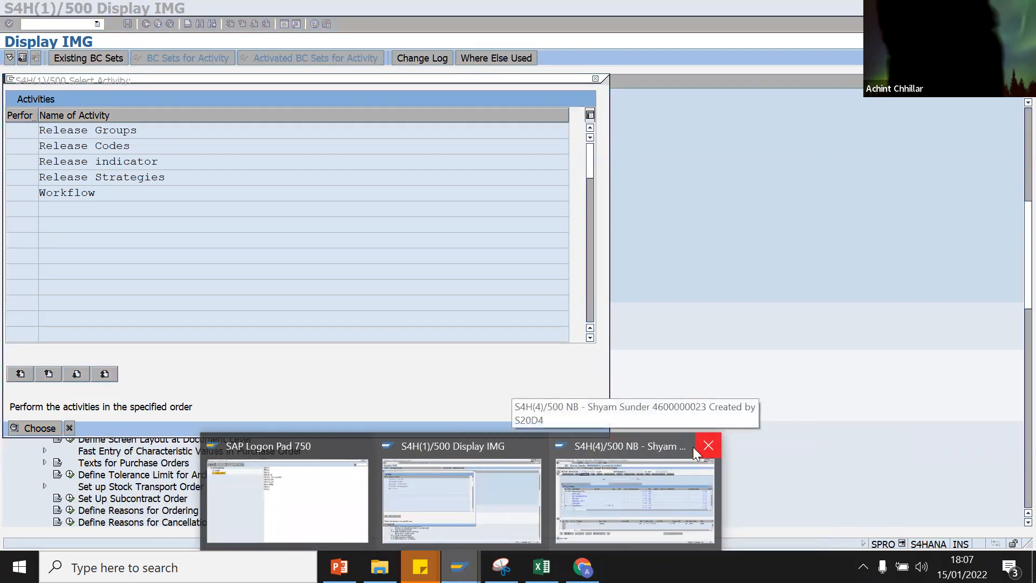
pyautogui.click(707, 446)
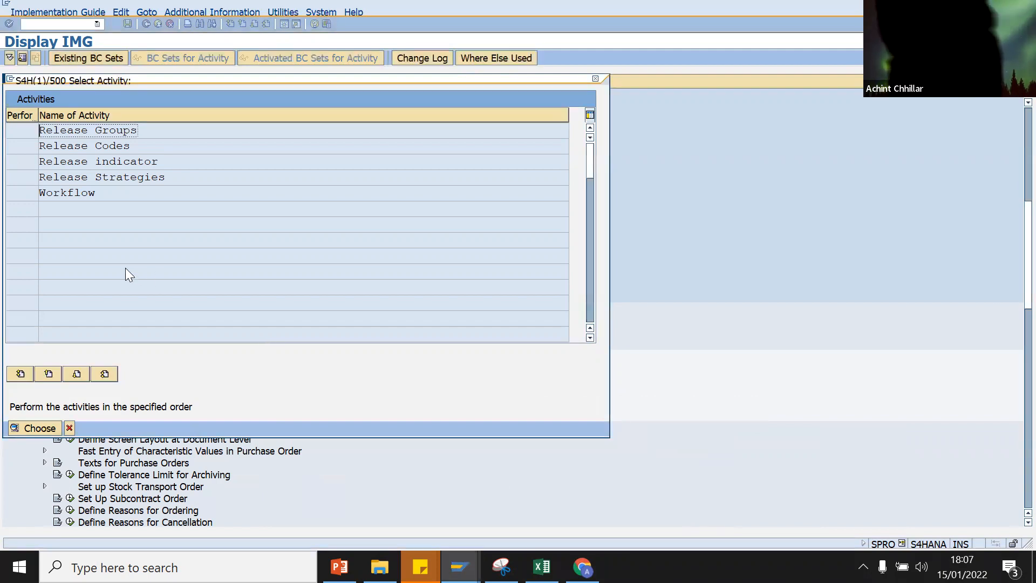
# Step: Add a new release group DA in Release Groups, assigned to class OPV_CLASS copied from Excel
pyautogui.doubleClick(73, 132)
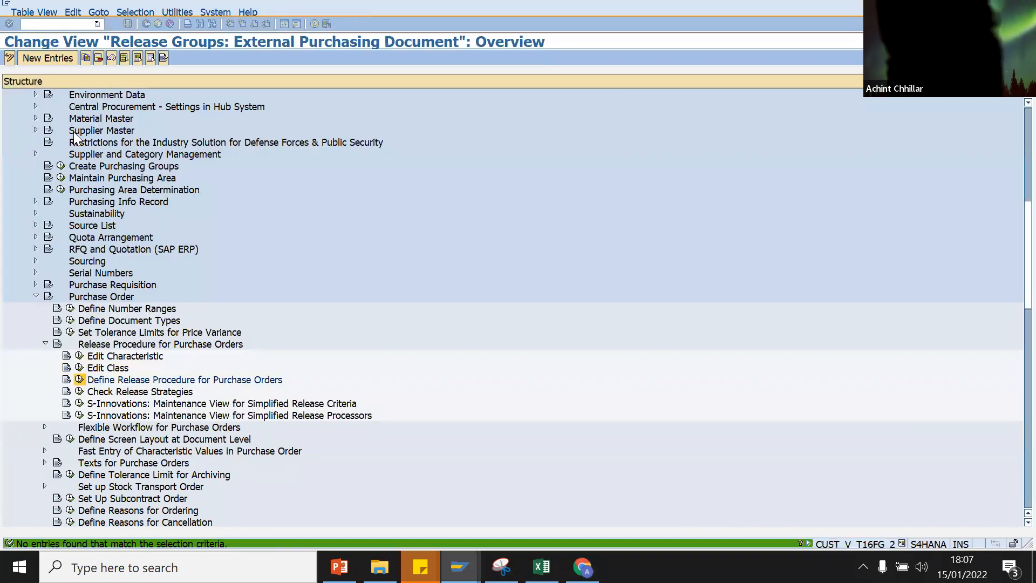
pyautogui.click(49, 58)
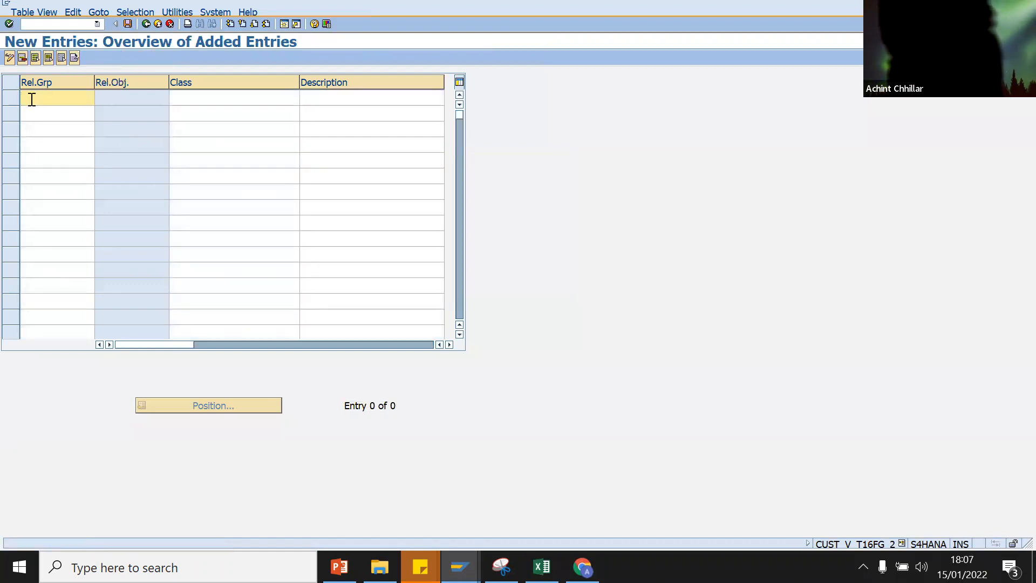
pyautogui.write('DA')
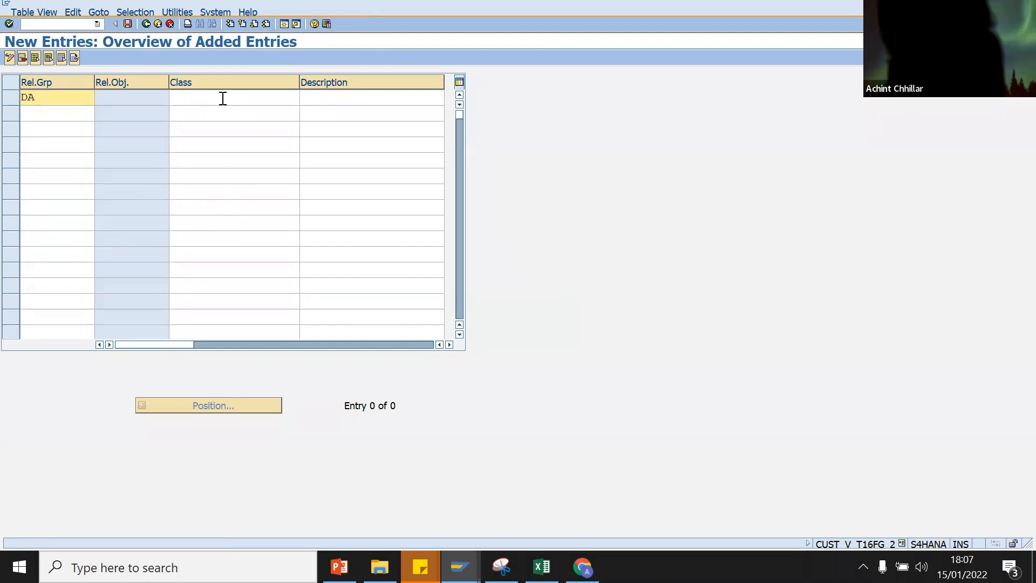
pyautogui.click(223, 98)
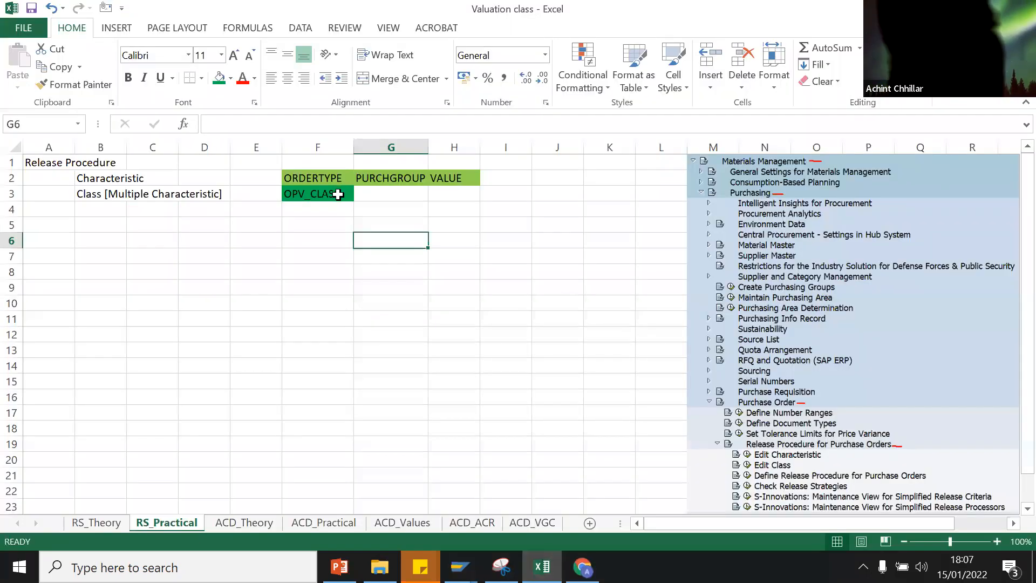
pyautogui.click(338, 194)
pyautogui.moveTo(275, 128); pyautogui.dragTo(208, 129)
pyautogui.hotkey('ctrl', 'c')
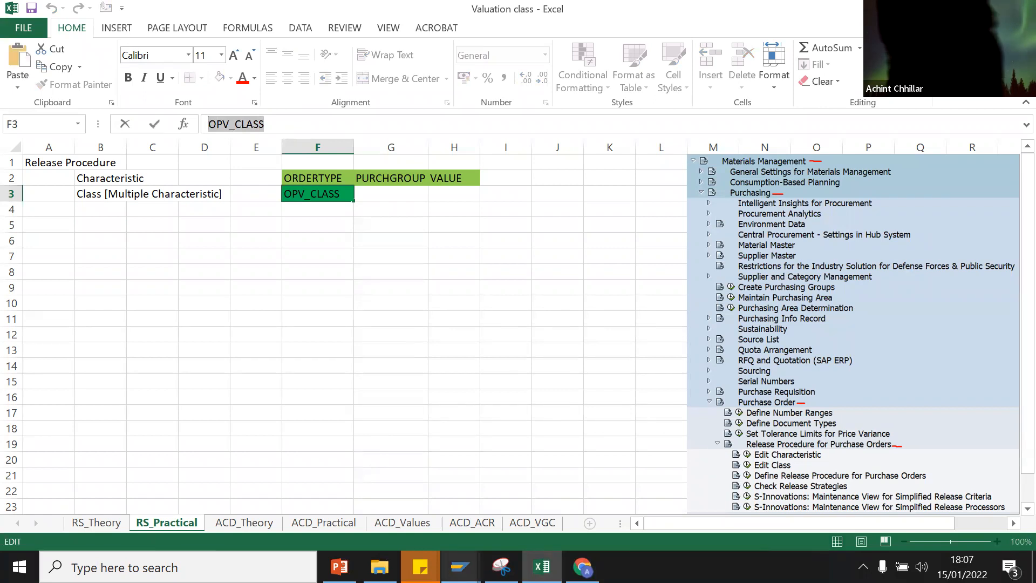
pyautogui.moveTo(459, 567)
pyautogui.click(588, 515)
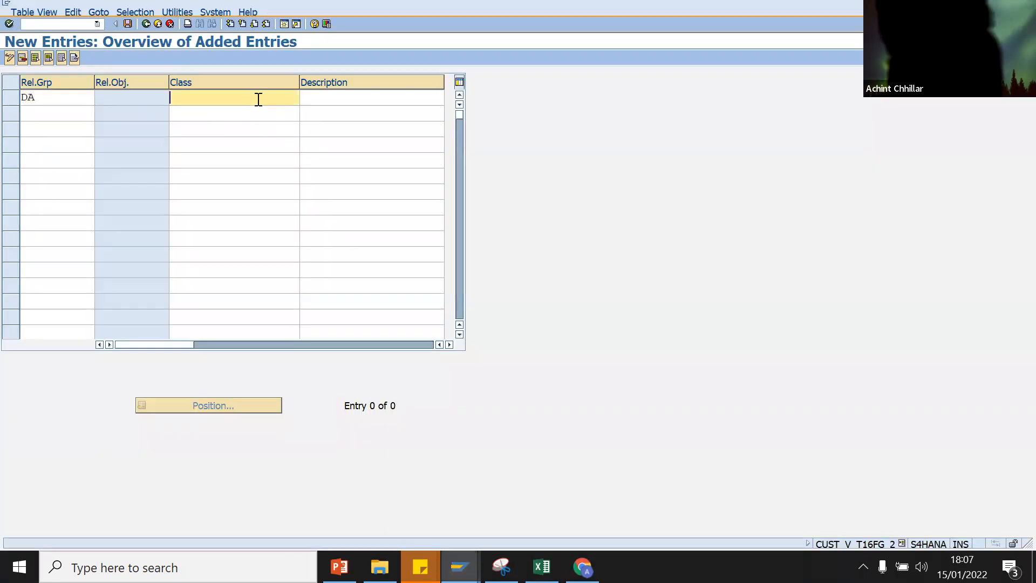
pyautogui.hotkey('ctrl', 'v')
pyautogui.press('Return')
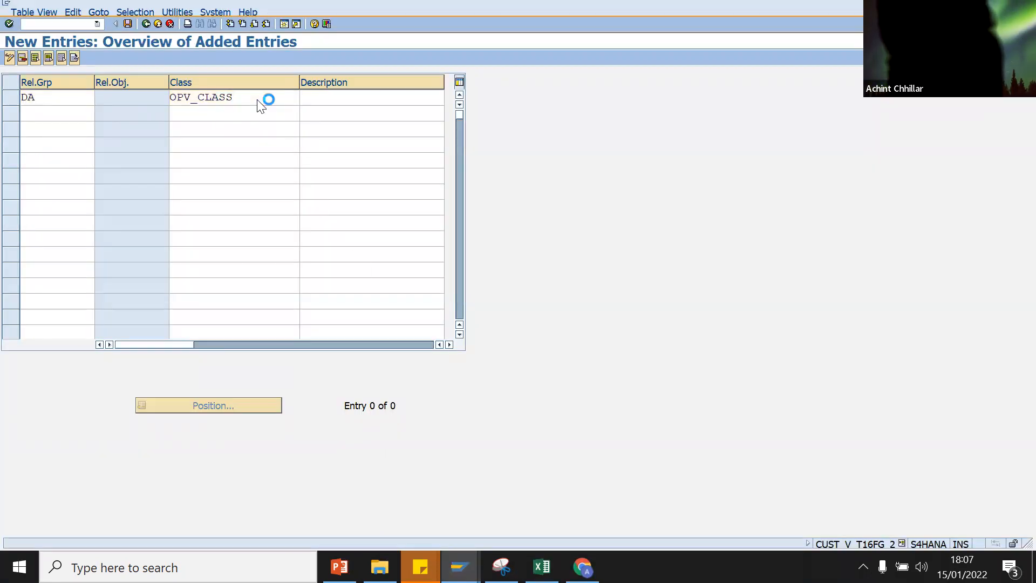
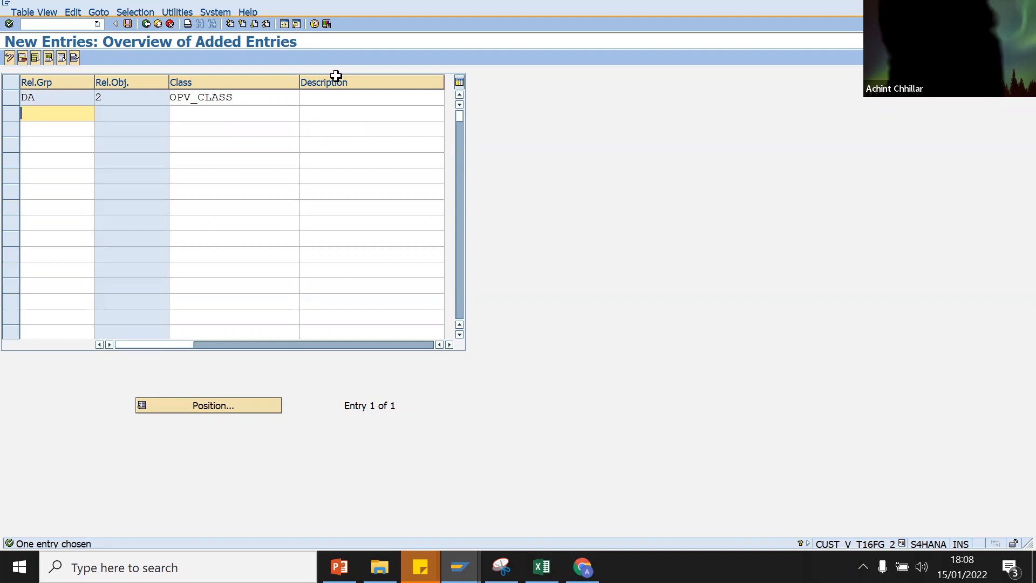
# Step: Open a second SAP session and launch the customizing guide with SPRO
pyautogui.click(334, 95)
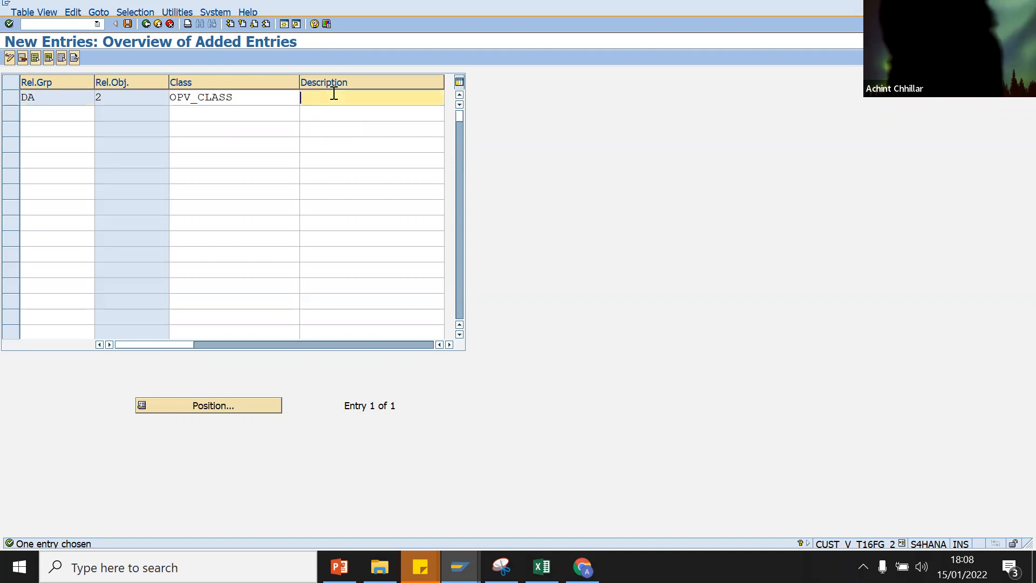
pyautogui.click(460, 567)
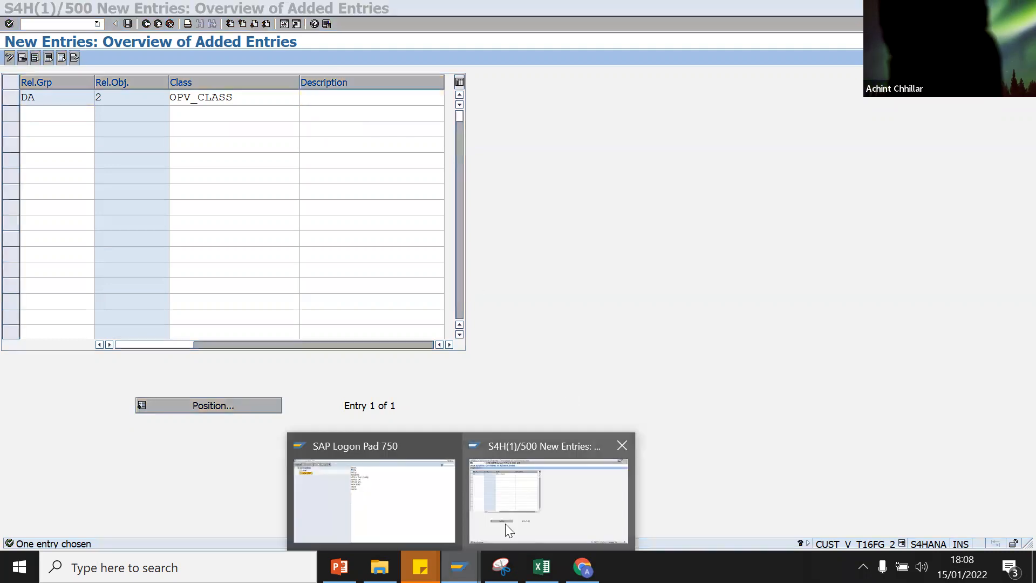
pyautogui.click(506, 523)
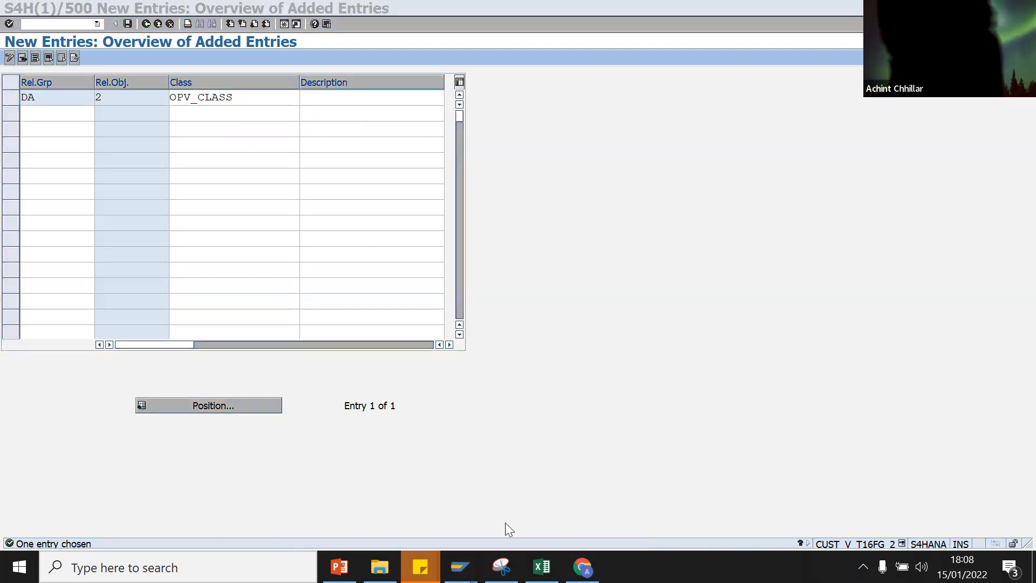
pyautogui.click(284, 26)
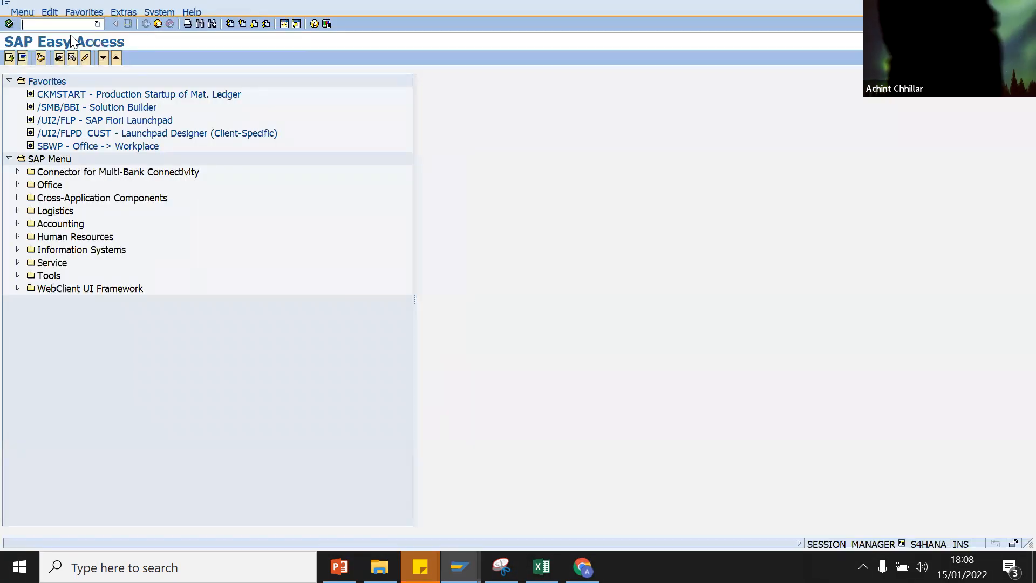
pyautogui.write('spro')
pyautogui.press('Return')
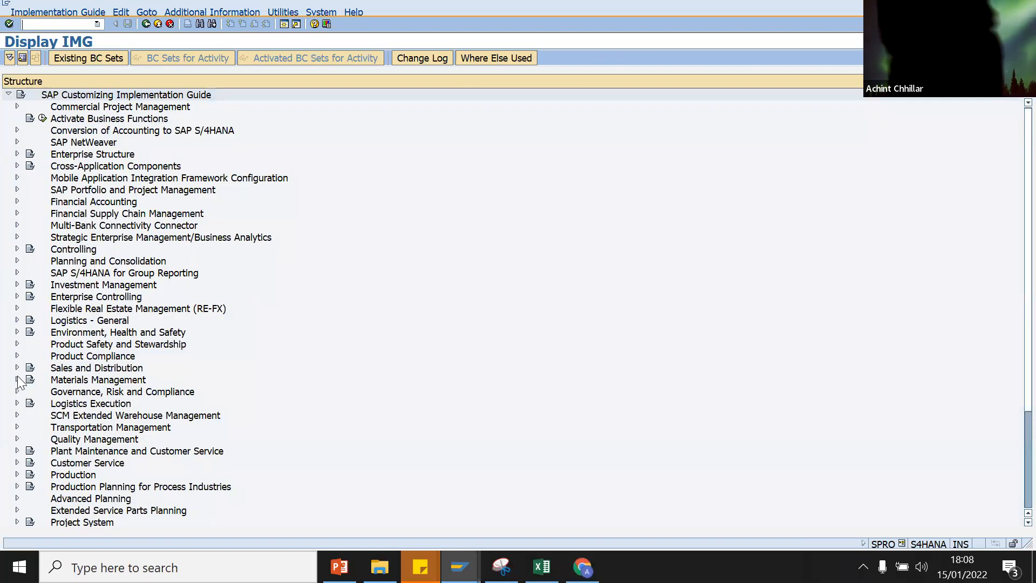
# Step: Open class OPV_CLASS in change mode via Edit Class, read its description, then return to the release group window
pyautogui.click(17, 380)
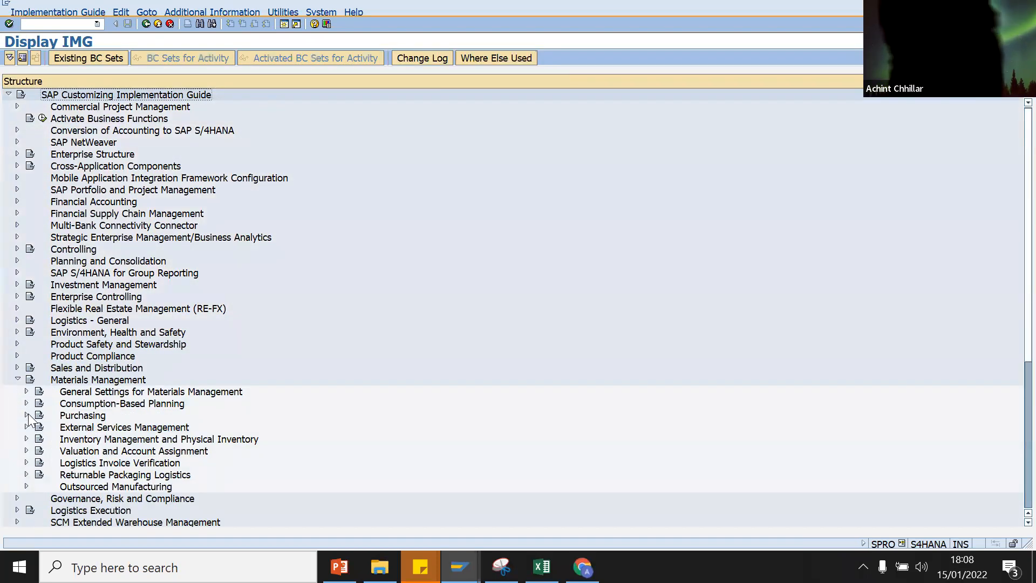
pyautogui.click(27, 414)
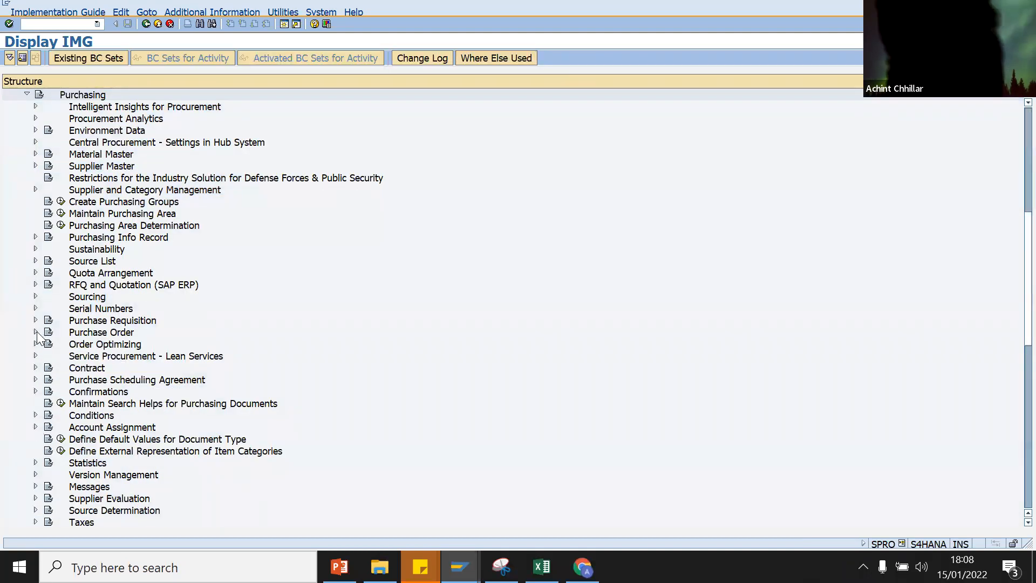
pyautogui.click(36, 332)
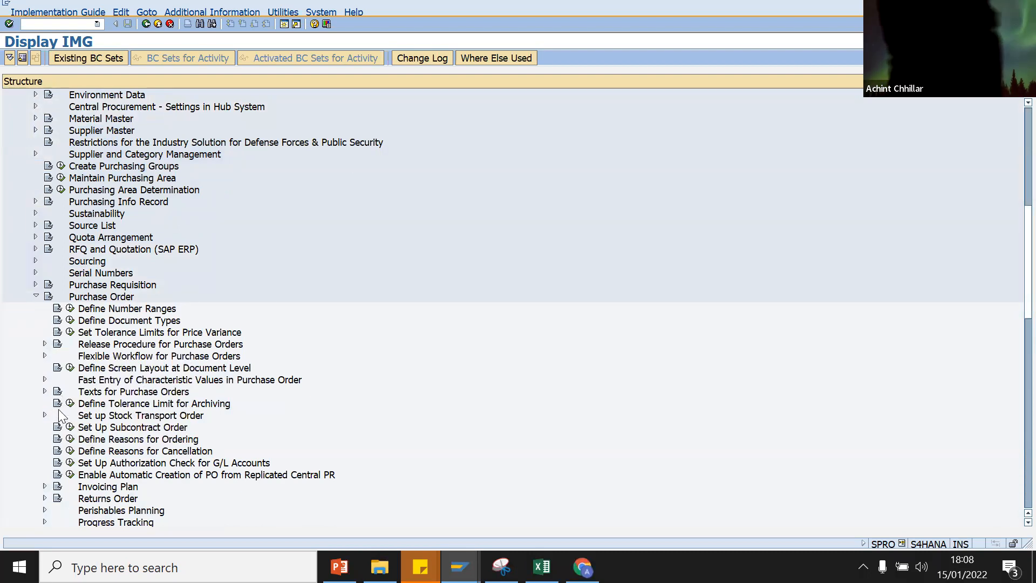
pyautogui.click(45, 344)
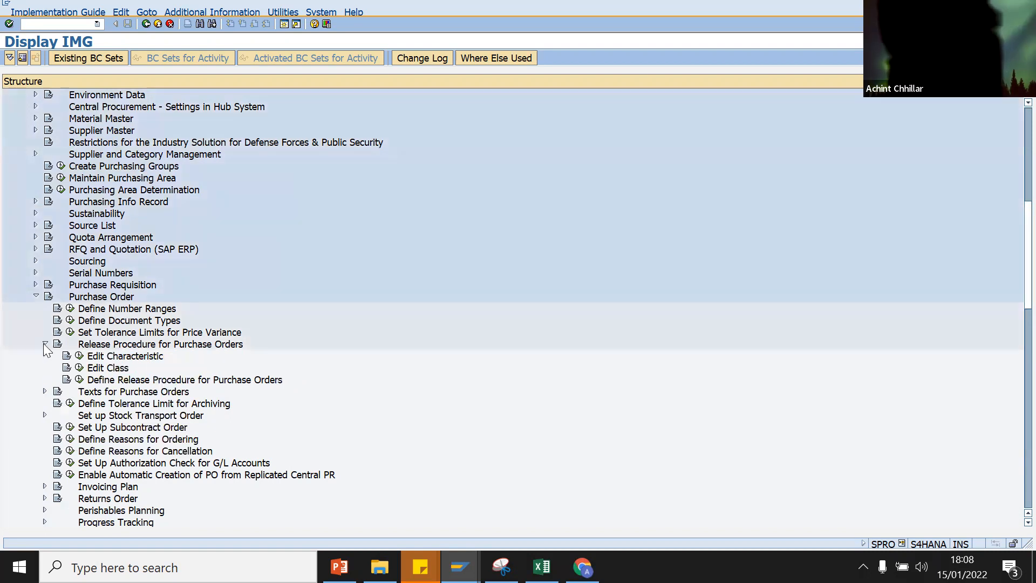
pyautogui.click(78, 367)
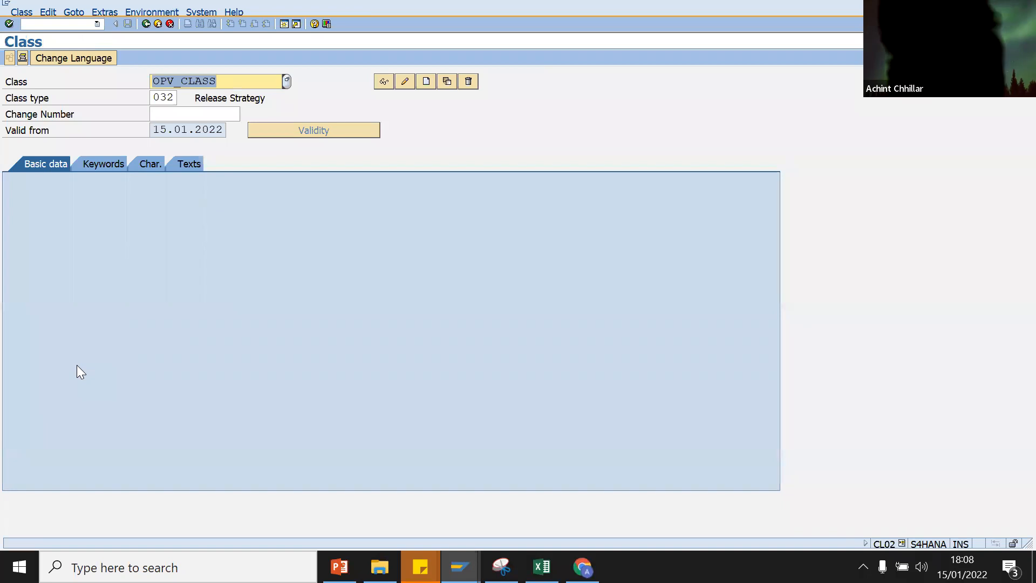
pyautogui.press('Return')
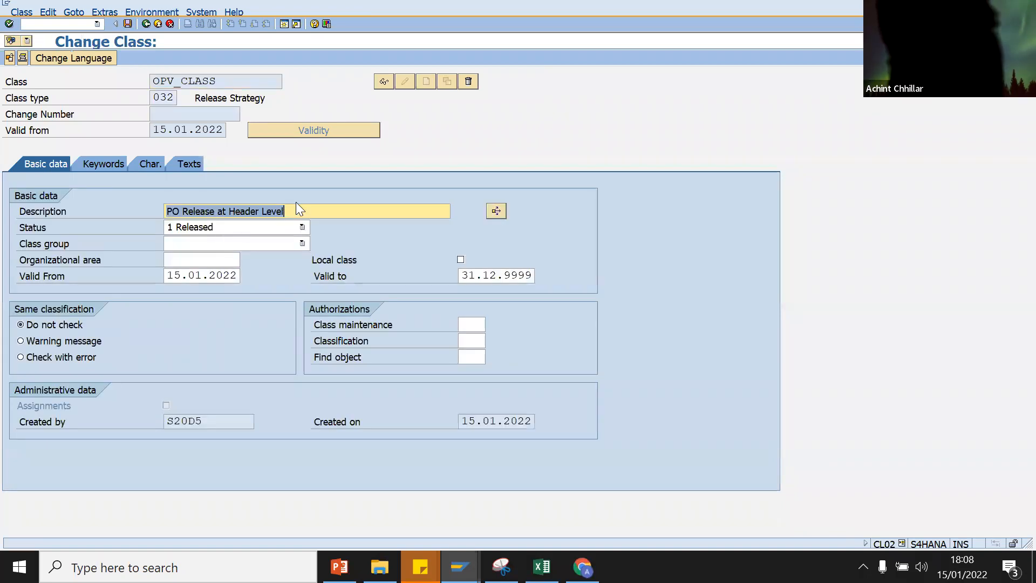
pyautogui.click(296, 203)
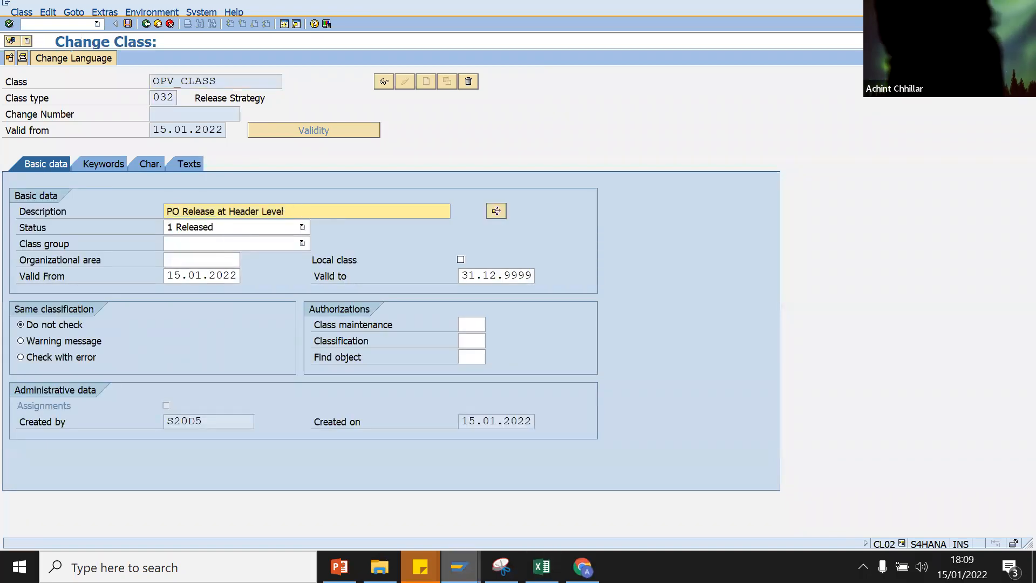
pyautogui.click(460, 567)
pyautogui.click(504, 516)
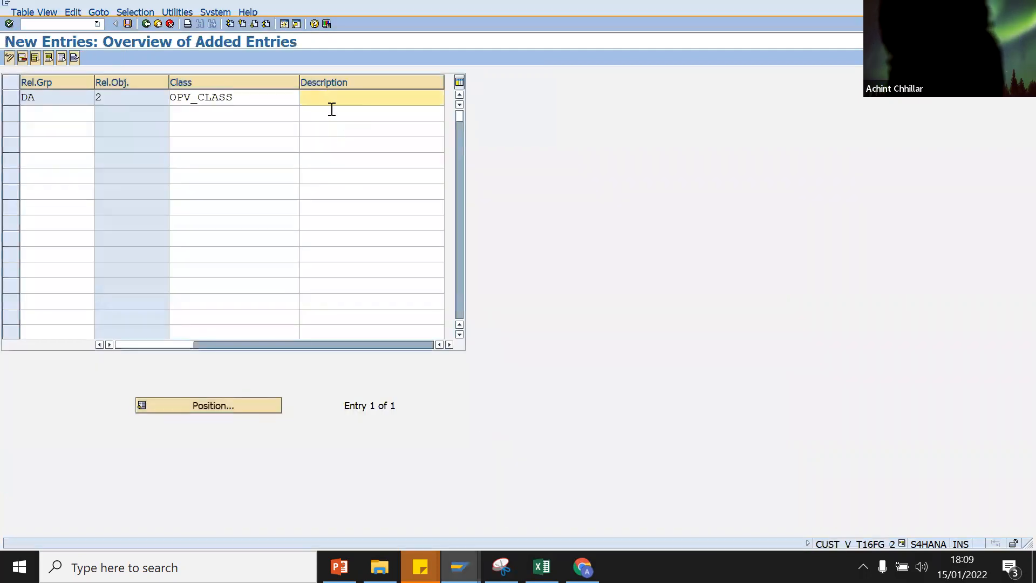
# Step: Give group DA the description 'PO Release at Header' and save it under new request 'Release Strategy'
pyautogui.write('PO Release at Header')
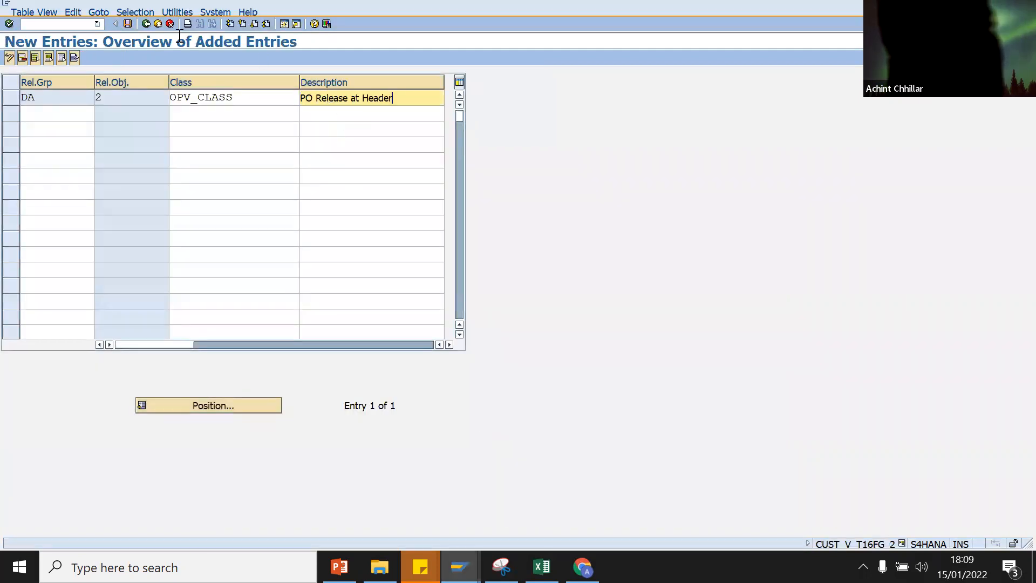
pyautogui.click(128, 24)
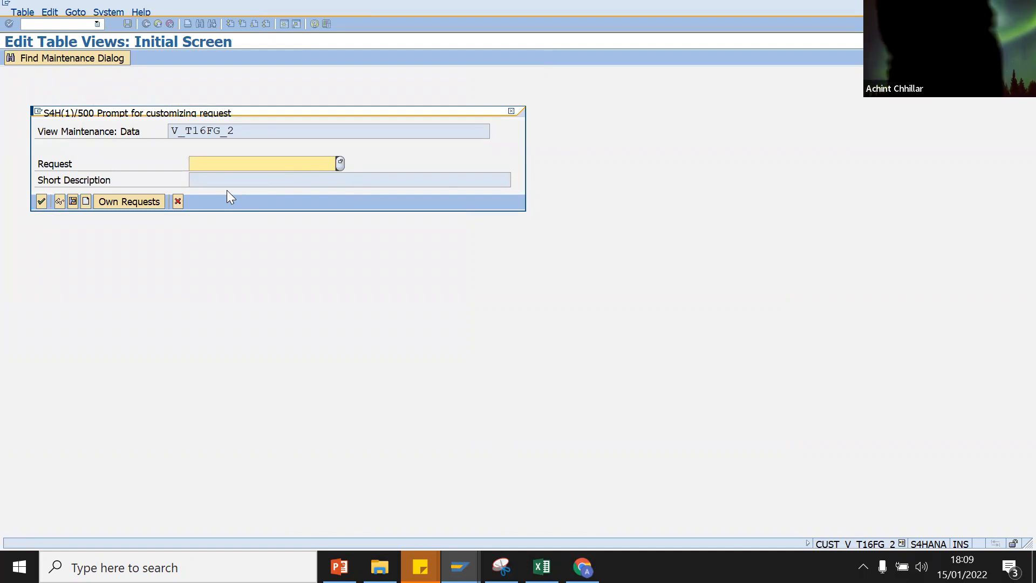
pyautogui.click(87, 199)
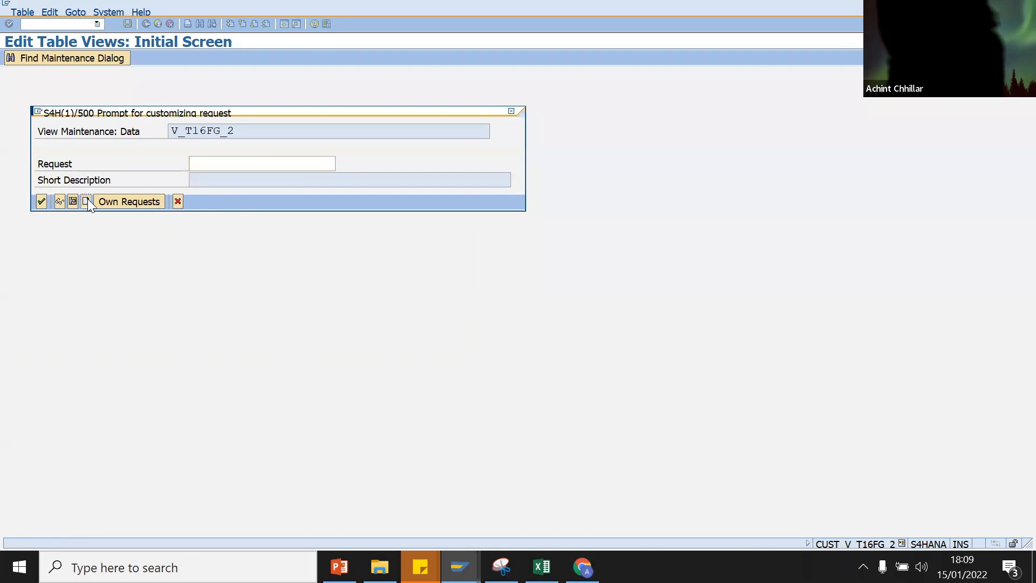
pyautogui.write('Release Strategy')
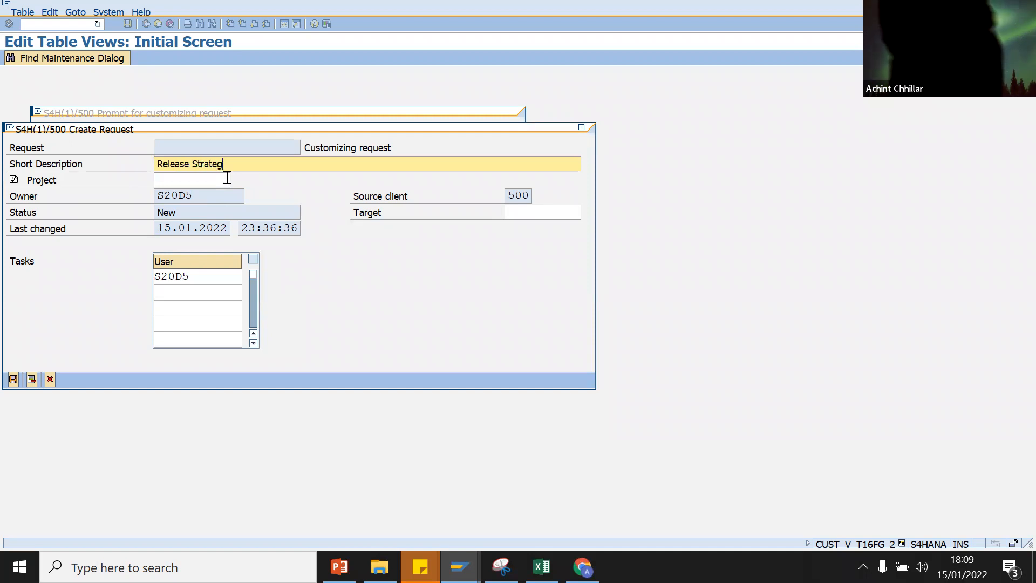
pyautogui.click(13, 379)
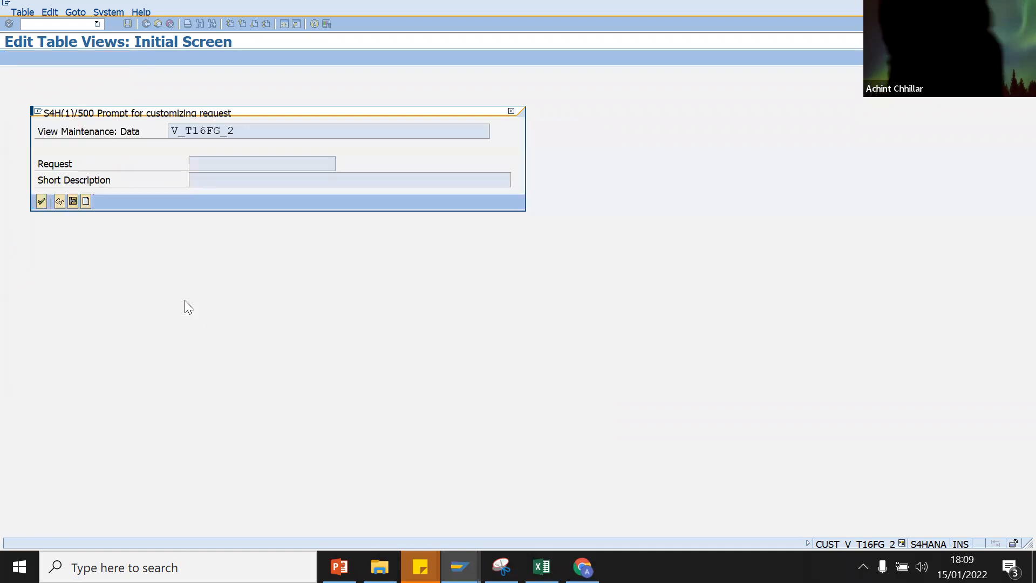
pyautogui.click(41, 202)
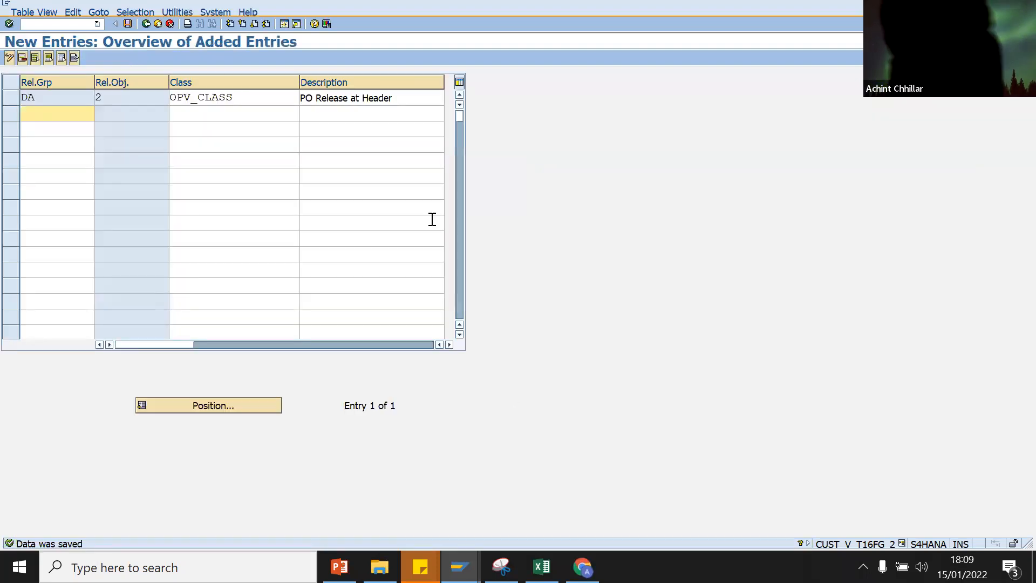
# Step: Return to the release groups overview and exit the class screen back to the IMG tree
pyautogui.click(146, 24)
pyautogui.click(459, 566)
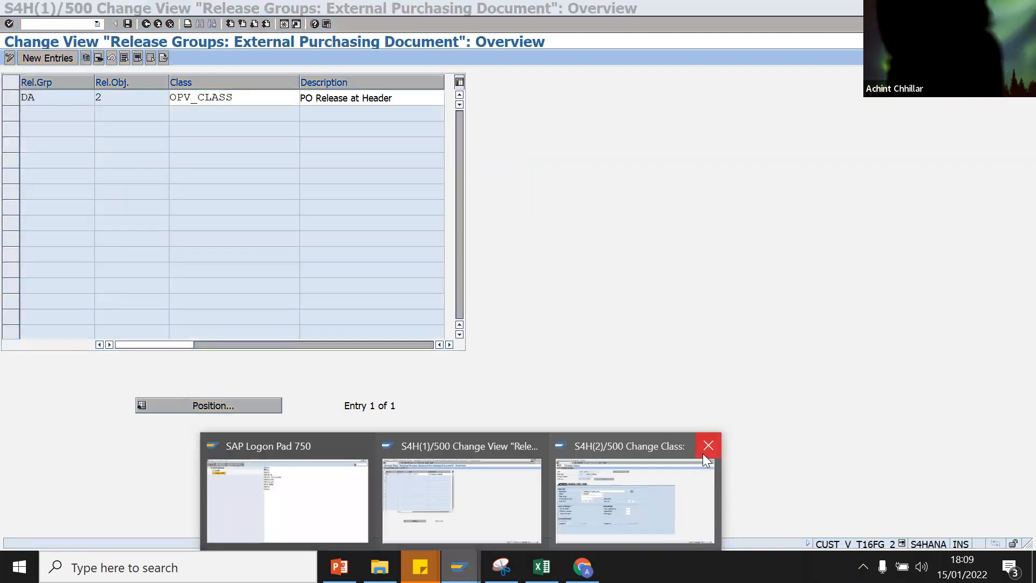
pyautogui.click(666, 481)
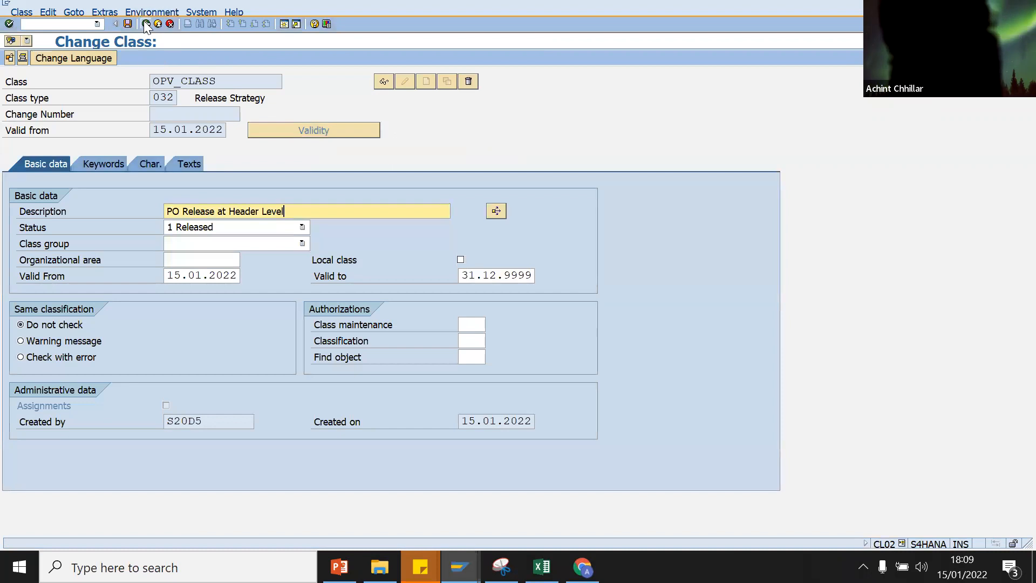
pyautogui.press('F3')
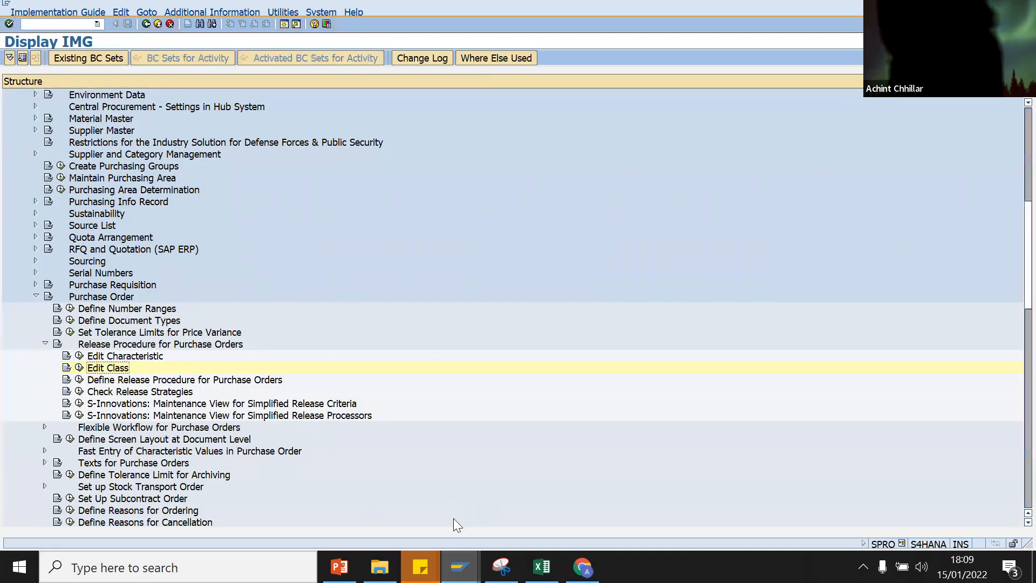
# Step: Open the Release Codes settings and delete the existing DA release code entry
pyautogui.click(459, 567)
pyautogui.click(444, 484)
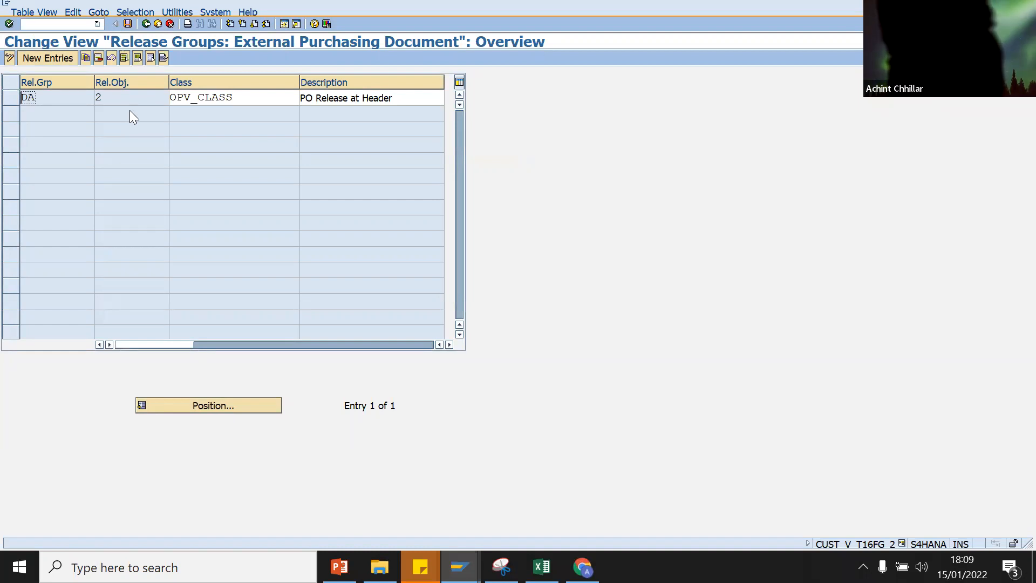
pyautogui.click(145, 24)
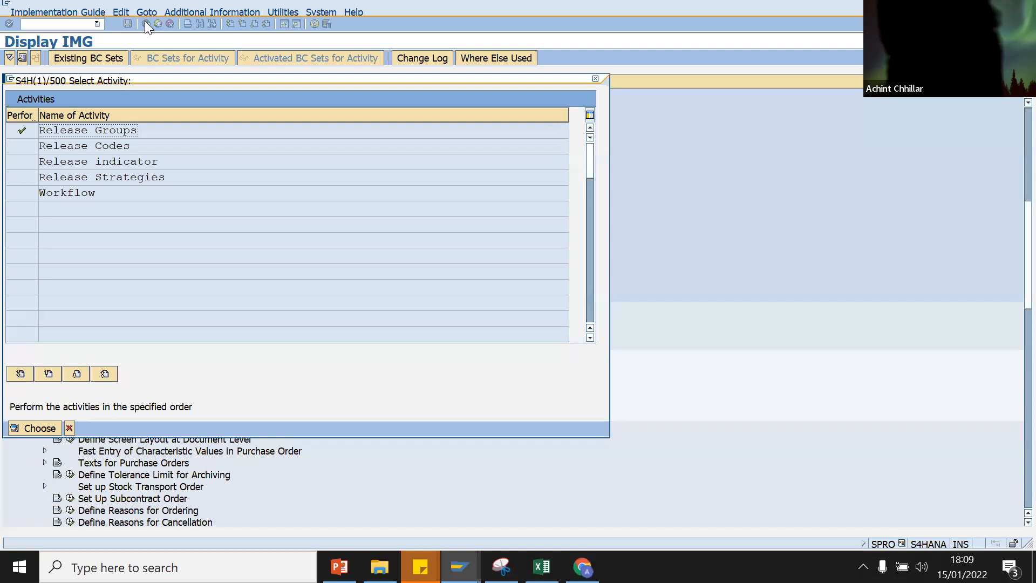
pyautogui.doubleClick(74, 145)
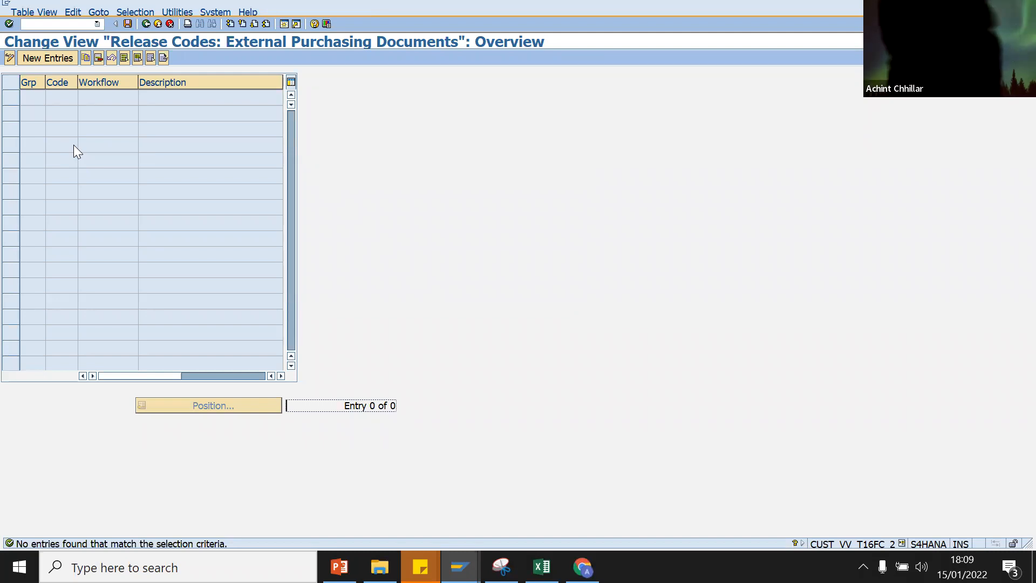
pyautogui.click(56, 56)
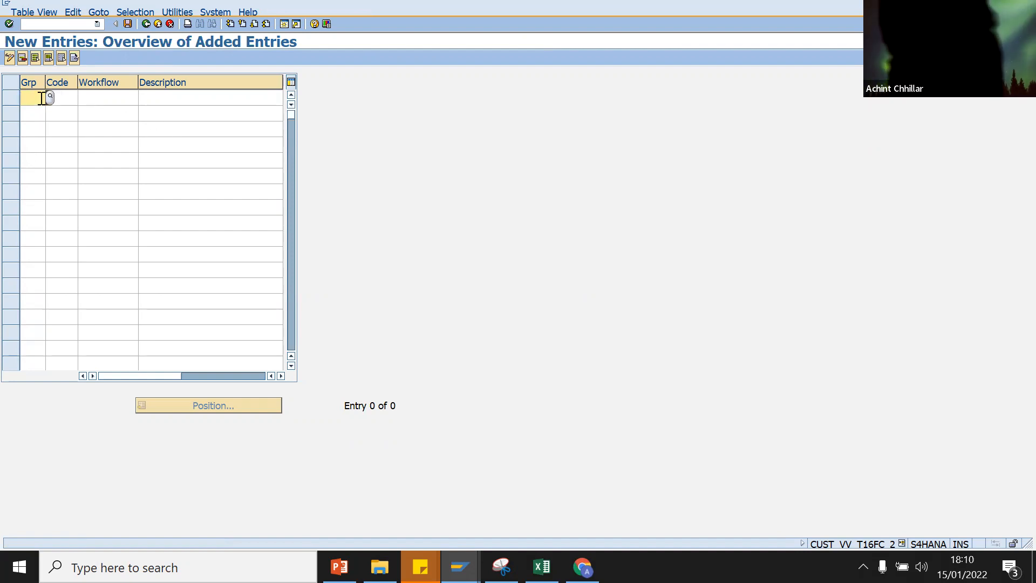
pyautogui.write('DA')
pyautogui.press('Return')
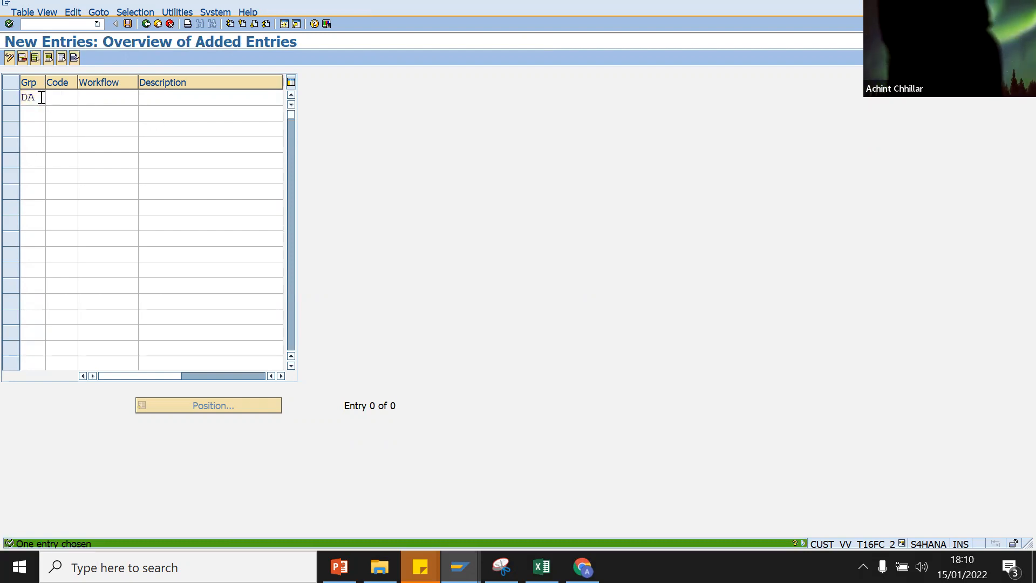
pyautogui.click(102, 101)
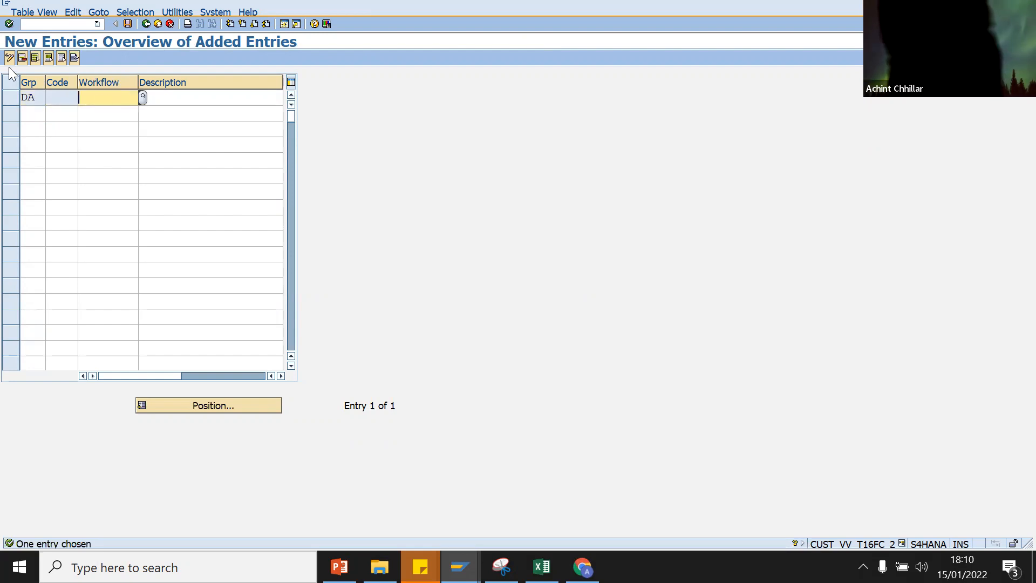
pyautogui.click(9, 98)
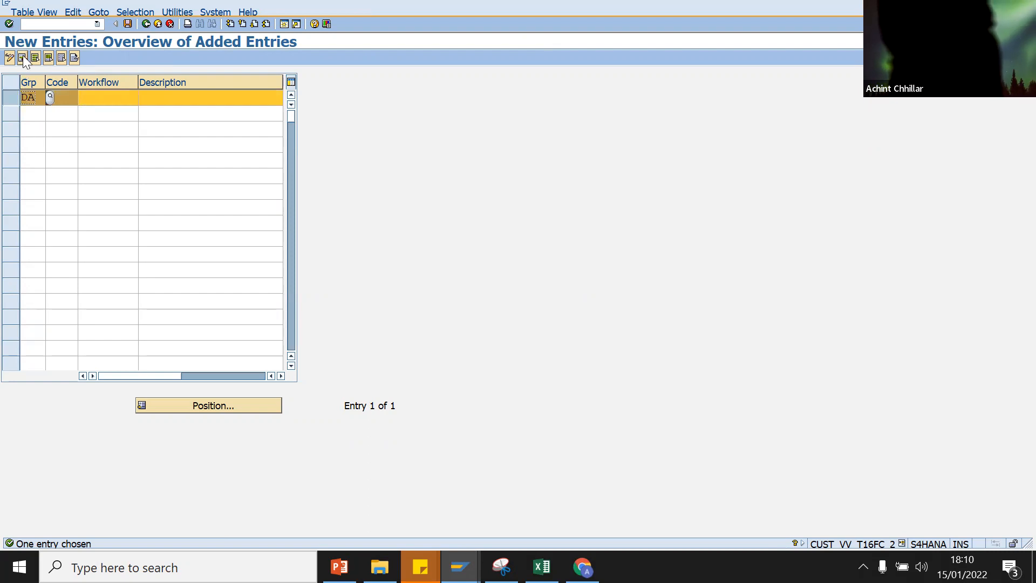
pyautogui.click(22, 58)
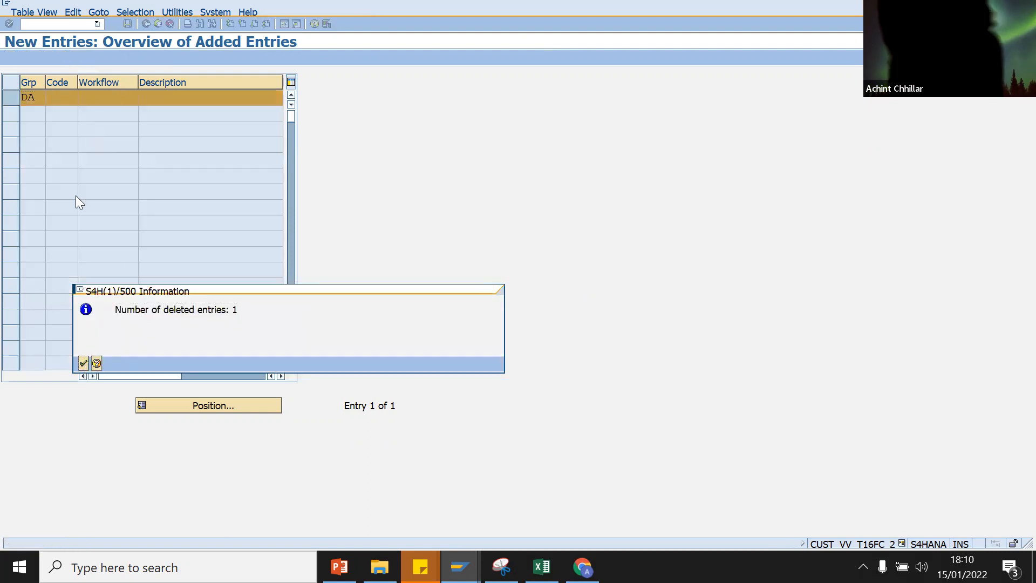
pyautogui.press('Return')
# Step: Add release code 11 'Director' for group DA with workflow role resolution 1
pyautogui.click(39, 58)
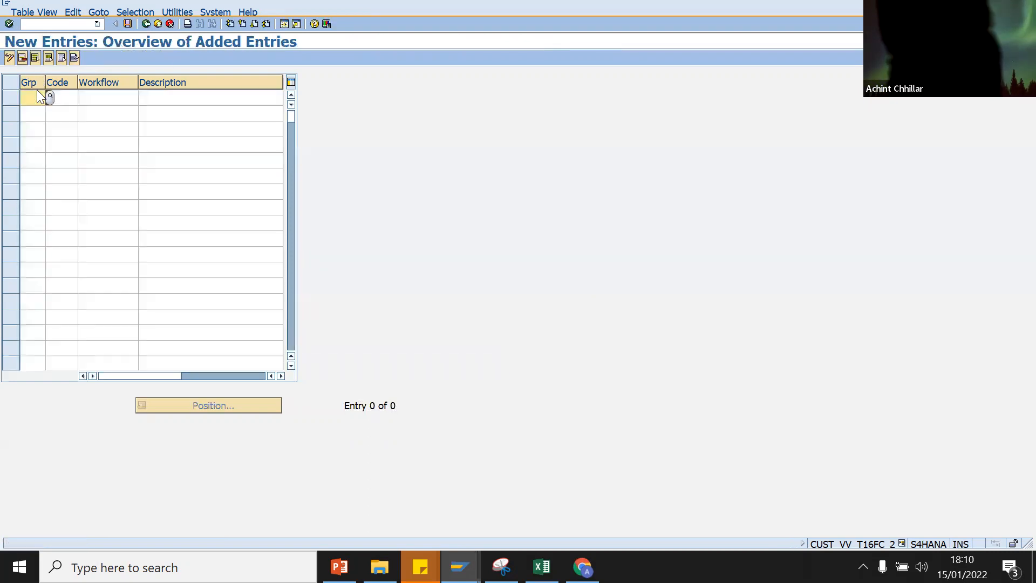
pyautogui.write('DA')
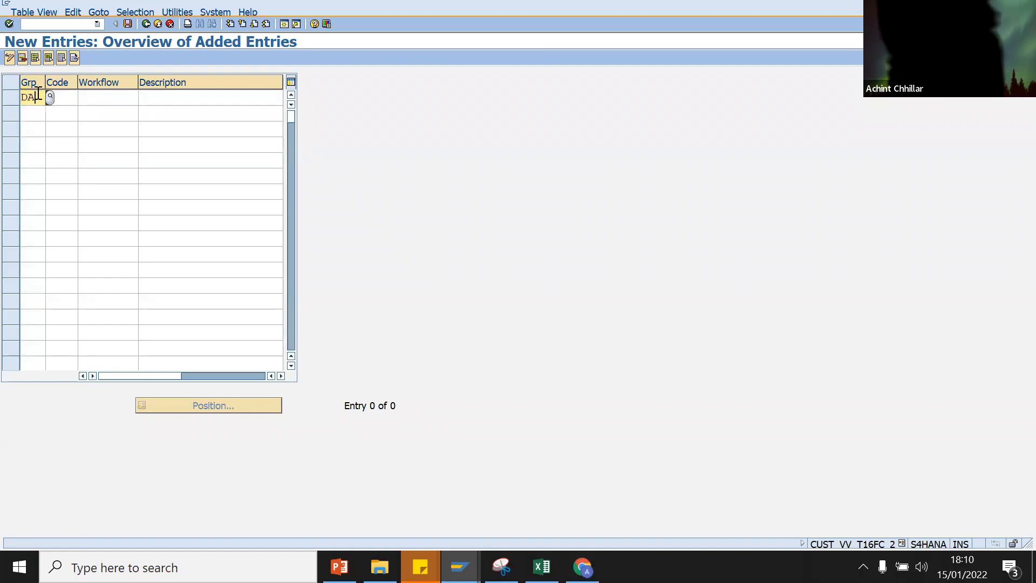
pyautogui.click(64, 96)
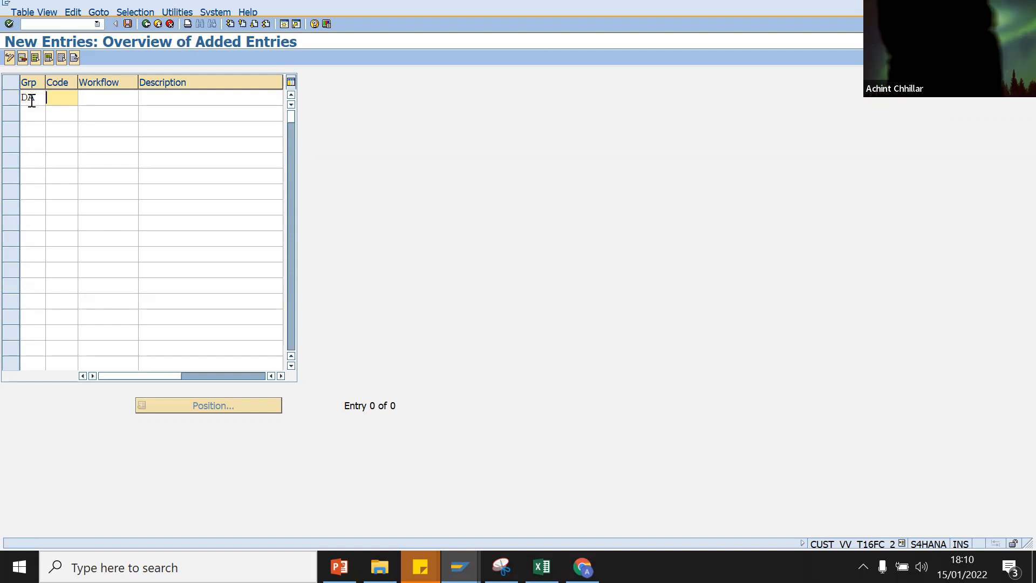
pyautogui.write('11')
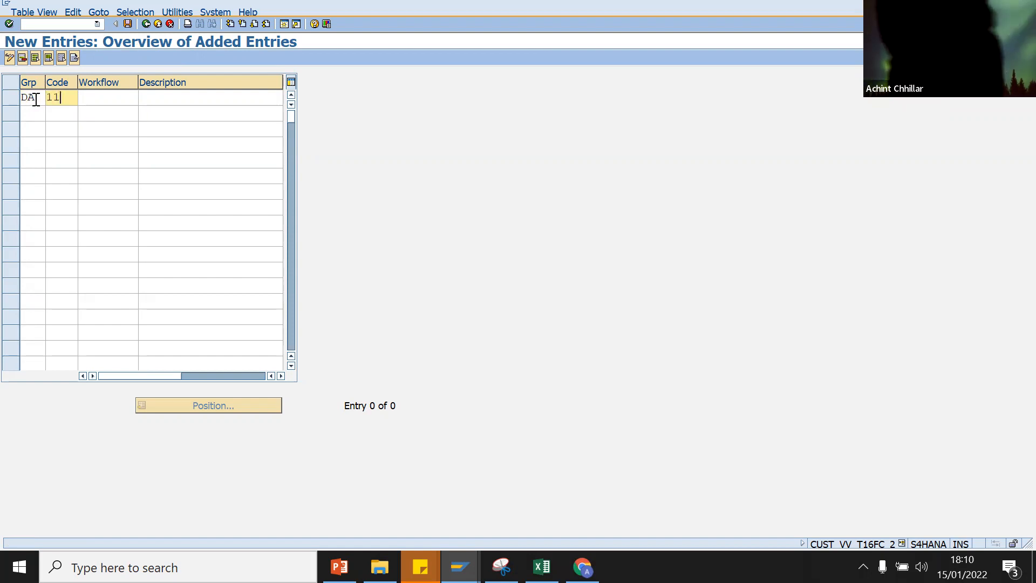
pyautogui.click(191, 102)
pyautogui.write('D')
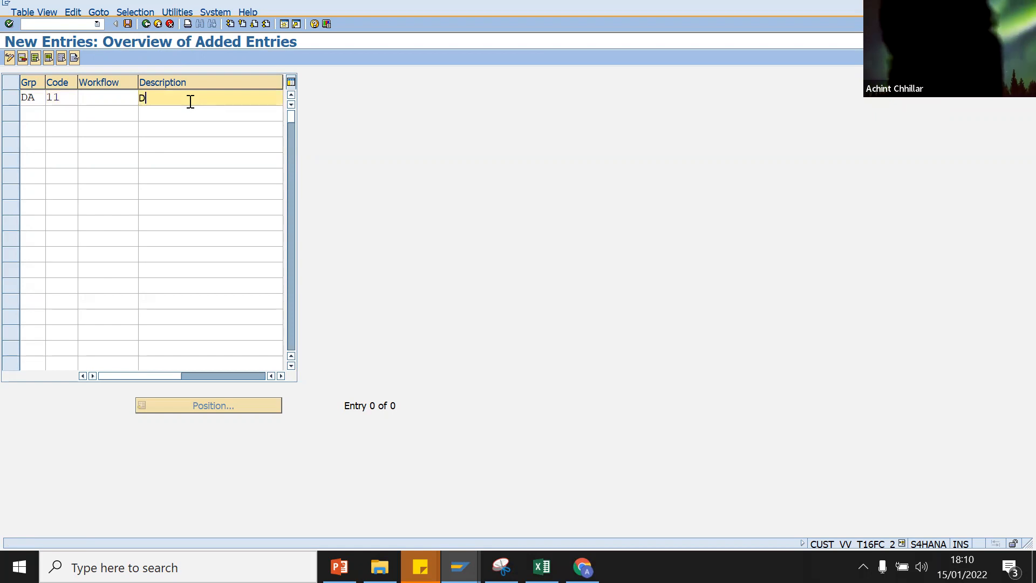
pyautogui.write('irector')
pyautogui.press('Return')
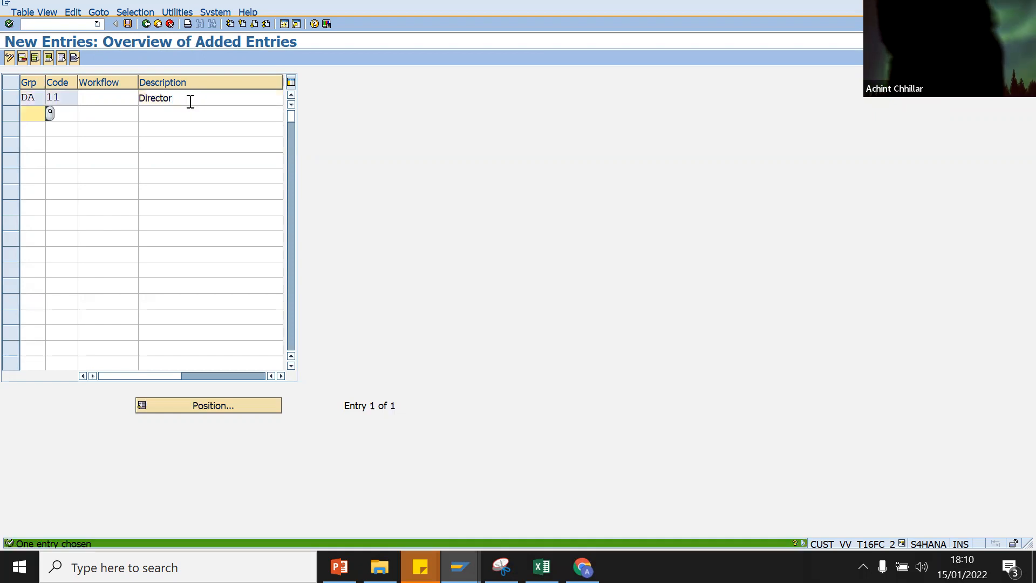
pyautogui.doubleClick(26, 115)
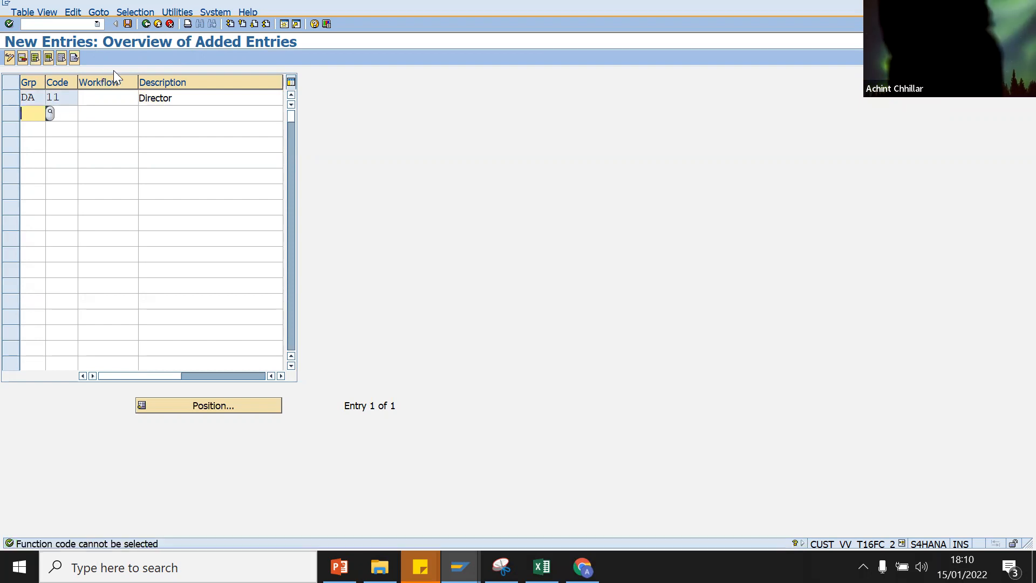
pyautogui.click(115, 98)
pyautogui.click(143, 97)
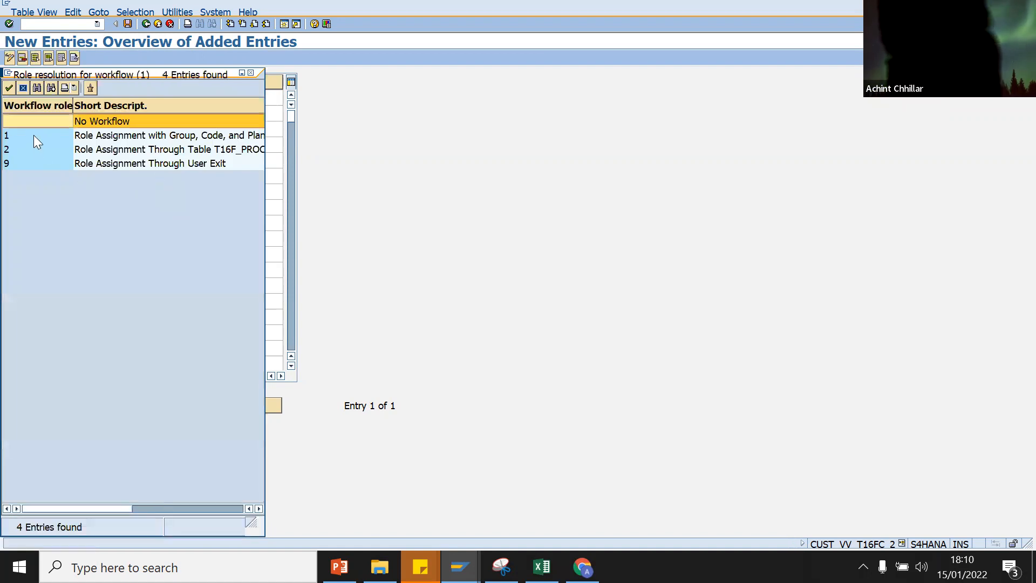
pyautogui.doubleClick(33, 135)
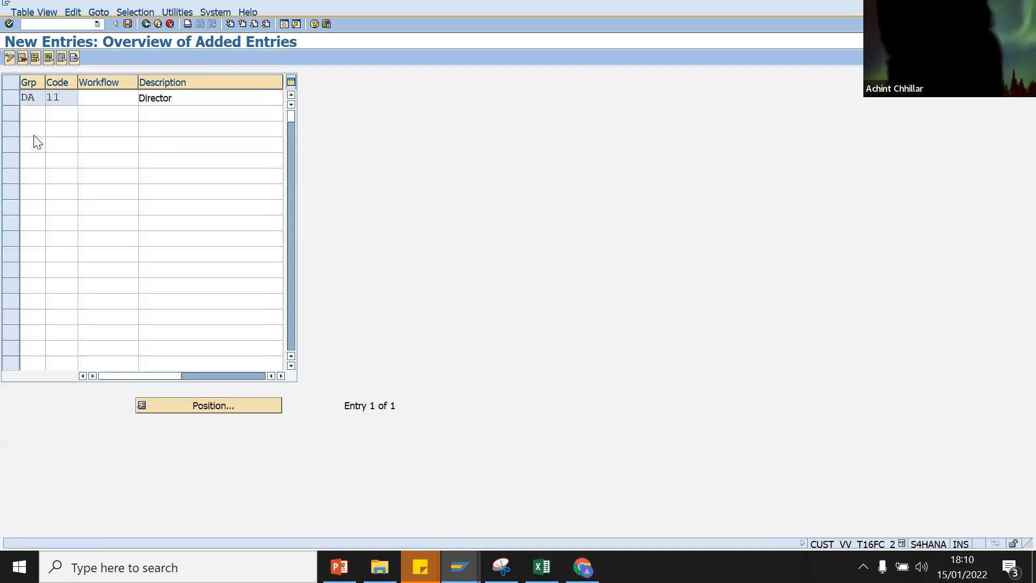
pyautogui.click(105, 114)
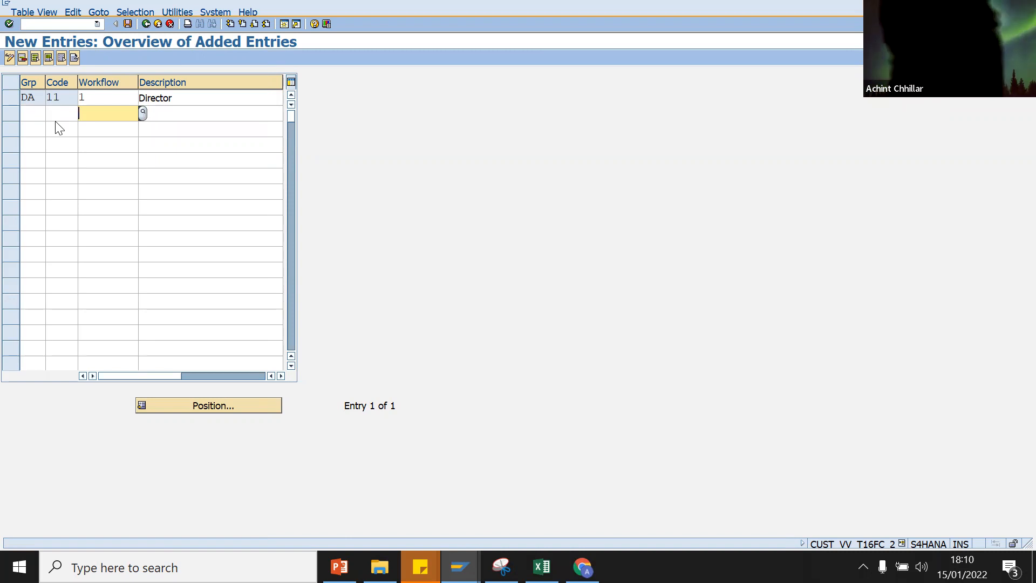
# Step: Save release code 11 to the customizing request and return to the release activity list
pyautogui.click(128, 24)
pyautogui.click(42, 205)
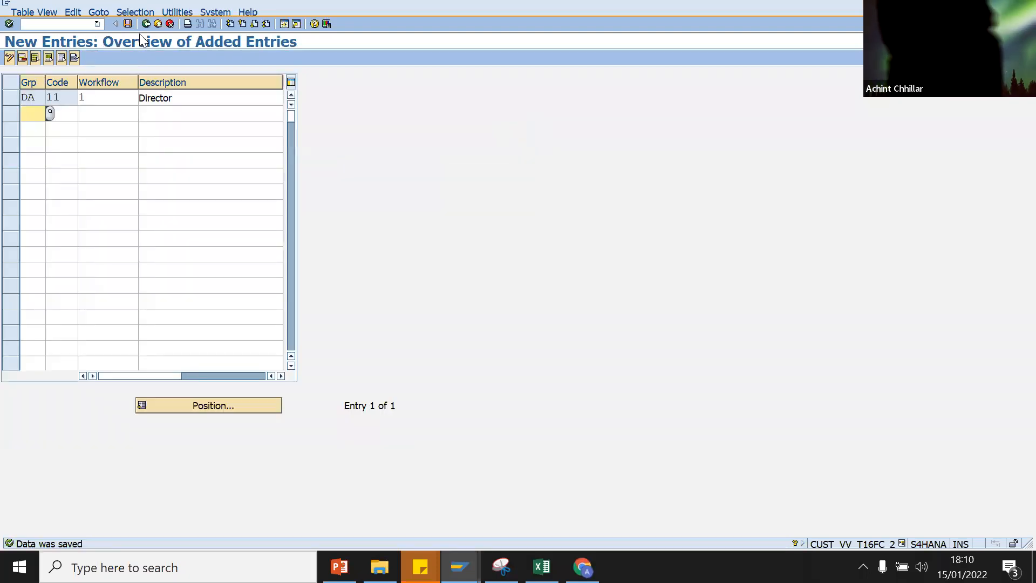
pyautogui.click(144, 24)
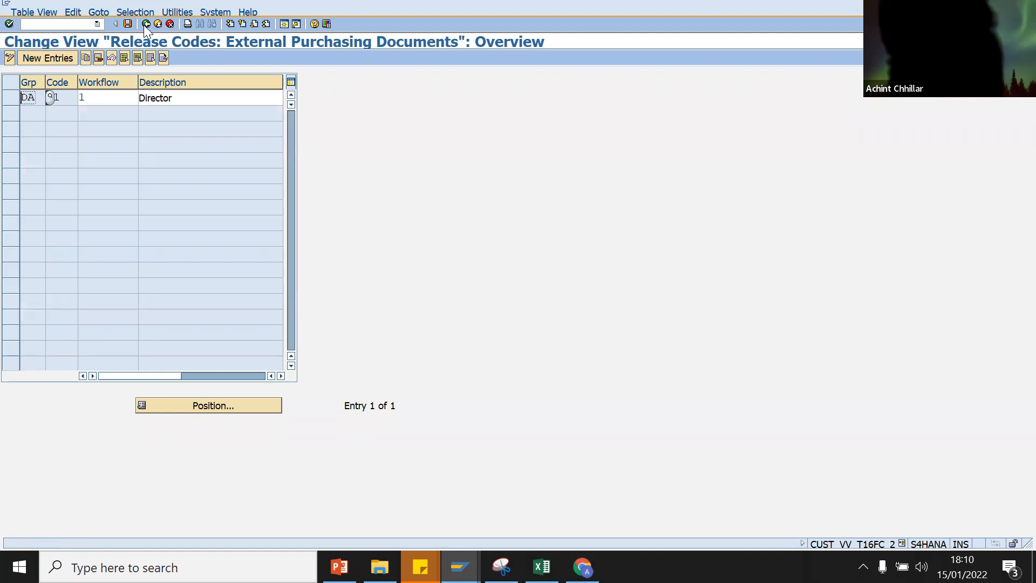
pyautogui.click(144, 24)
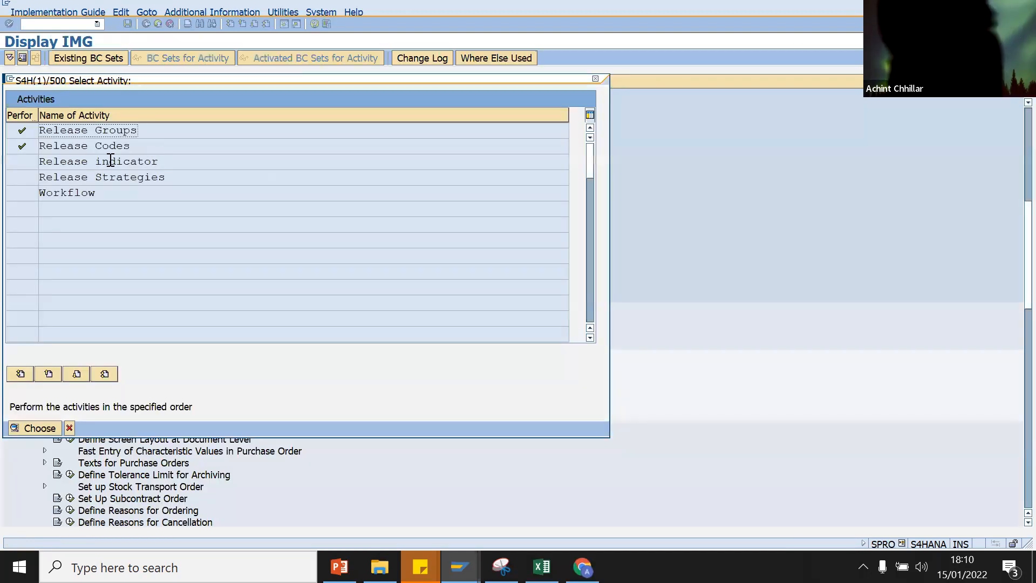
# Step: Add release indicators O (released) and X, giving O changeability 4 and 100% value change
pyautogui.doubleClick(103, 162)
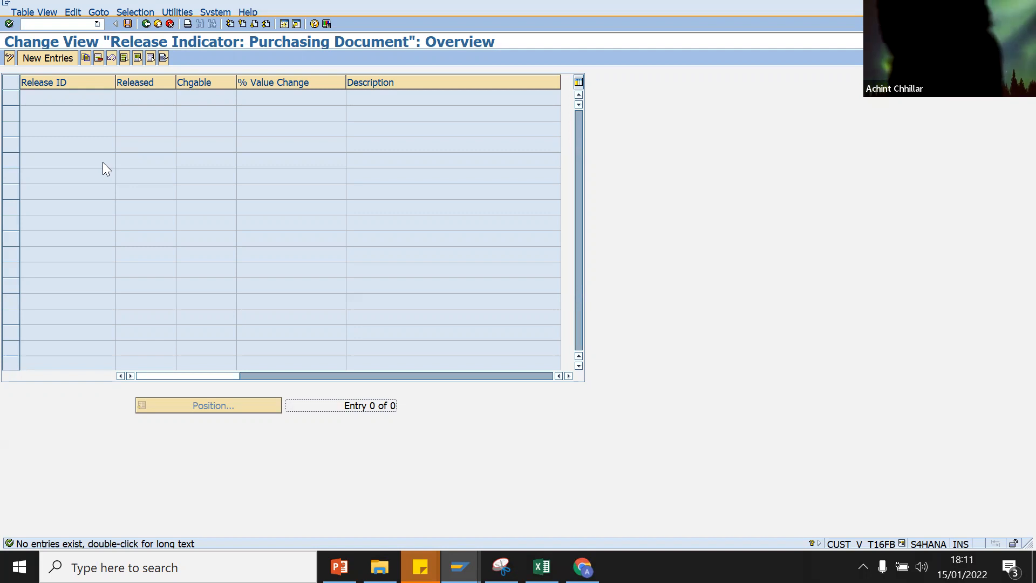
pyautogui.click(31, 57)
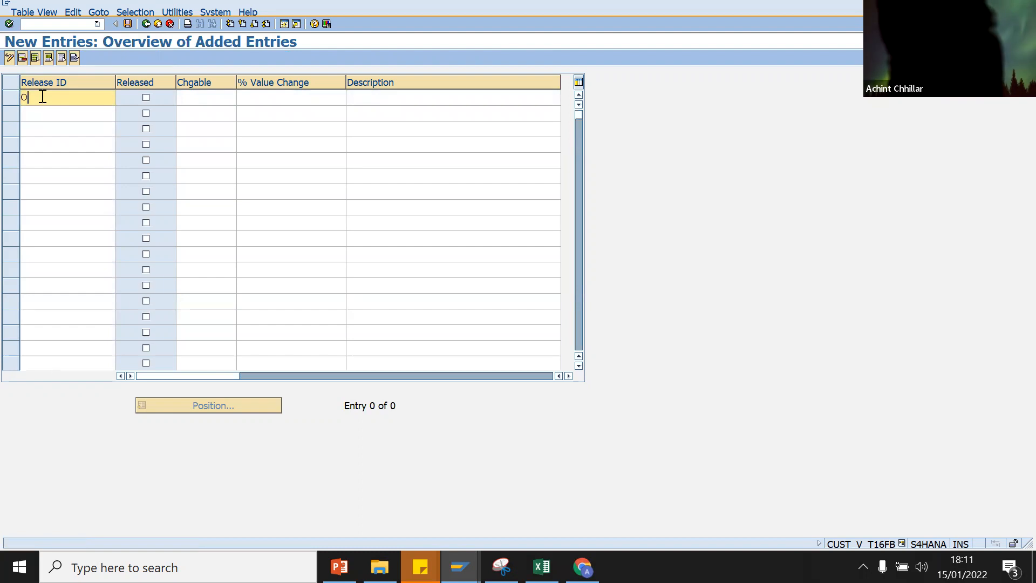
pyautogui.click(43, 114)
pyautogui.write('X')
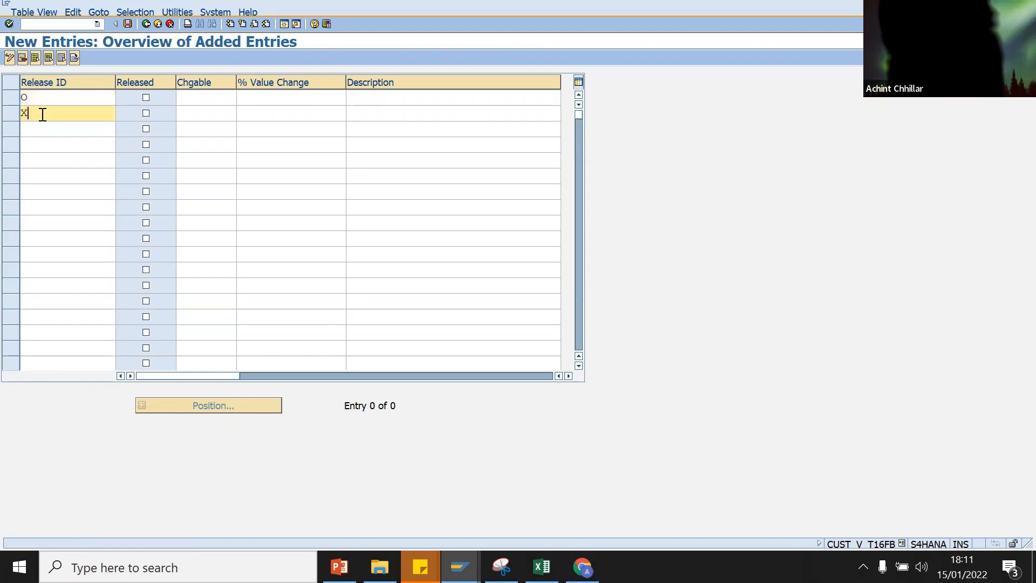
pyautogui.click(146, 97)
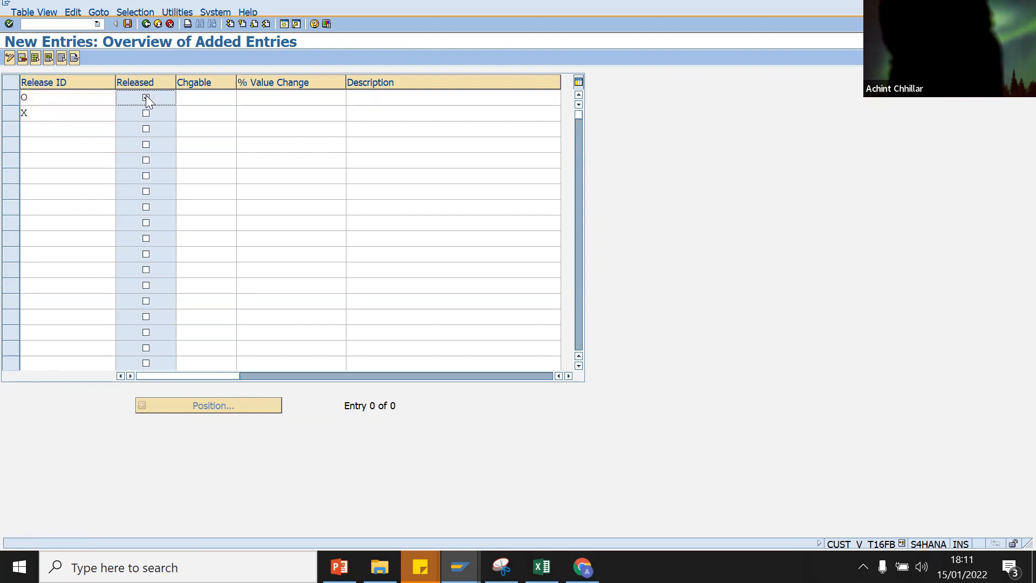
pyautogui.click(210, 98)
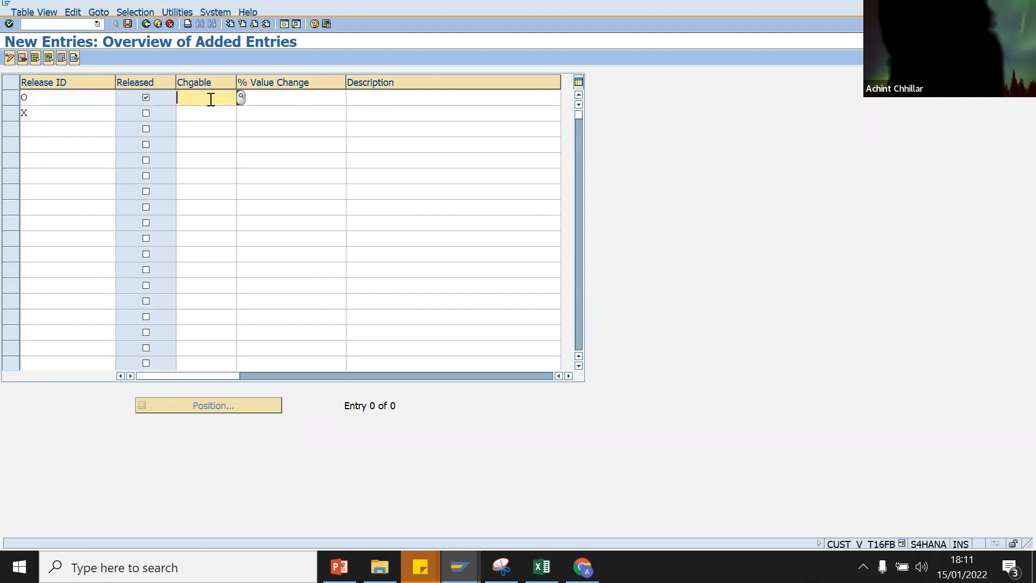
pyautogui.click(241, 97)
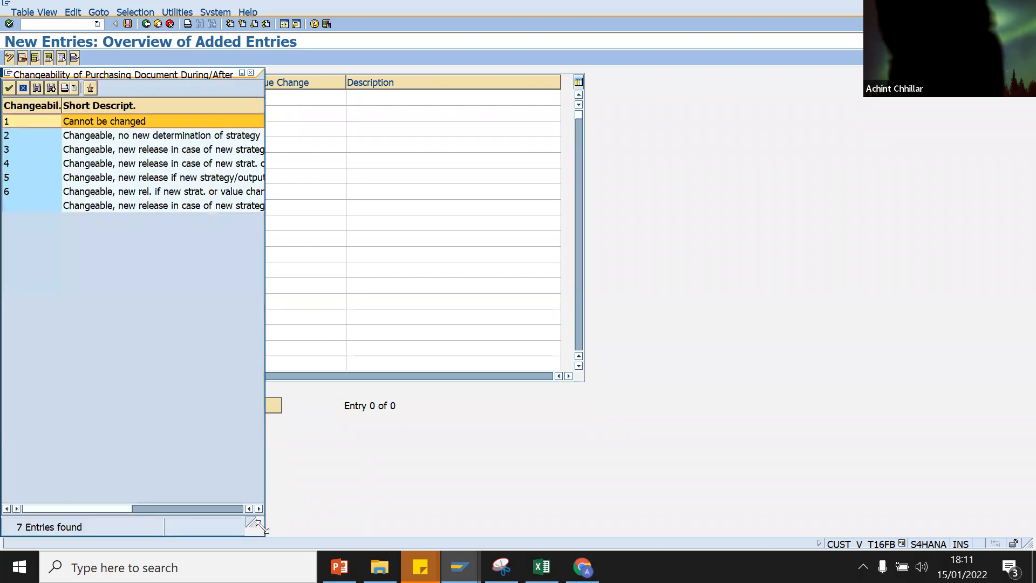
pyautogui.moveTo(261, 526); pyautogui.dragTo(548, 527)
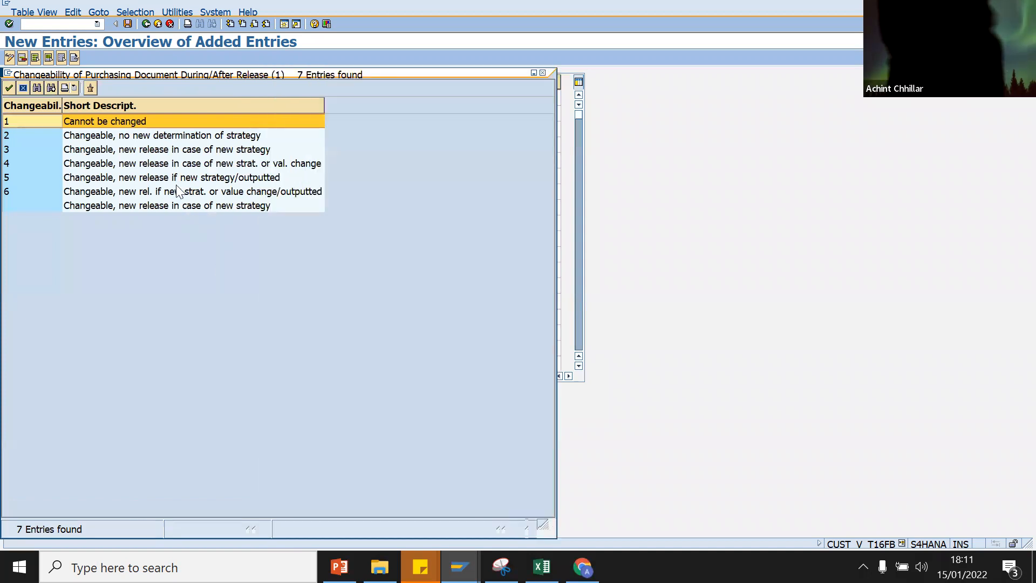
pyautogui.click(138, 164)
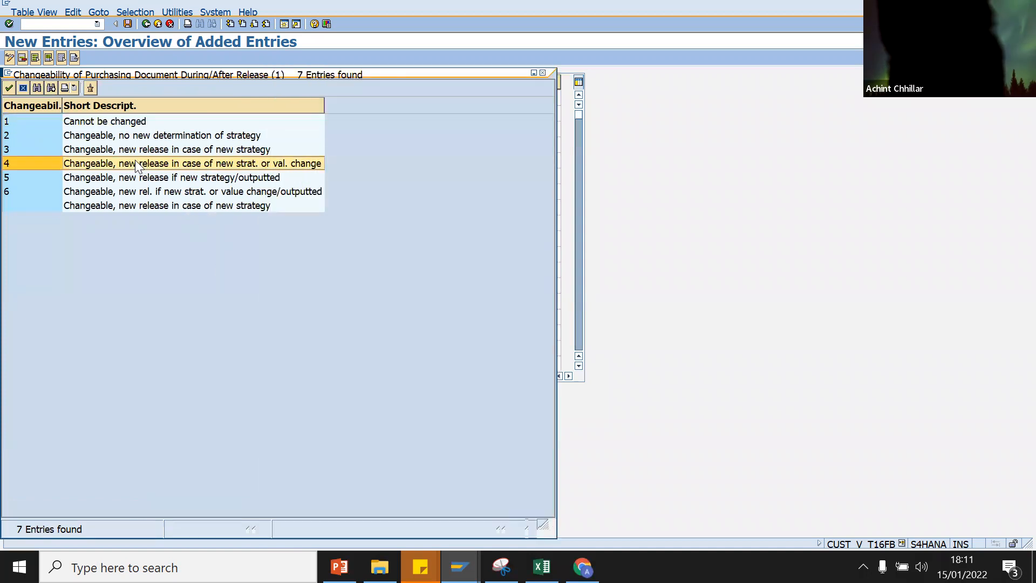
pyautogui.doubleClick(168, 163)
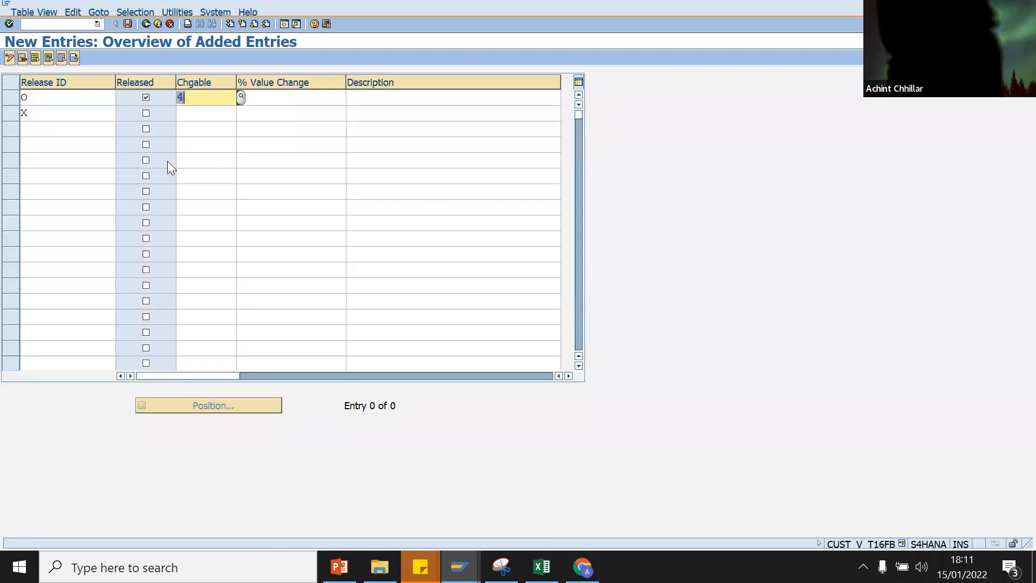
pyautogui.click(288, 98)
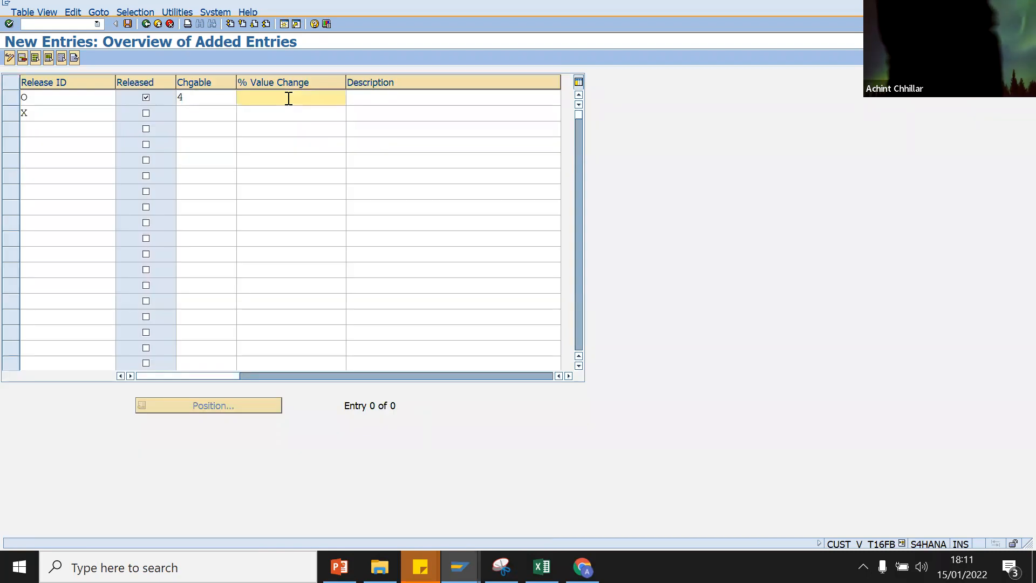
pyautogui.write('100')
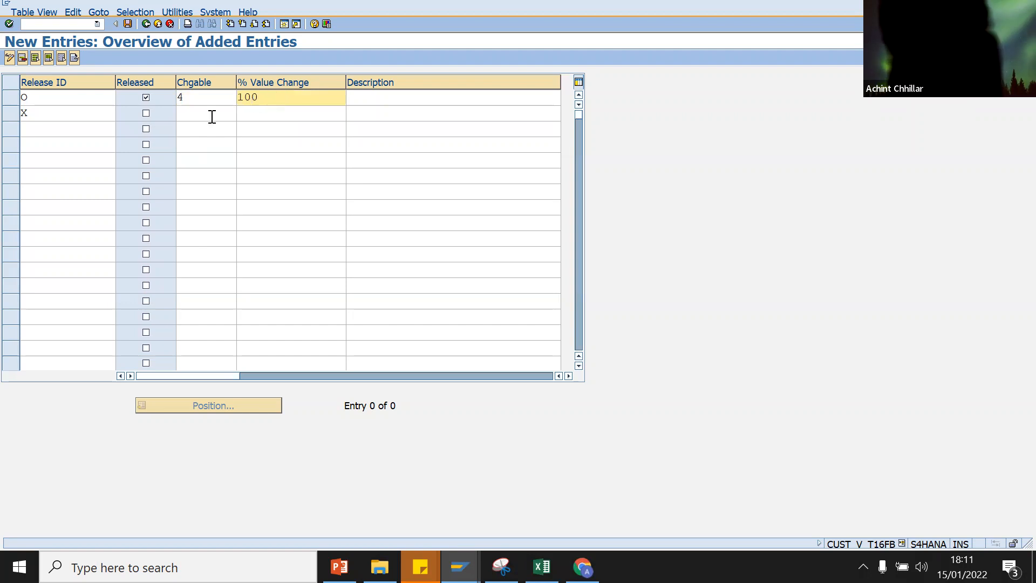
# Step: Give indicator X changeability 4 and 100% value change; describe O as 'Approved' and X as 'Rejected'
pyautogui.click(209, 115)
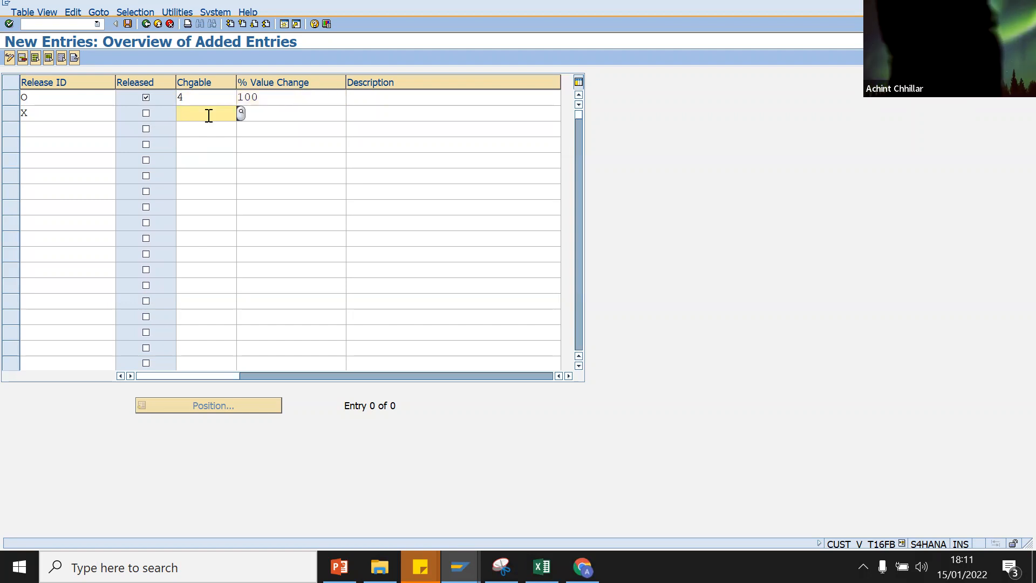
pyautogui.write('4')
pyautogui.click(272, 118)
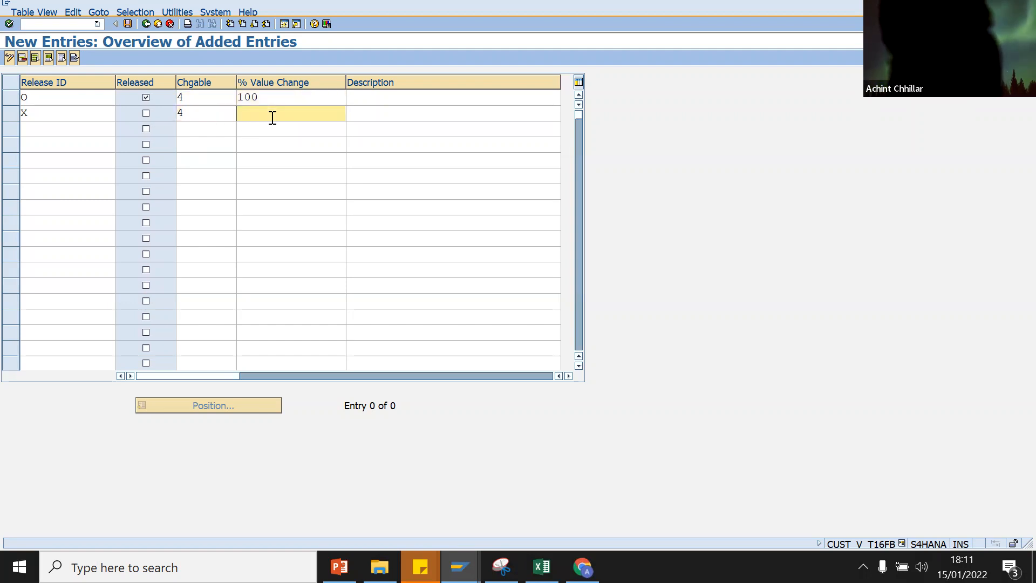
pyautogui.write('100')
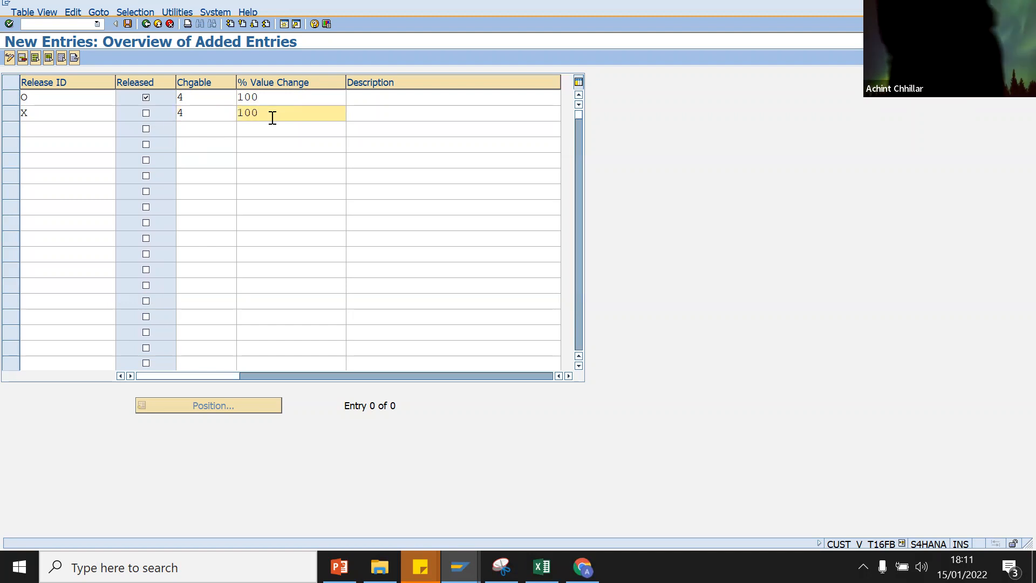
pyautogui.click(430, 100)
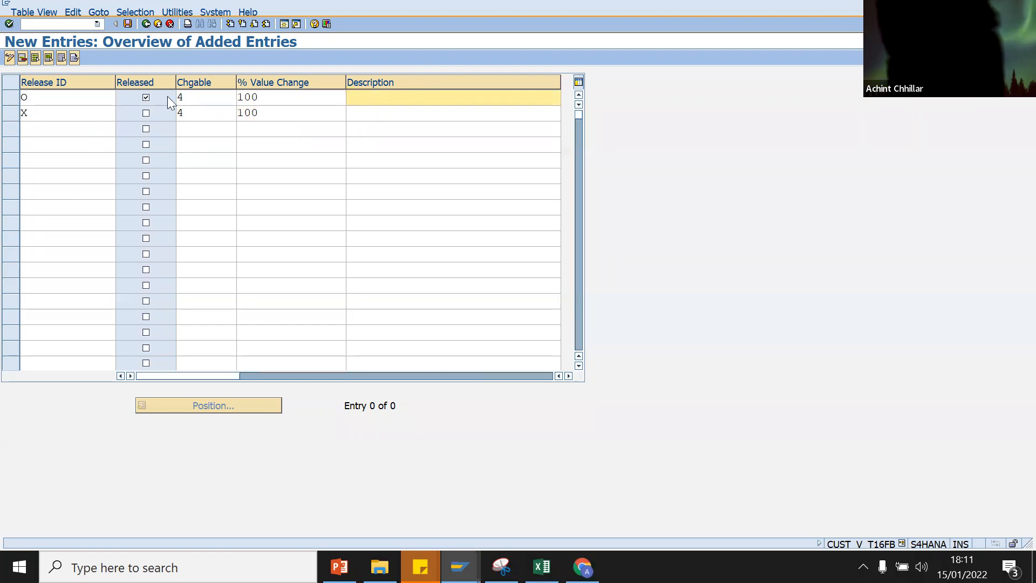
pyautogui.write('Appr')
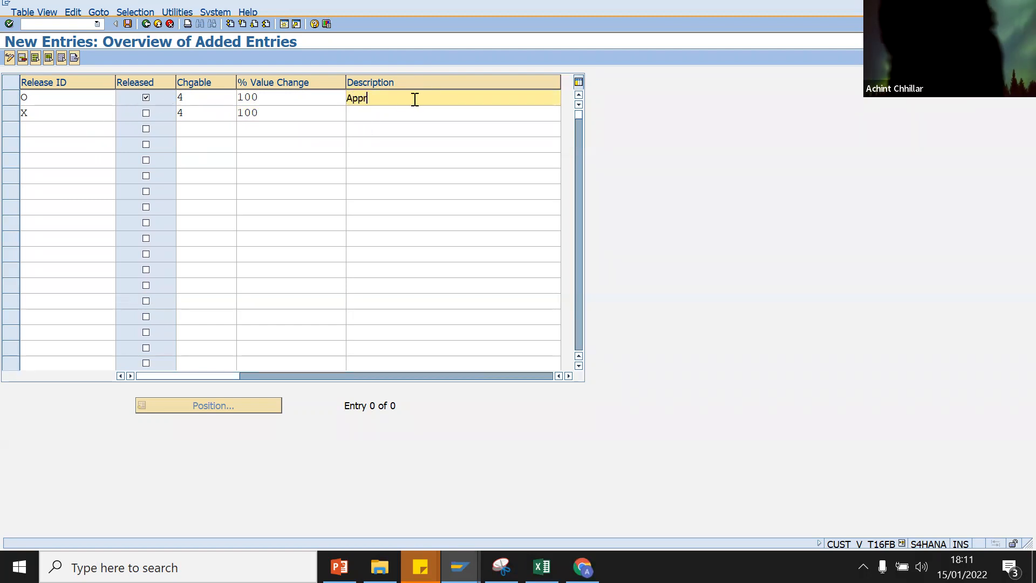
pyautogui.write('oved')
pyautogui.click(403, 115)
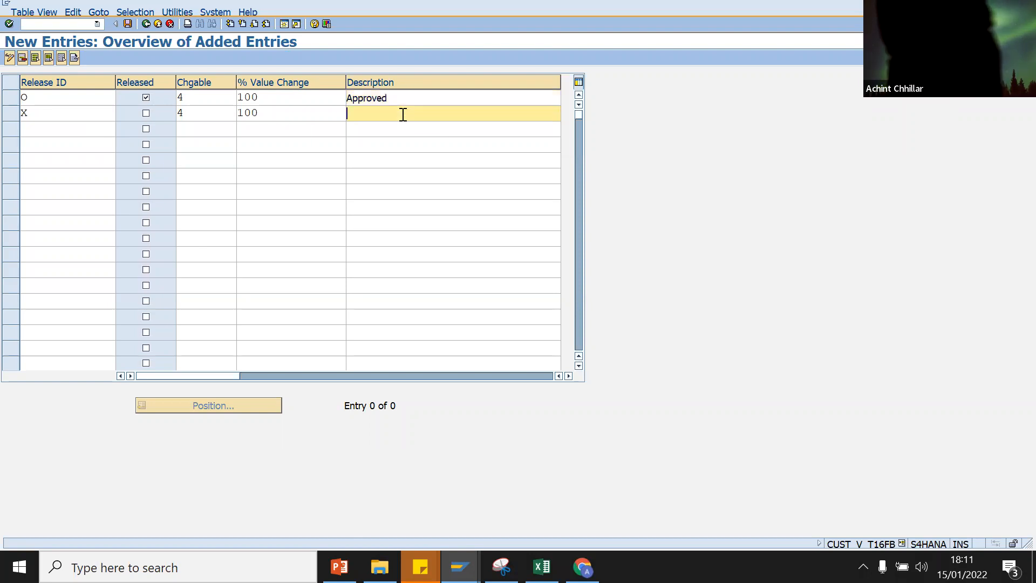
pyautogui.write('Rejected')
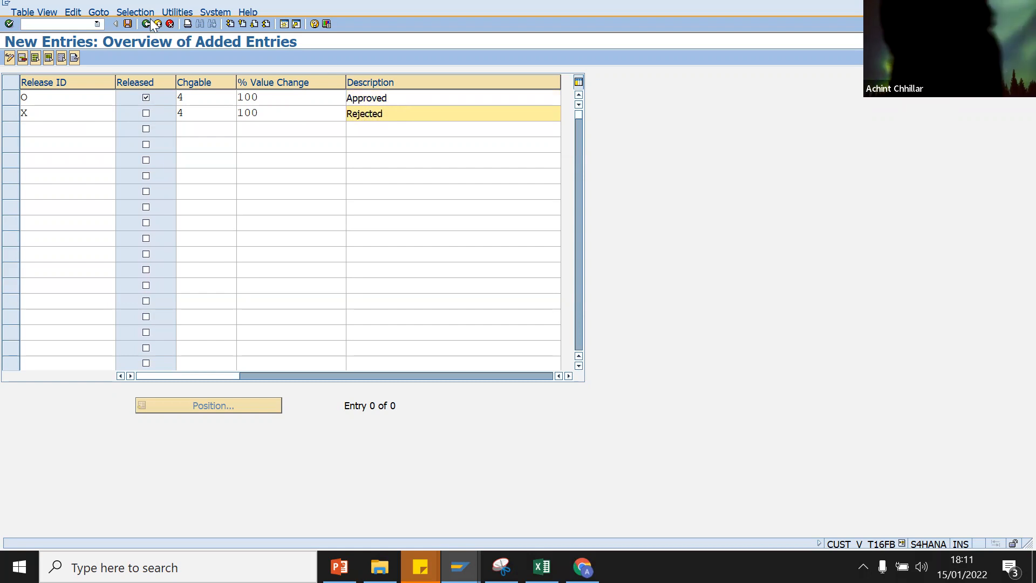
# Step: Save the release indicators to the customizing request and return to the release activity list
pyautogui.click(127, 23)
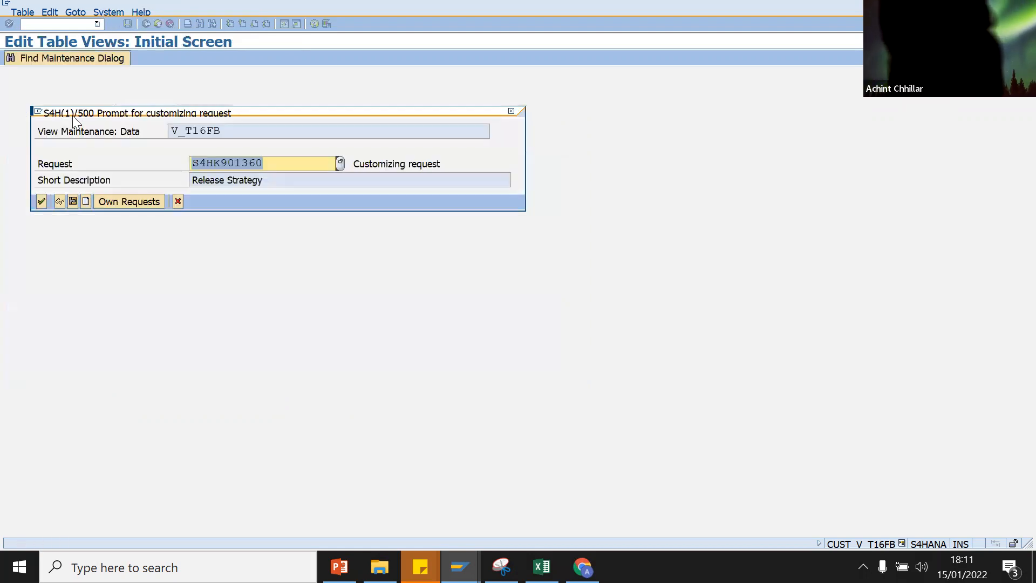
pyautogui.click(42, 200)
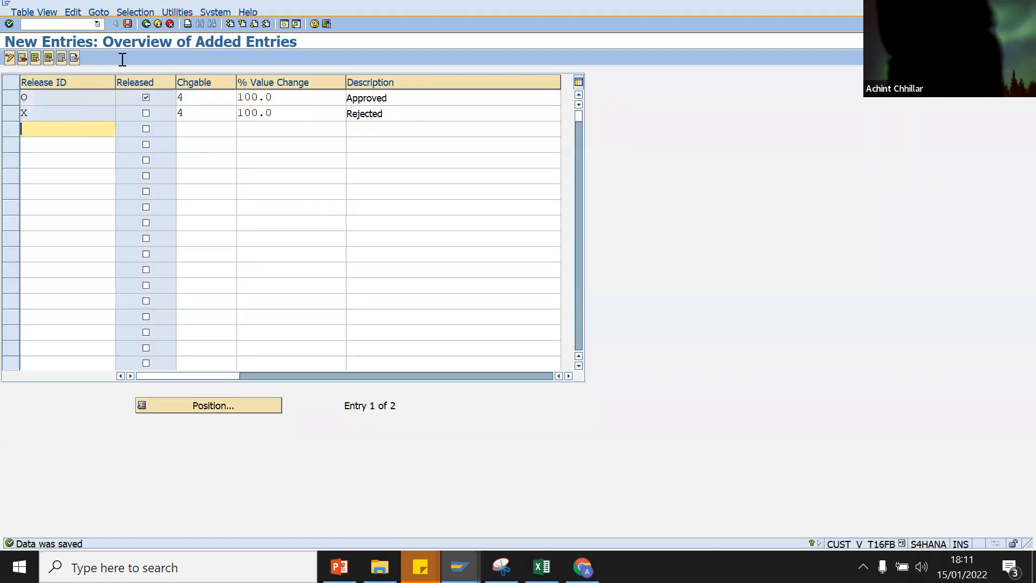
pyautogui.click(145, 24)
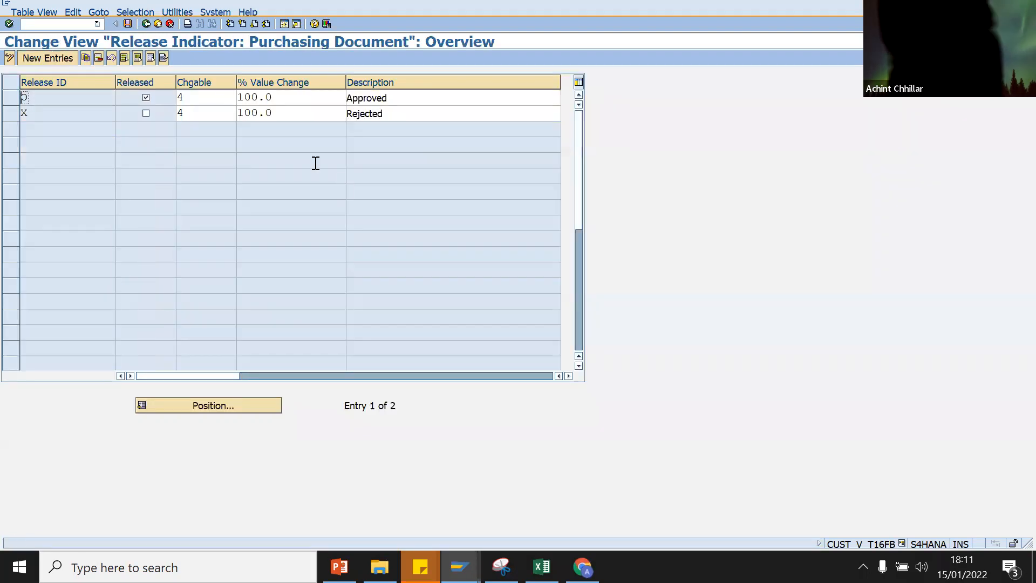
pyautogui.click(147, 22)
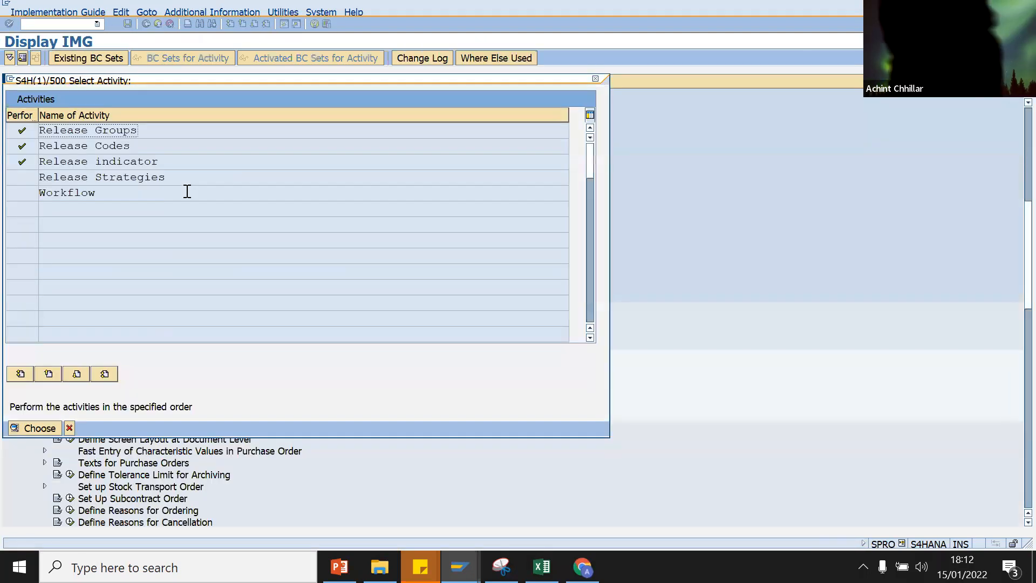
# Step: Start a new release strategy entry in Release Strategies and choose release group DA
pyautogui.doubleClick(92, 177)
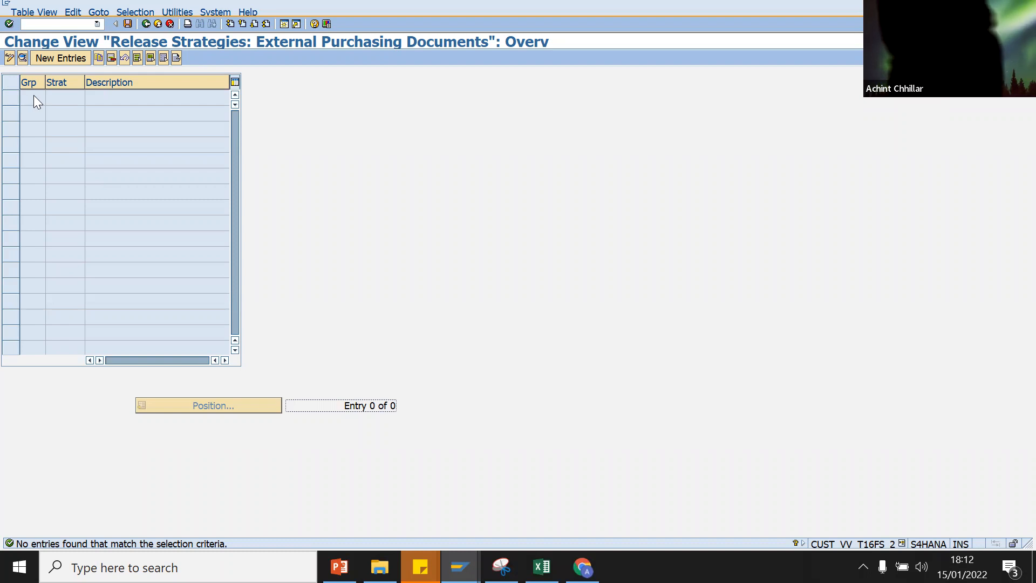
pyautogui.click(72, 58)
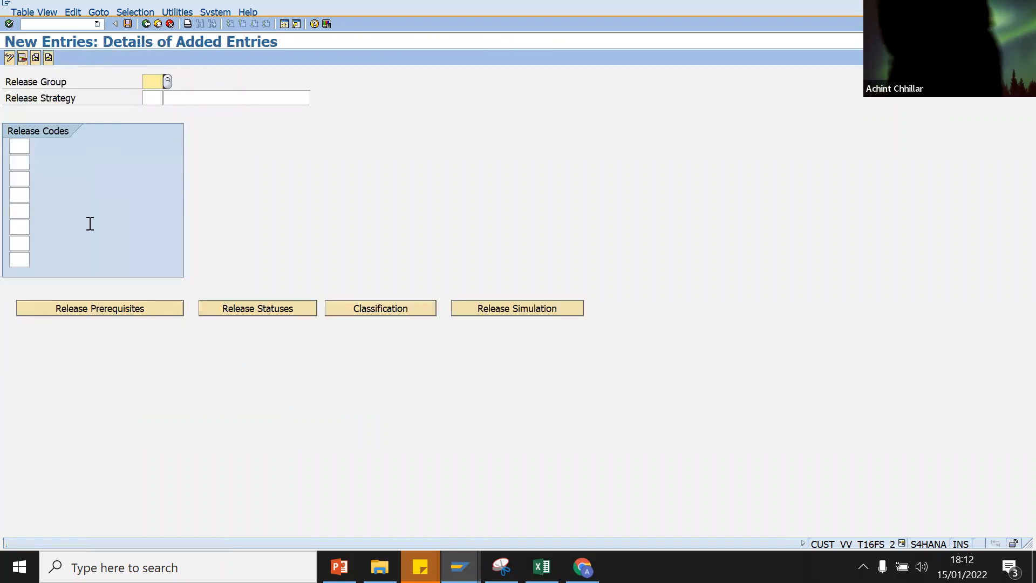
pyautogui.click(168, 82)
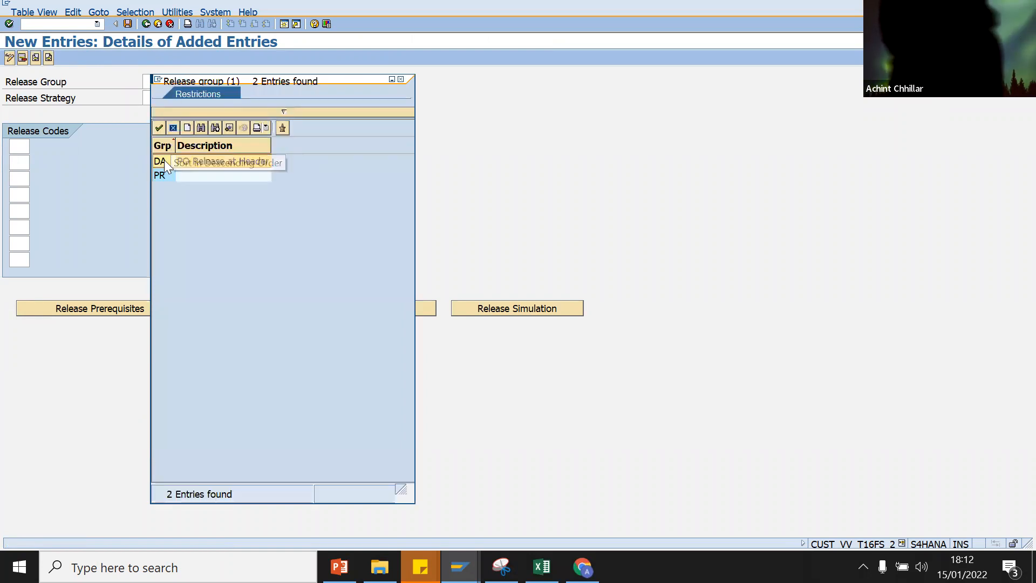
pyautogui.click(162, 161)
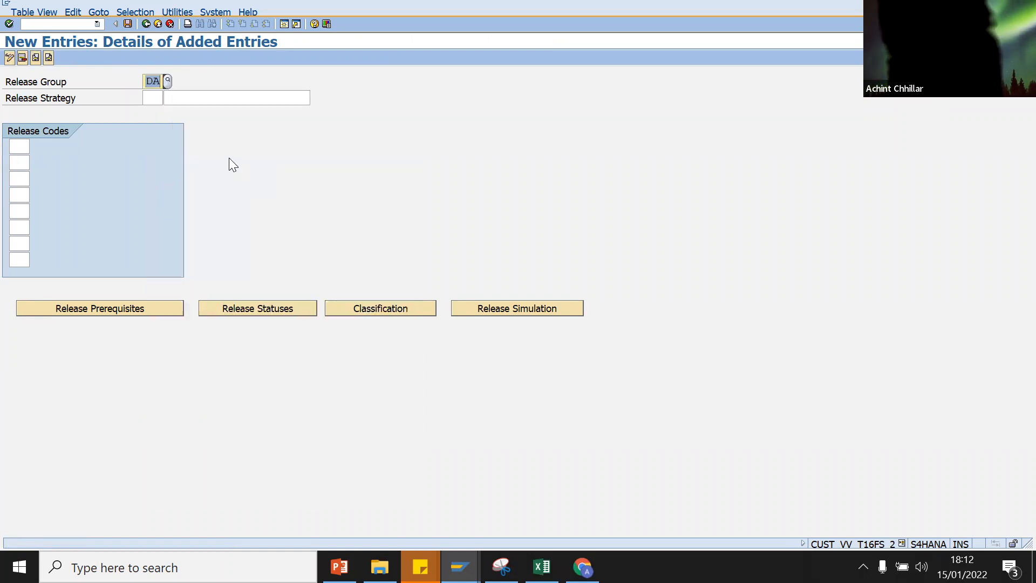
# Step: Name the strategy A1 'Director PO' and assign release code 11 Director
pyautogui.click(155, 98)
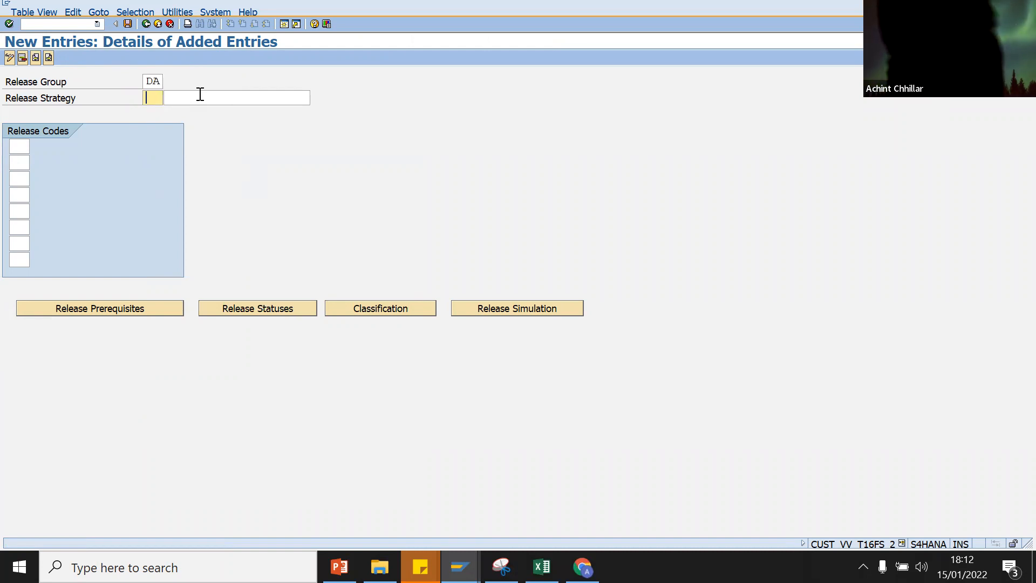
pyautogui.write('A1')
pyautogui.press('Tab')
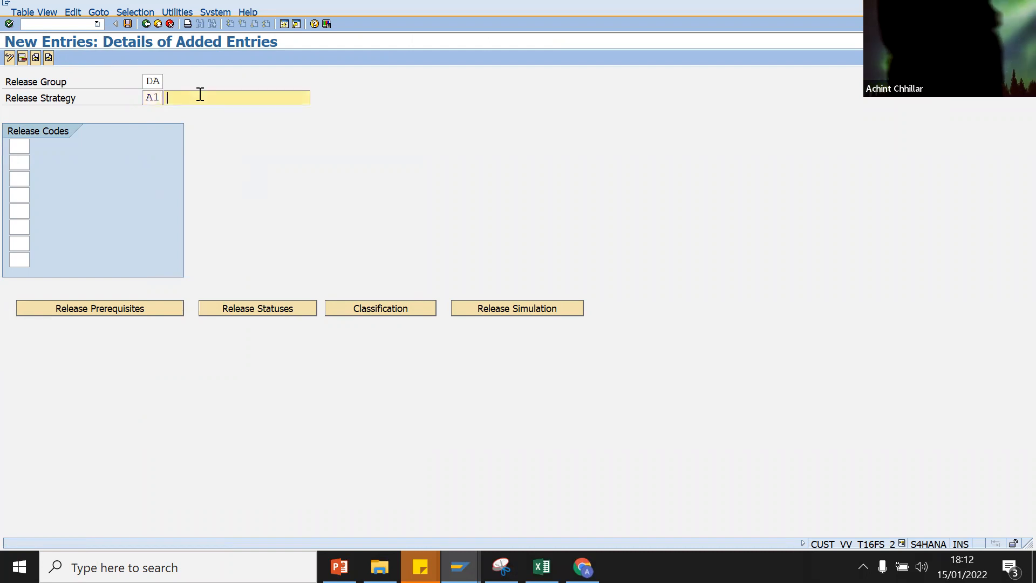
pyautogui.write('Director')
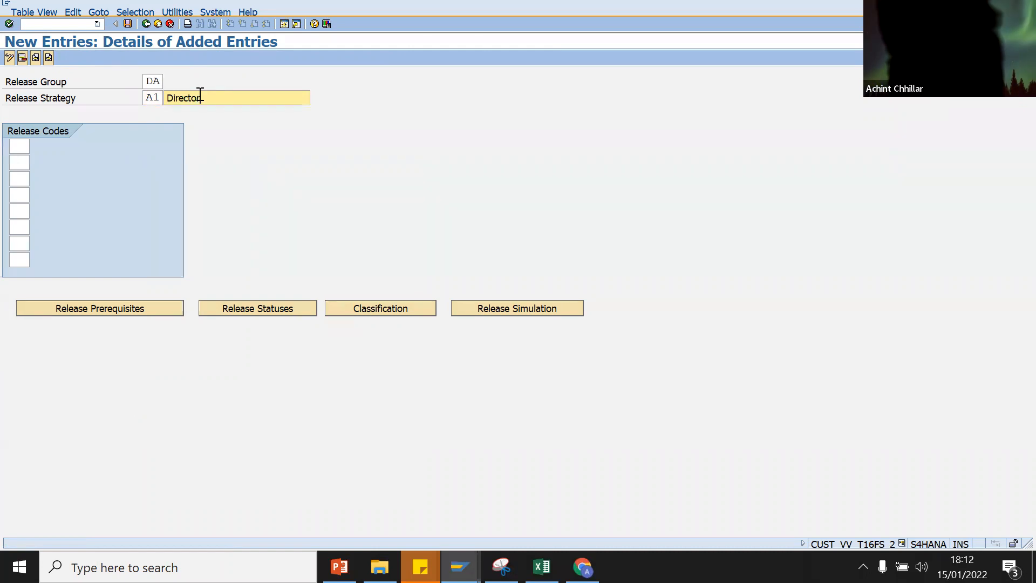
pyautogui.click(21, 149)
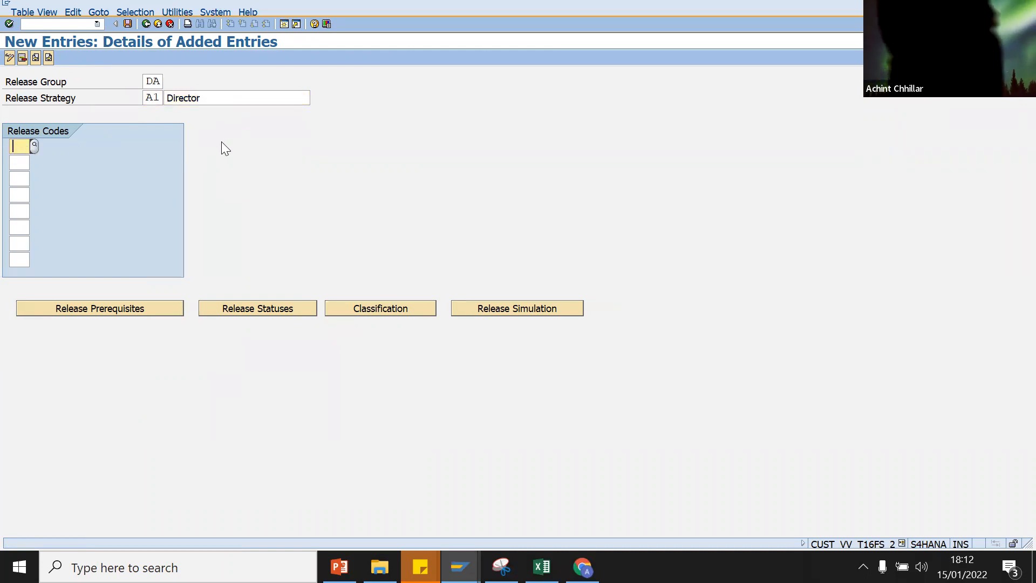
pyautogui.click(223, 101)
pyautogui.write('PO')
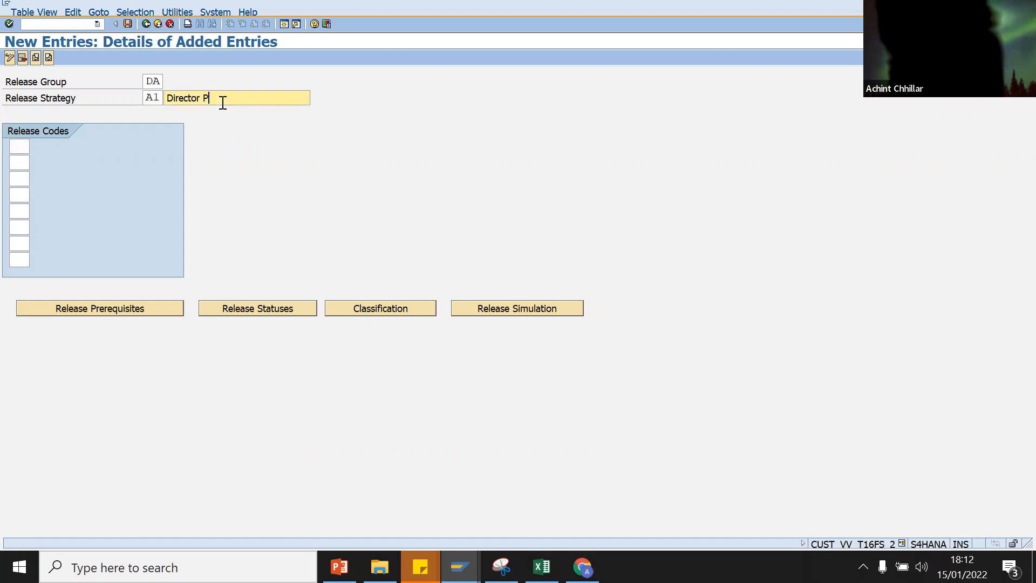
pyautogui.click(16, 151)
pyautogui.click(35, 145)
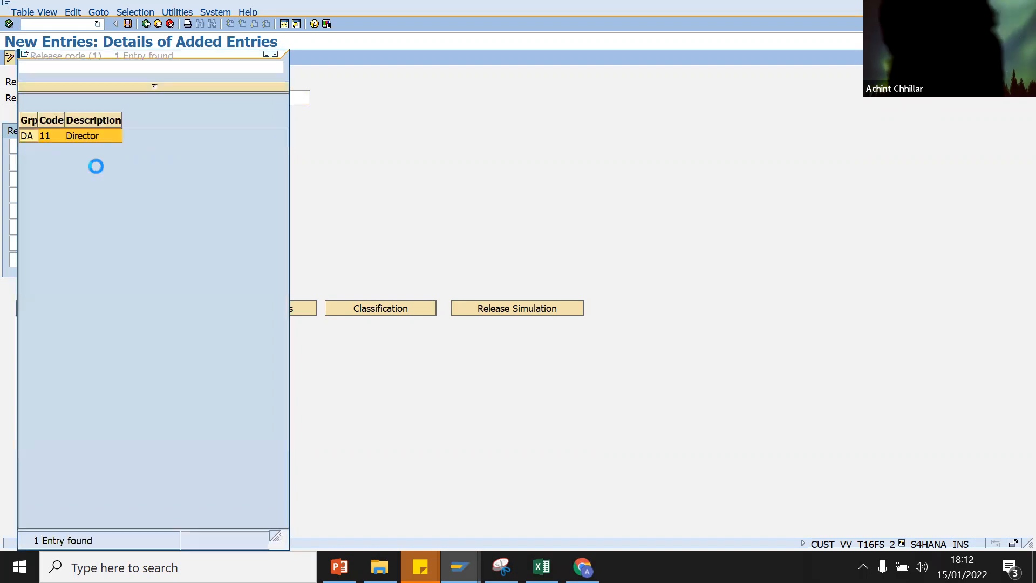
pyautogui.doubleClick(28, 135)
pyautogui.press('Return')
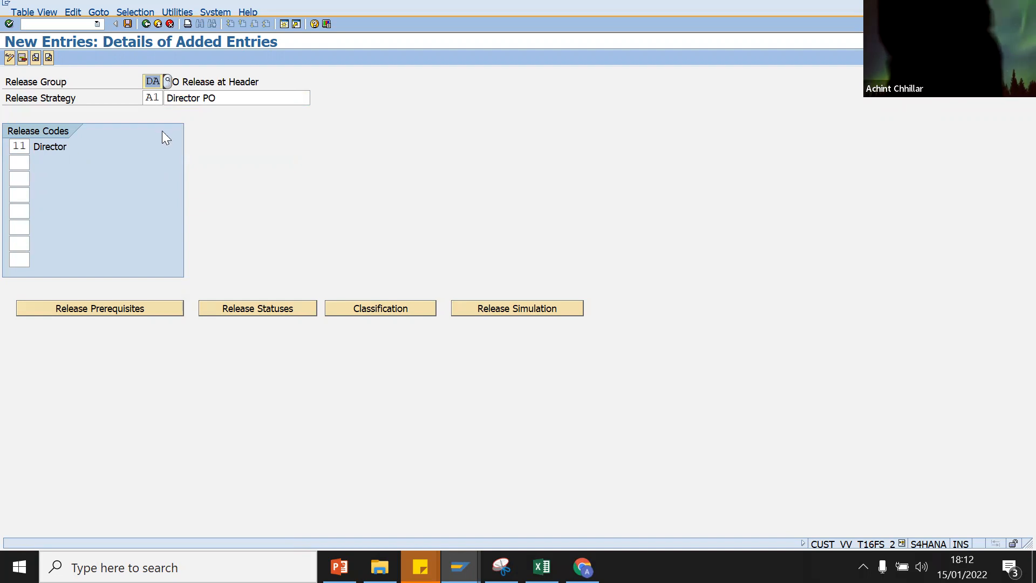
# Step: Accept the default release prerequisites and release statuses for strategy DA/A1
pyautogui.click(116, 312)
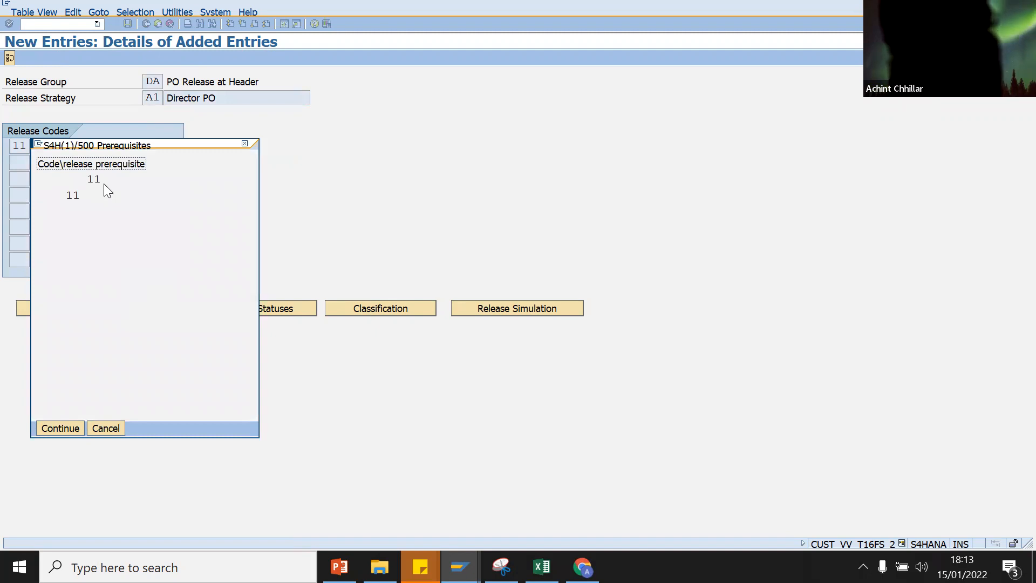
pyautogui.click(54, 425)
pyautogui.click(272, 306)
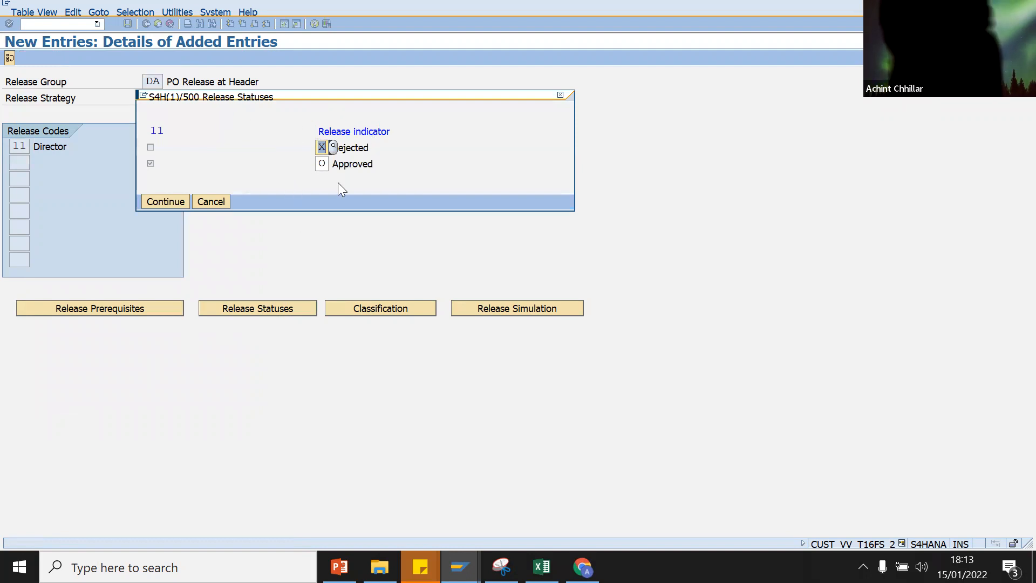
pyautogui.click(163, 202)
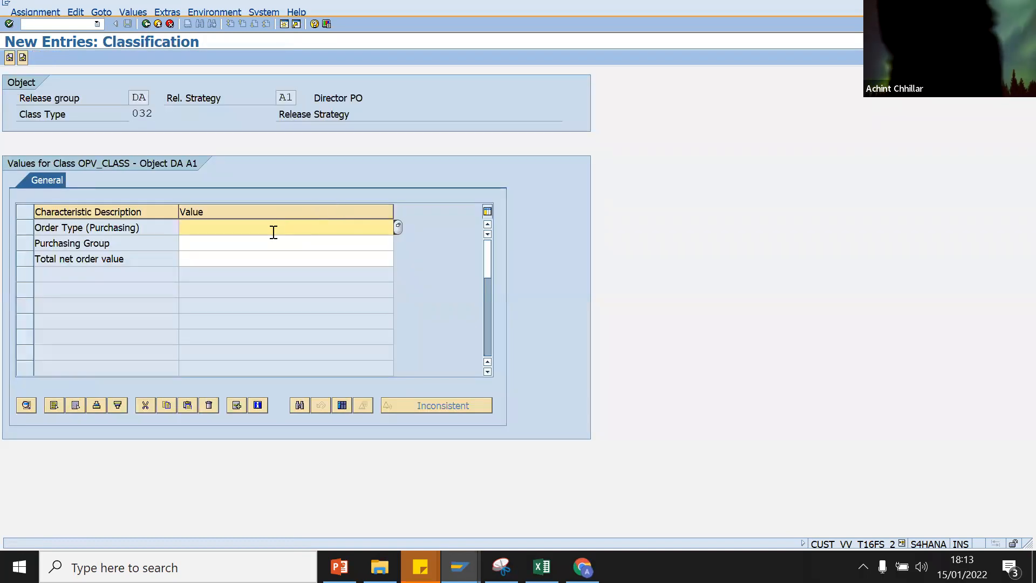
# Step: Choose NBSS as the Order Type value, then switch over to the Display IMG window
pyautogui.click(398, 227)
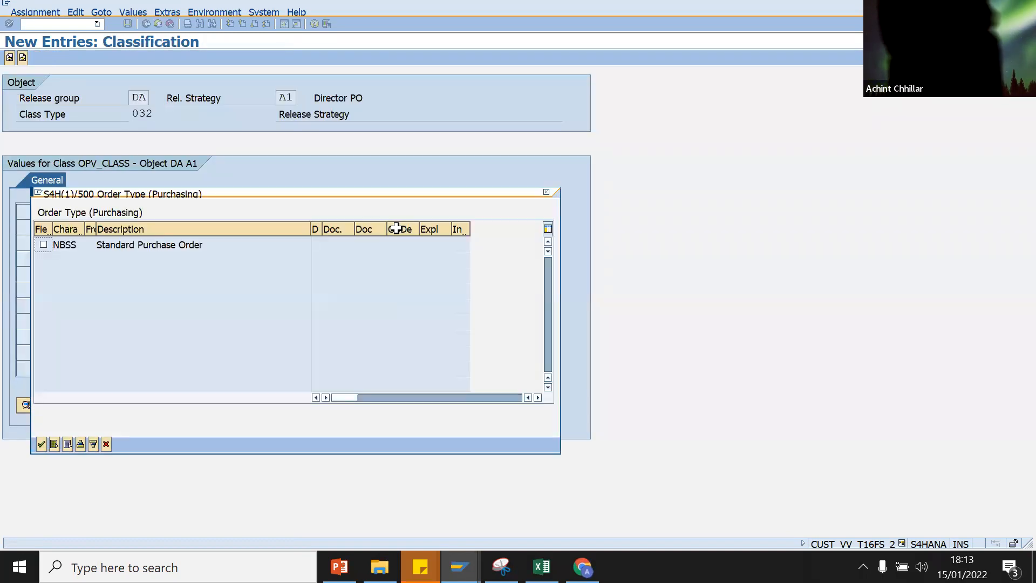
pyautogui.click(44, 246)
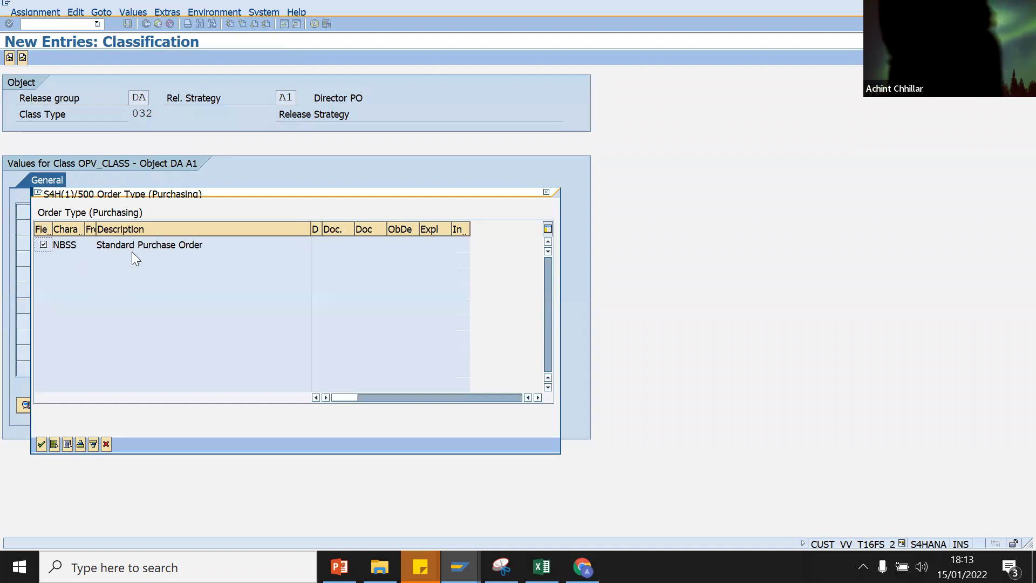
pyautogui.click(42, 445)
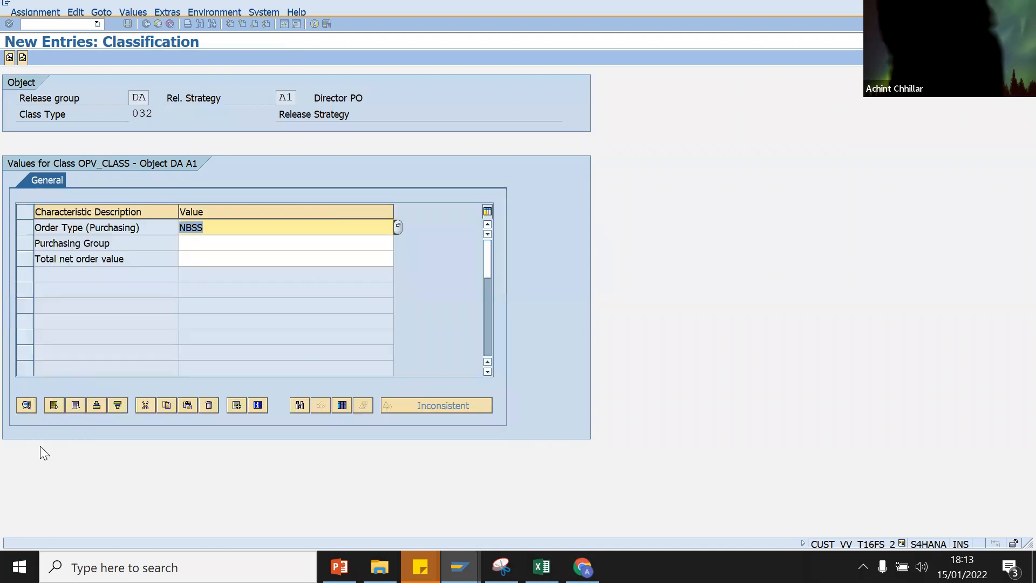
pyautogui.click(195, 246)
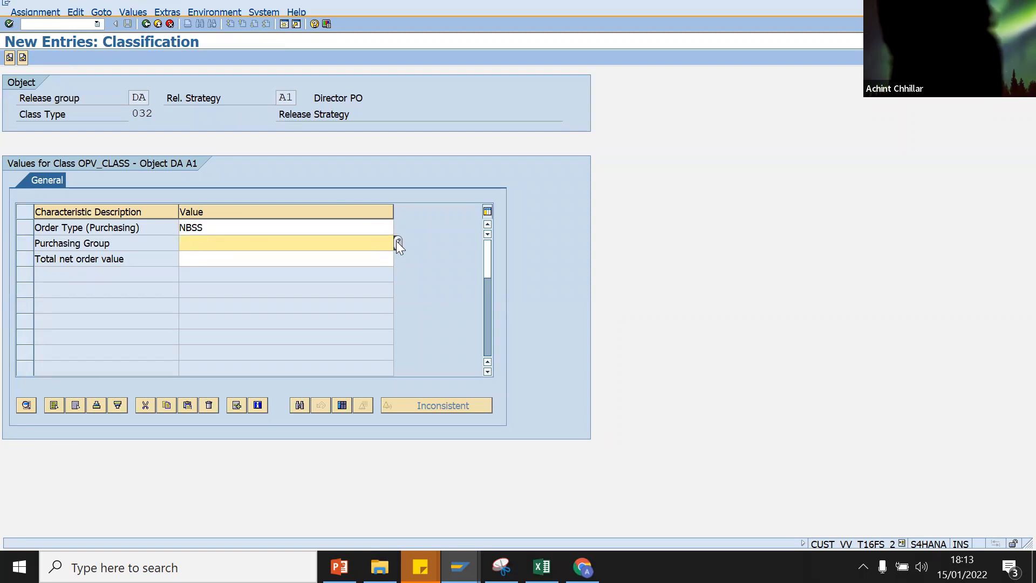
pyautogui.click(644, 507)
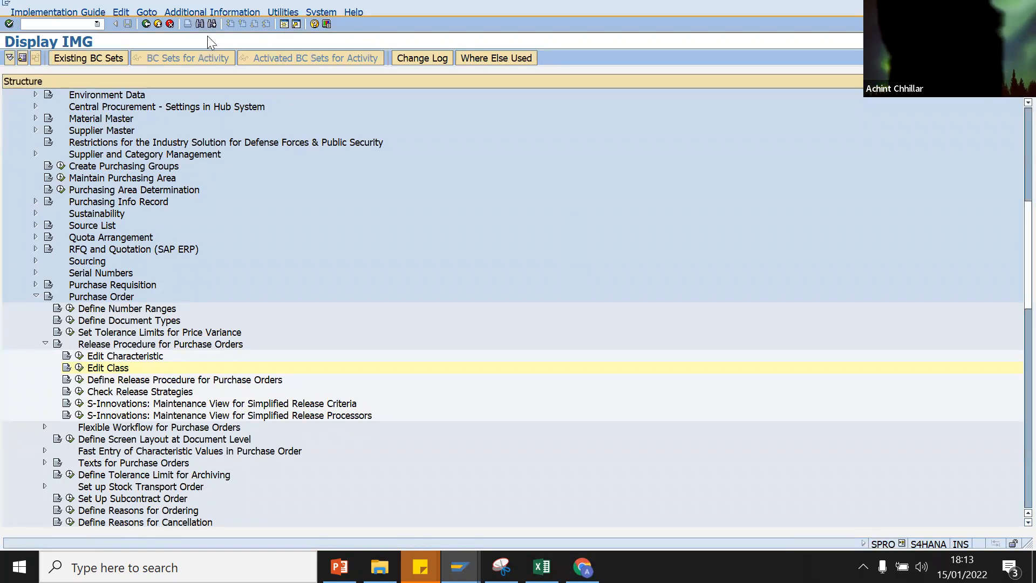
pyautogui.press('F3')
# Step: Display the existing purchase order with ME23N to check its organisational data
pyautogui.write('me23n')
pyautogui.press('Return')
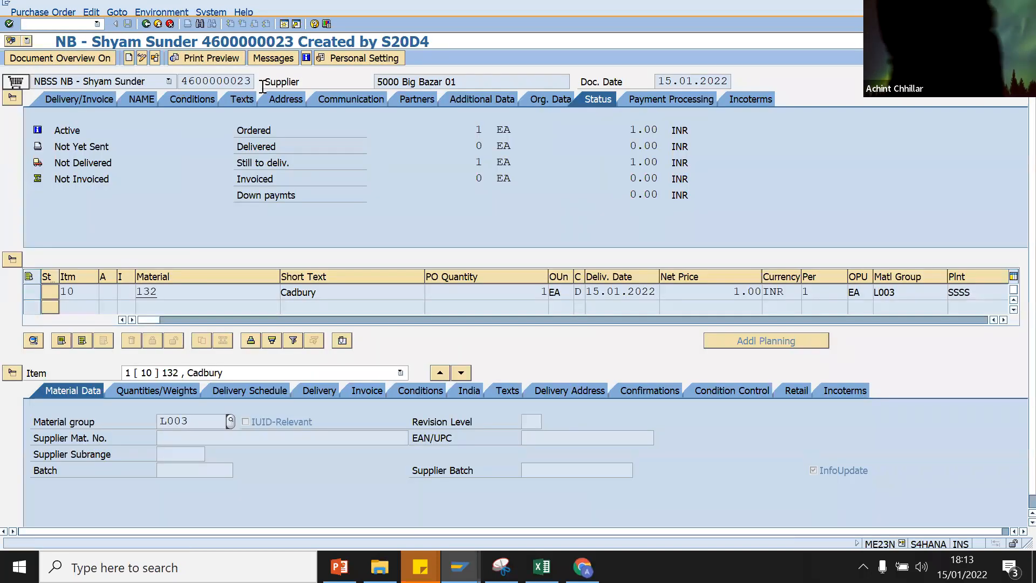
pyautogui.click(534, 100)
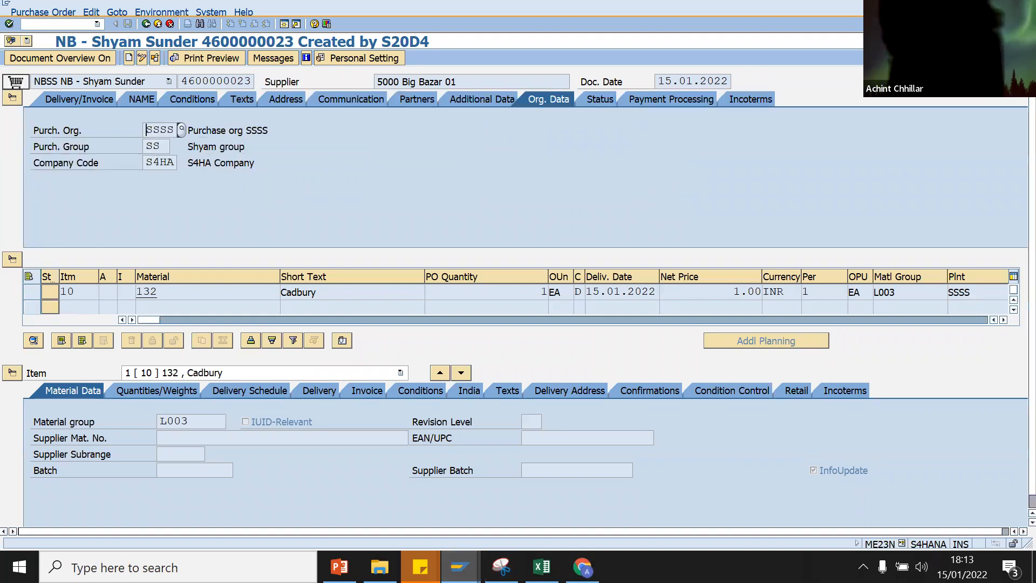
pyautogui.moveTo(459, 566)
pyautogui.click(401, 508)
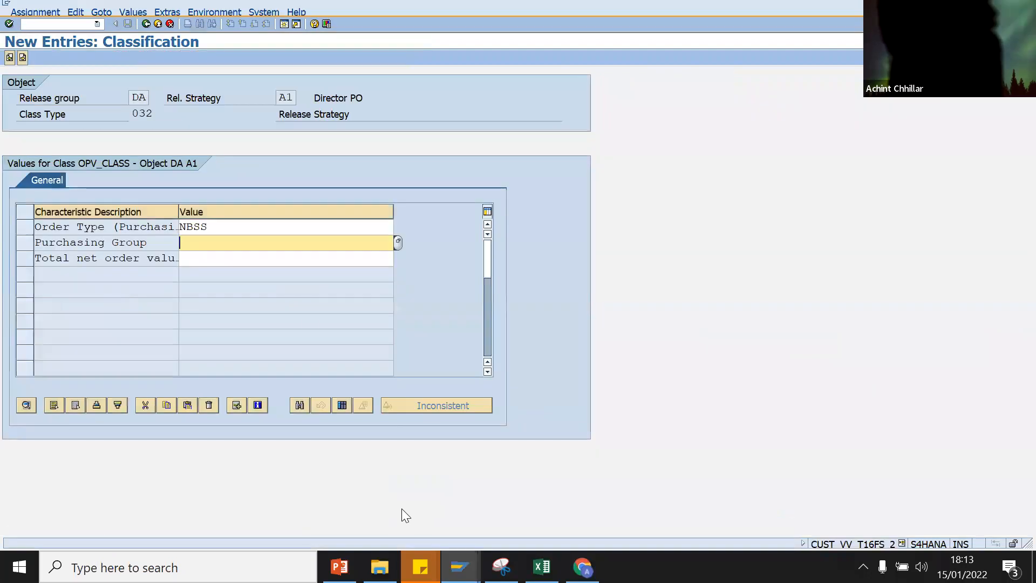
# Step: Enter Purchasing Group SS on strategy A1's classification
pyautogui.click(396, 238)
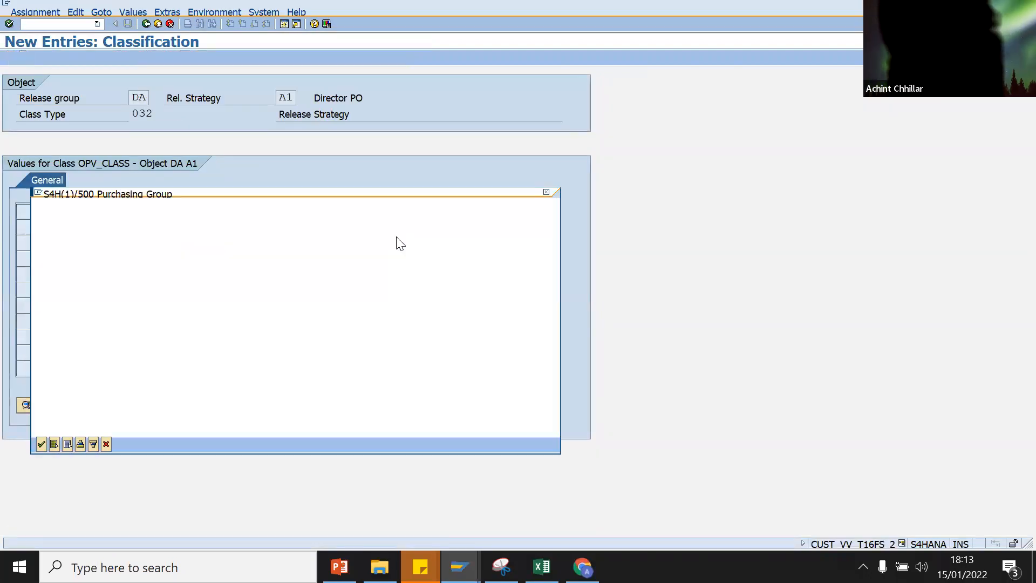
pyautogui.write('SS')
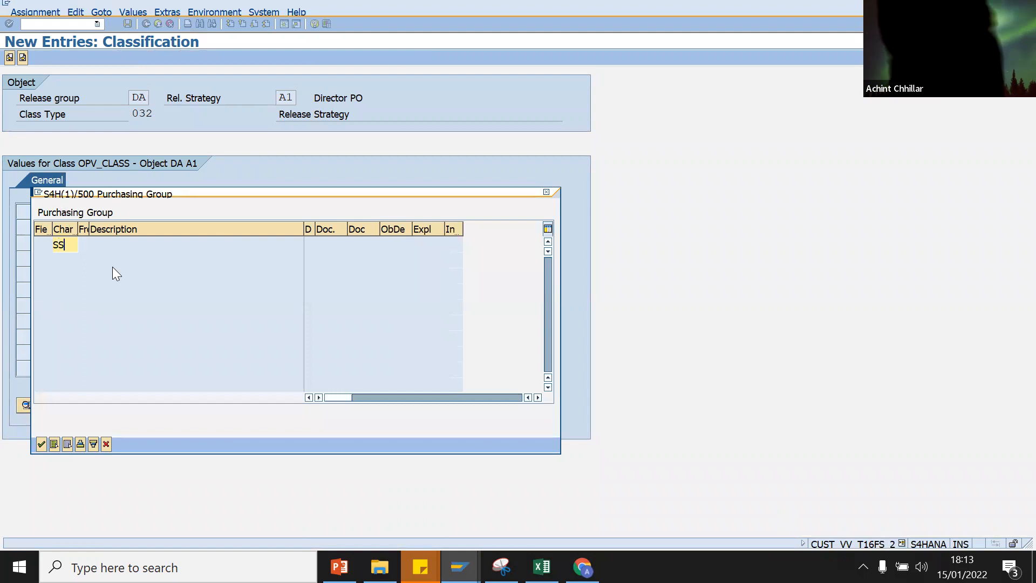
pyautogui.click(41, 443)
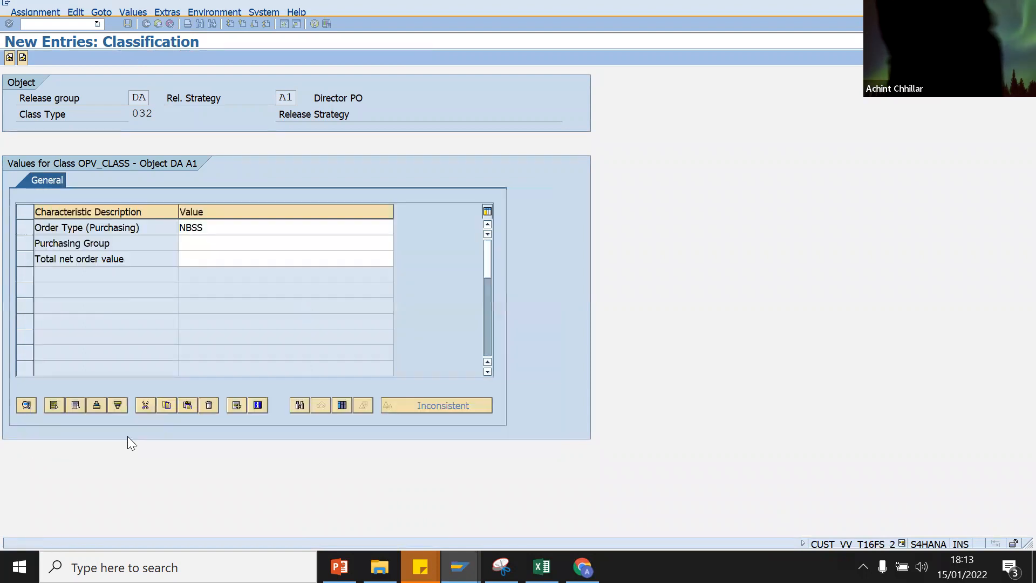
pyautogui.click(216, 260)
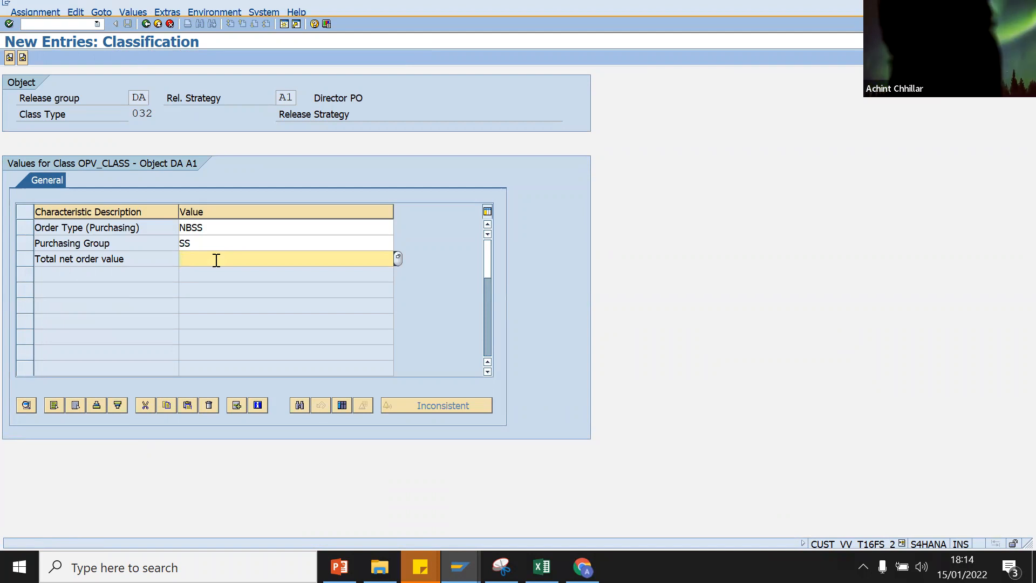
# Step: Try <0.01, then >0.01 as Total net order value, then open its multiple-values entry window
pyautogui.write('<')
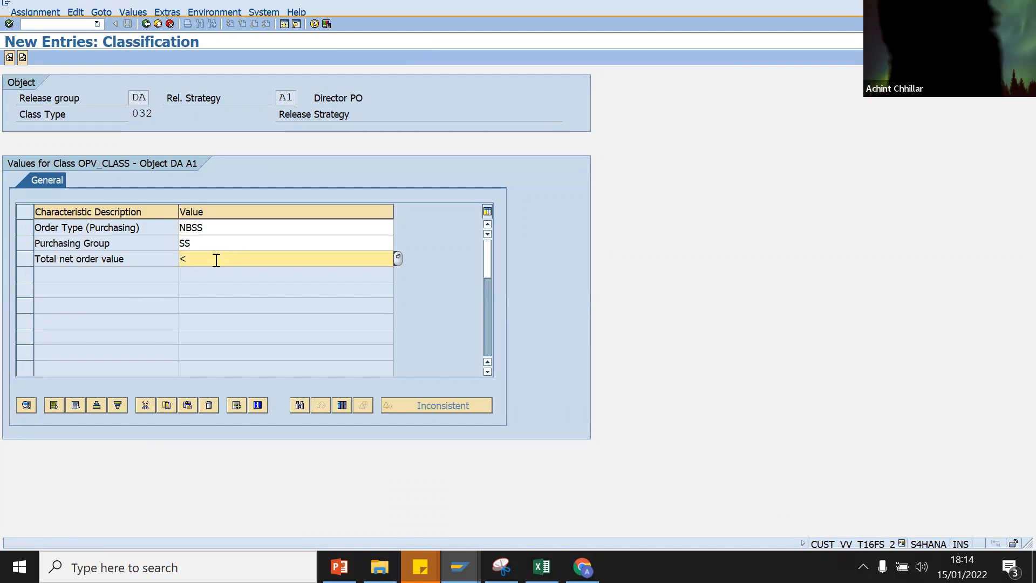
pyautogui.write('0')
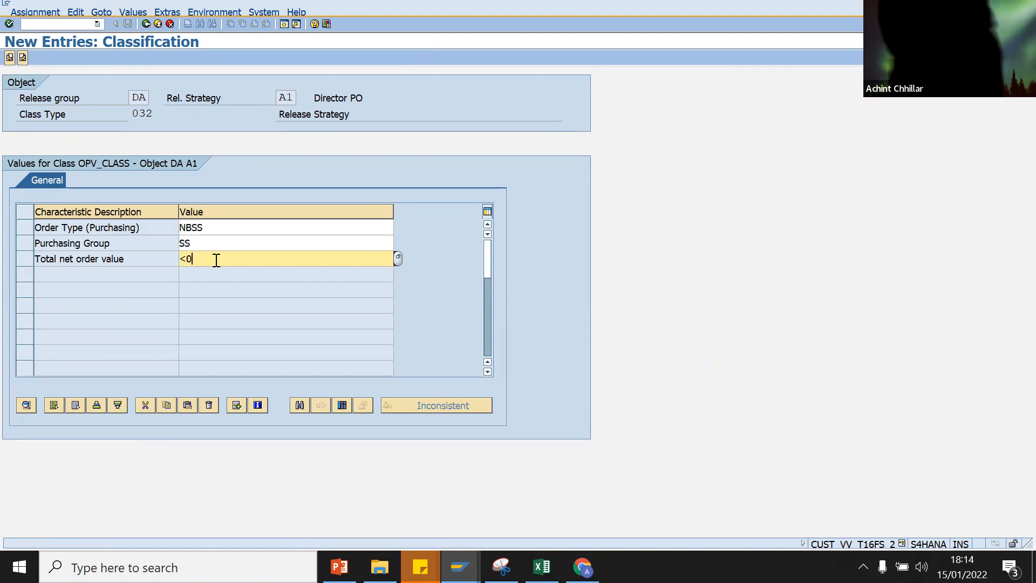
pyautogui.write('.01')
pyautogui.press('Return')
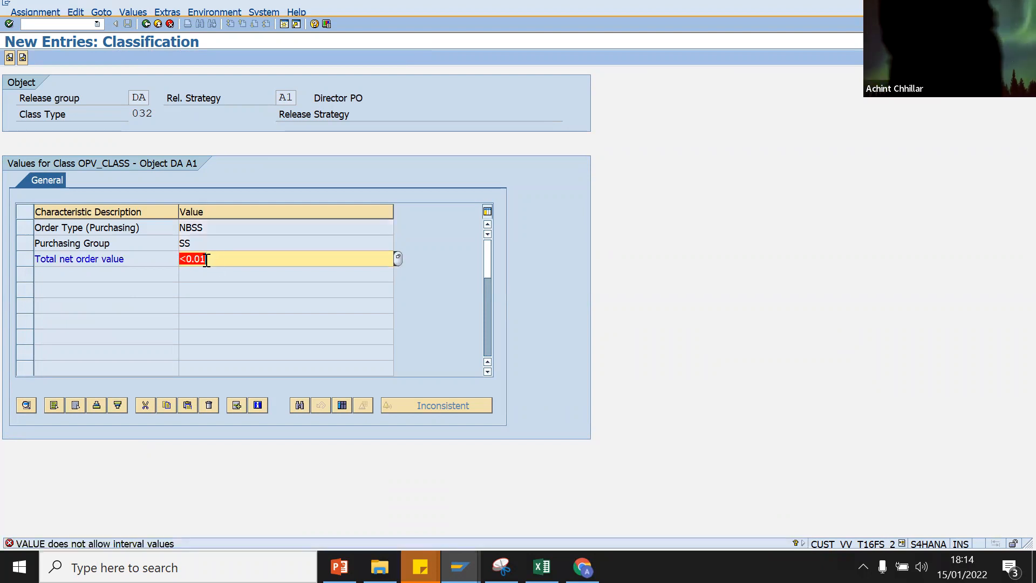
pyautogui.click(188, 260)
pyautogui.press('BackSpace')
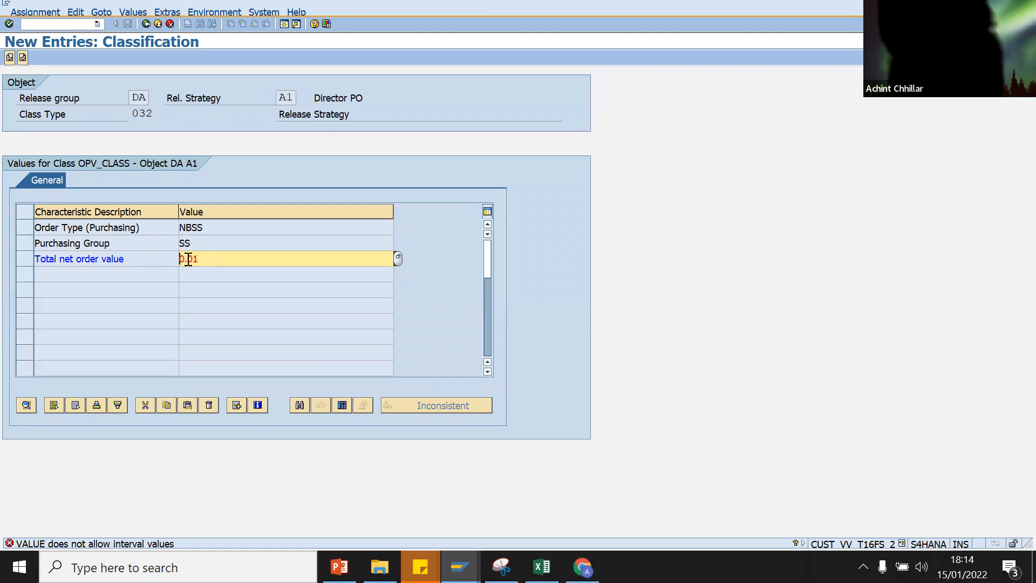
pyautogui.write('>')
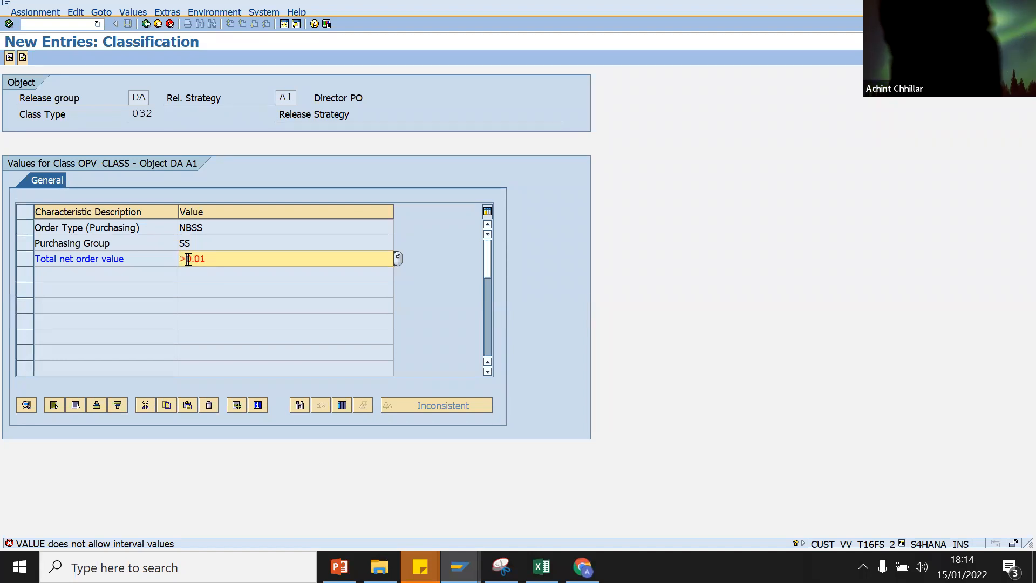
pyautogui.press('Return')
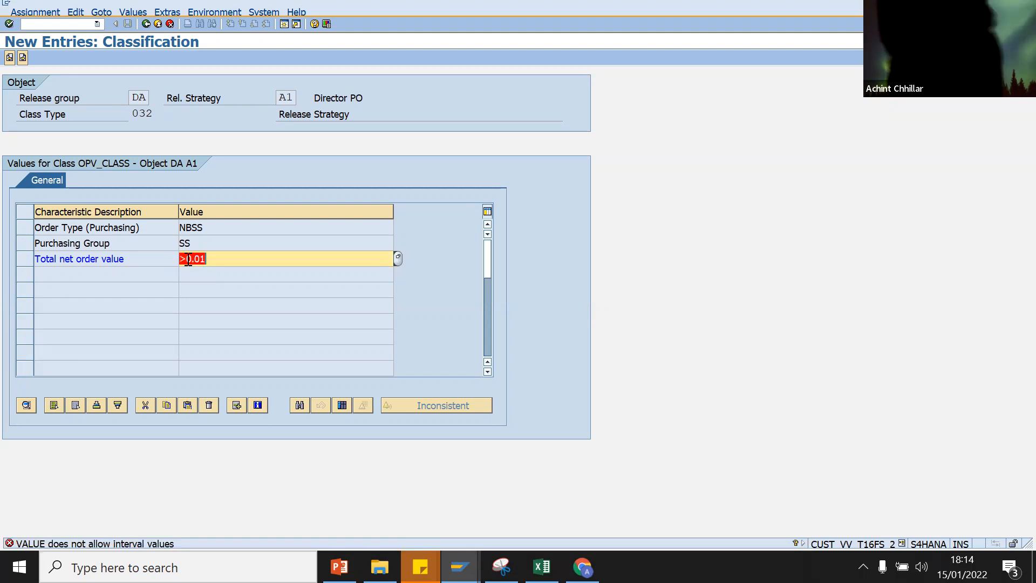
pyautogui.press('Return')
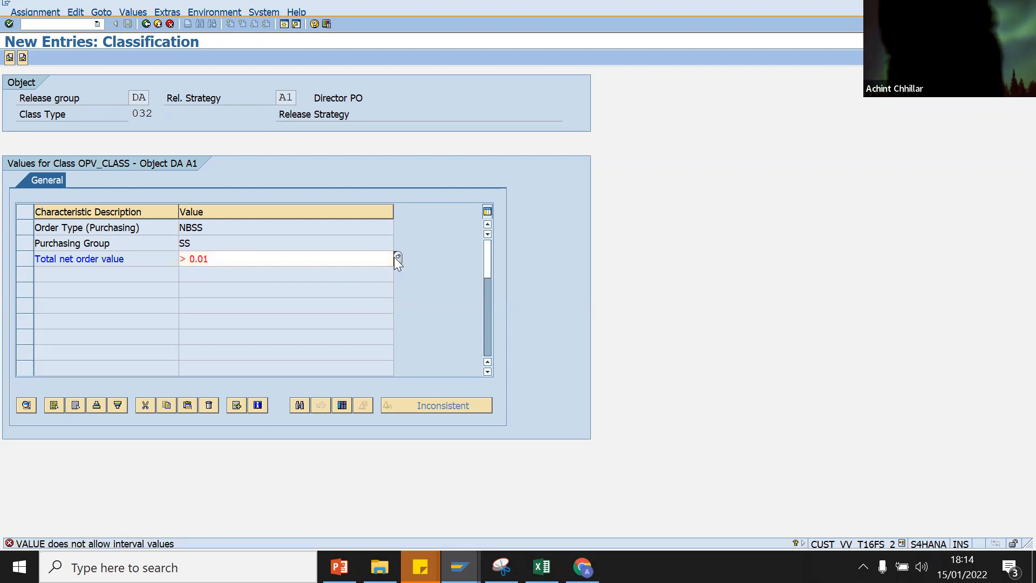
pyautogui.click(394, 257)
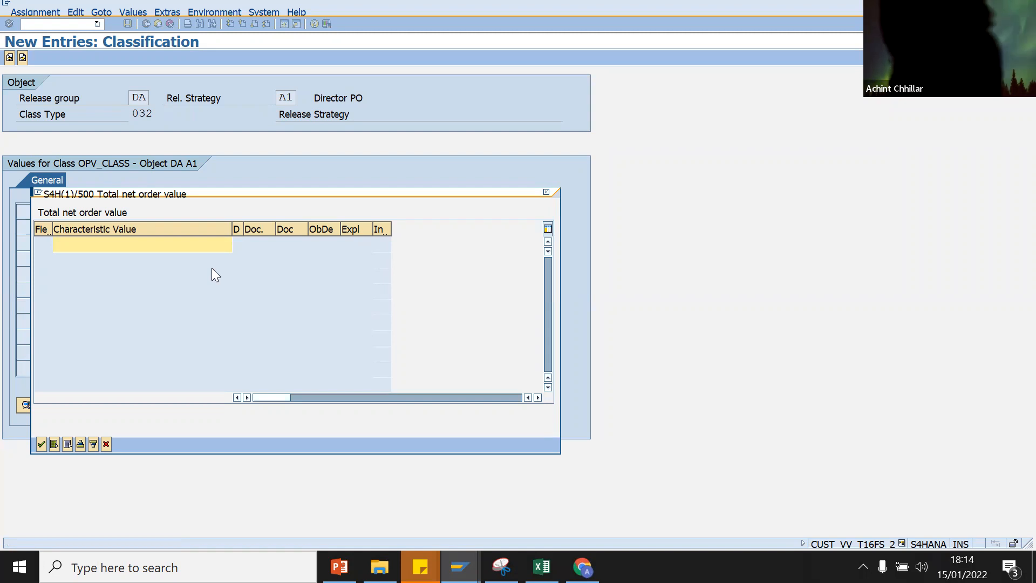
# Step: In the entry window, try '> 0.01' and '>0.01', dismissing each interval error
pyautogui.write('>')
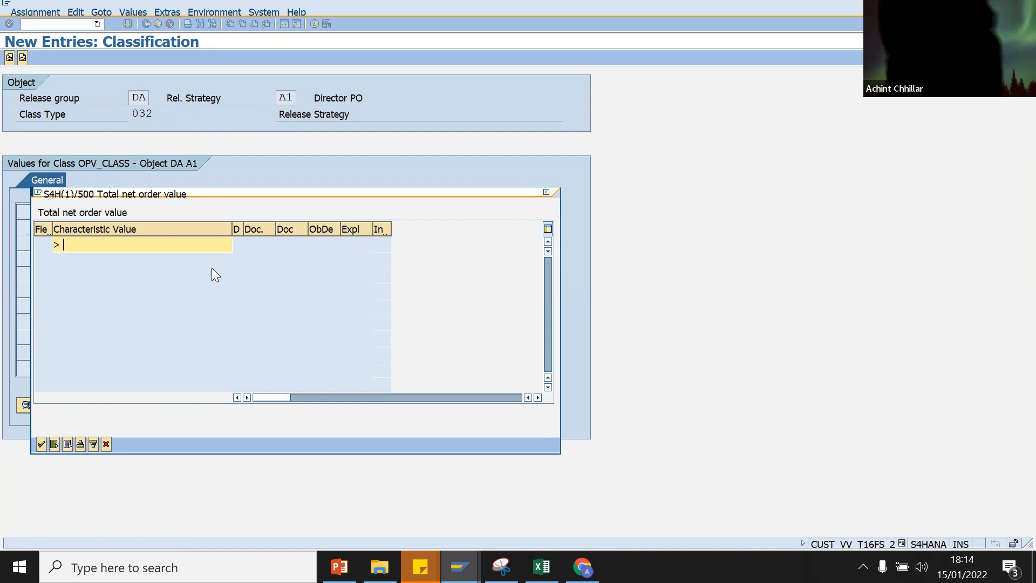
pyautogui.write(' 0.0')
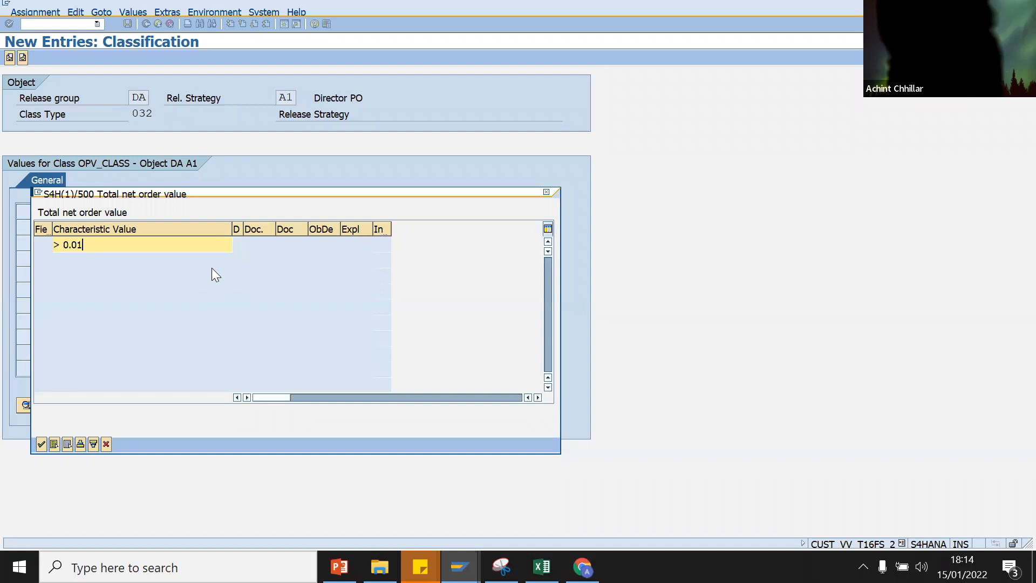
pyautogui.write('1')
pyautogui.click(41, 443)
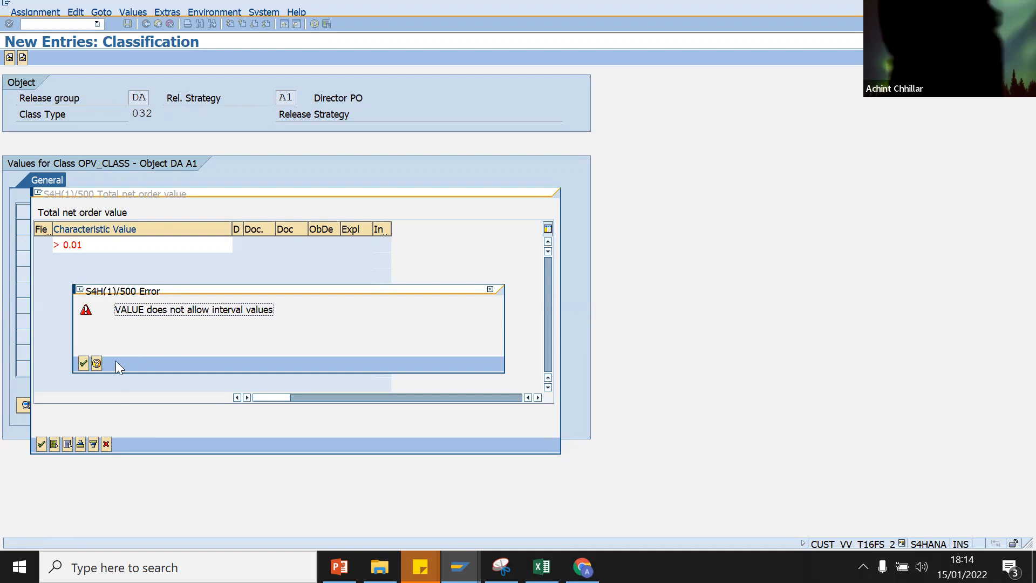
pyautogui.click(84, 363)
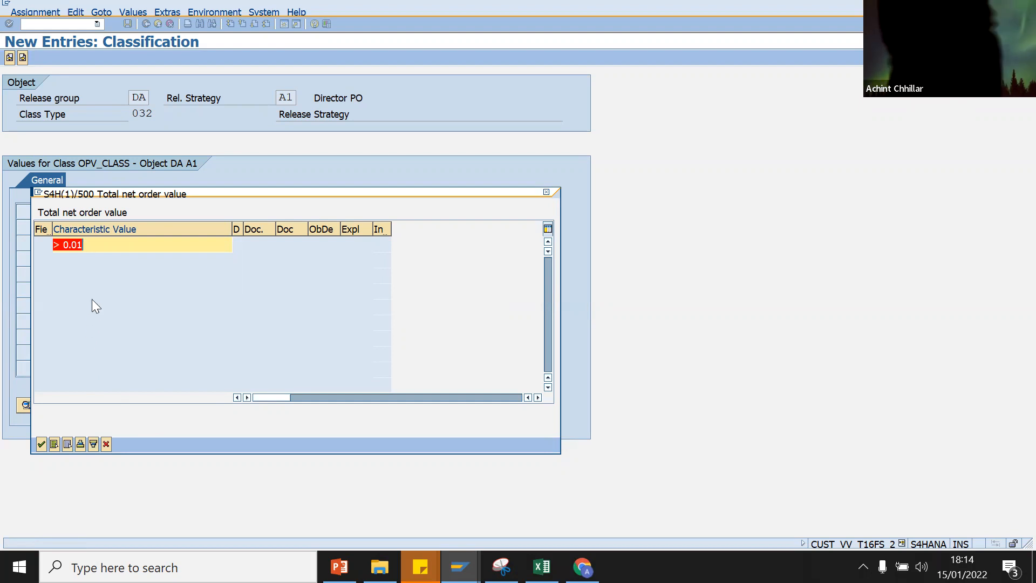
pyautogui.moveTo(184, 195); pyautogui.dragTo(214, 246)
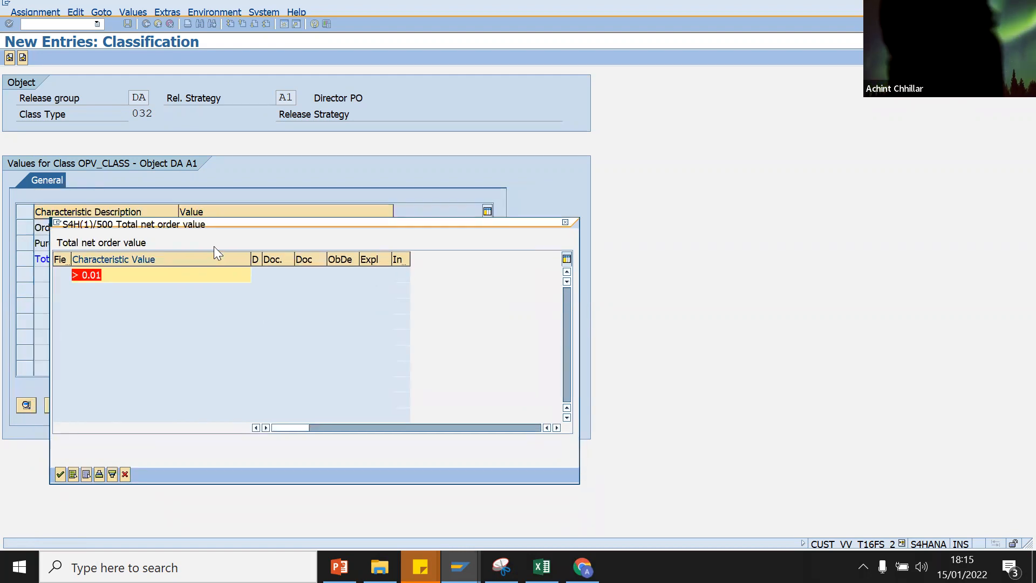
pyautogui.moveTo(205, 225); pyautogui.dragTo(351, 152)
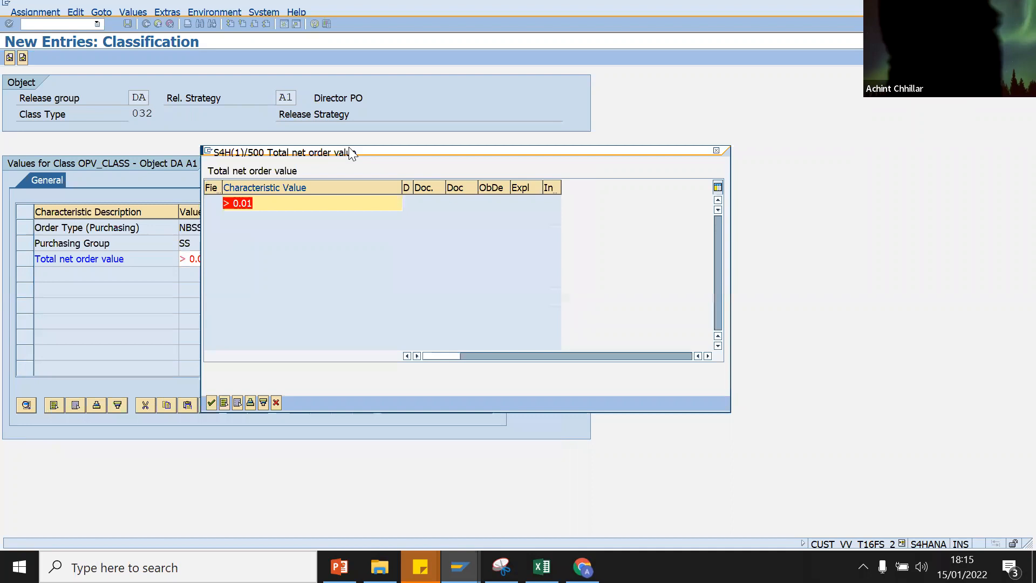
pyautogui.click(235, 204)
pyautogui.press('BackSpace')
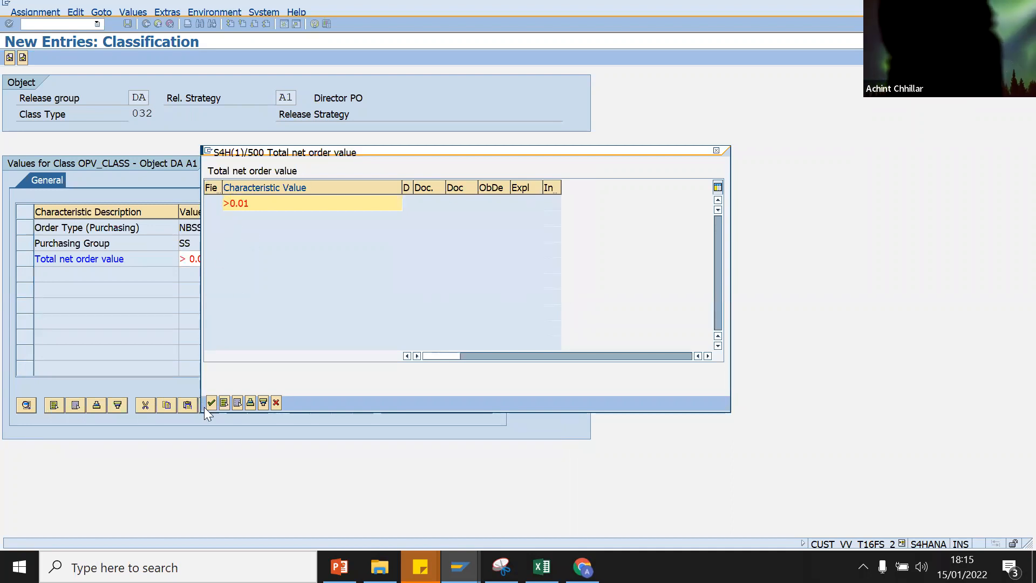
pyautogui.click(210, 403)
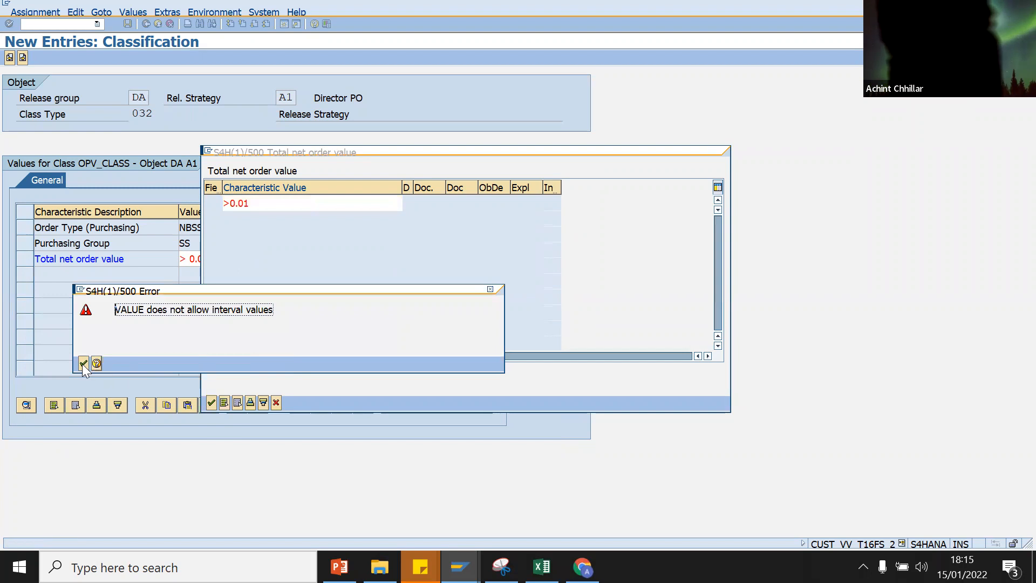
pyautogui.click(83, 363)
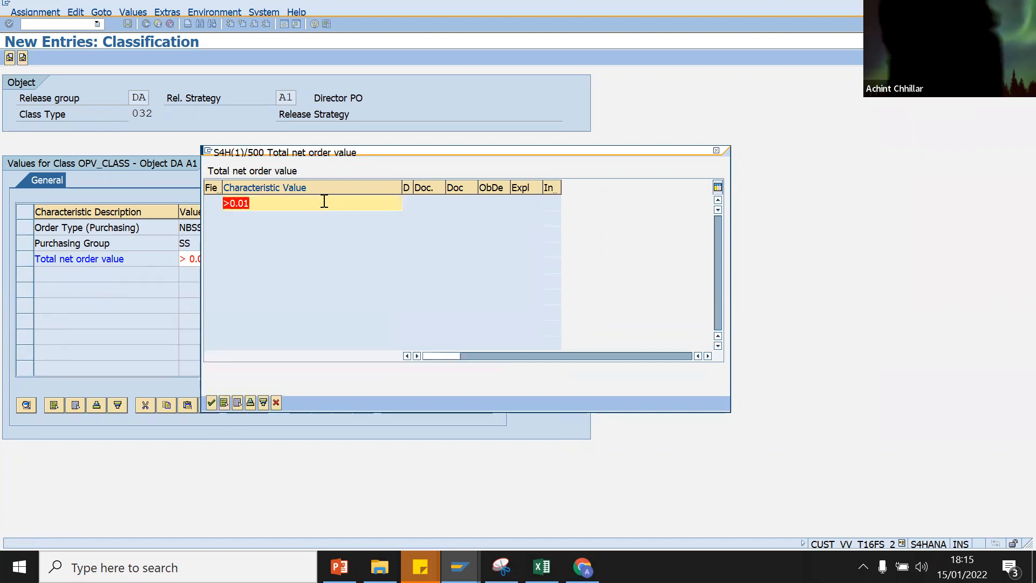
# Step: Try the range 0.01 - 1000, dismiss the interval error, and cancel the entry window
pyautogui.press('BackSpace')
pyautogui.write('0.01')
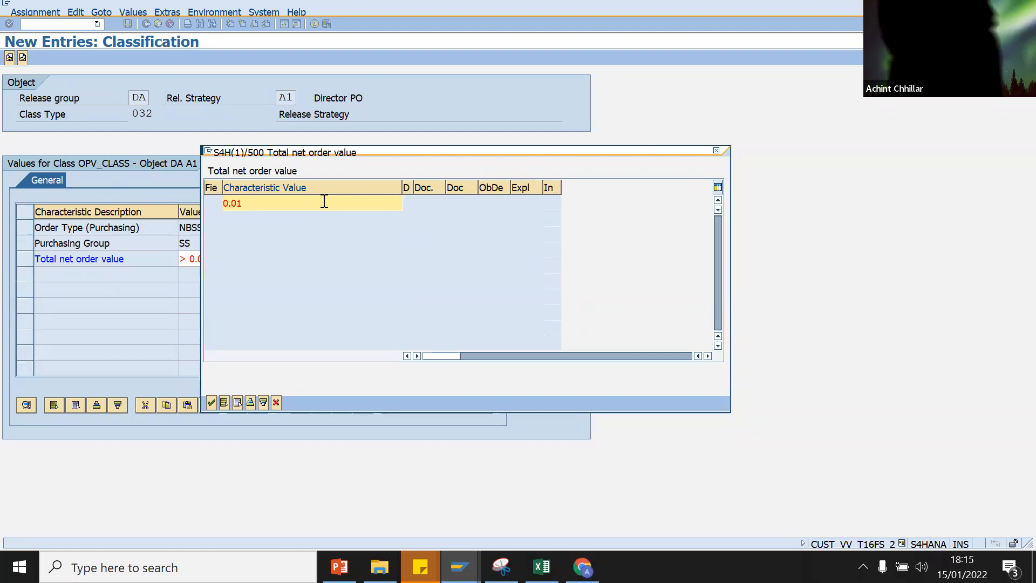
pyautogui.write(' - 1000')
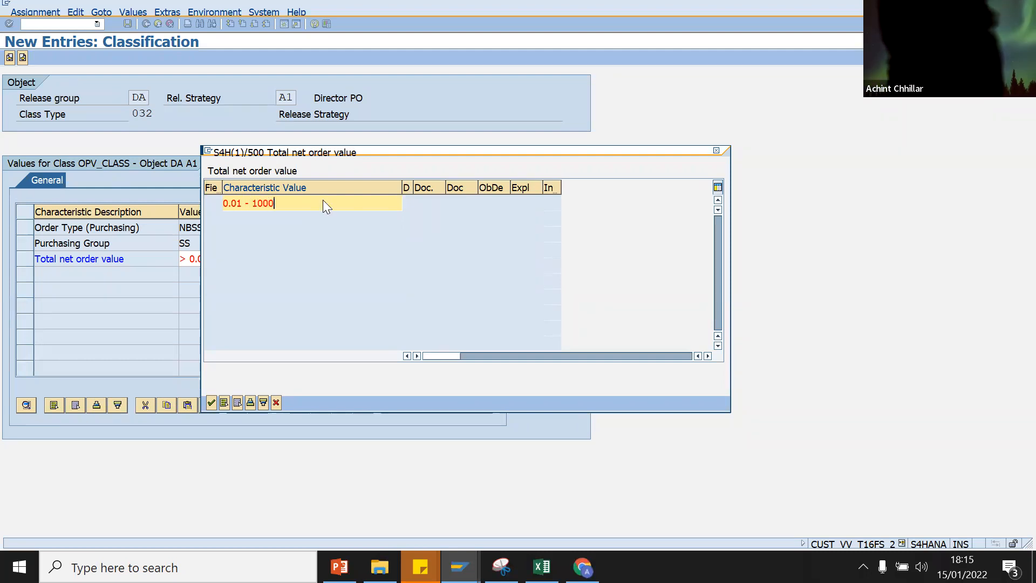
pyautogui.press('Return')
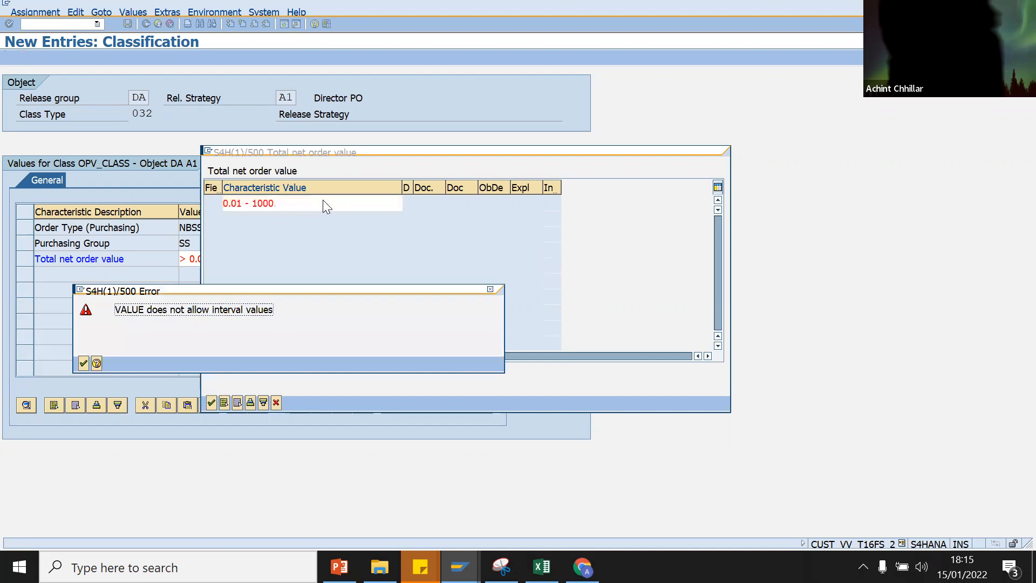
pyautogui.click(83, 363)
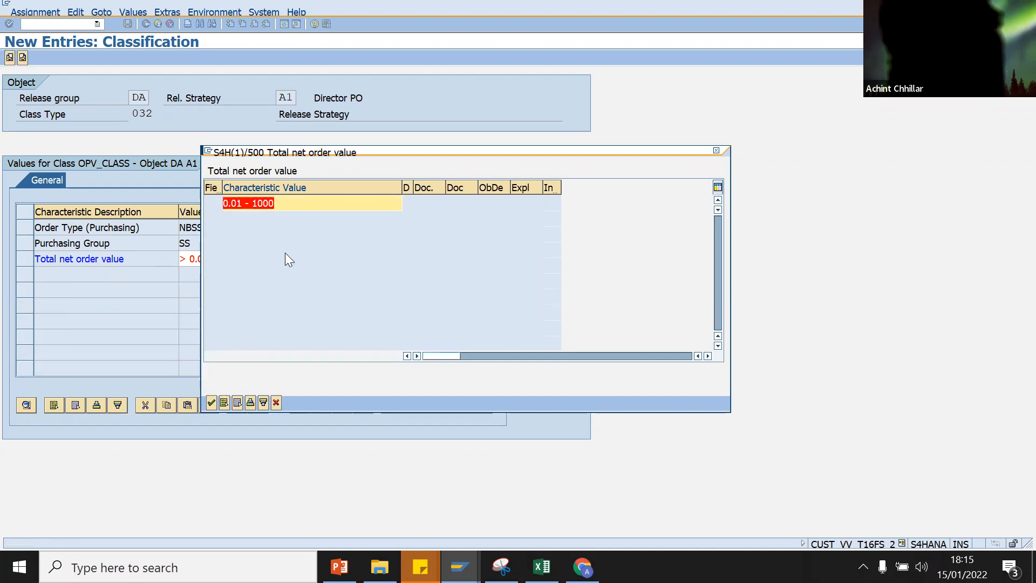
pyautogui.click(278, 406)
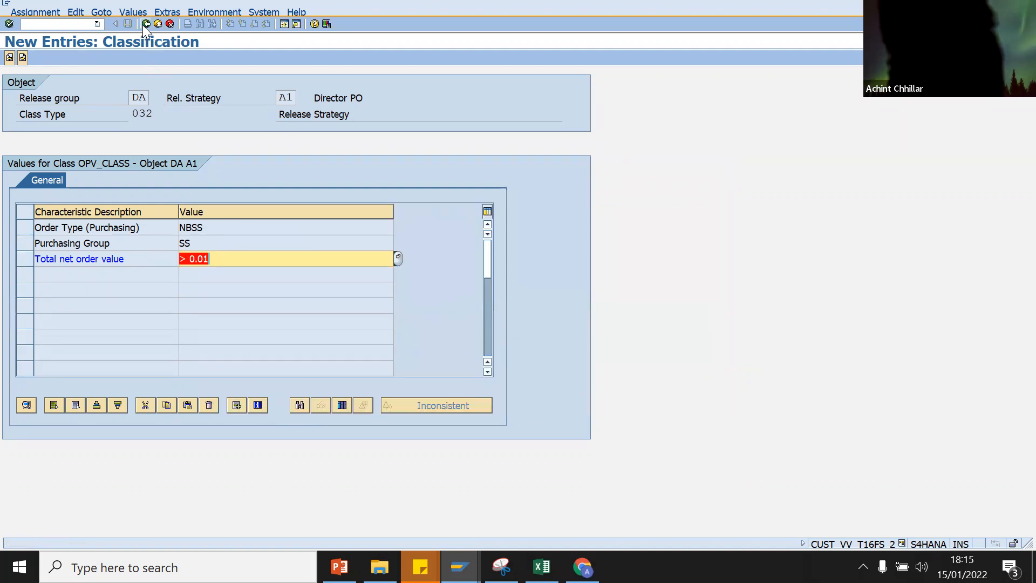
# Step: Delete the > 0.01 order value from the DA/A1 classification and return to the strategy details
pyautogui.press('Delete')
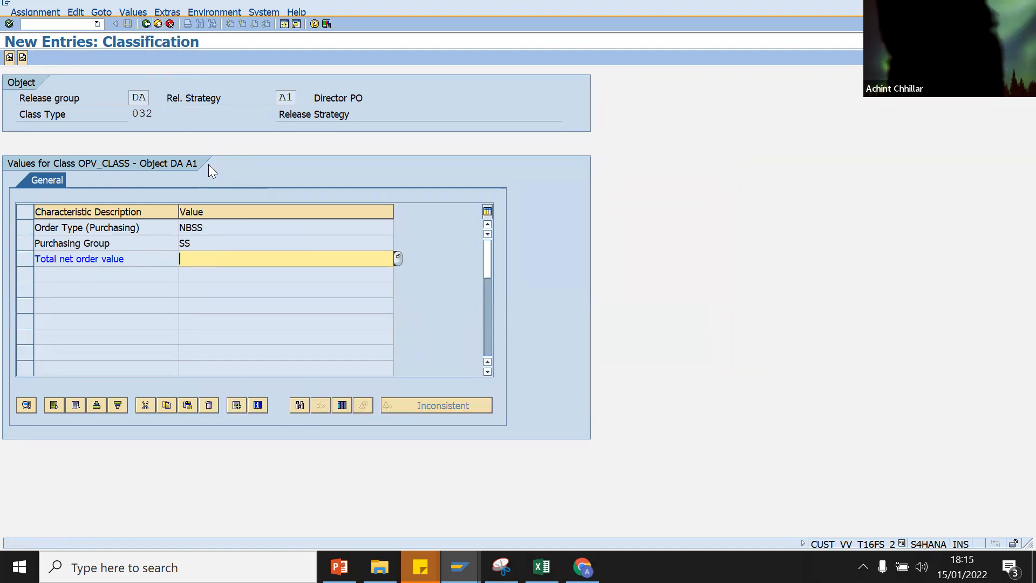
pyautogui.click(143, 25)
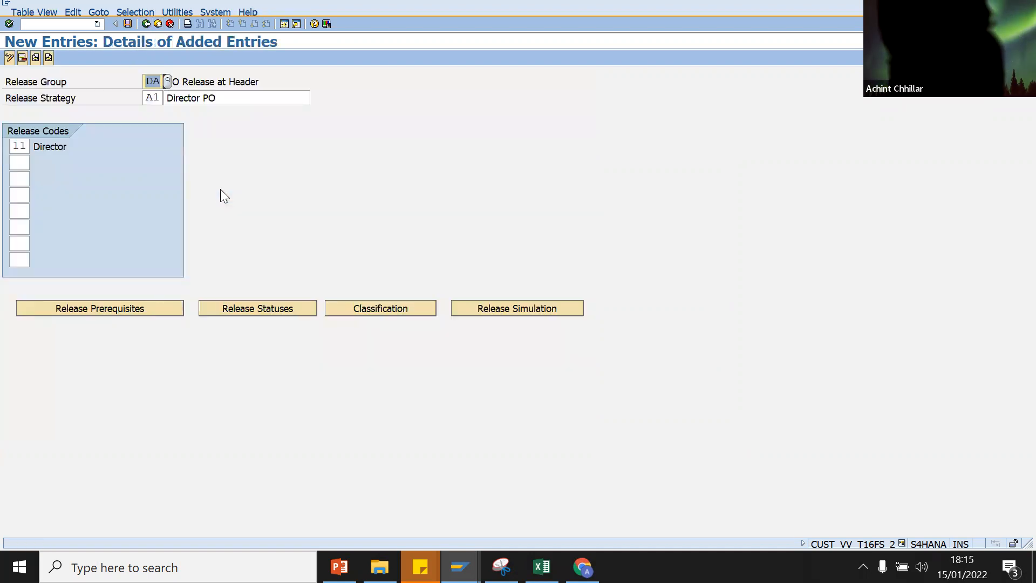
pyautogui.click(354, 308)
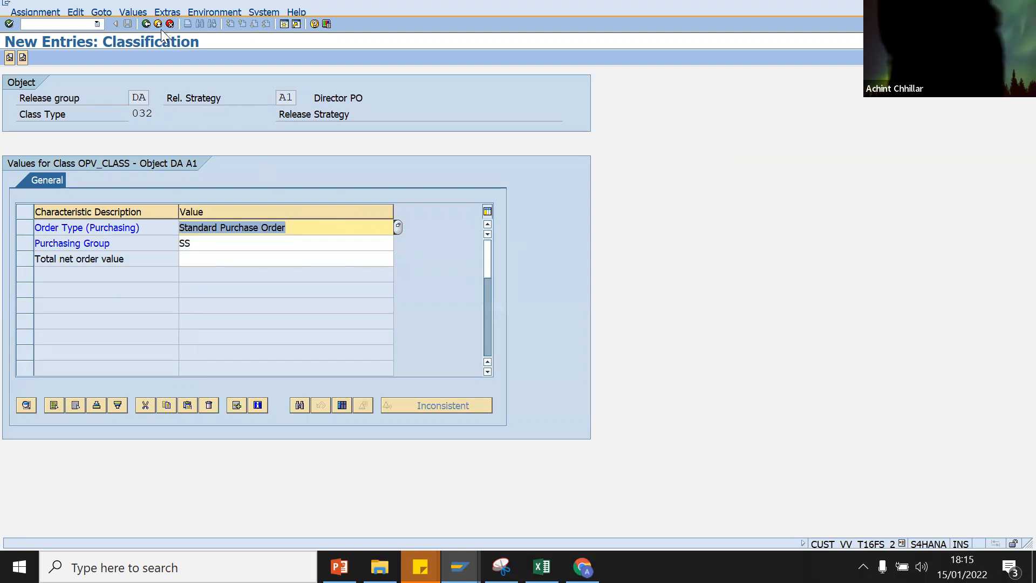
pyautogui.click(156, 24)
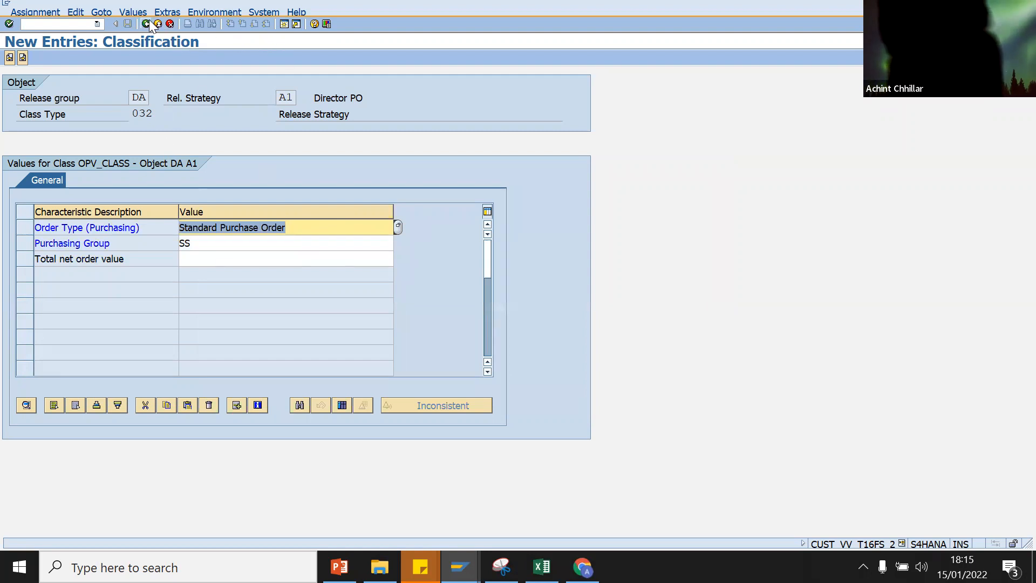
# Step: Simulate the Director's release of strategy A1, toggling set/reset release, then close the simulation
pyautogui.click(487, 318)
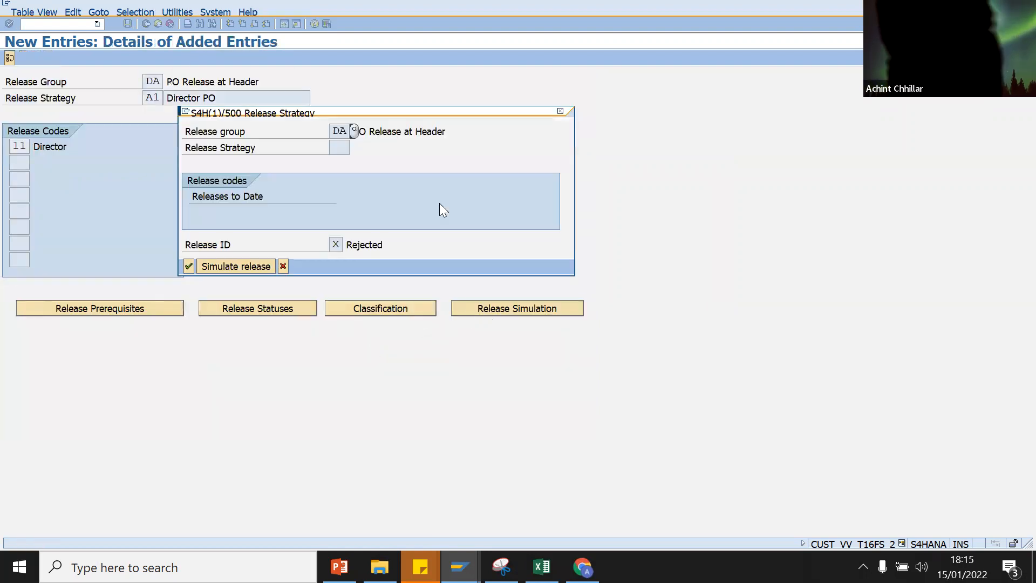
pyautogui.click(188, 269)
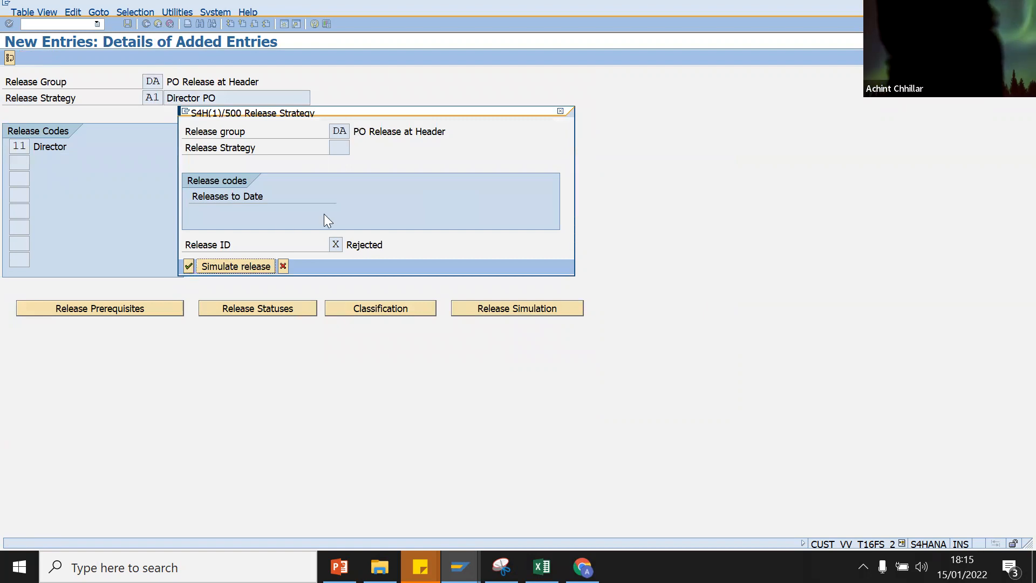
pyautogui.click(236, 264)
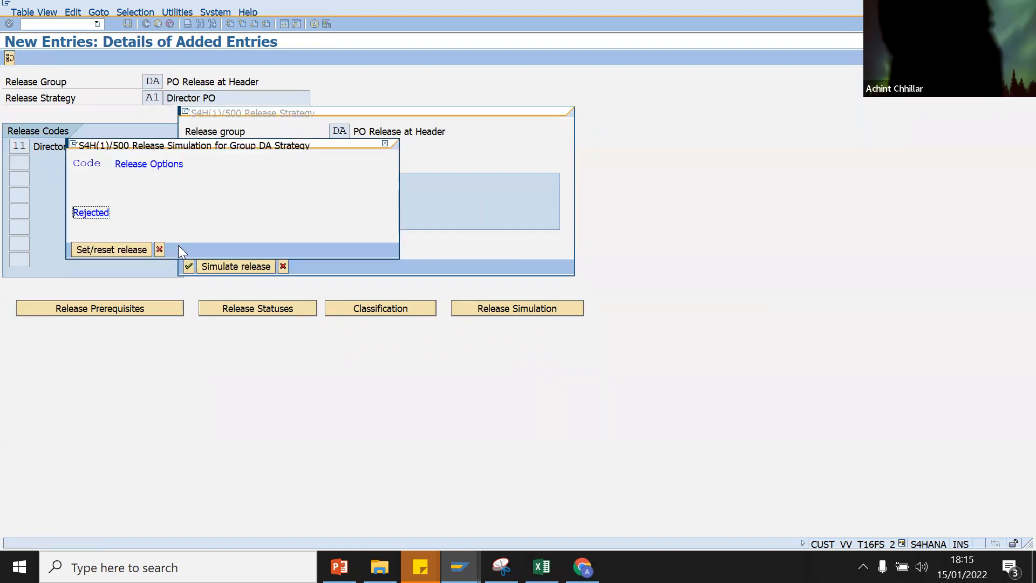
pyautogui.click(106, 253)
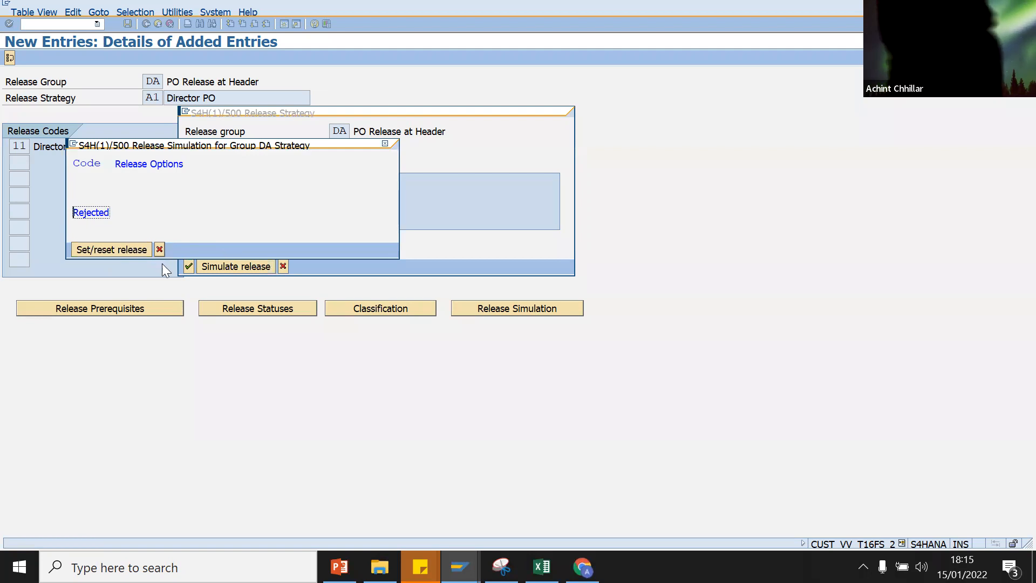
pyautogui.click(160, 250)
pyautogui.click(188, 266)
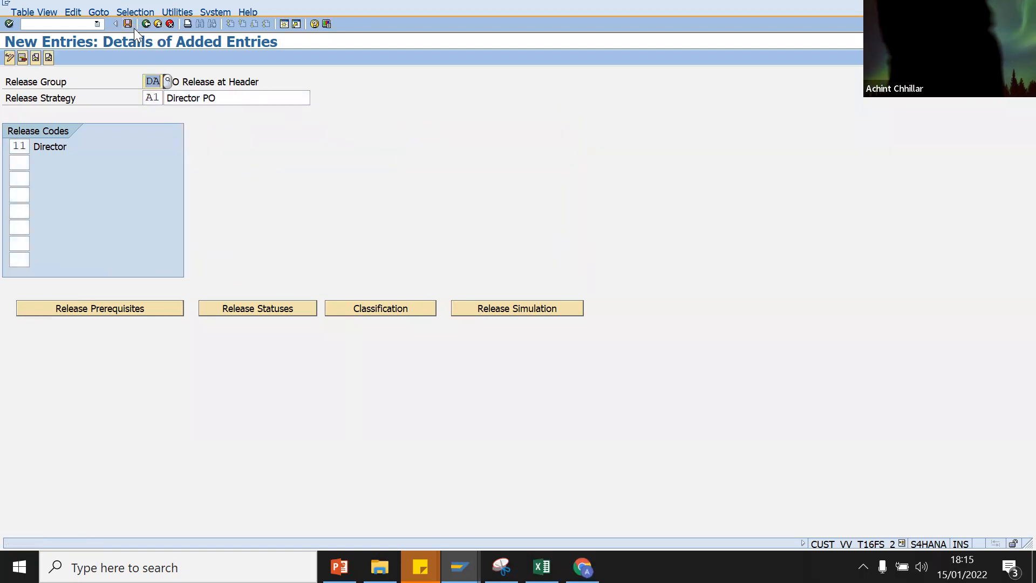
# Step: Save strategy A1 under the customizing request, review release statuses, and reopen the Total net order value cell
pyautogui.click(128, 24)
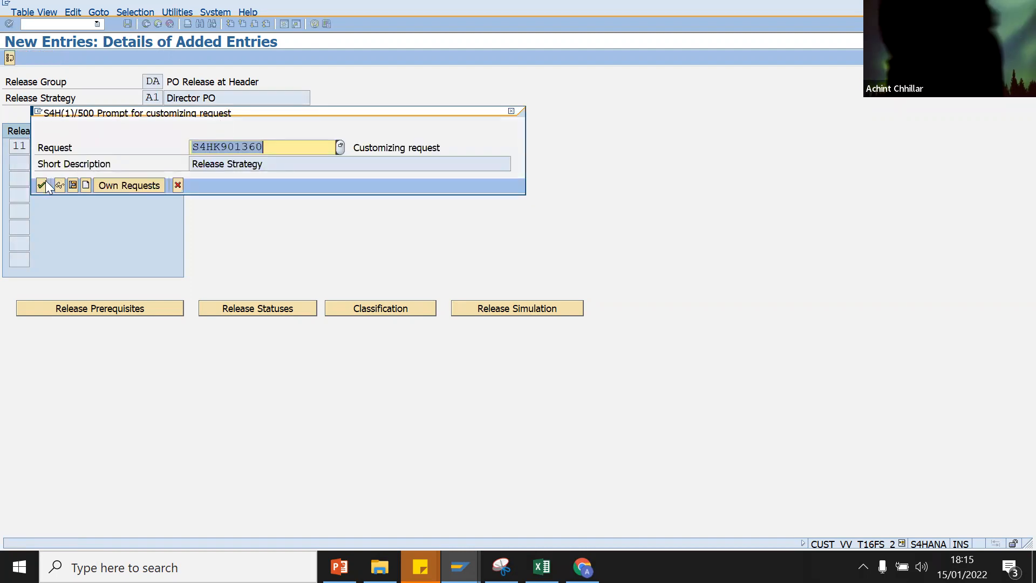
pyautogui.click(42, 185)
pyautogui.click(246, 310)
pyautogui.click(159, 201)
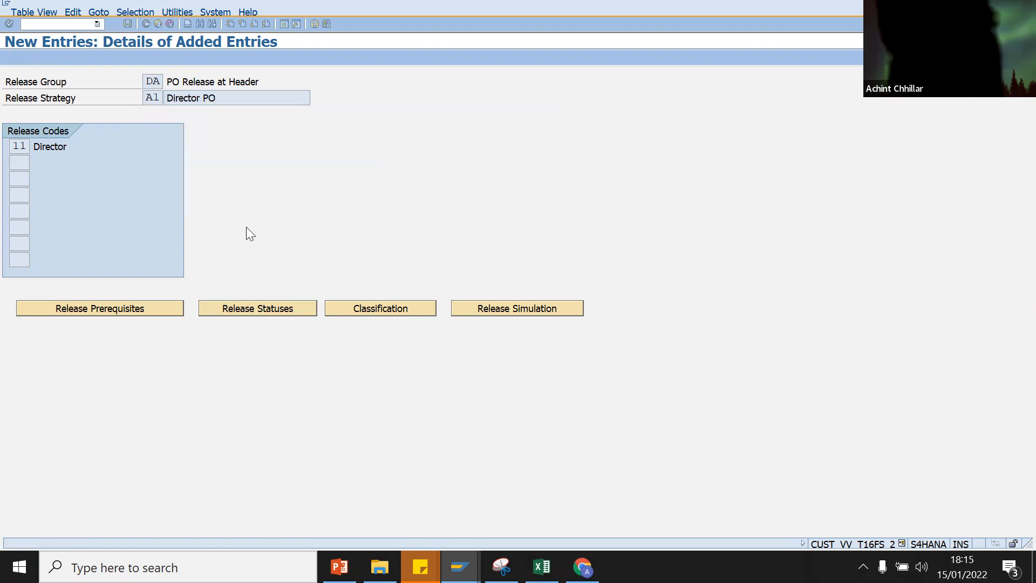
pyautogui.click(365, 310)
pyautogui.click(246, 258)
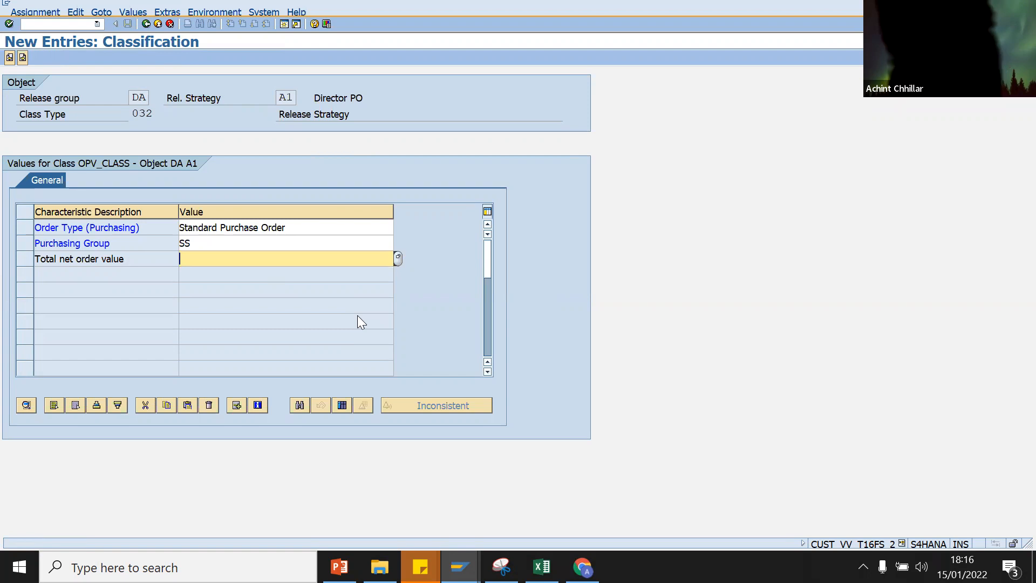
# Step: Enter '> 1 inr' as Total net order value, which is rejected as an interval
pyautogui.write('.')
pyautogui.press('BackSpace')
pyautogui.write('>')
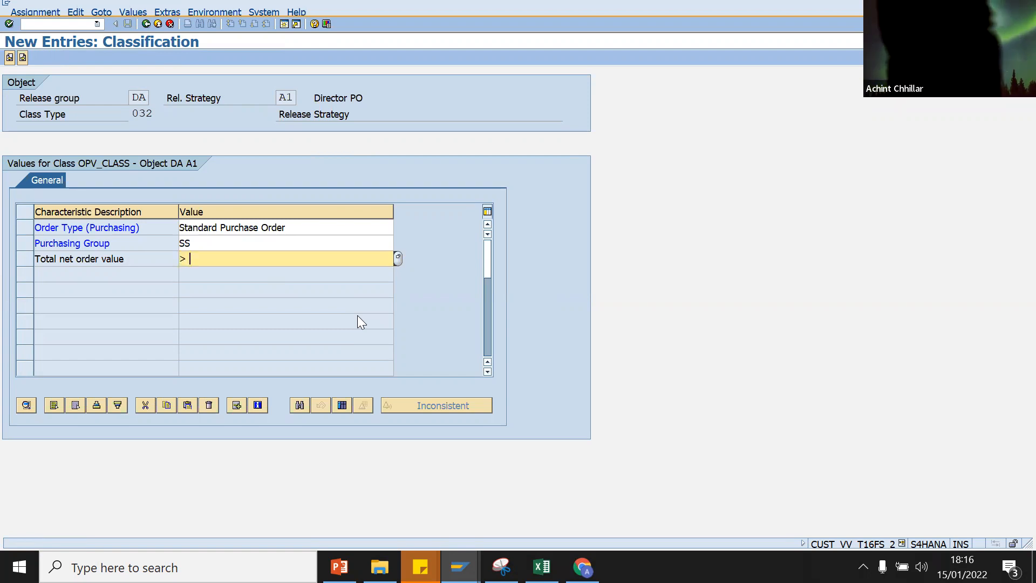
pyautogui.write(' 1 inr')
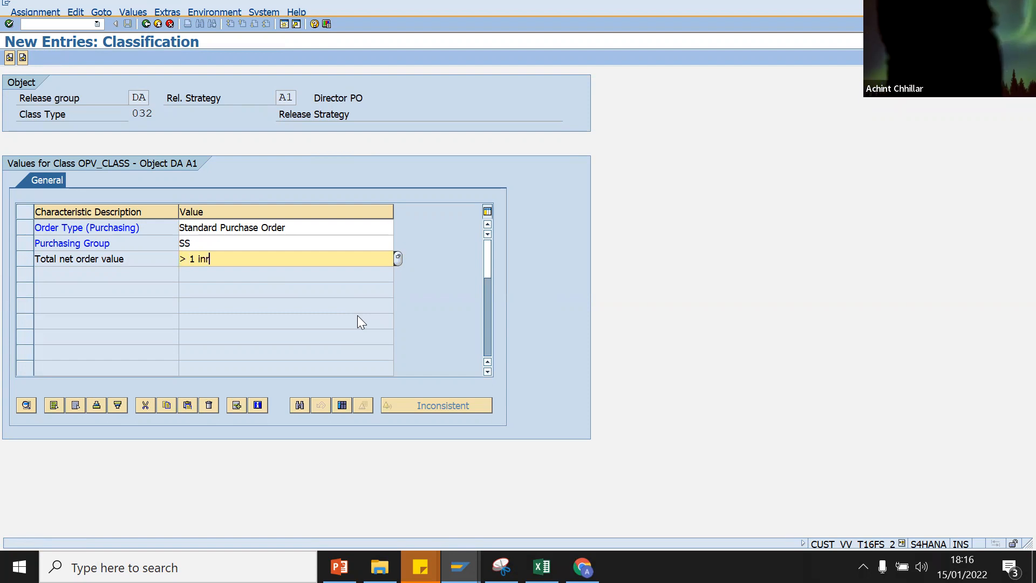
pyautogui.press('Return')
# Step: Clear the rejected value and open a new SAP session
pyautogui.press('BackSpace')
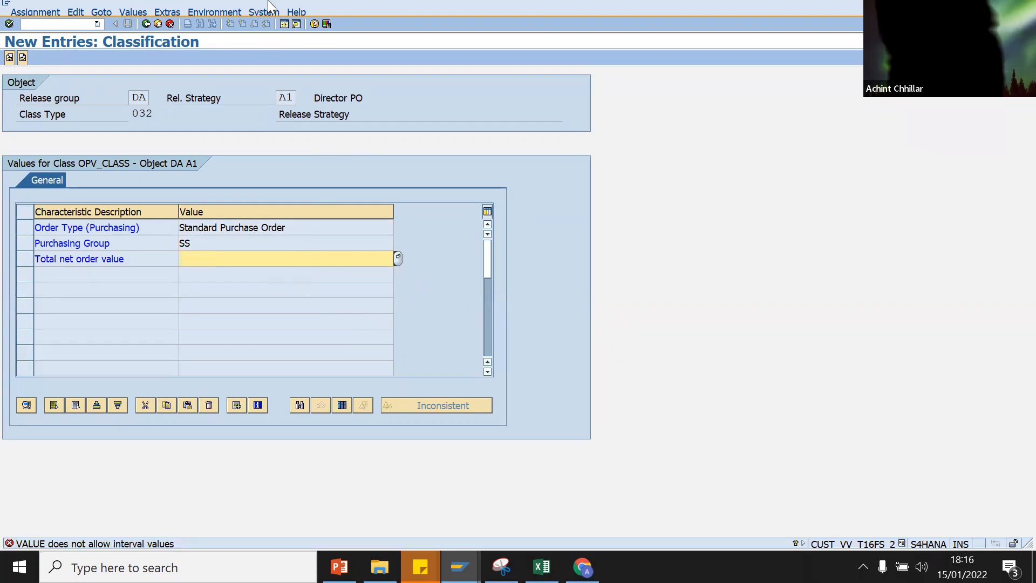
pyautogui.click(284, 24)
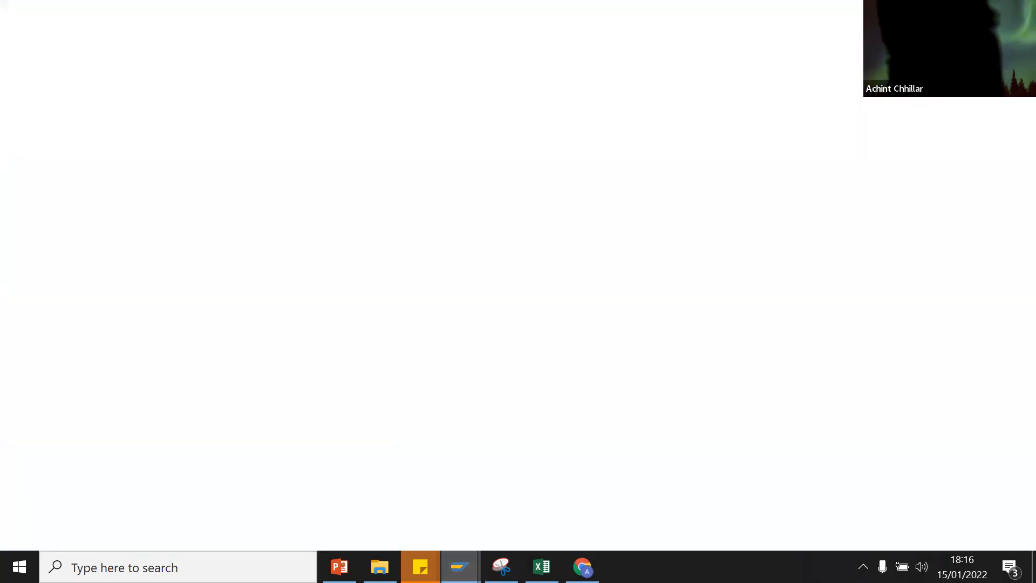
pyautogui.click(459, 567)
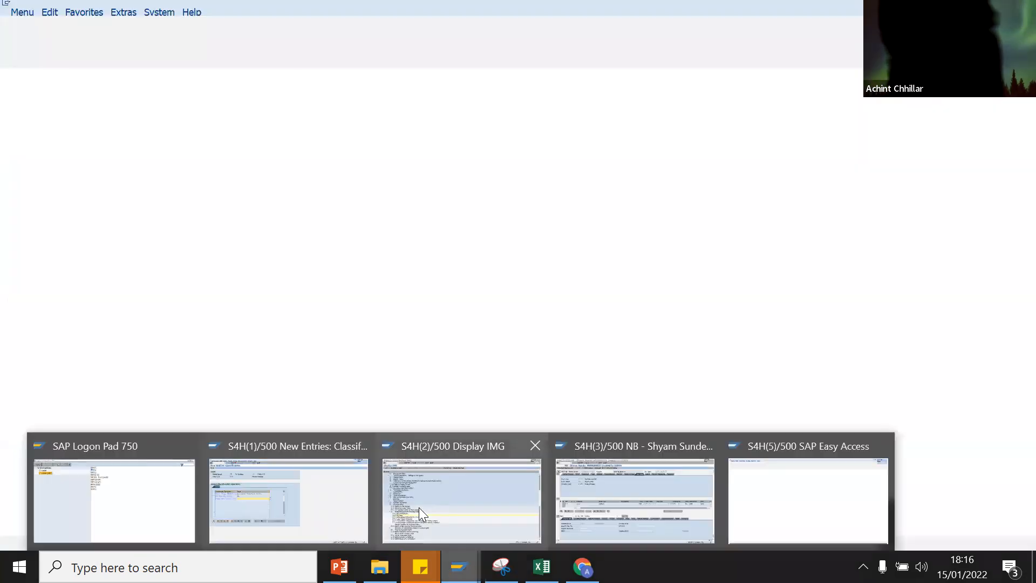
# Step: In the other session's CT04, open characteristic VALUE, tick Interval vals allowed and save
pyautogui.click(415, 505)
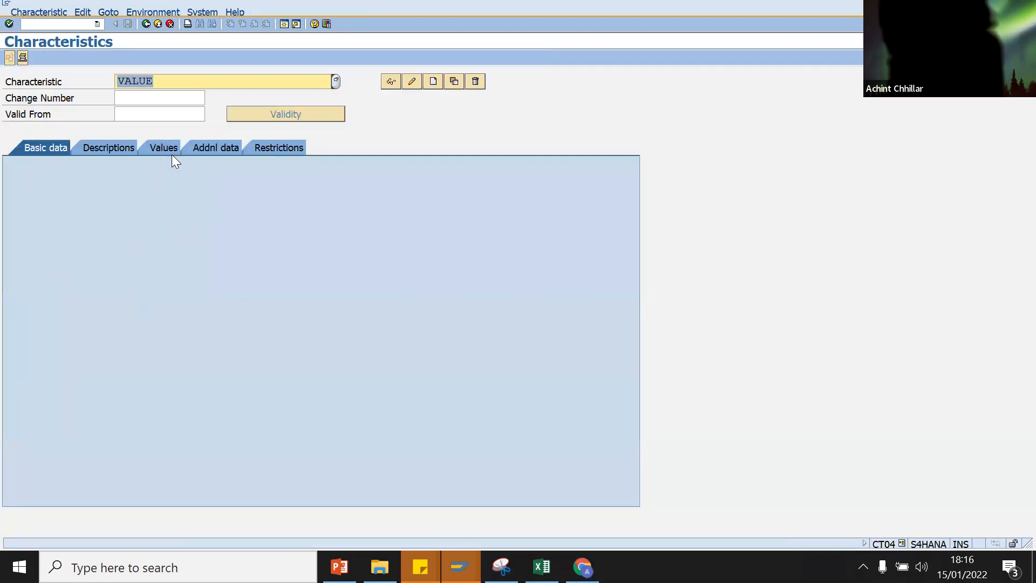
pyautogui.click(174, 117)
pyautogui.press('Return')
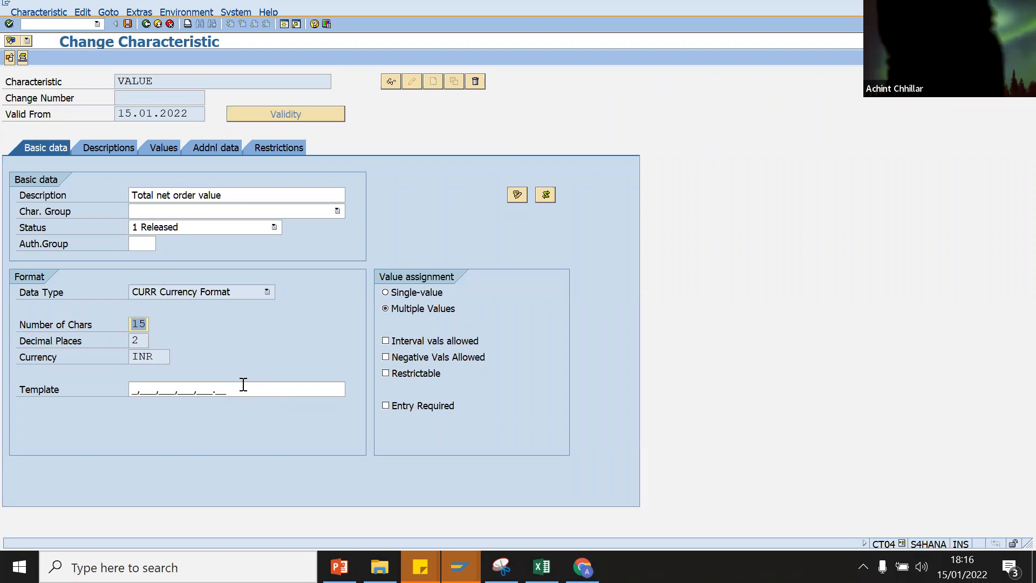
pyautogui.click(386, 341)
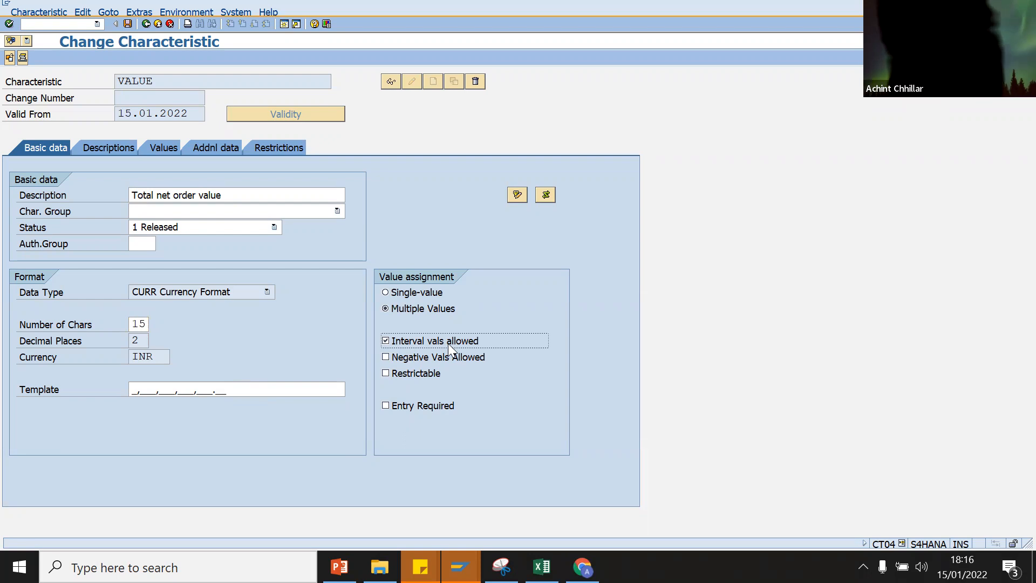
pyautogui.click(128, 24)
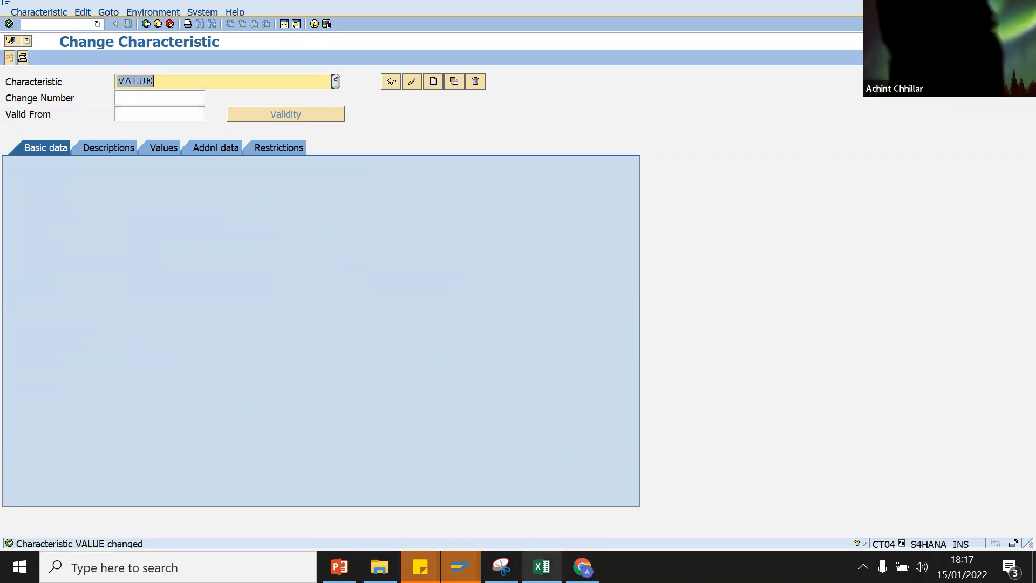
# Step: Bring the S4H(1)/500 New Entries: Classification window for DA/A1 back to the front
pyautogui.moveTo(582, 567)
pyautogui.moveTo(459, 567)
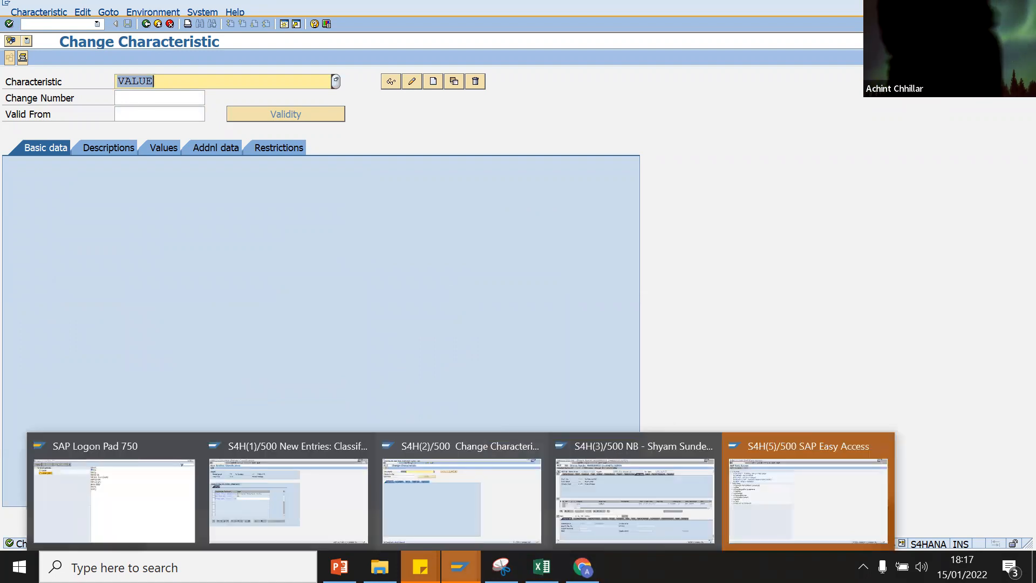
pyautogui.click(831, 516)
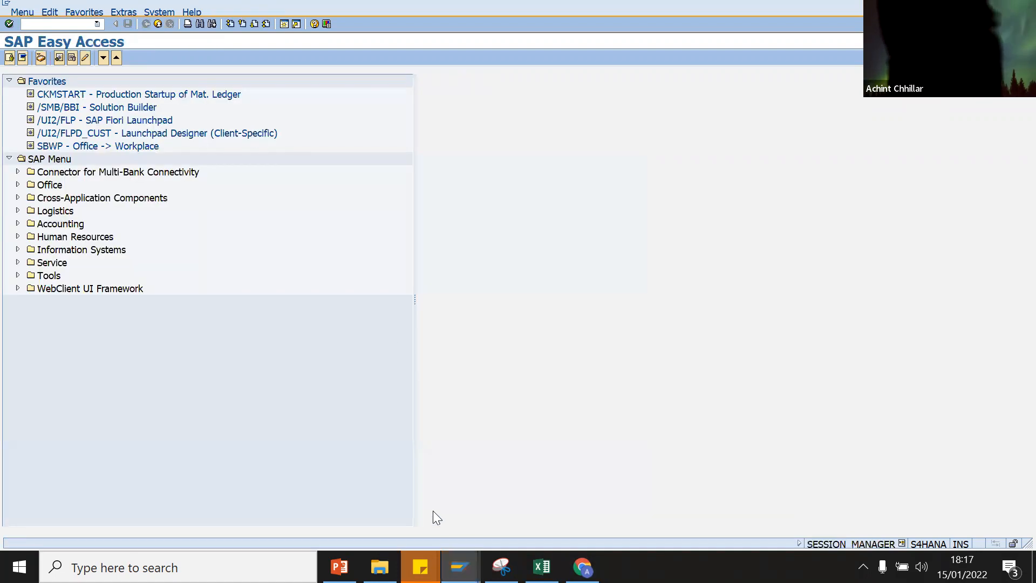
pyautogui.moveTo(459, 566)
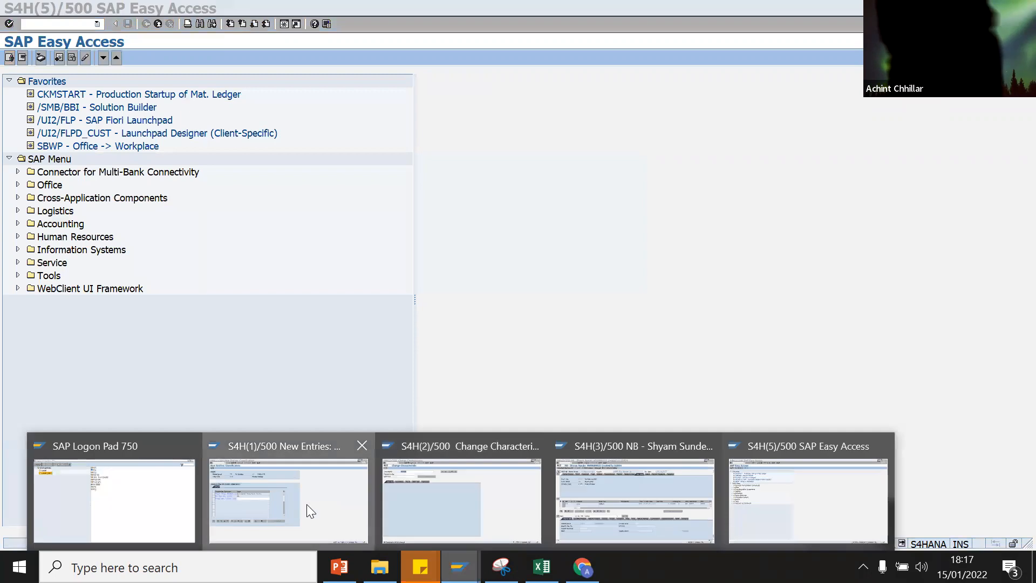
pyautogui.click(307, 504)
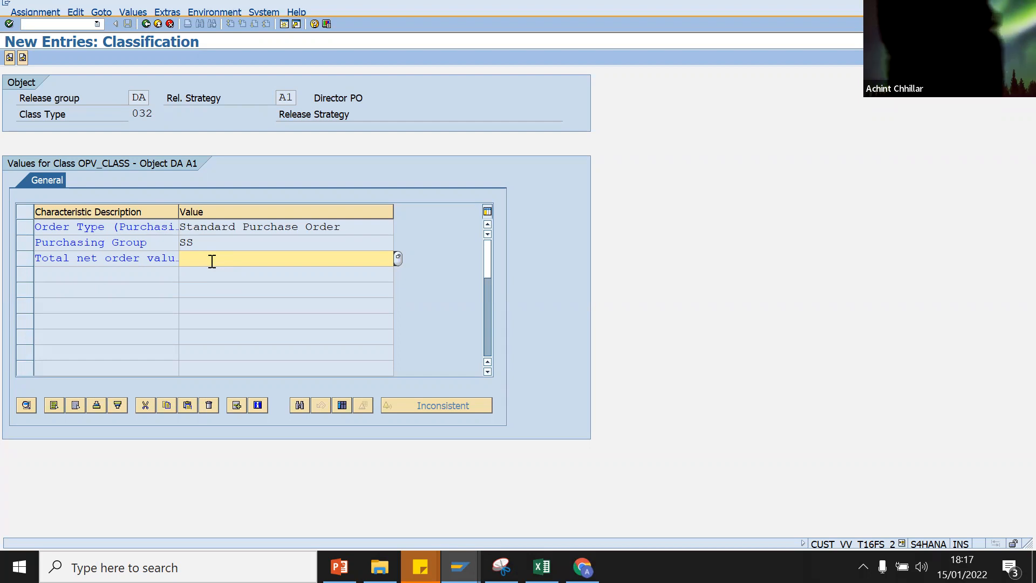
# Step: Enter '> 0.01 INR' as Total net order value, which is rejected again
pyautogui.click(212, 261)
pyautogui.write('> 0')
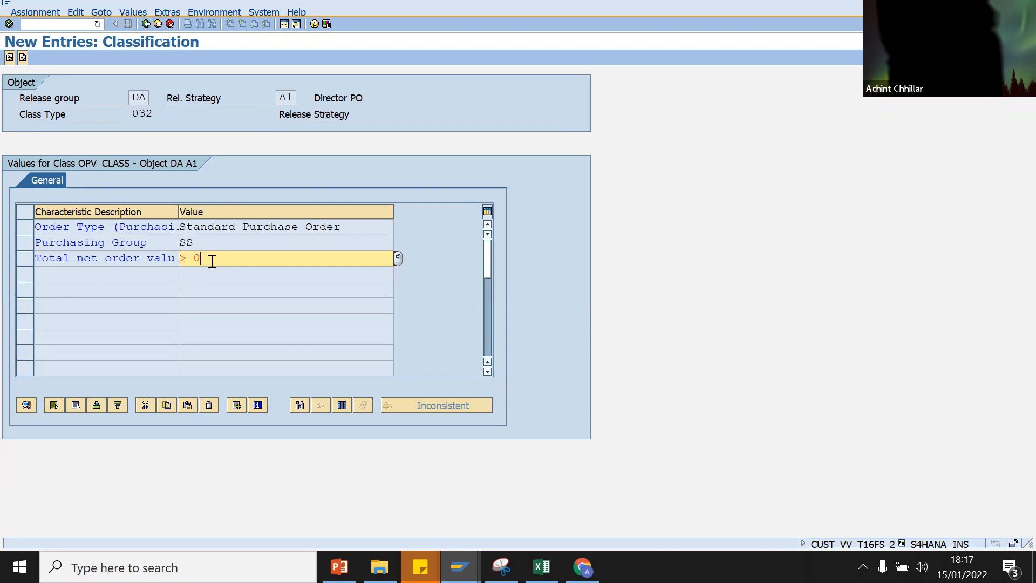
pyautogui.write('.01')
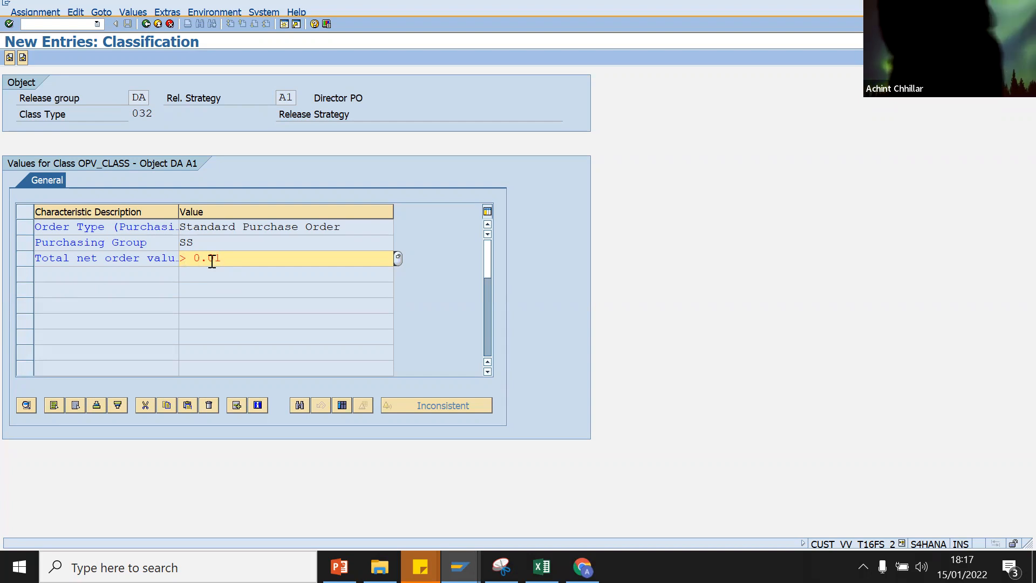
pyautogui.write(' INR')
pyautogui.press('Return')
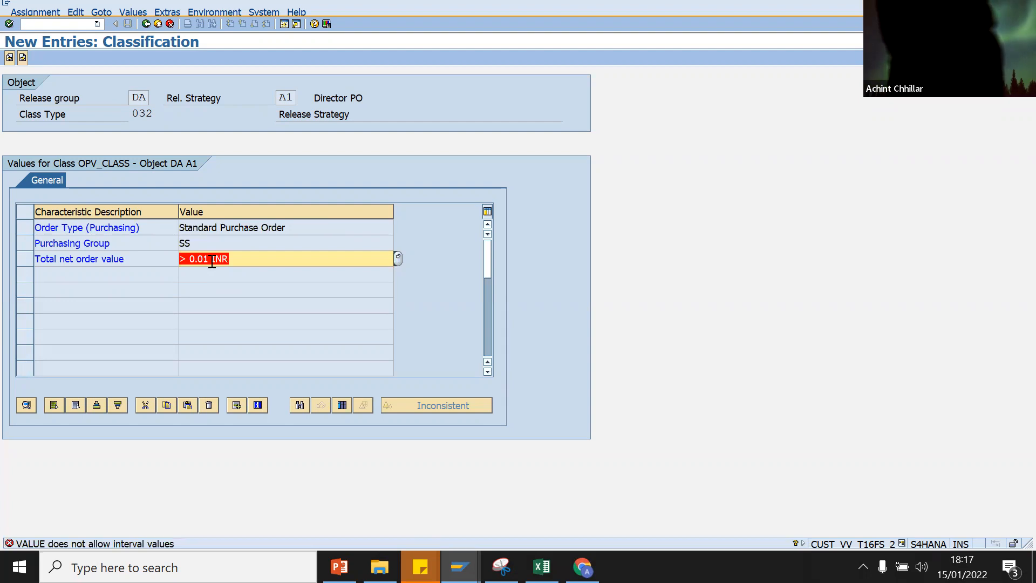
# Step: Cancel the classification, confirm exiting without saving, and return to the DA/A1 strategy details
pyautogui.click(146, 24)
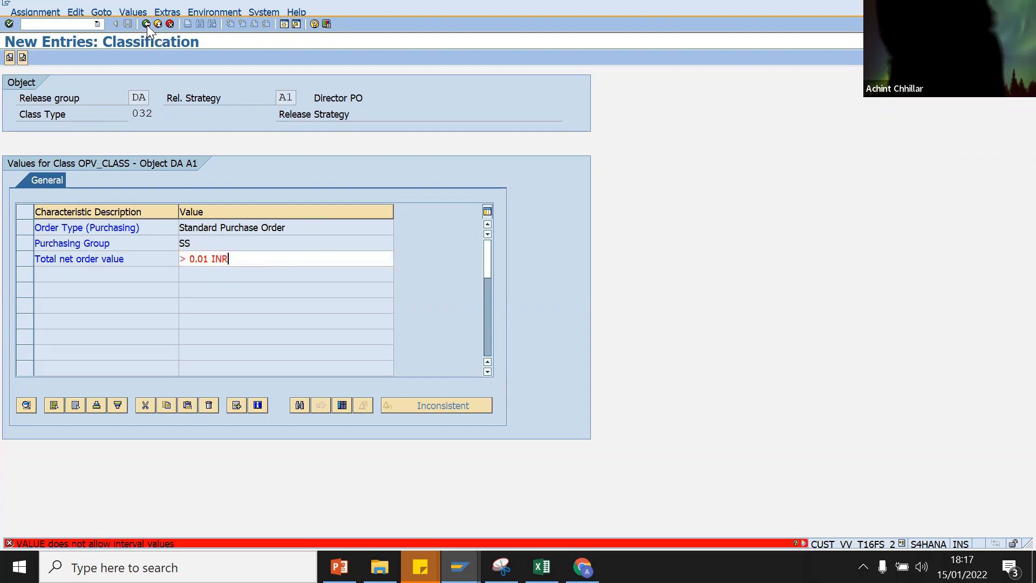
pyautogui.click(158, 24)
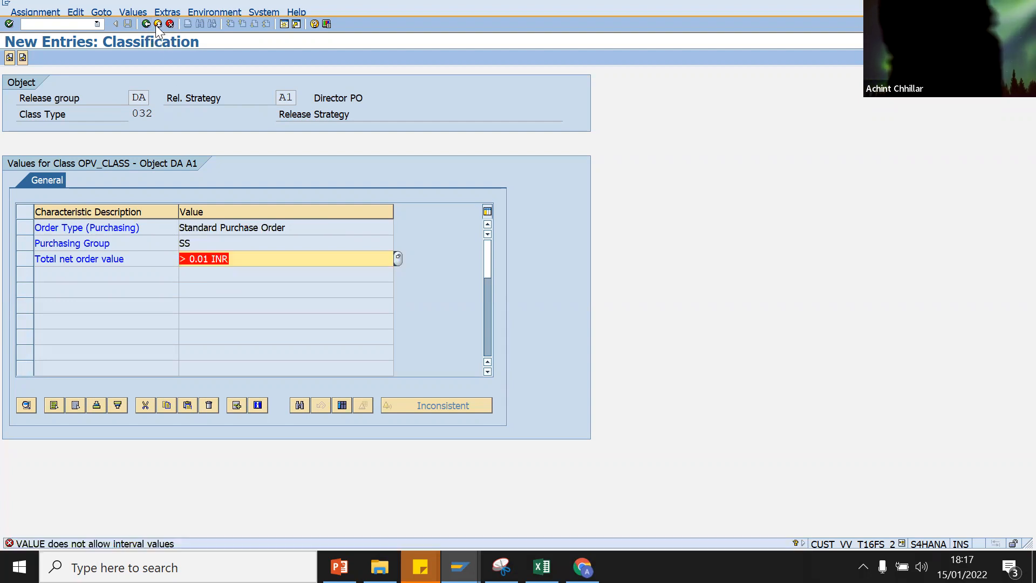
pyautogui.click(169, 23)
pyautogui.click(307, 258)
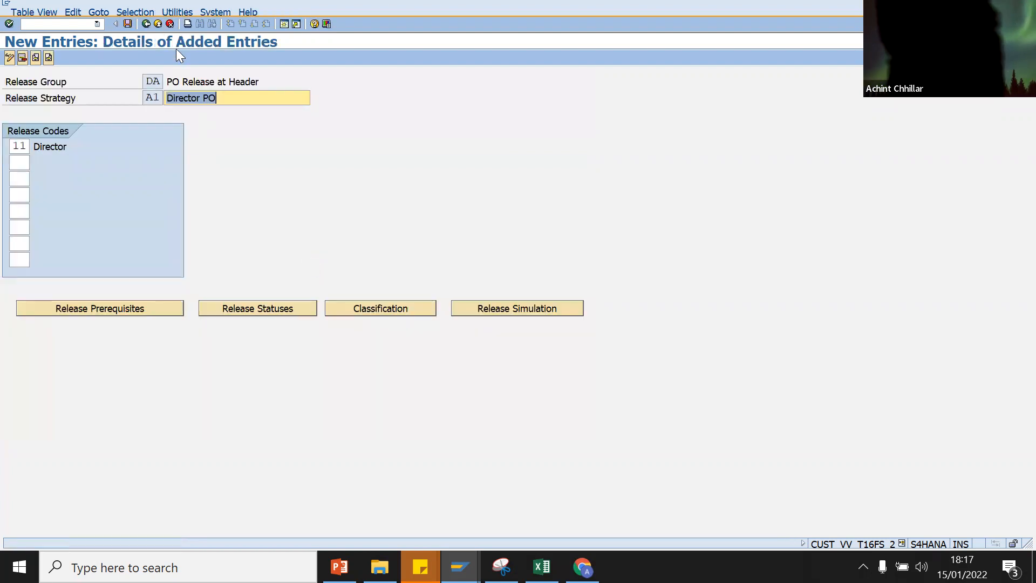
pyautogui.click(142, 23)
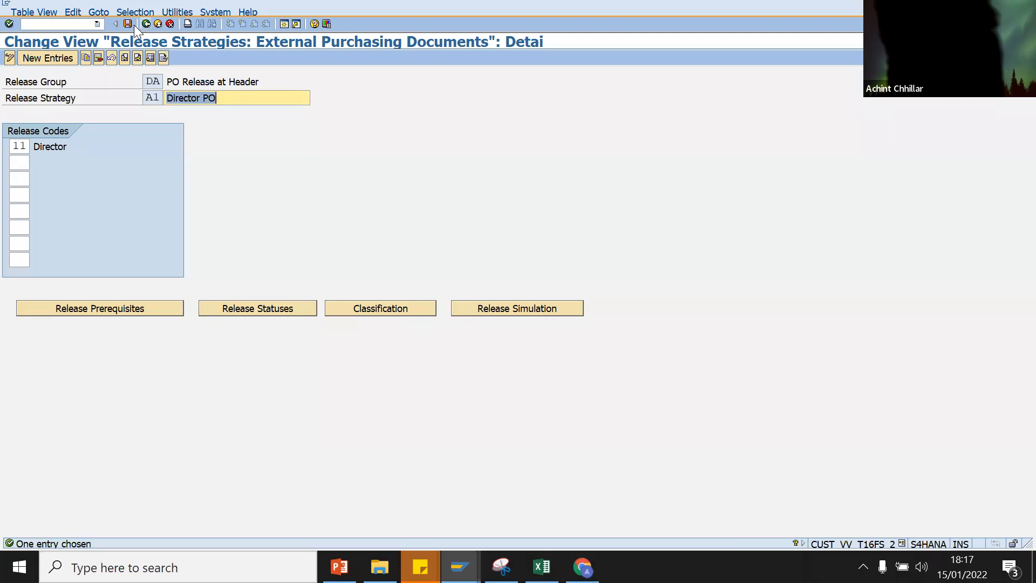
# Step: Reopen strategy A1's classification and enter '> 0.01' as the Total net order value
pyautogui.click(146, 24)
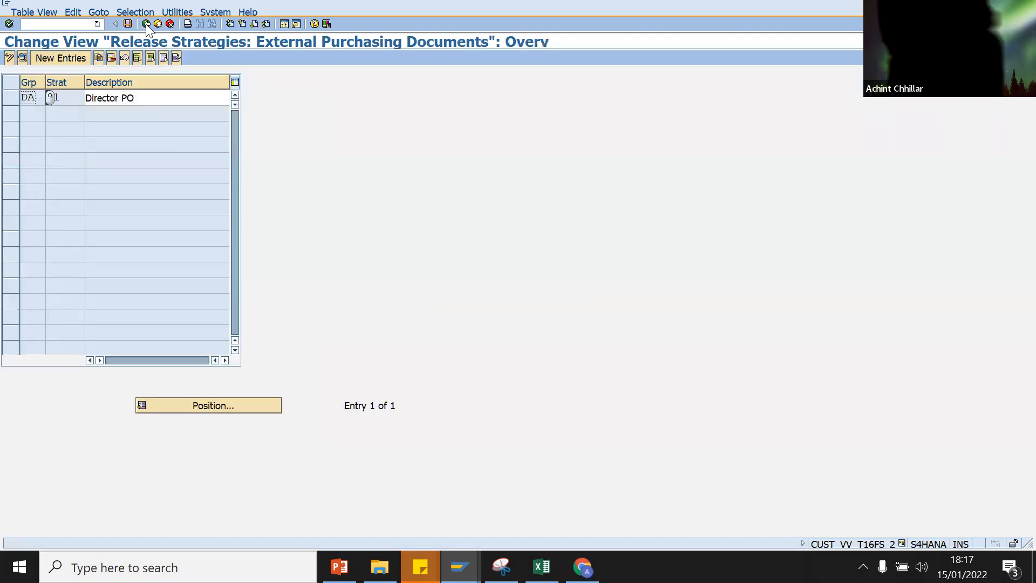
pyautogui.click(145, 24)
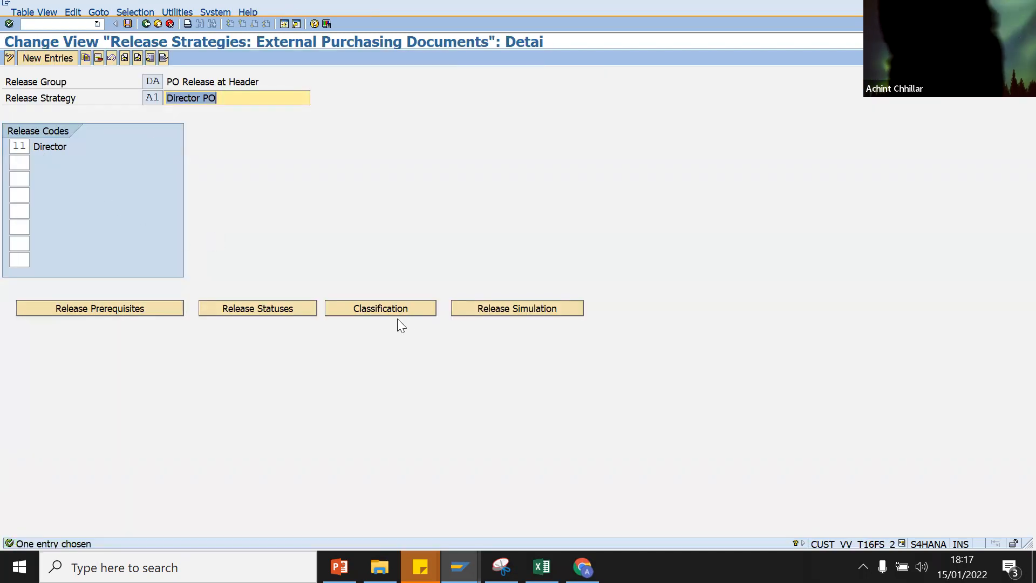
pyautogui.click(398, 310)
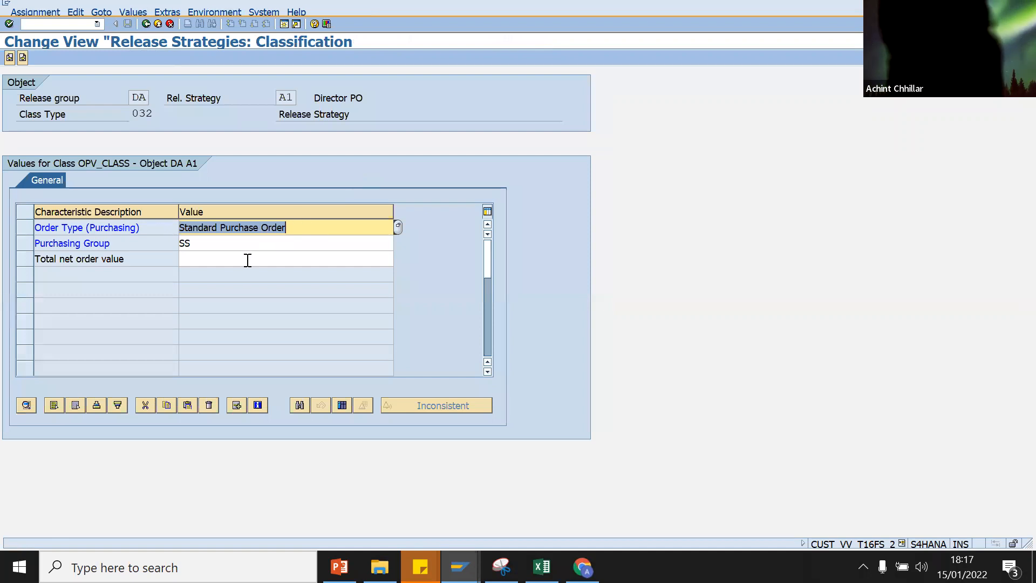
pyautogui.click(247, 259)
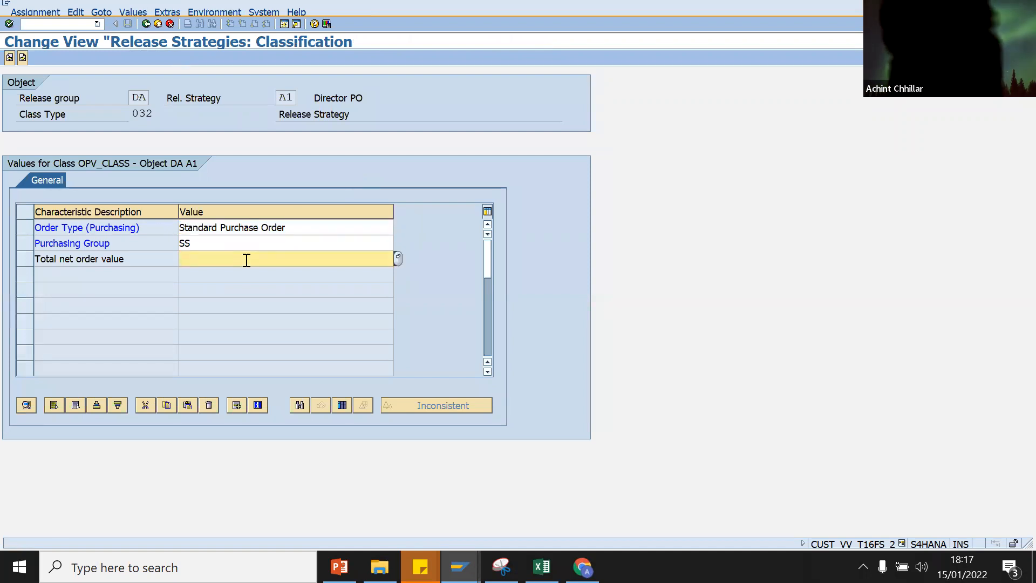
pyautogui.write('> ')
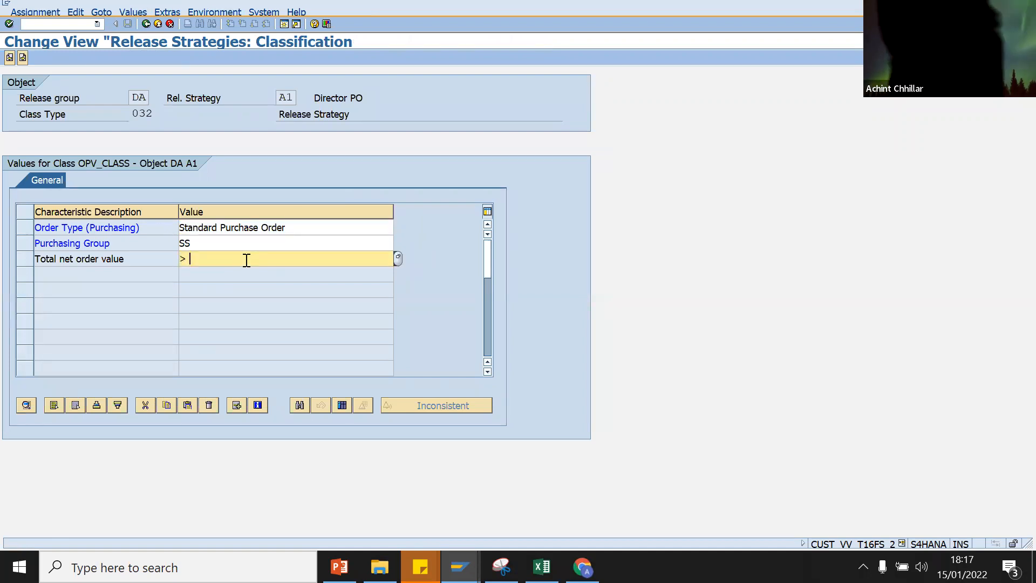
pyautogui.write('0.')
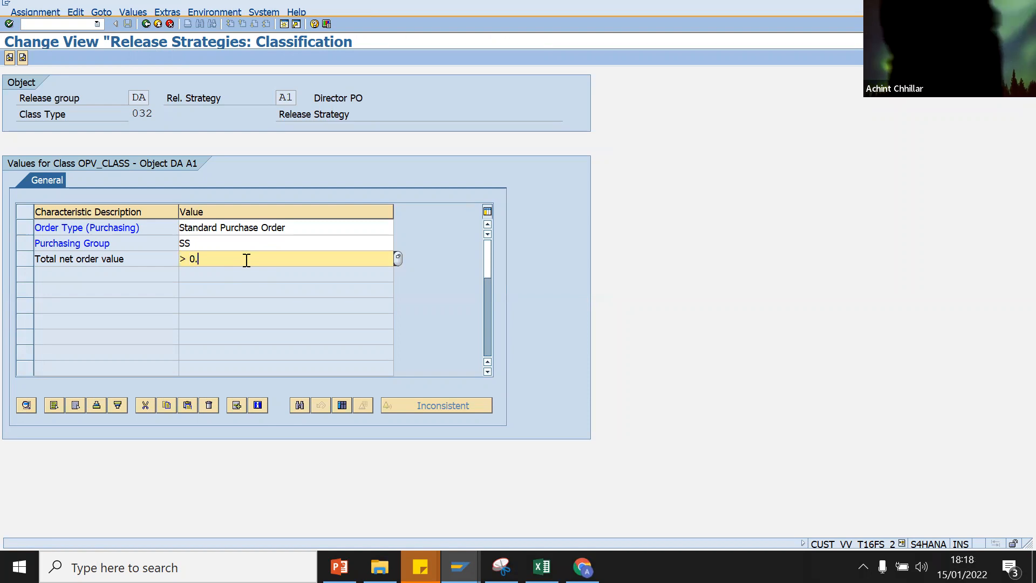
pyautogui.write('01')
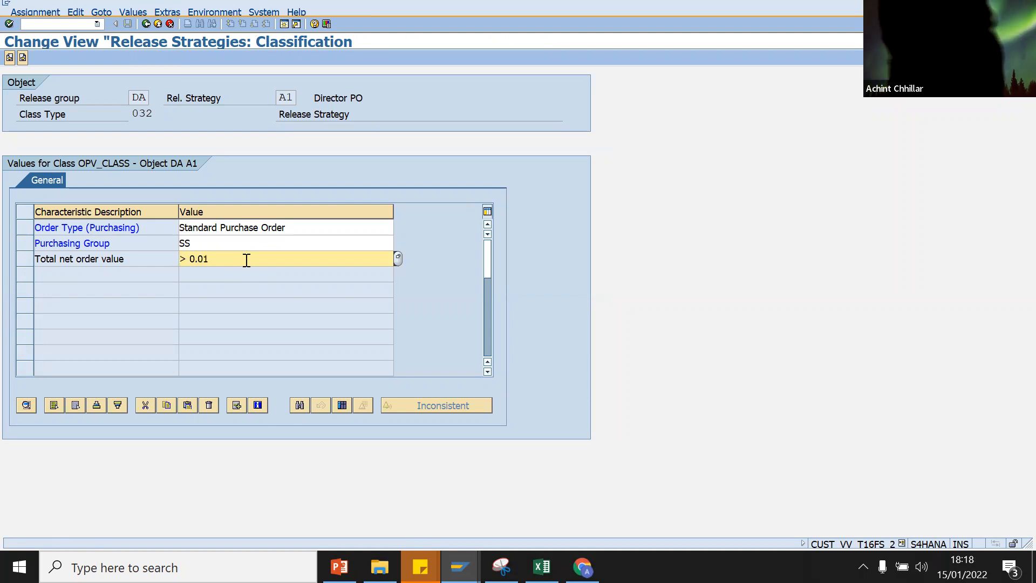
pyautogui.press('Return')
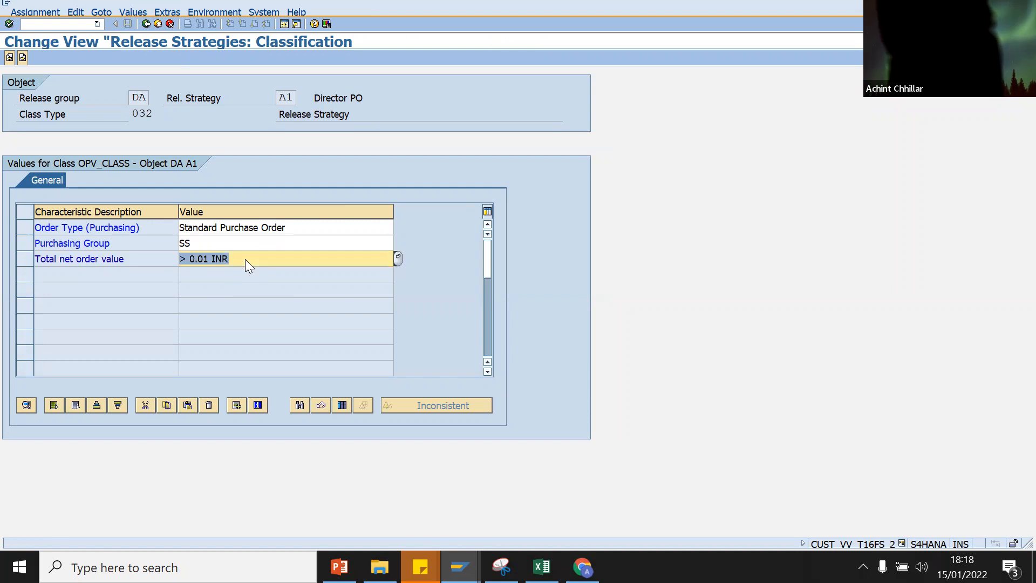
# Step: Save the DA/A1 strategy and recheck its classification values
pyautogui.click(146, 24)
pyautogui.click(146, 25)
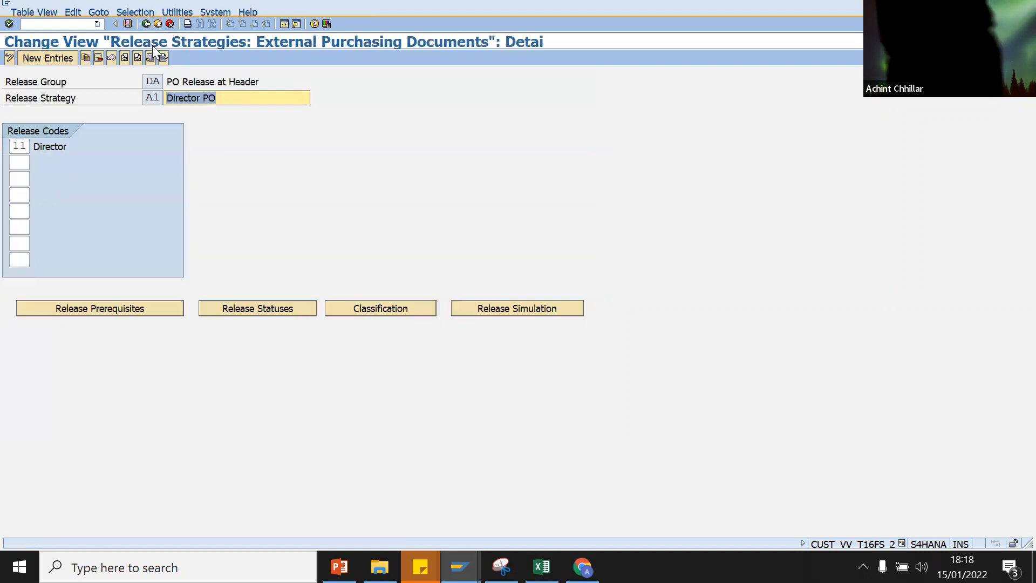
pyautogui.click(128, 24)
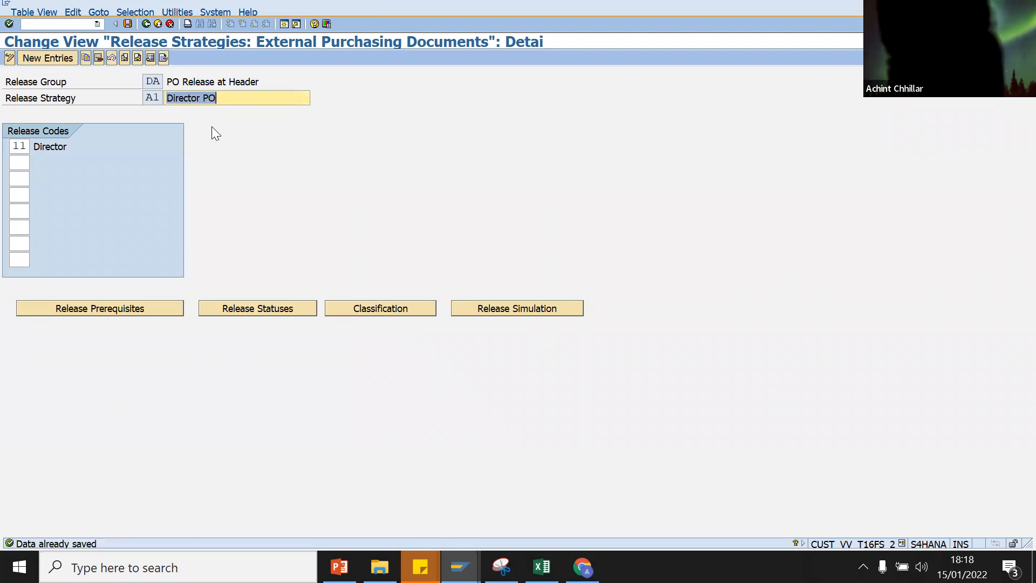
pyautogui.click(377, 310)
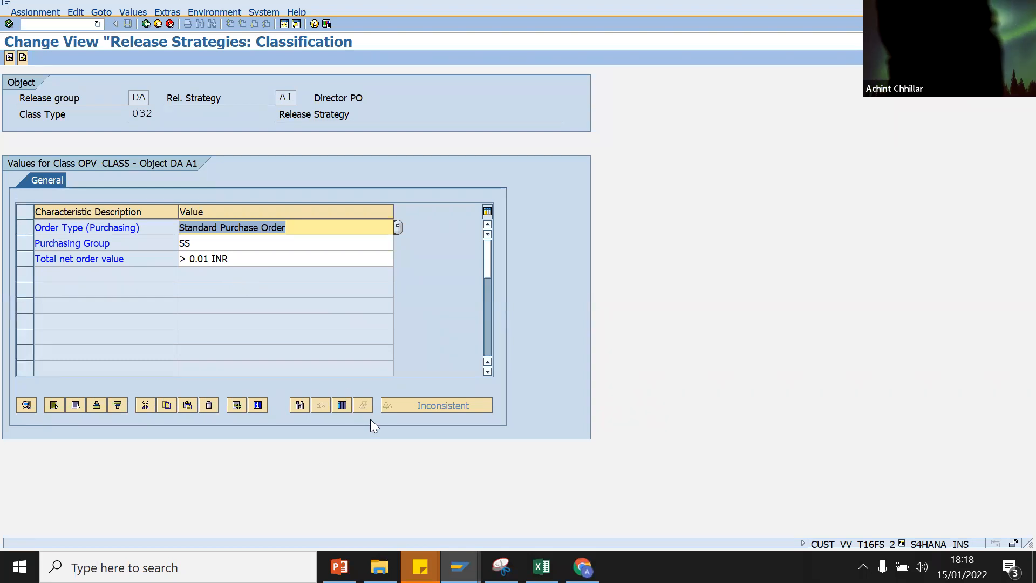
pyautogui.click(145, 24)
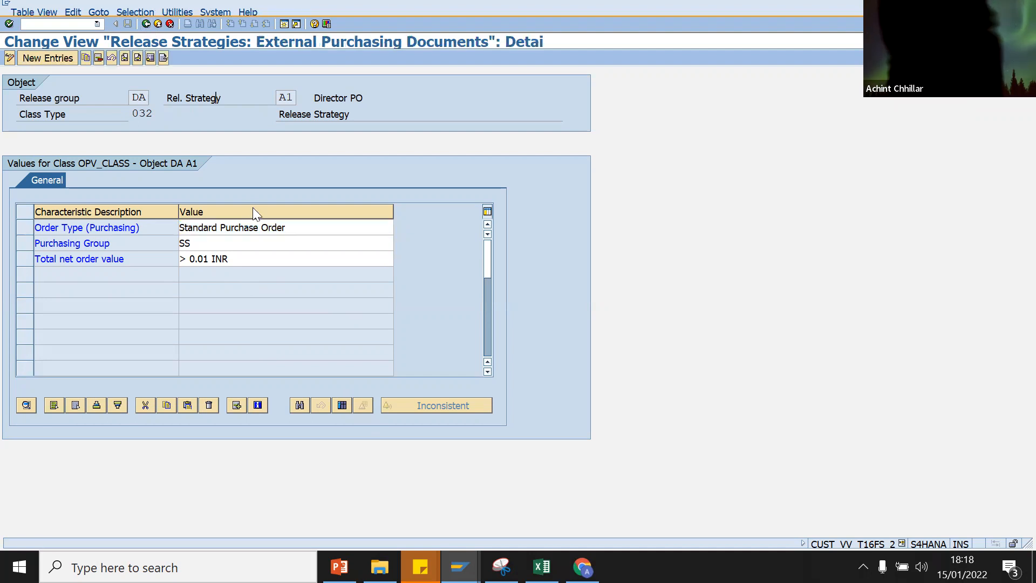
pyautogui.click(413, 309)
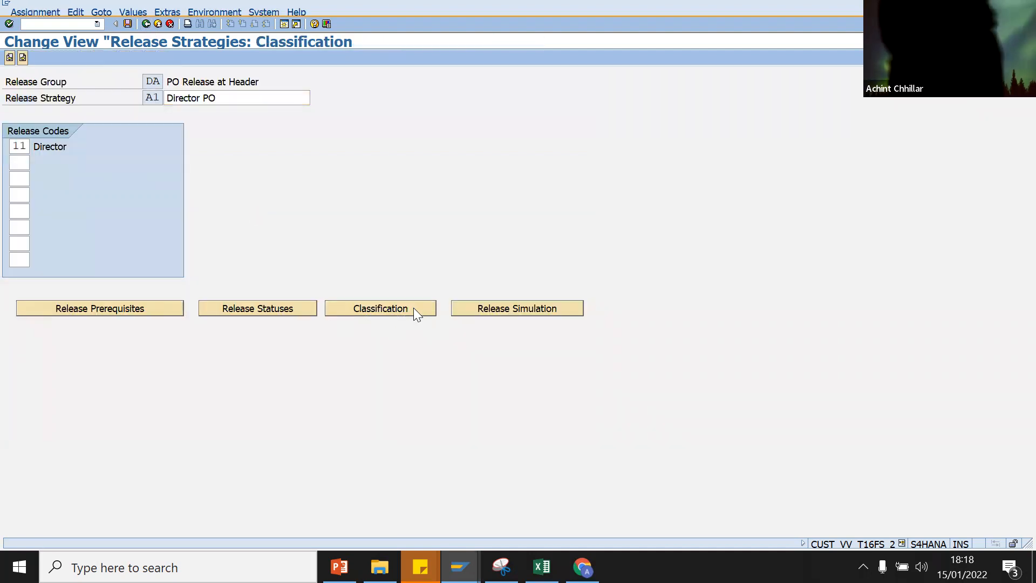
pyautogui.click(145, 24)
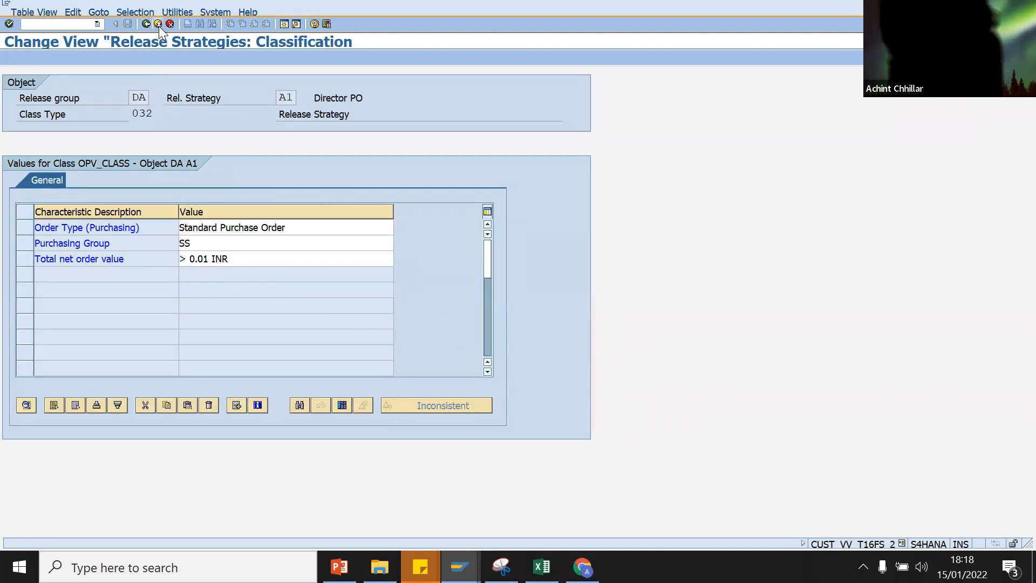
# Step: Simulate release code 11 for strategy A1, reaching Approved, then close the simulation windows
pyautogui.click(486, 310)
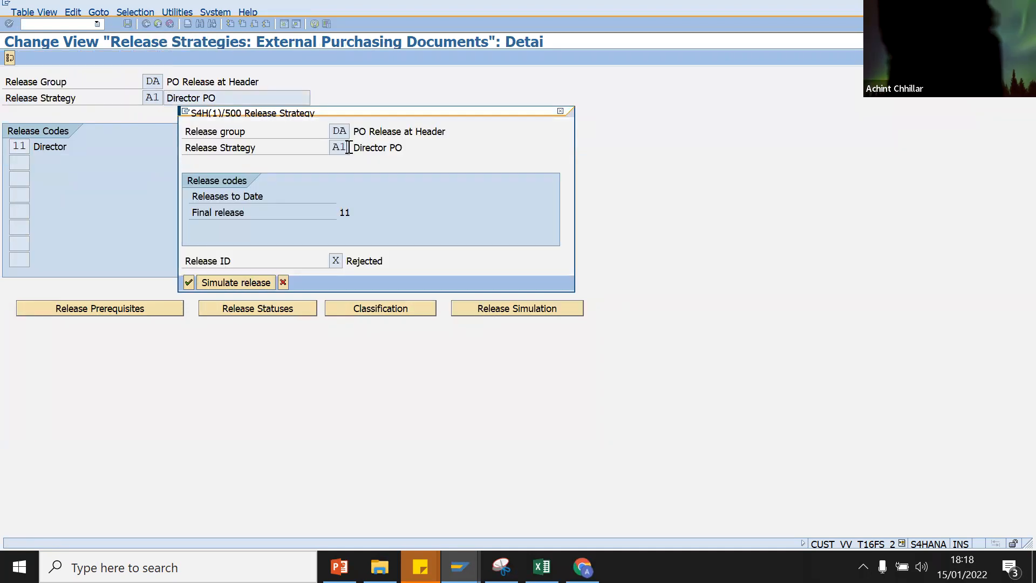
pyautogui.click(347, 147)
pyautogui.click(235, 279)
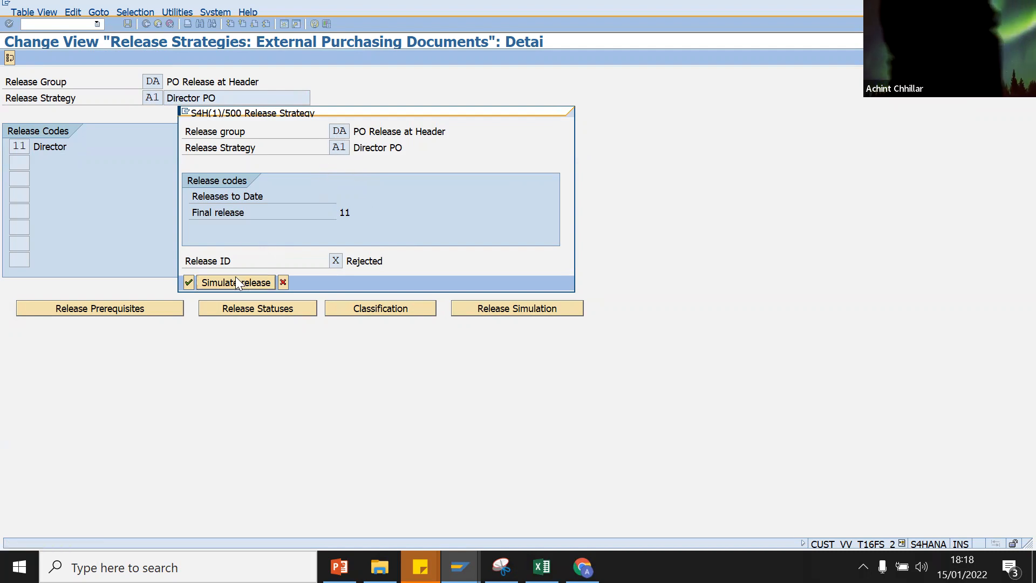
pyautogui.doubleClick(143, 178)
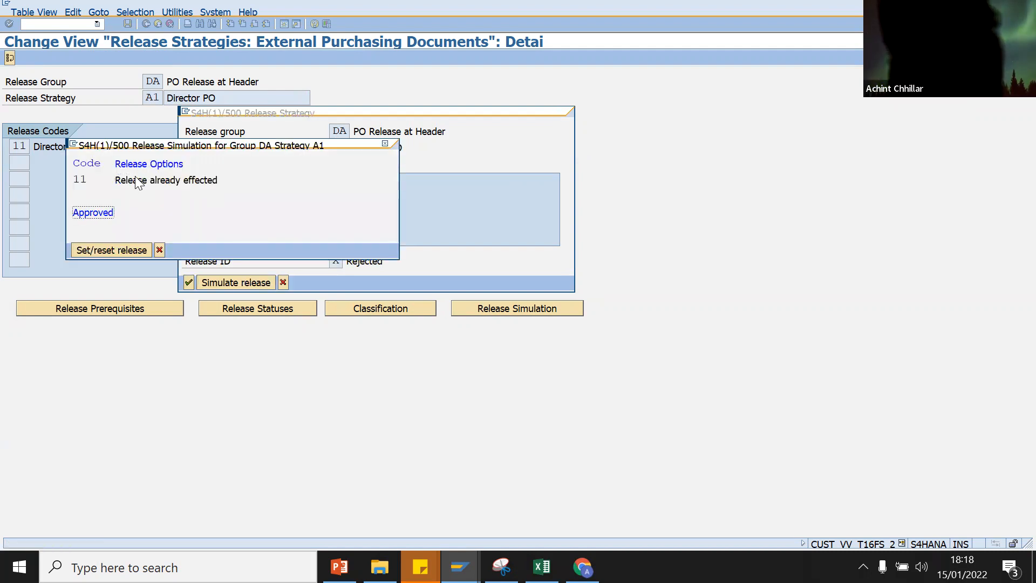
pyautogui.click(125, 250)
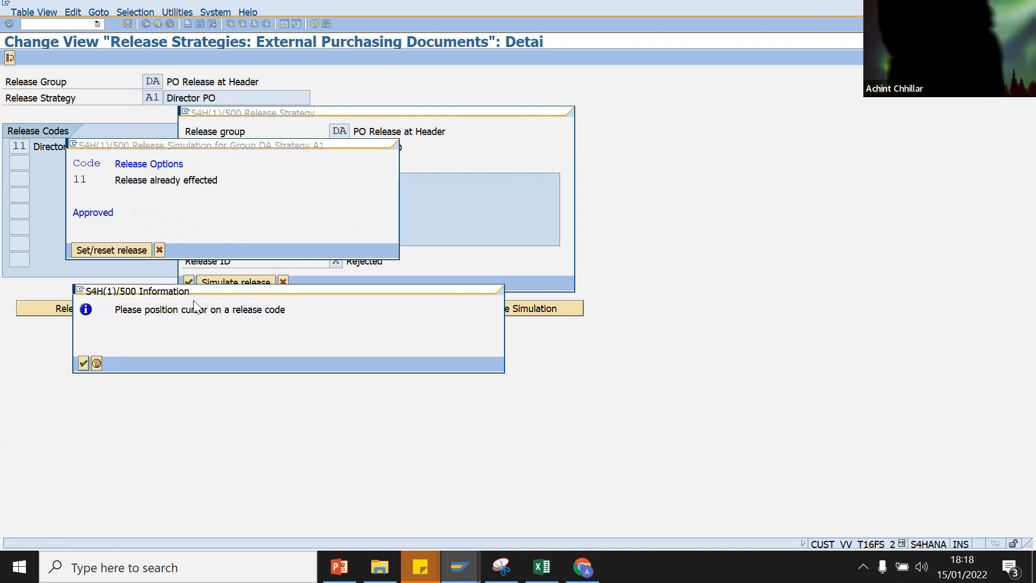
pyautogui.click(84, 363)
pyautogui.click(385, 144)
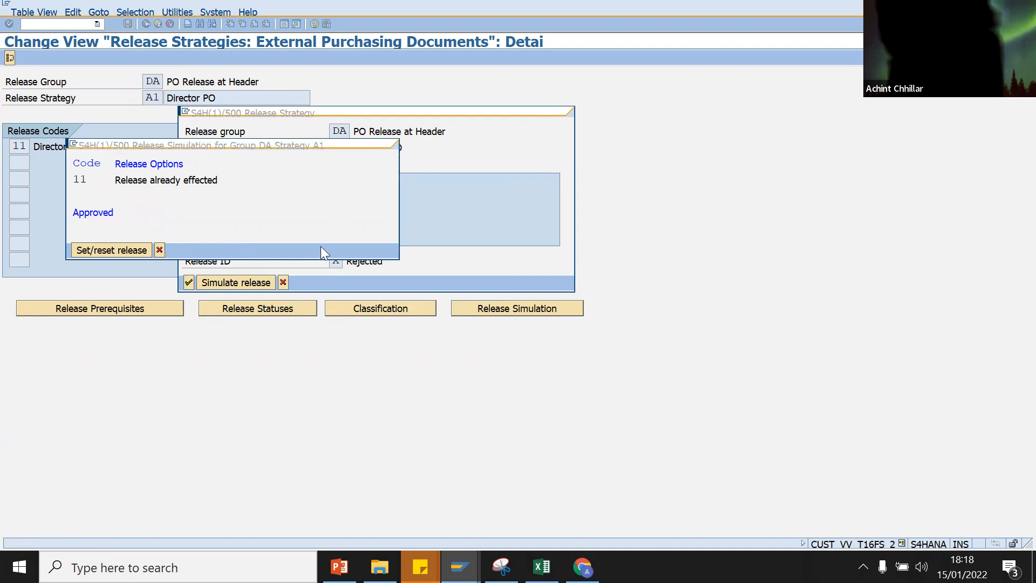
pyautogui.click(283, 282)
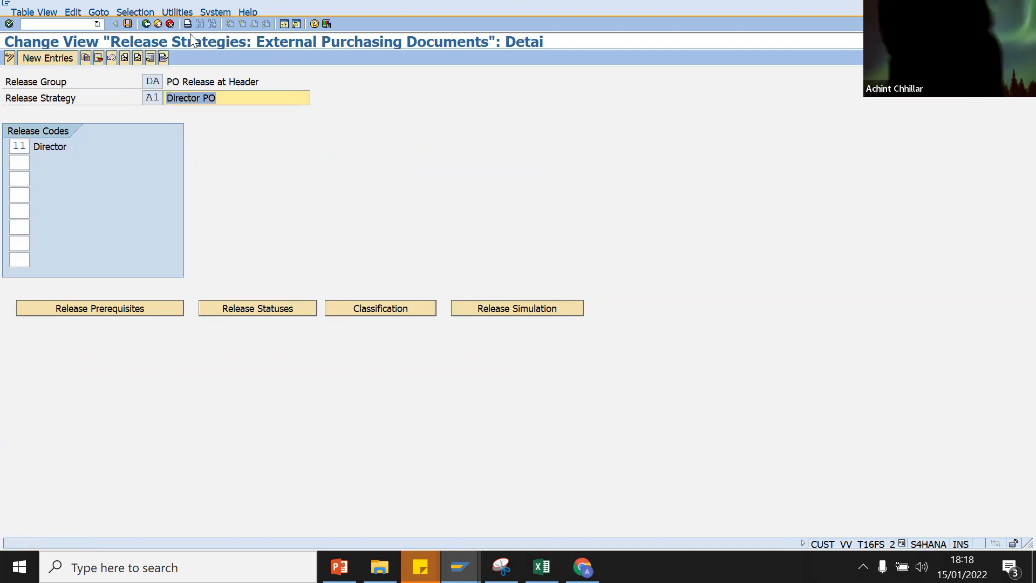
pyautogui.click(145, 24)
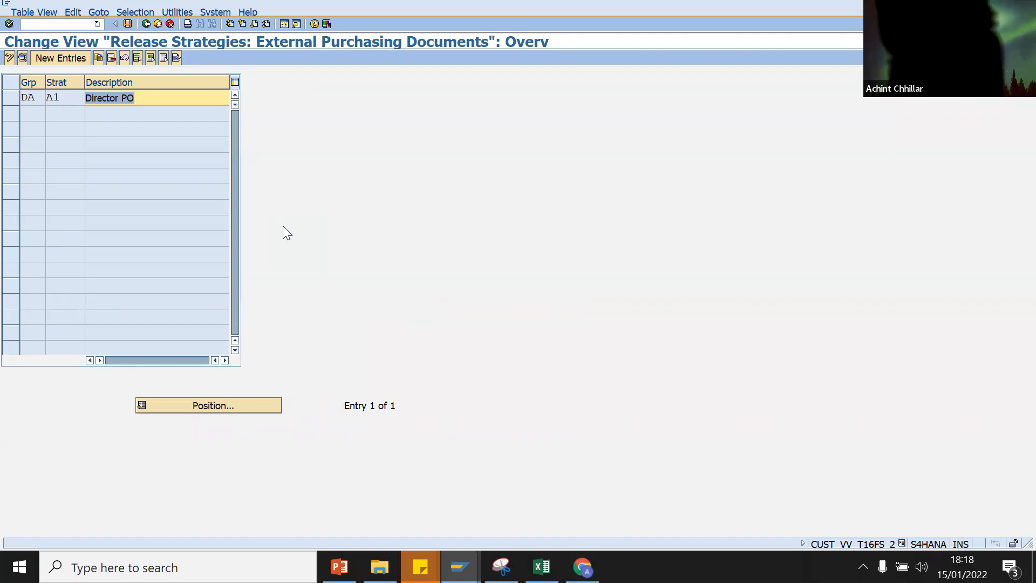
# Step: Add a new role assignment entry for release group DA and release code 11
pyautogui.click(147, 24)
pyautogui.doubleClick(78, 189)
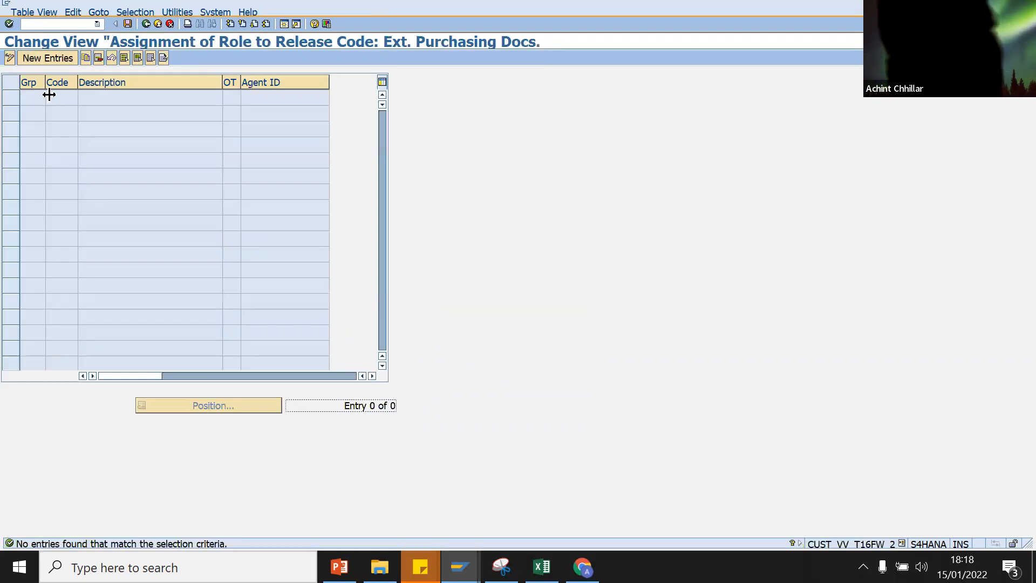
pyautogui.click(37, 57)
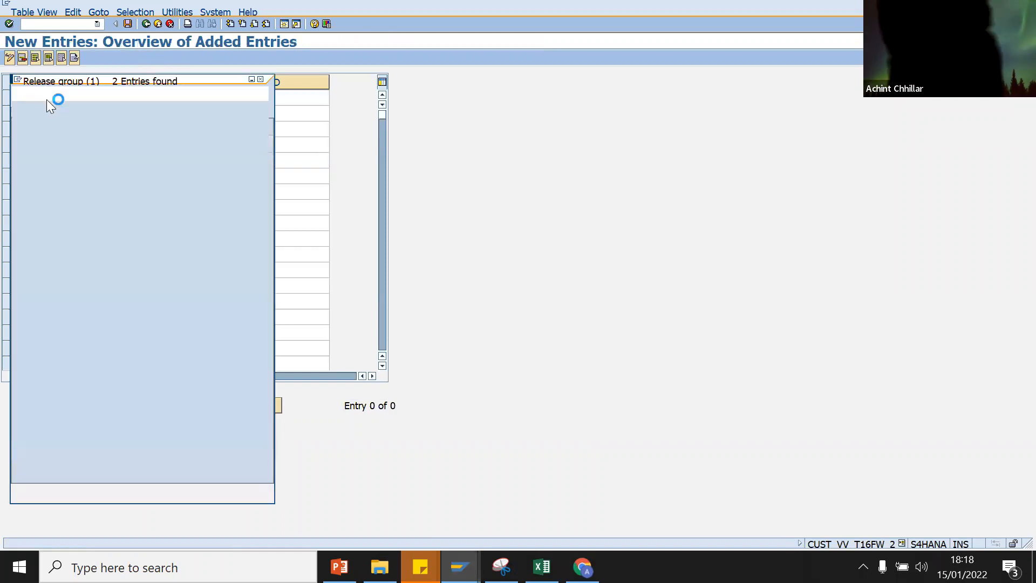
pyautogui.doubleClick(24, 161)
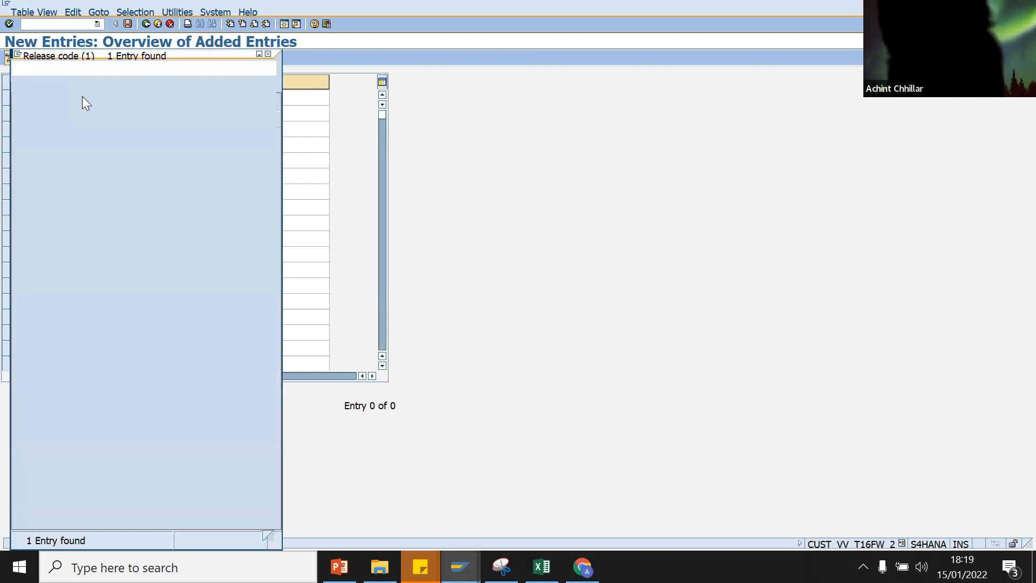
pyautogui.doubleClick(22, 138)
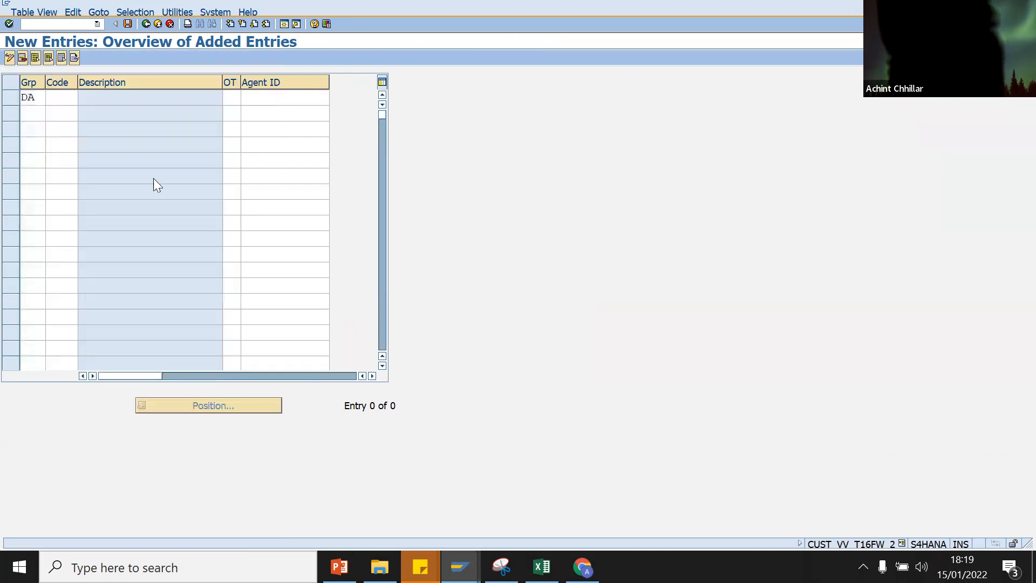
pyautogui.click(249, 101)
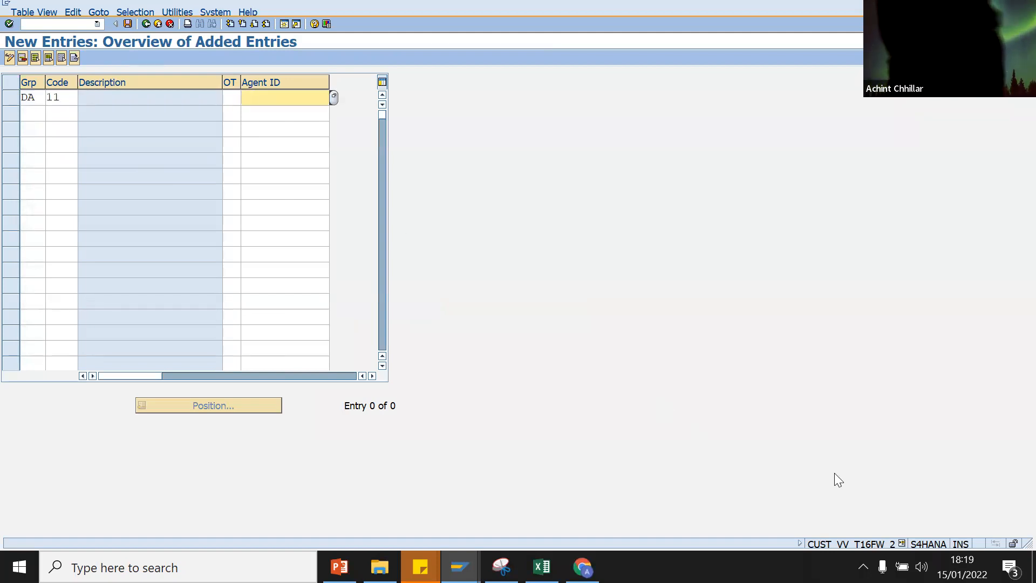
pyautogui.click(902, 542)
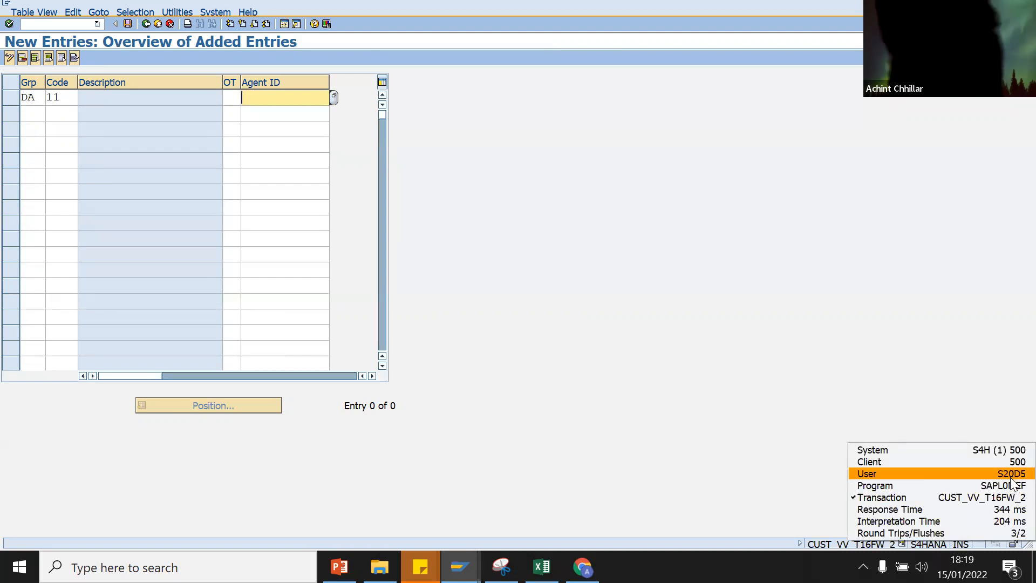
pyautogui.click(849, 356)
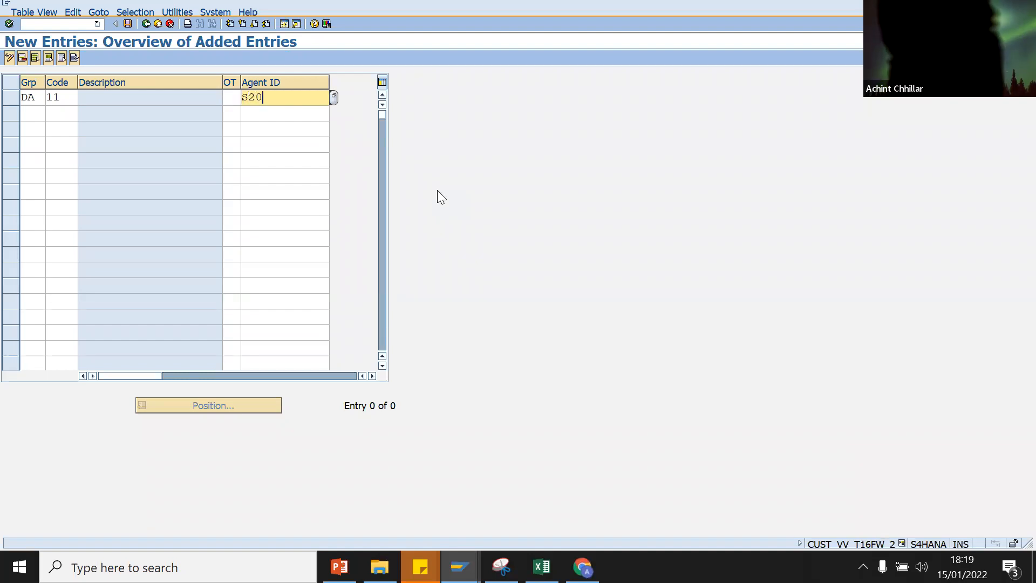
# Step: Enter the user's ID as agent with type User and save under the customizing request
pyautogui.write('D5')
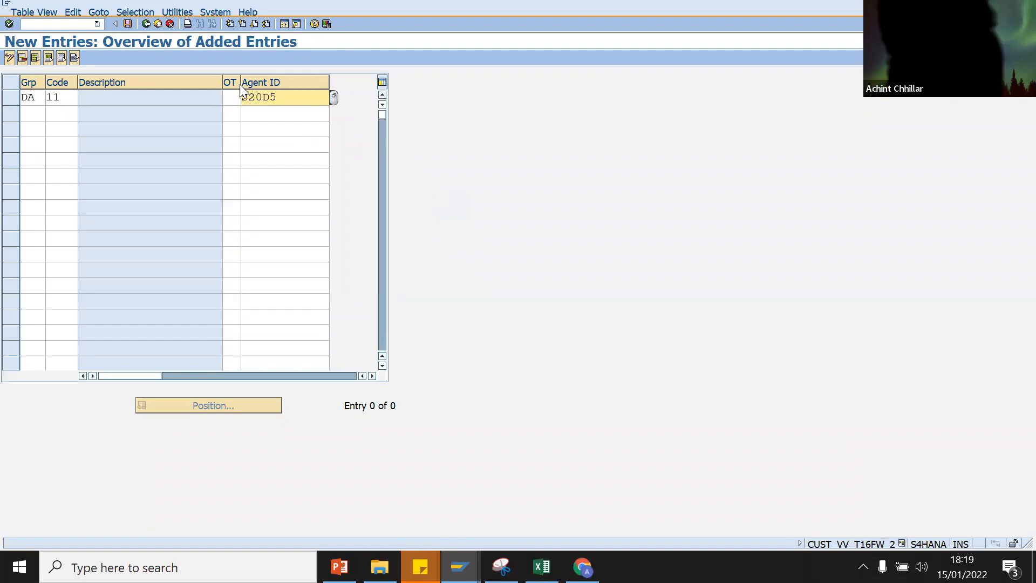
pyautogui.click(231, 97)
pyautogui.click(245, 98)
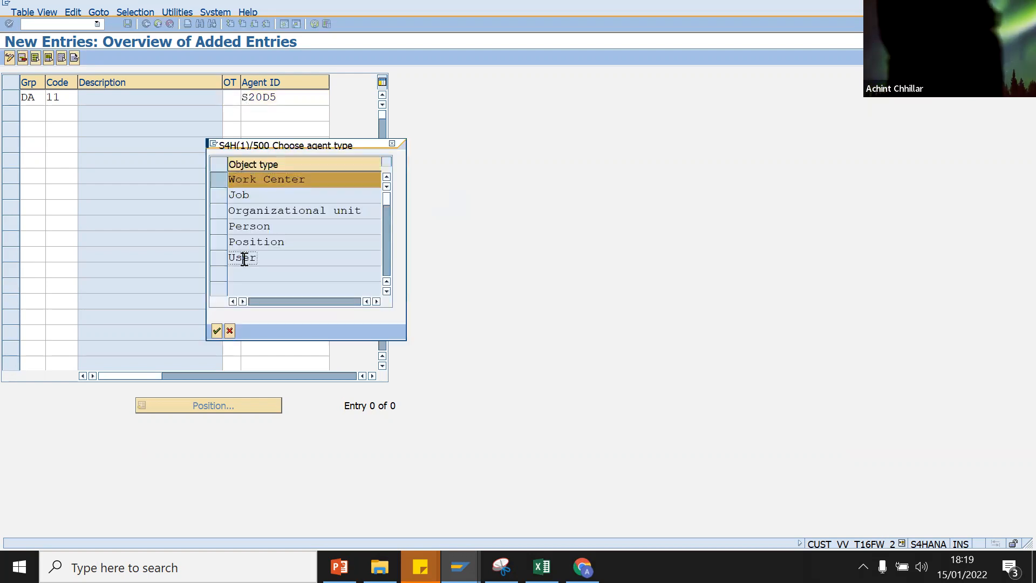
pyautogui.click(222, 257)
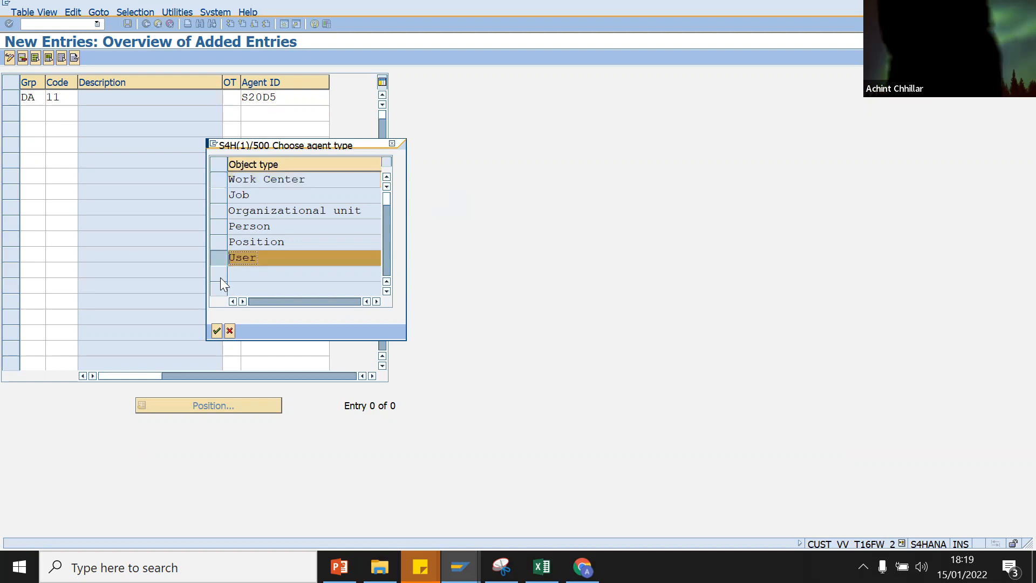
pyautogui.click(217, 330)
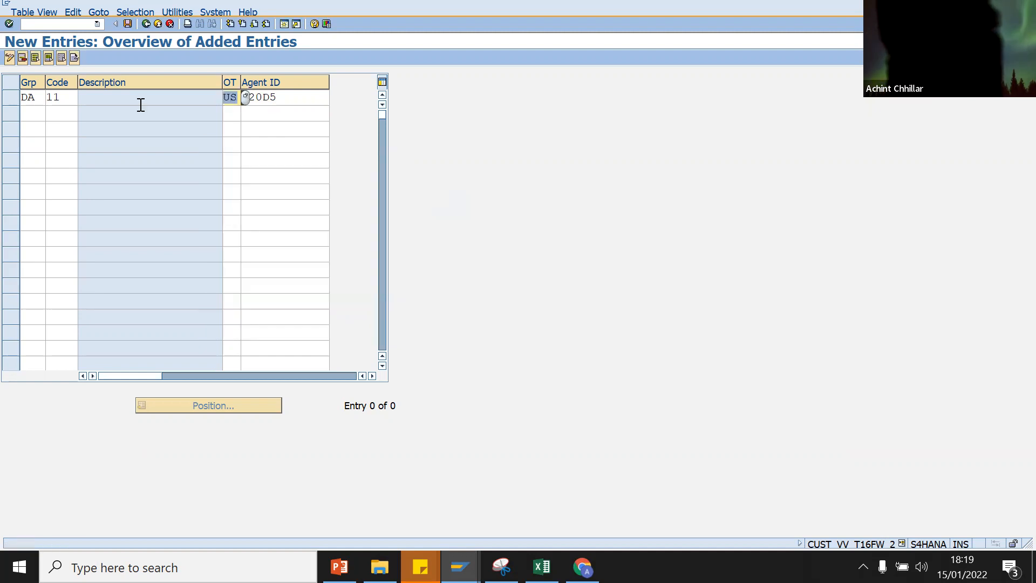
pyautogui.click(127, 24)
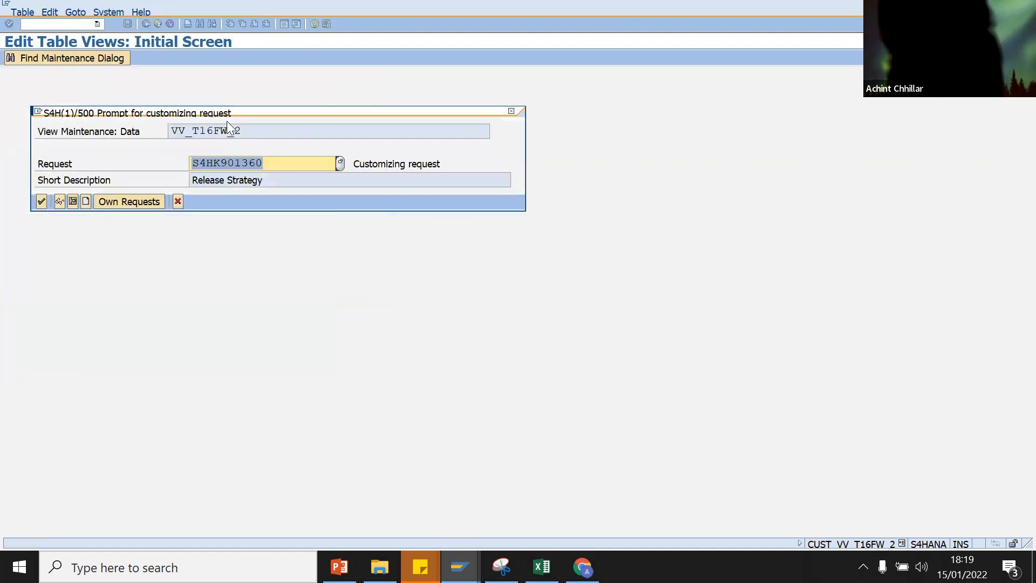
pyautogui.click(39, 201)
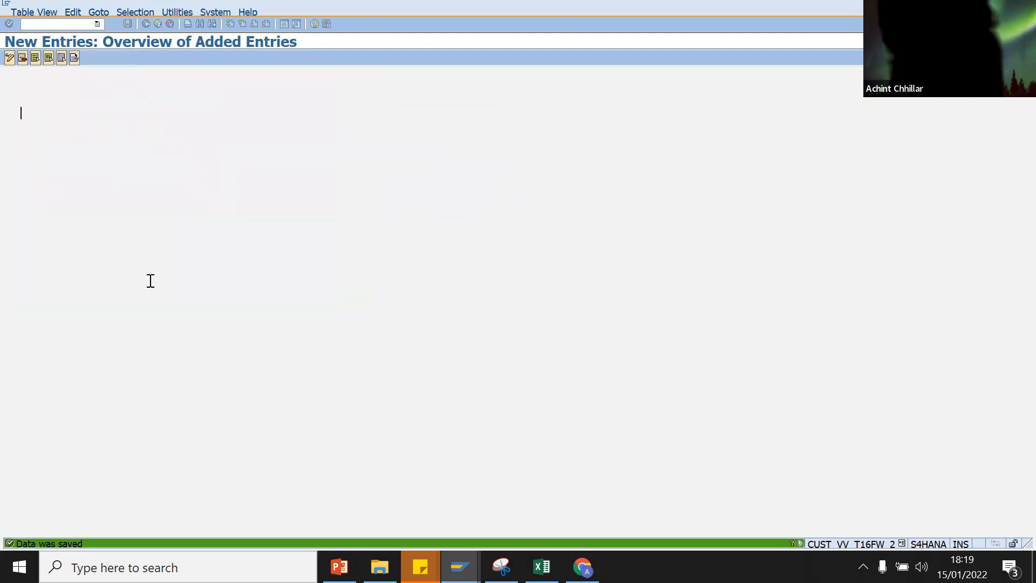
# Step: Open the agent type list for the next row and close it without choosing
pyautogui.click(232, 113)
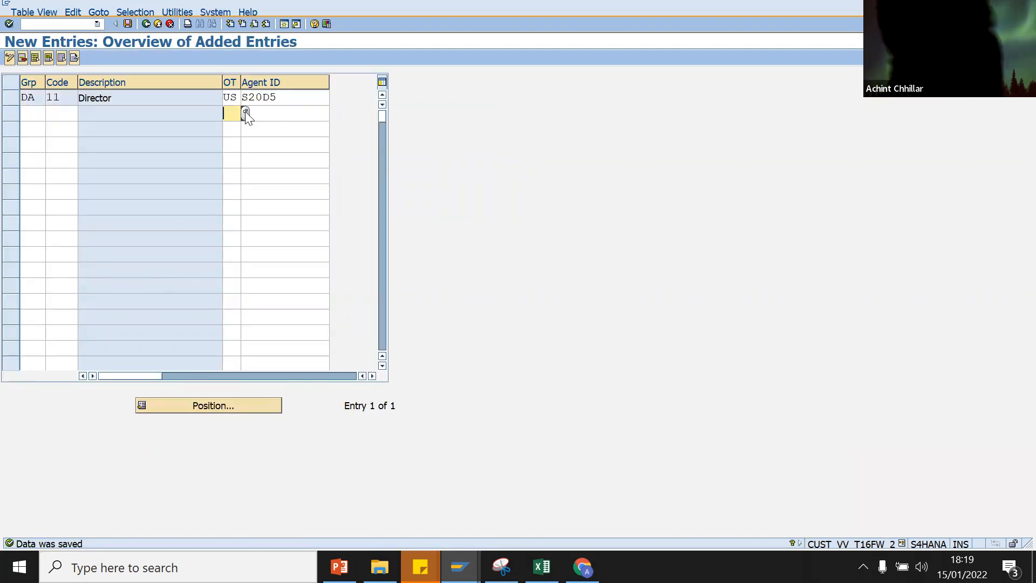
pyautogui.click(242, 113)
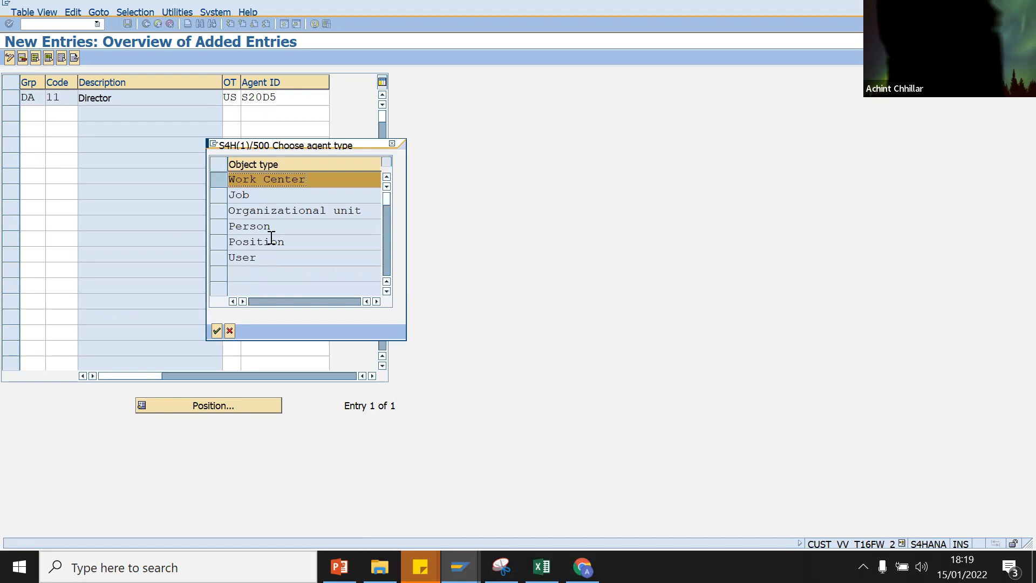
pyautogui.click(272, 240)
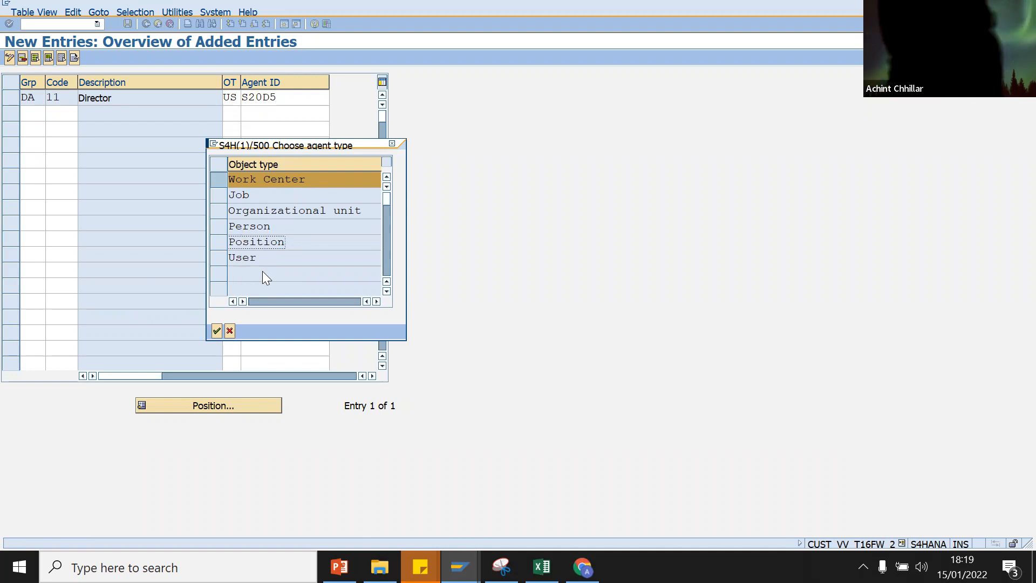
pyautogui.click(392, 145)
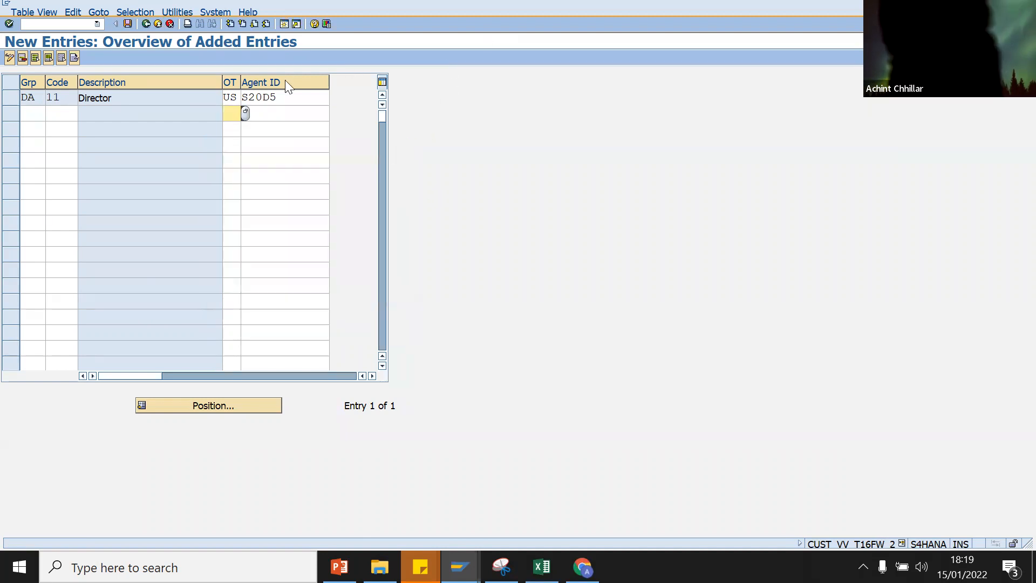
# Step: Leave the role assignment view and switch to the SAP Easy Access session
pyautogui.click(145, 26)
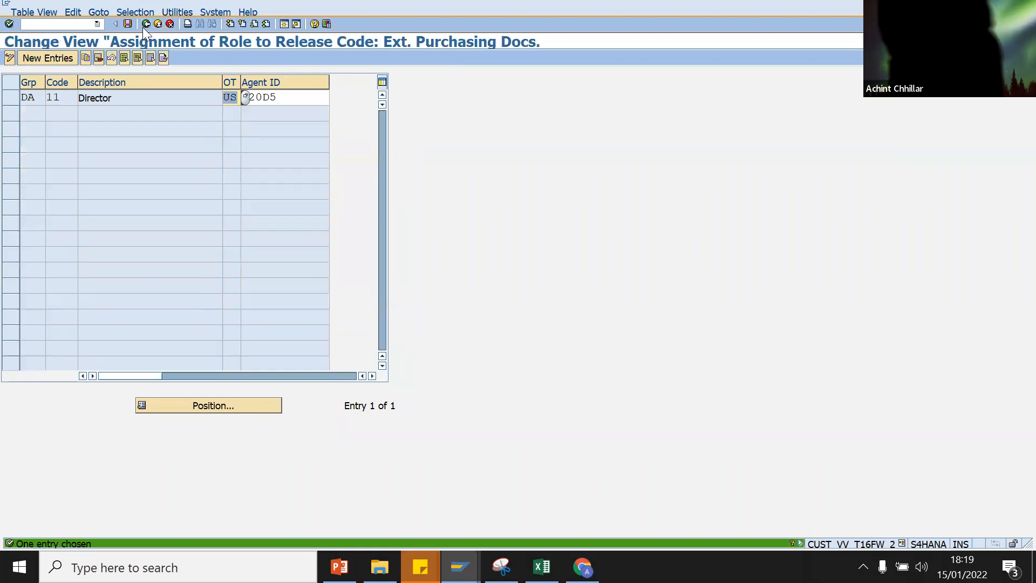
pyautogui.click(146, 23)
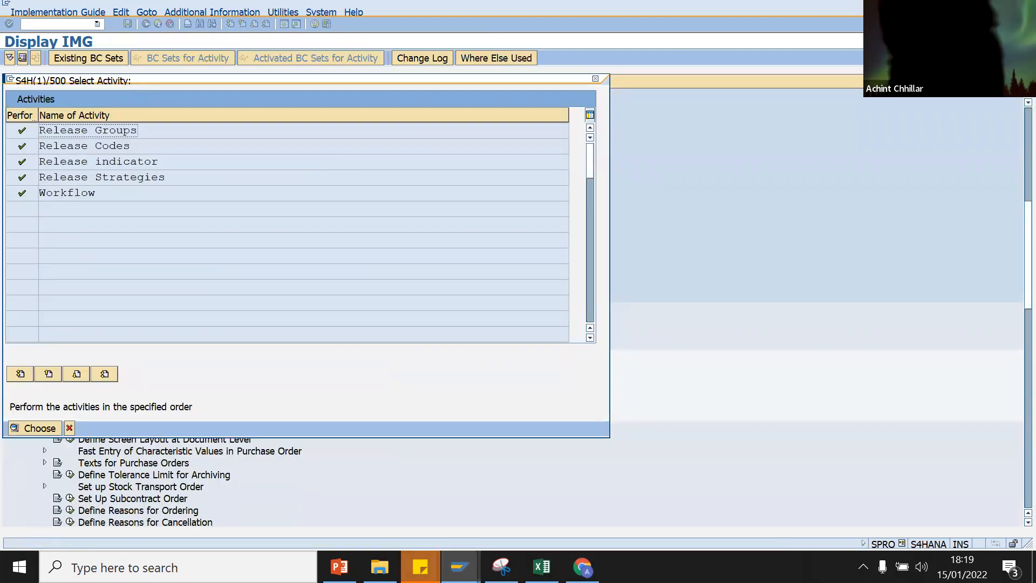
pyautogui.press('Return')
pyautogui.click(794, 538)
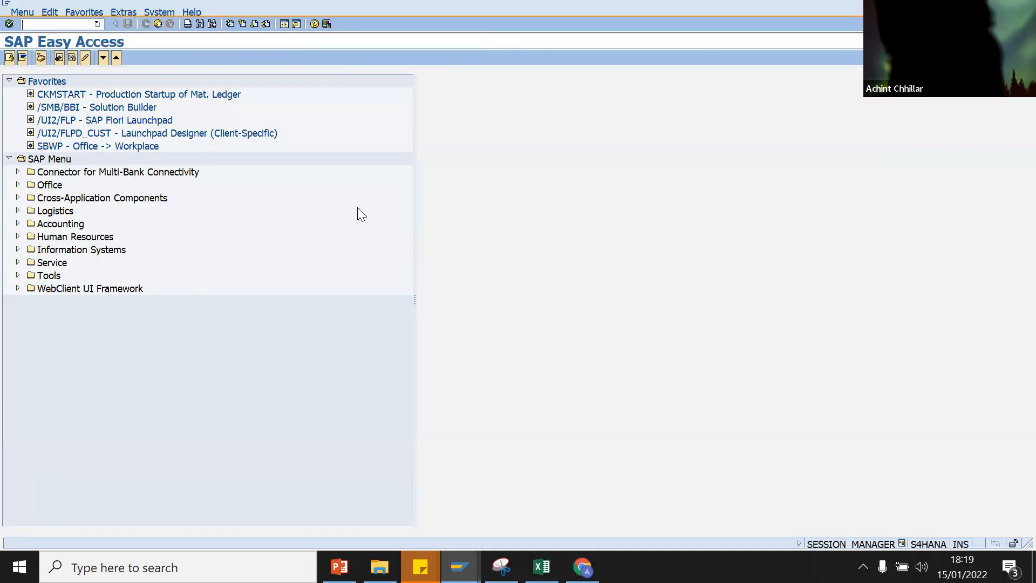
# Step: Start a purchase order in ME21N for supplier 5000 with org data SSSS / SS / S4HA
pyautogui.write('ME21N')
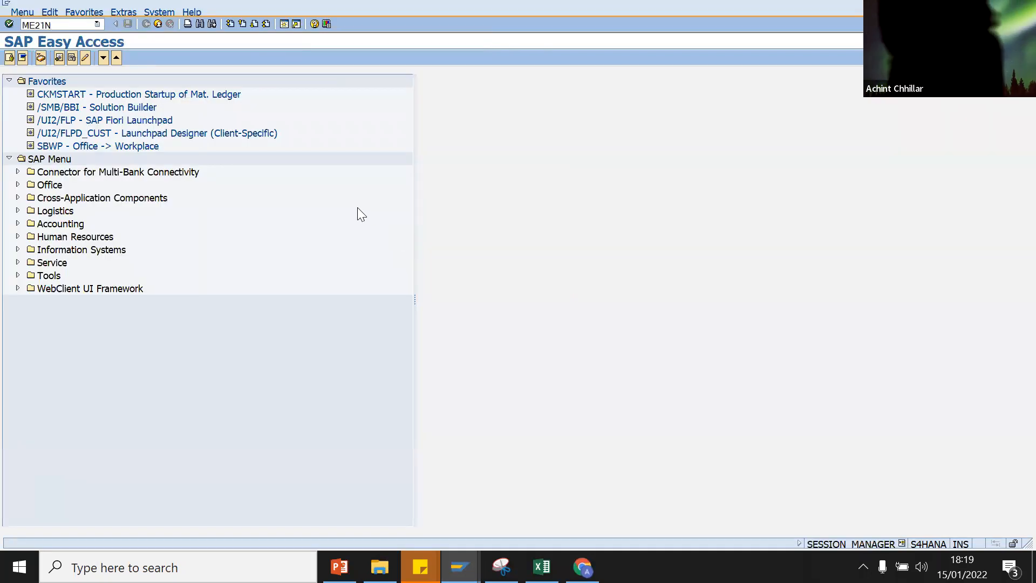
pyautogui.press('Return')
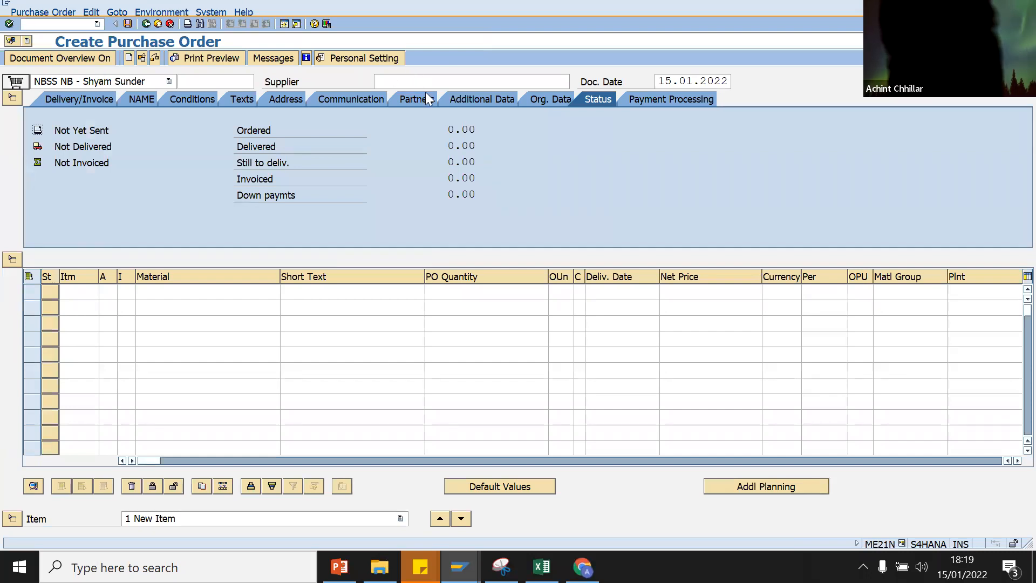
pyautogui.click(441, 80)
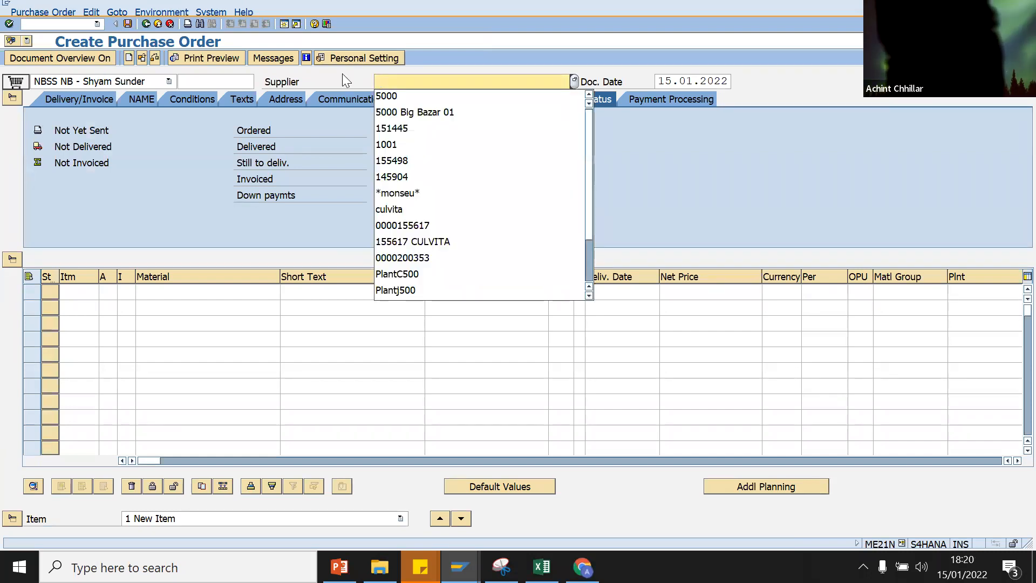
pyautogui.click(389, 95)
pyautogui.press('Return')
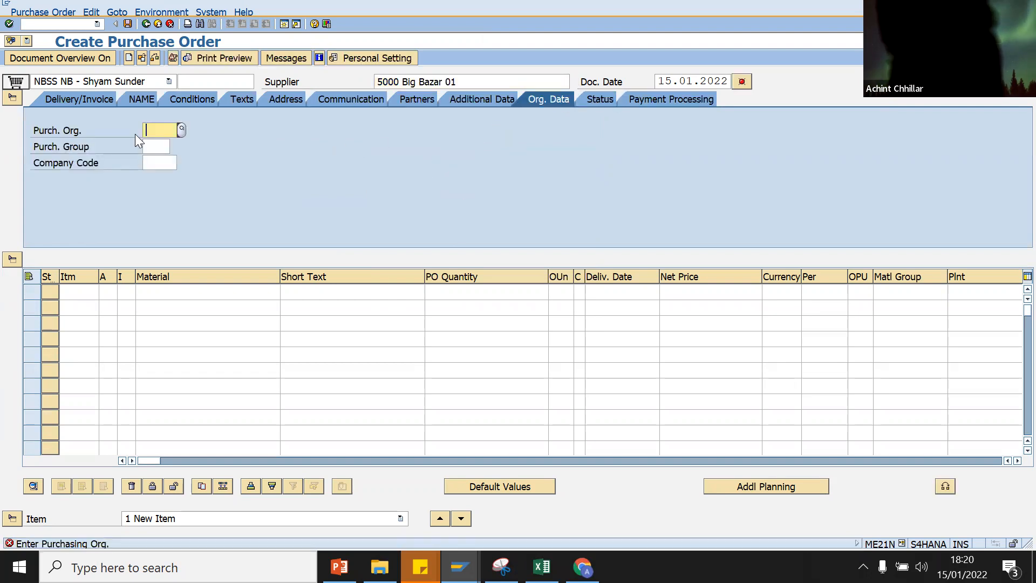
pyautogui.click(143, 132)
pyautogui.click(149, 144)
pyautogui.click(150, 147)
pyautogui.click(151, 161)
pyautogui.click(152, 163)
pyautogui.click(150, 178)
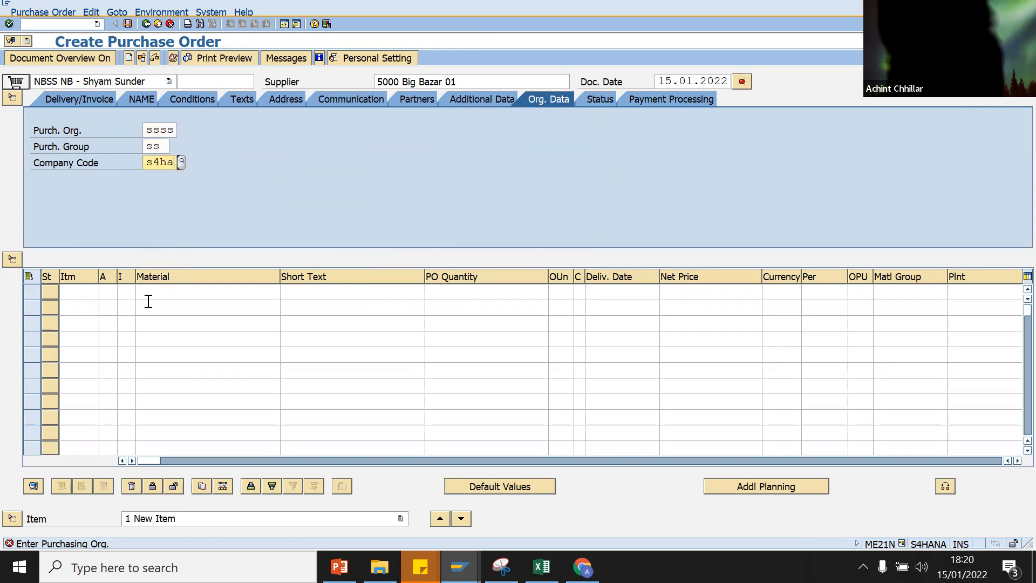
# Step: Add item material 132, quantity 1, price 1 INR, plant SSSS, and dismiss the delivery date warning
pyautogui.click(150, 295)
pyautogui.click(149, 305)
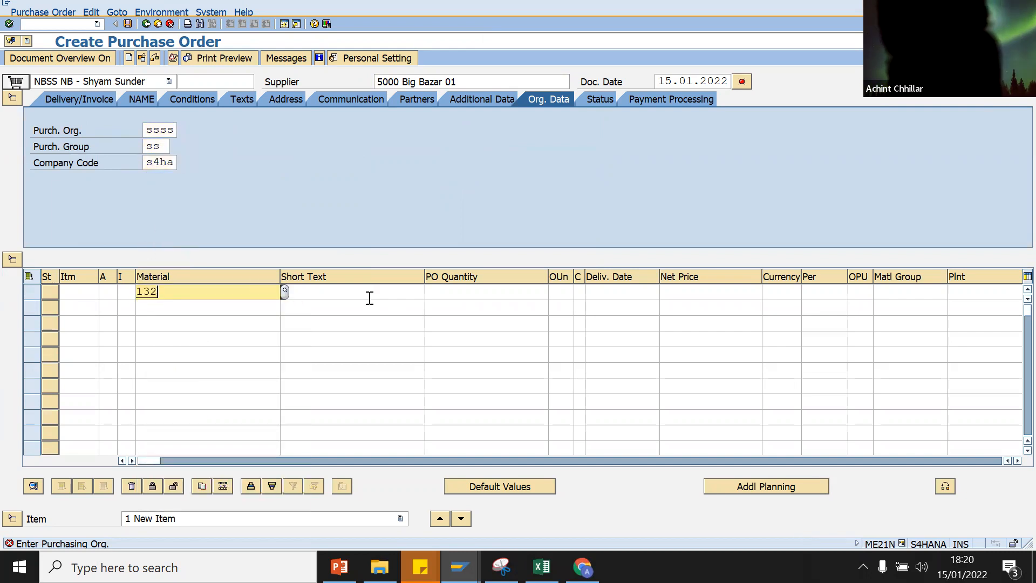
pyautogui.click(484, 295)
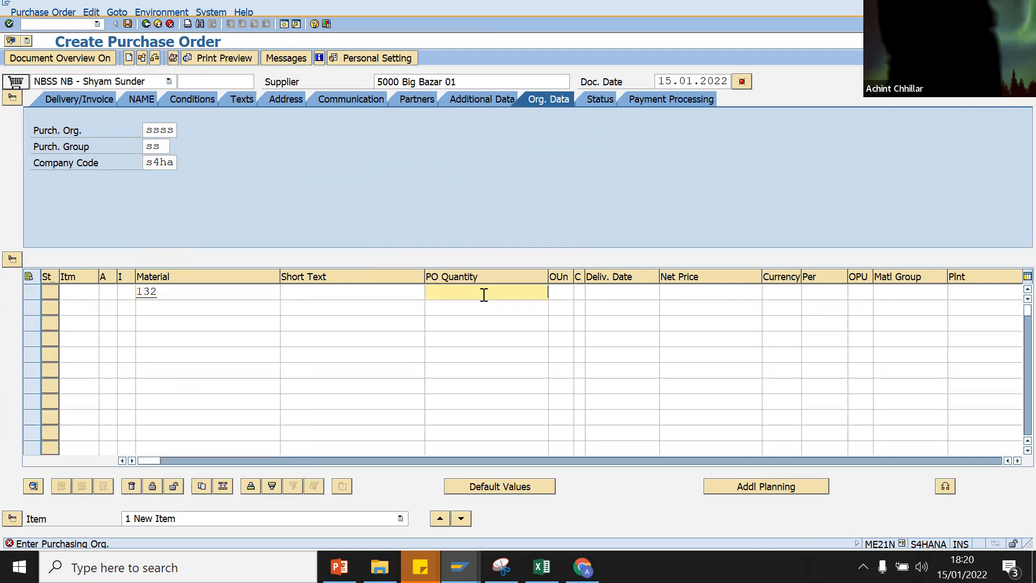
pyautogui.write('1')
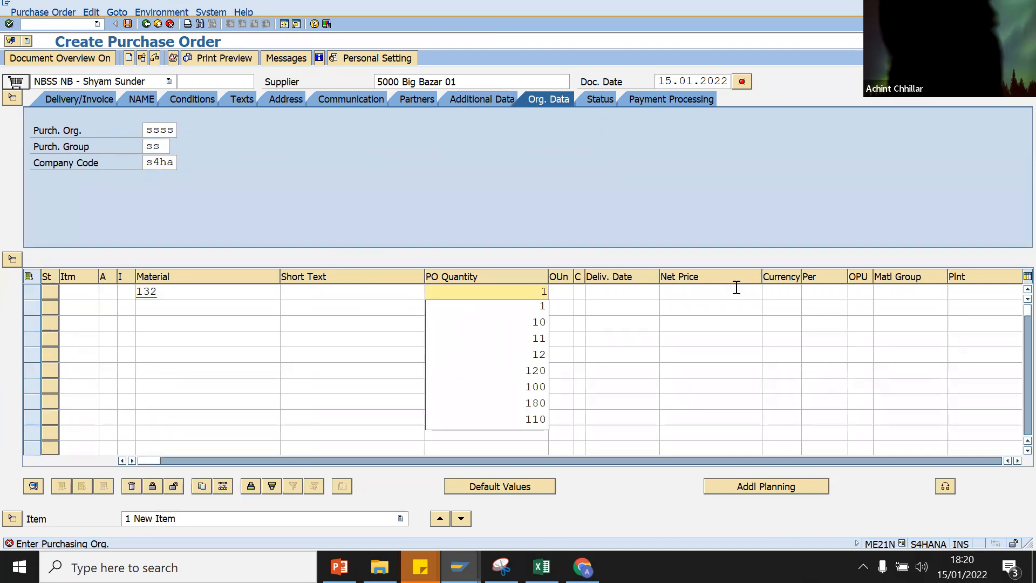
pyautogui.click(736, 289)
pyautogui.write('1')
pyautogui.click(956, 296)
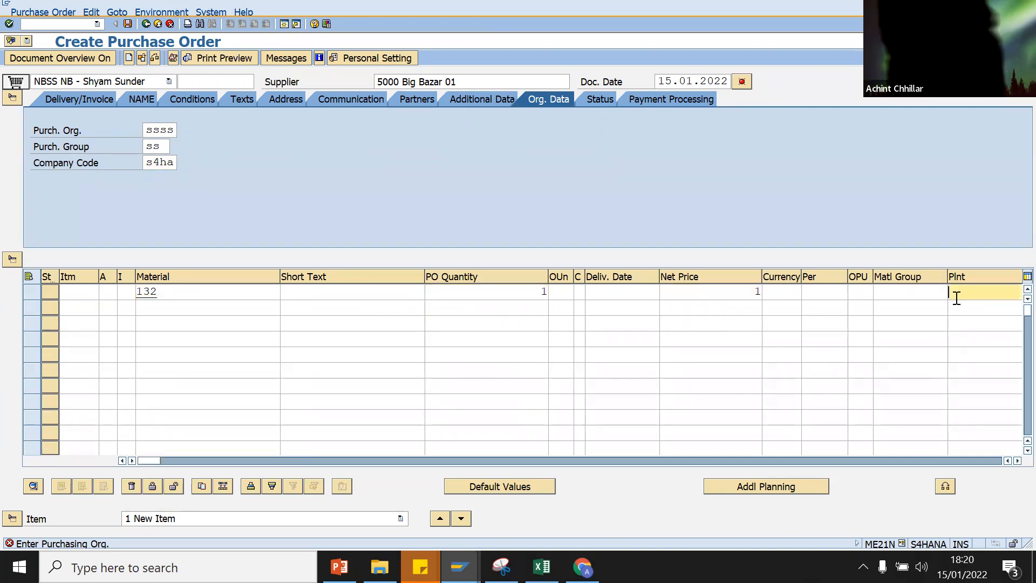
pyautogui.click(947, 308)
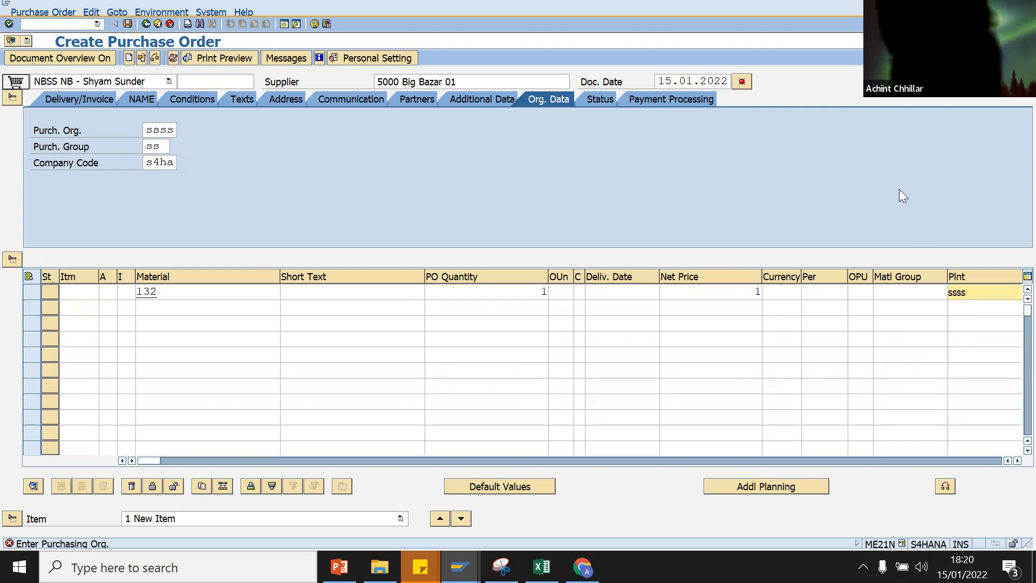
pyautogui.press('Return')
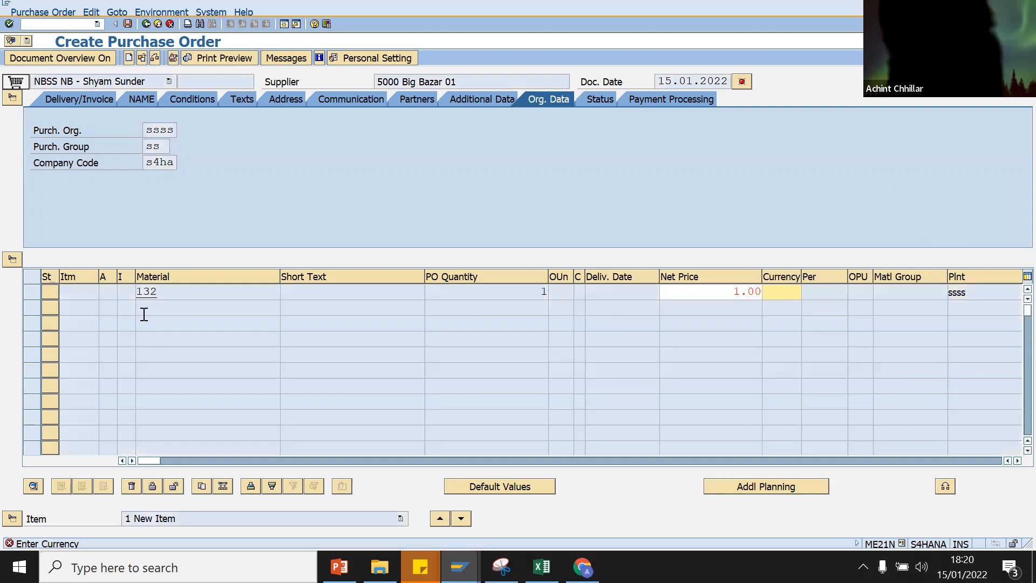
pyautogui.write('INR')
pyautogui.press('Return')
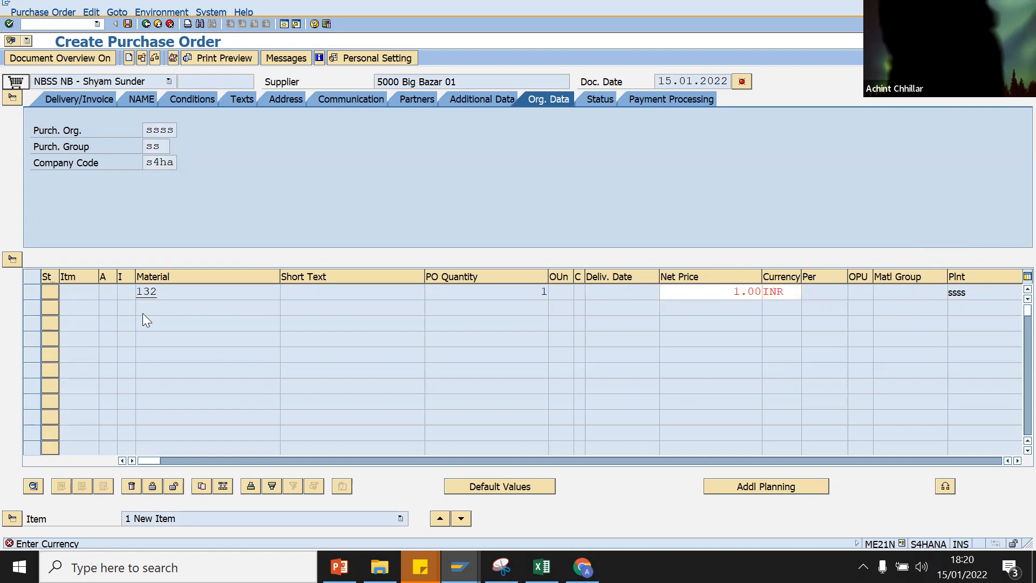
pyautogui.press('Return')
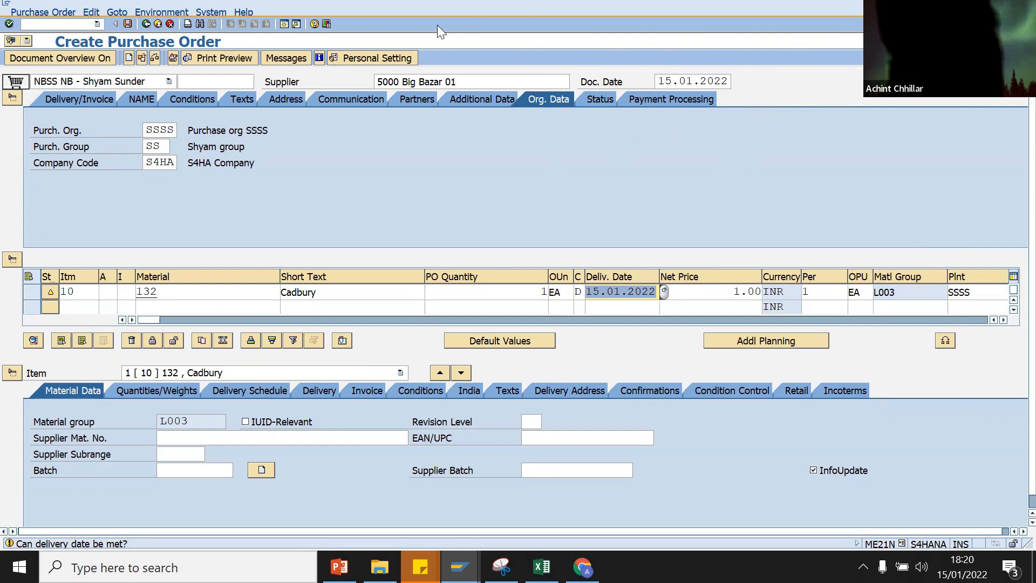
pyautogui.click(154, 58)
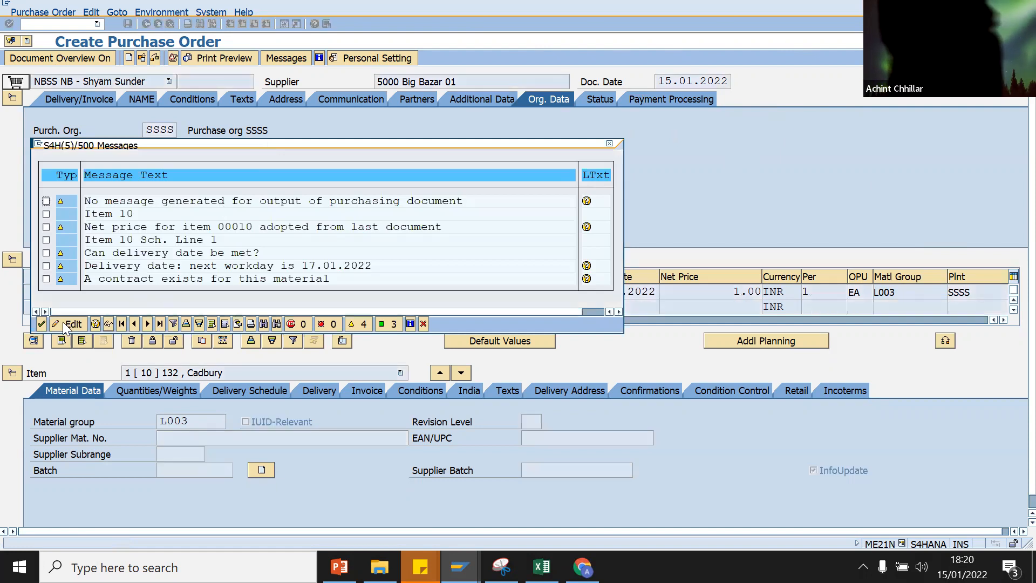
pyautogui.click(39, 326)
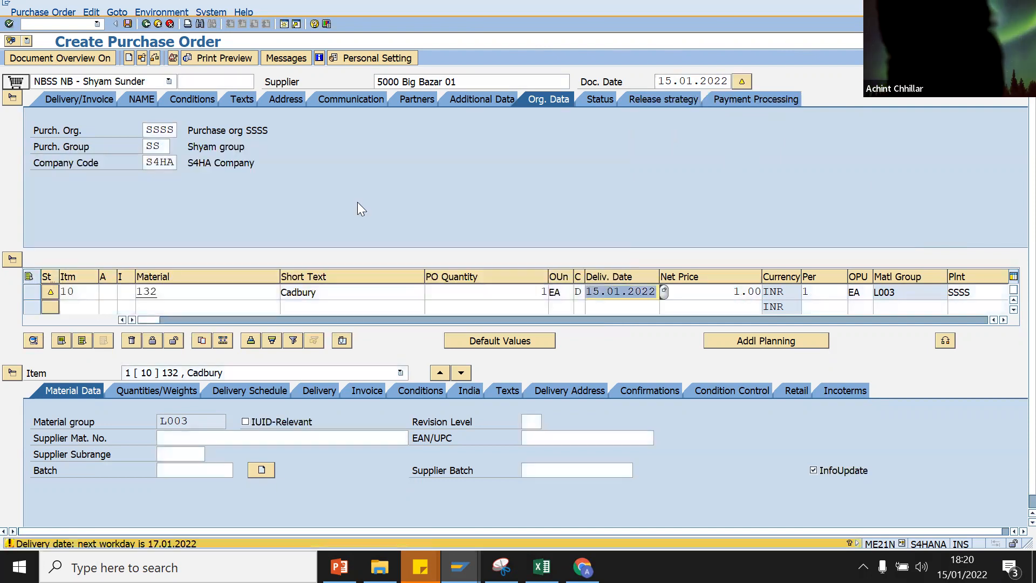
pyautogui.click(676, 102)
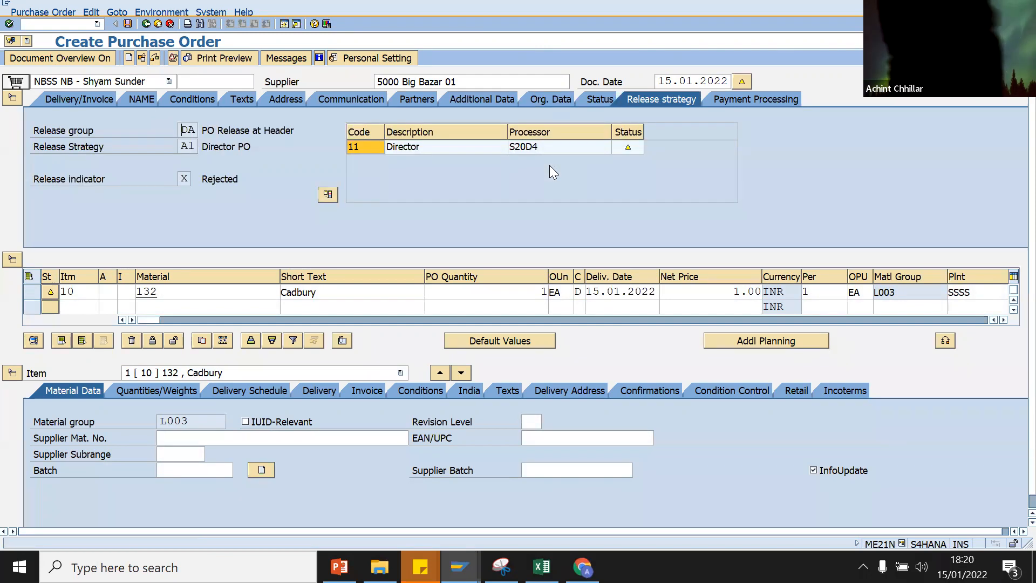
pyautogui.click(522, 148)
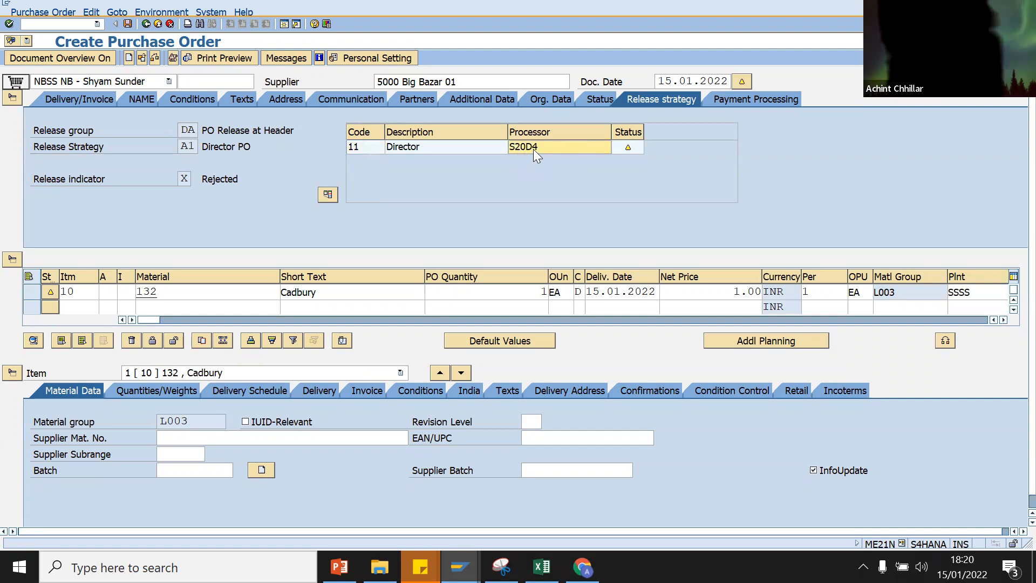
pyautogui.click(198, 129)
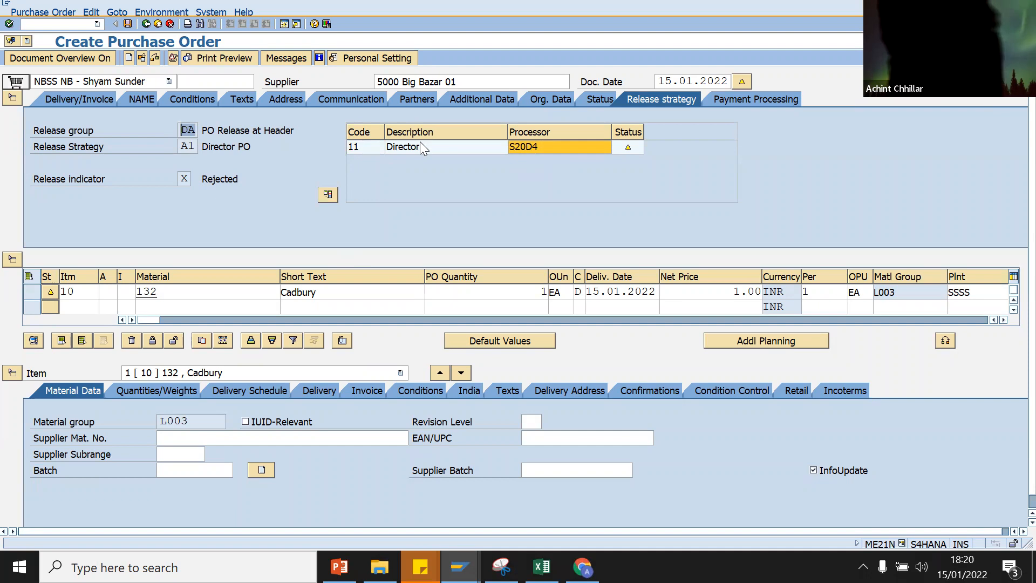
pyautogui.click(128, 25)
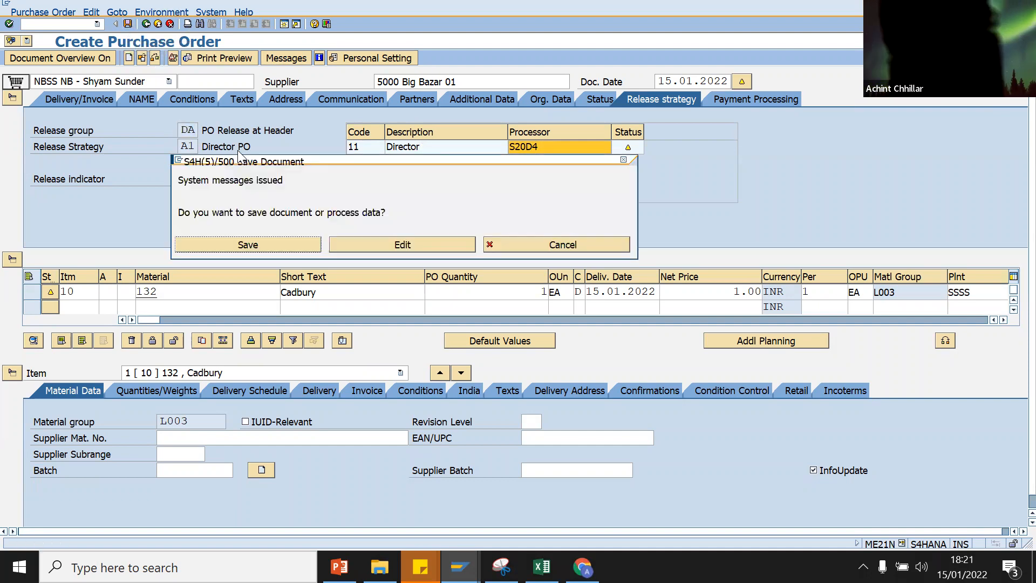
pyautogui.click(248, 244)
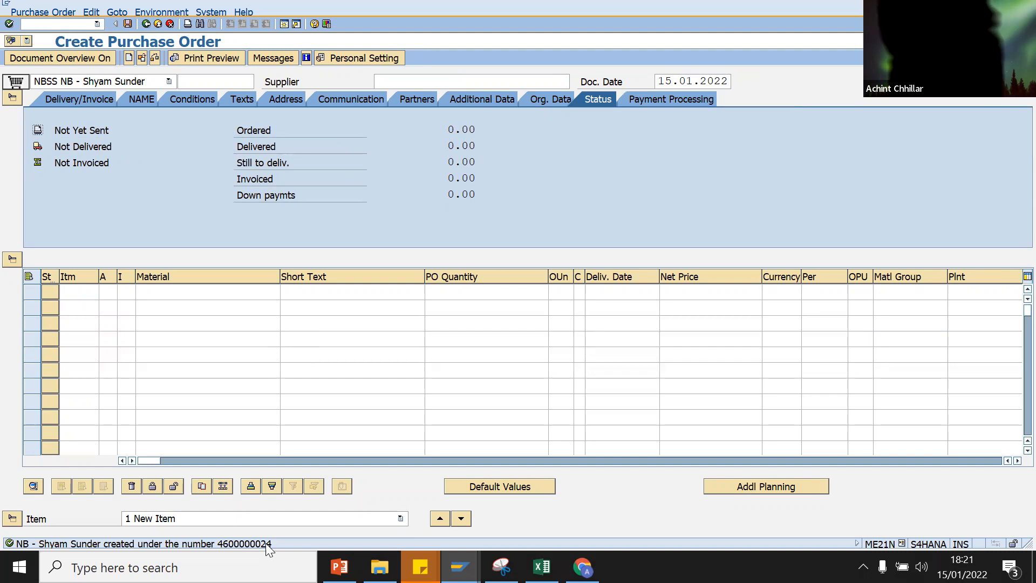
# Step: Leave with /N and list the pending workflow items in the Business Workplace inbox
pyautogui.click(57, 25)
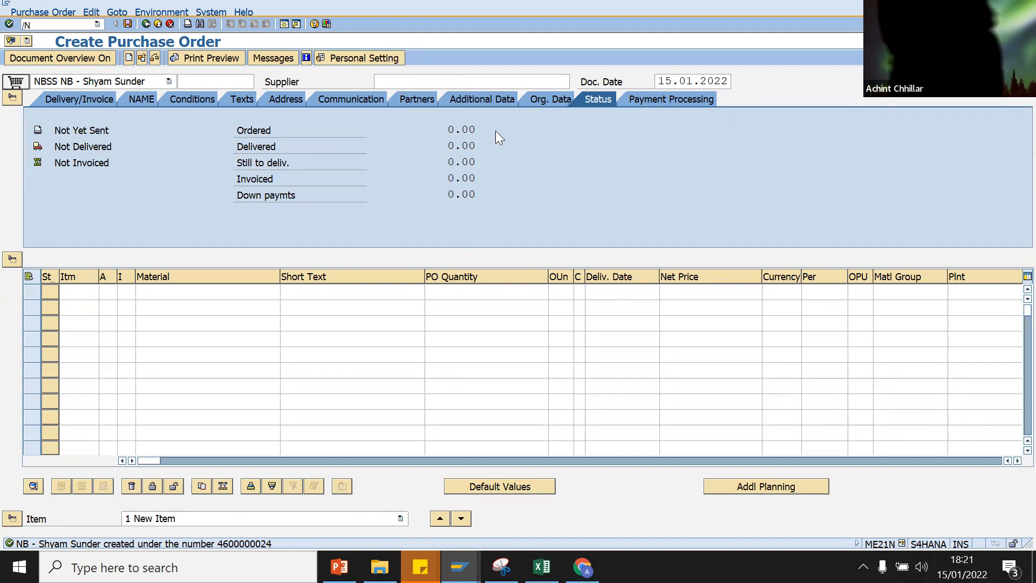
pyautogui.write('/N')
pyautogui.press('Return')
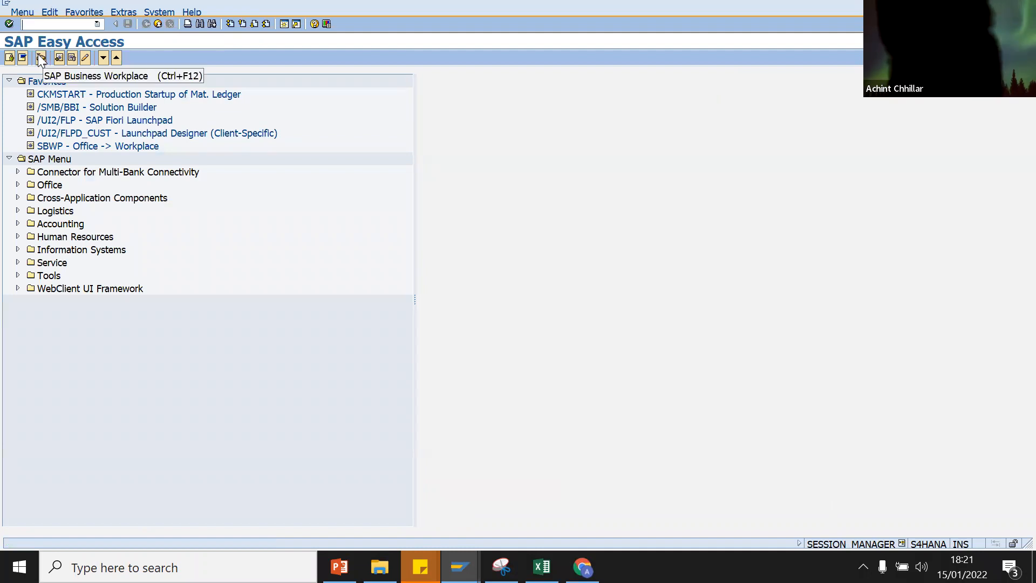
pyautogui.click(38, 56)
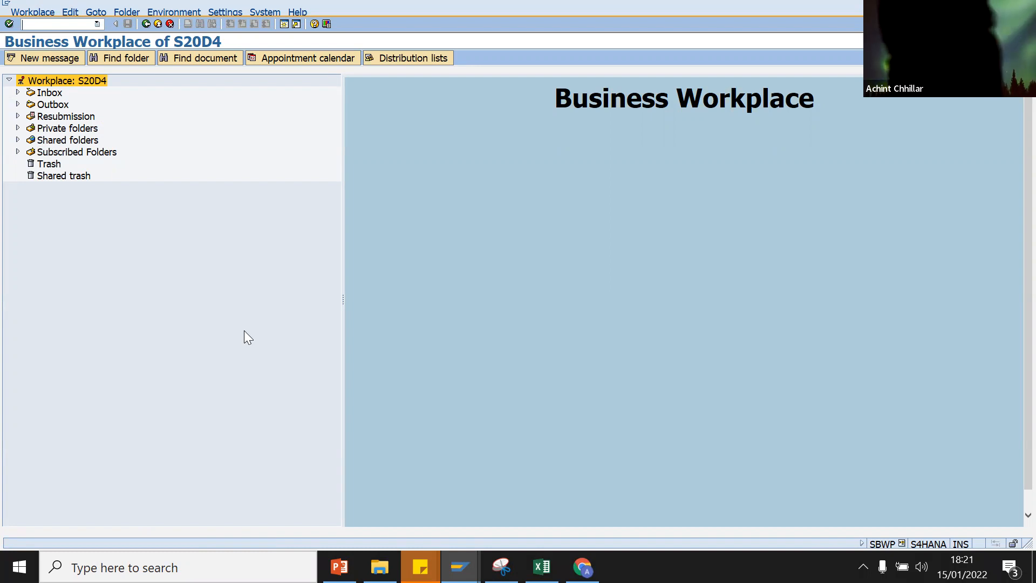
pyautogui.click(18, 93)
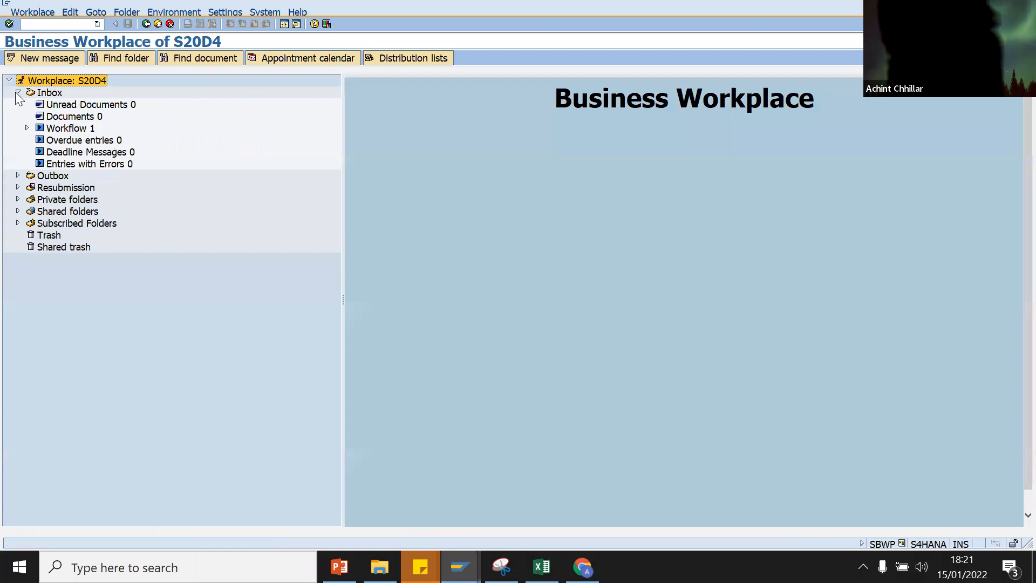
pyautogui.click(48, 130)
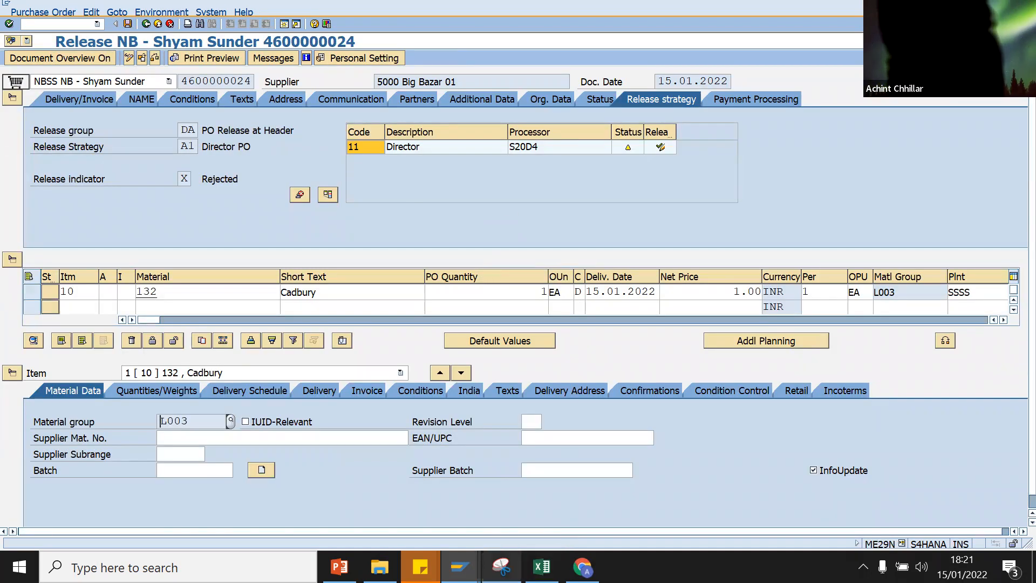
pyautogui.moveTo(582, 567)
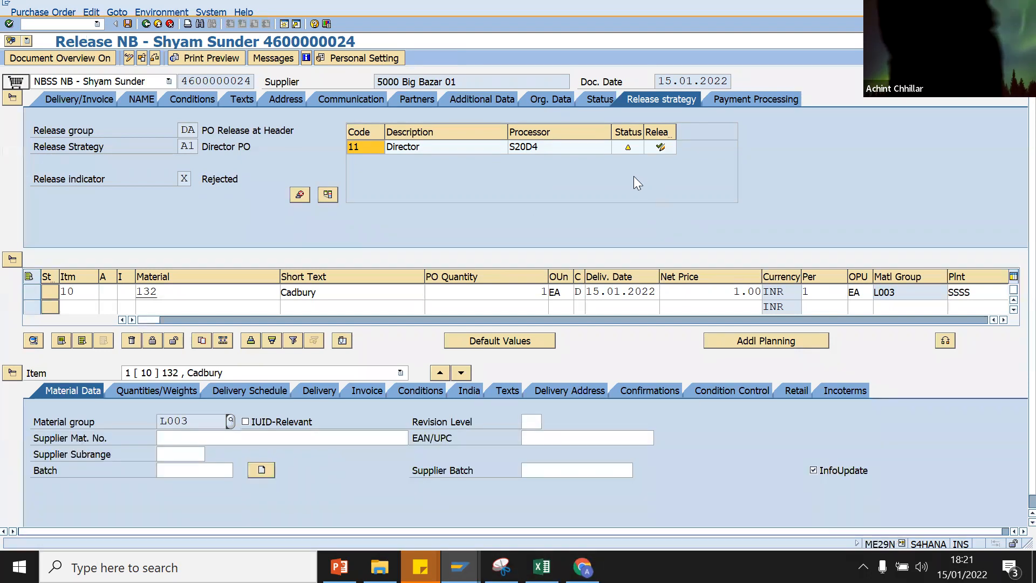
pyautogui.click(662, 153)
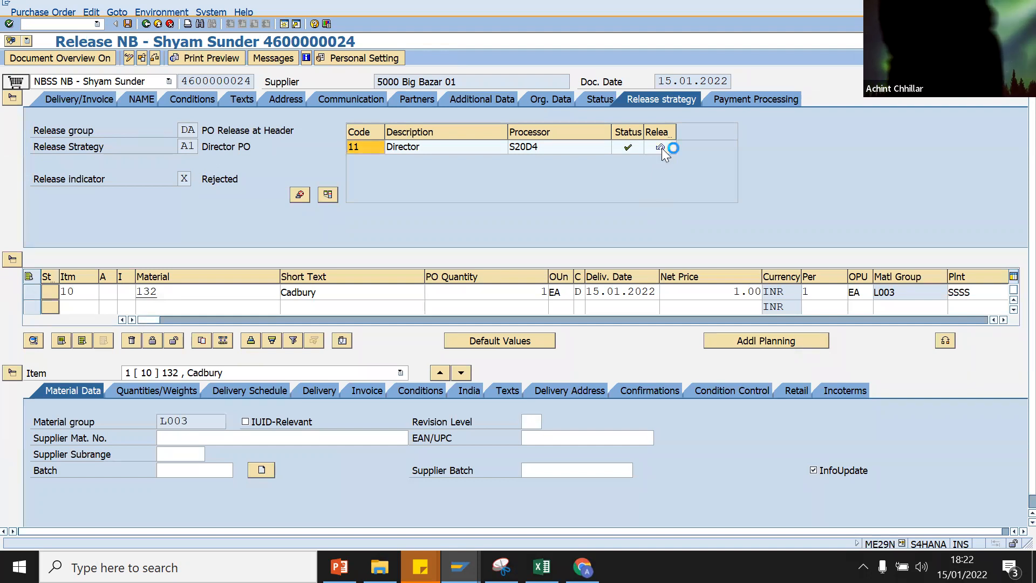
pyautogui.click(128, 23)
pyautogui.click(279, 241)
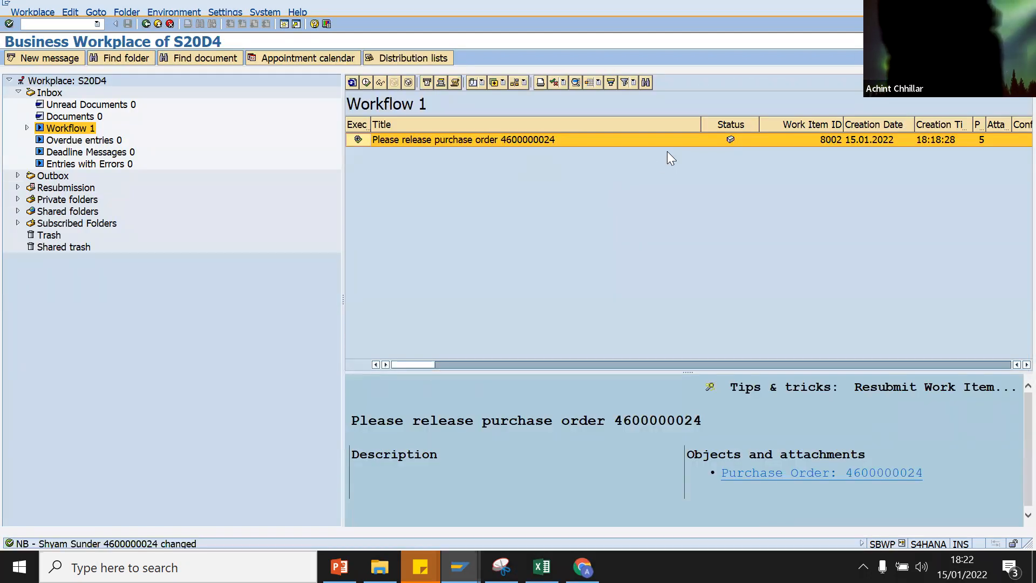
# Step: Refresh the workflow items list and bring the purchase order display window forward
pyautogui.click(352, 82)
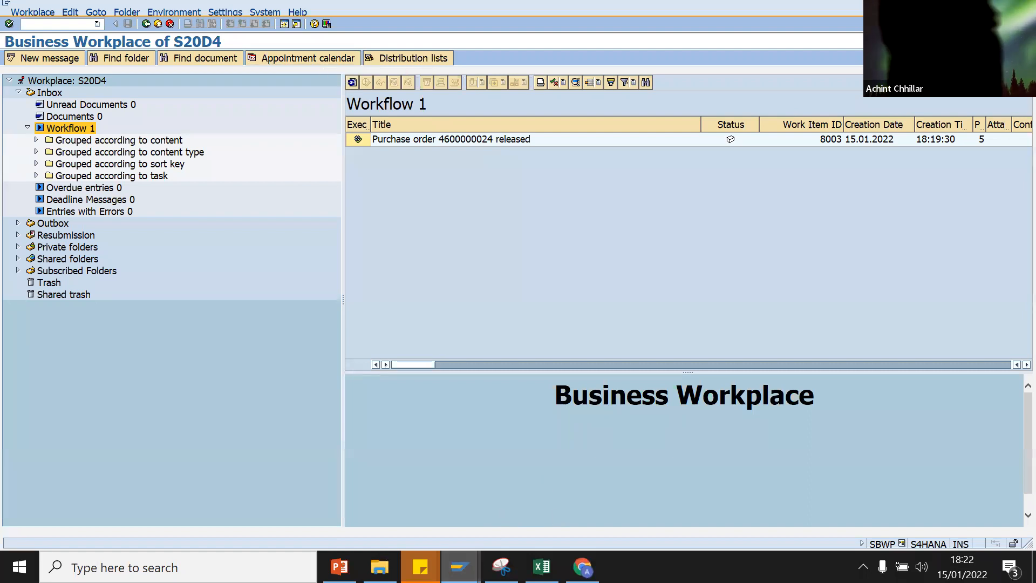
pyautogui.moveTo(459, 566)
pyautogui.click(607, 534)
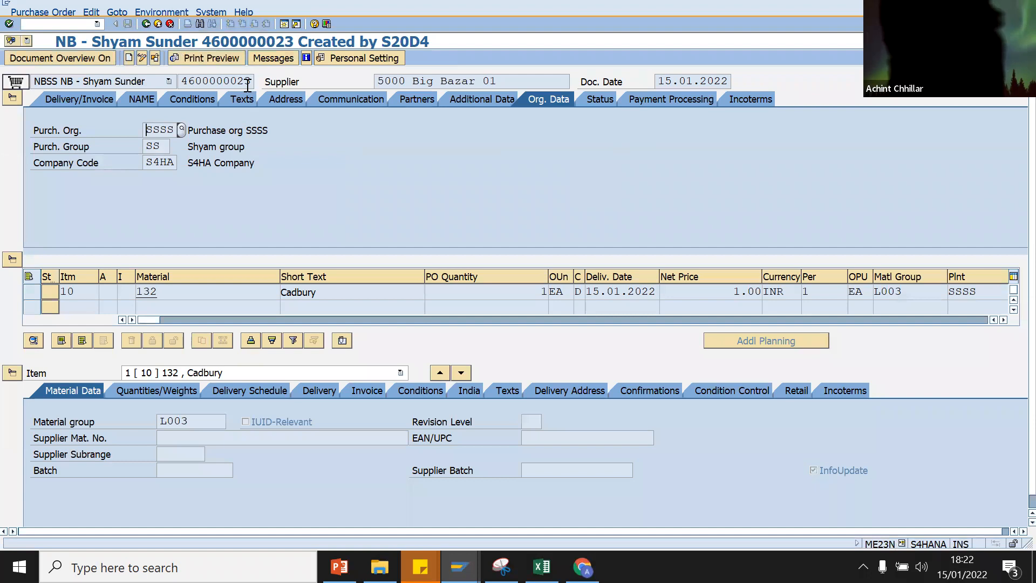
pyautogui.click(155, 57)
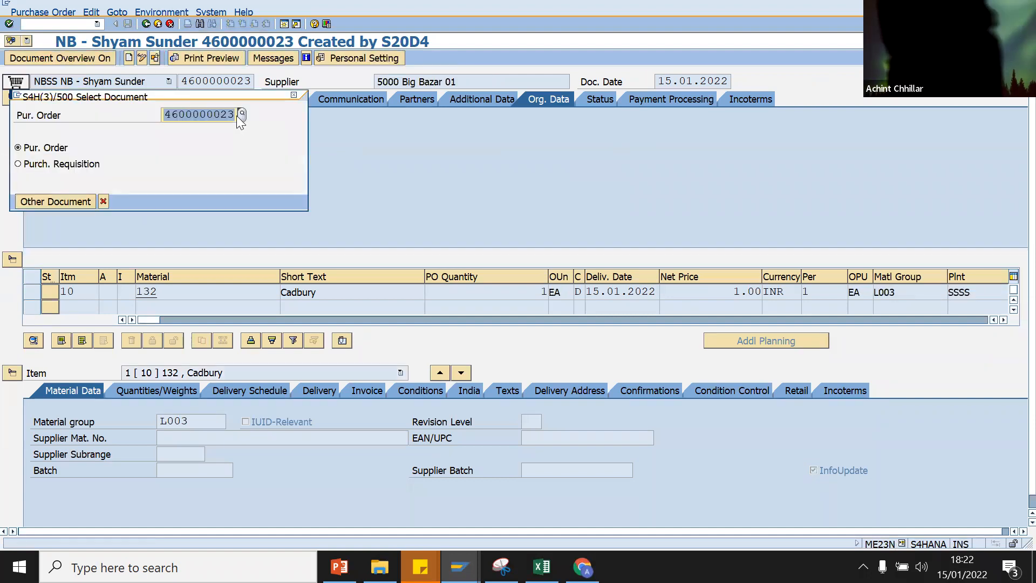
pyautogui.press('Return')
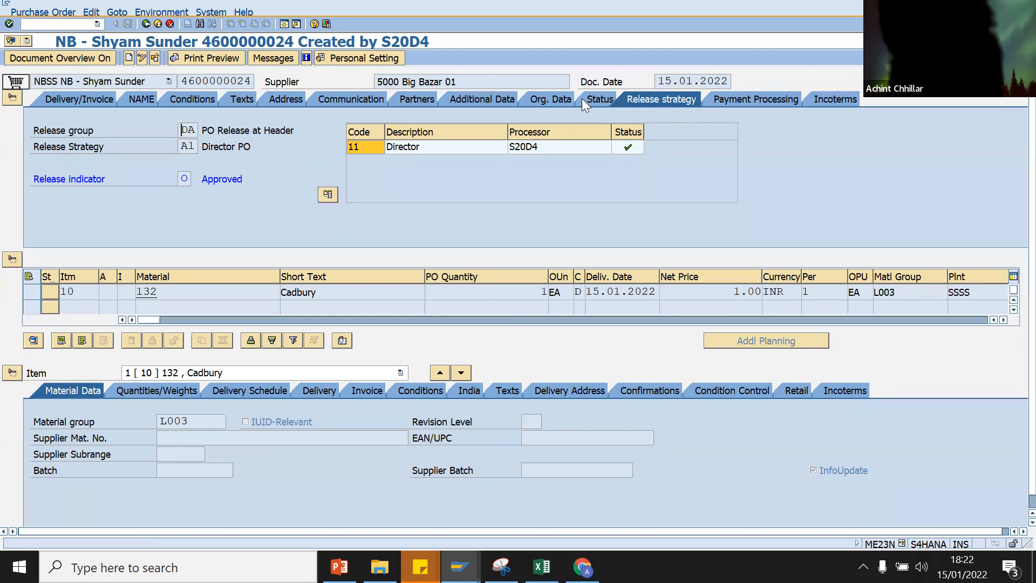
pyautogui.click(547, 100)
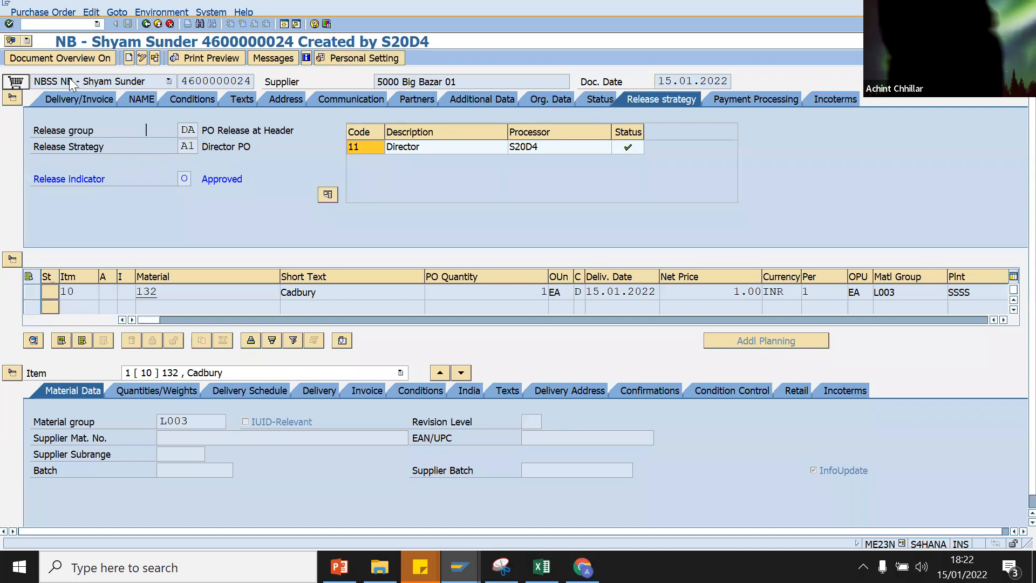
pyautogui.click(55, 82)
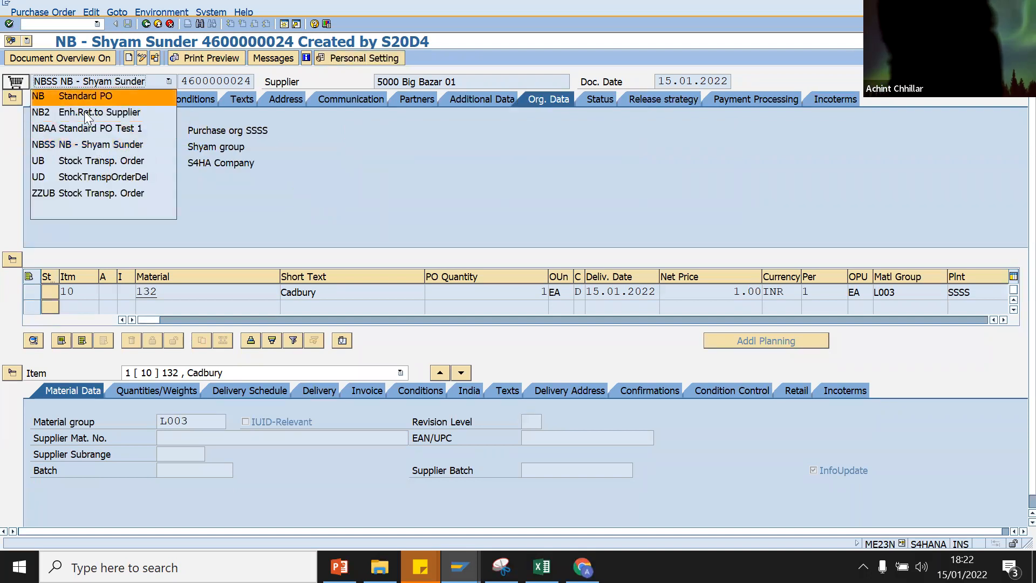
pyautogui.click(361, 149)
pyautogui.click(161, 148)
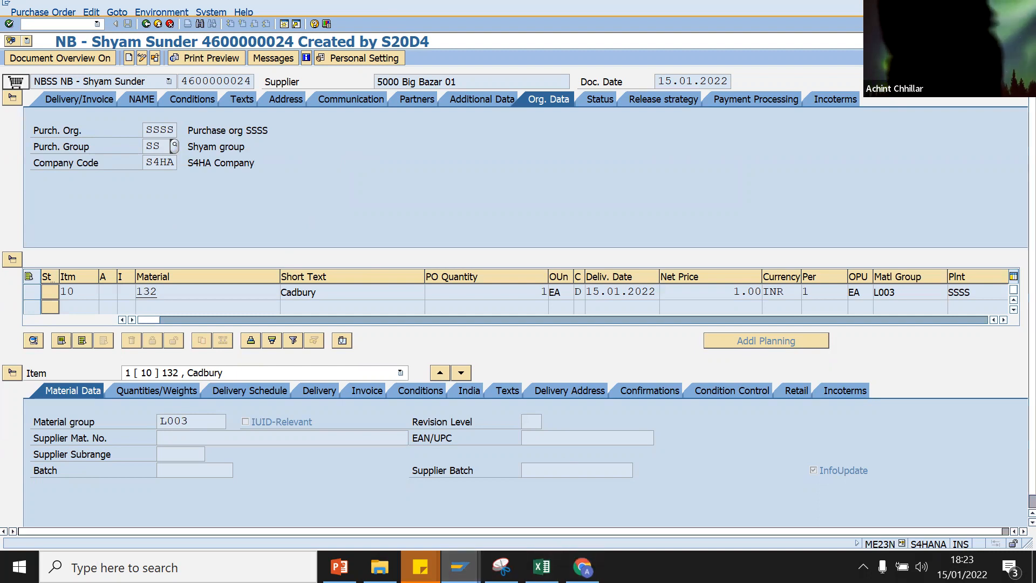
pyautogui.moveTo(459, 567)
pyautogui.click(417, 505)
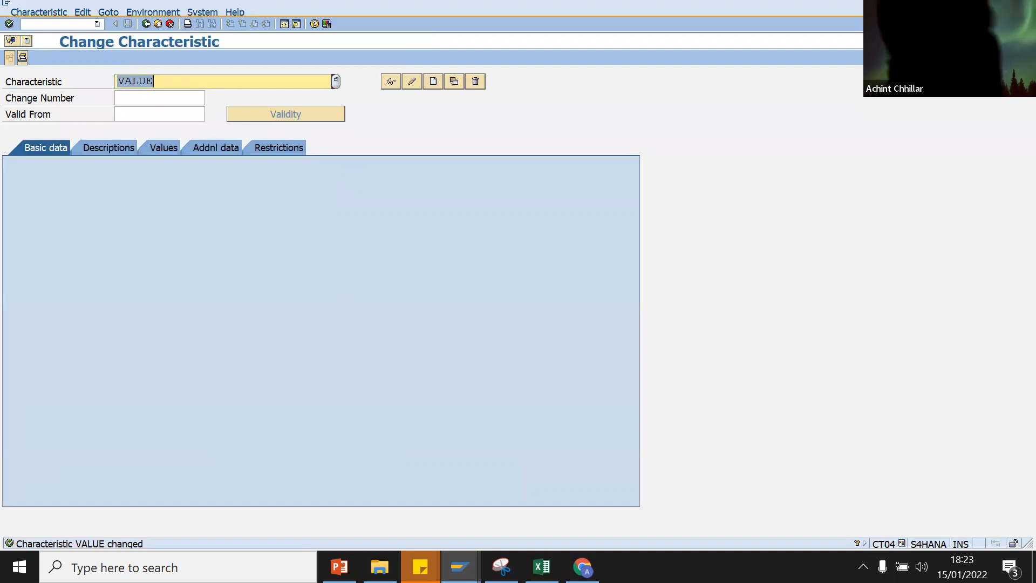
# Step: Close the characteristic window and return to the release strategy configuration window
pyautogui.click(1023, 3)
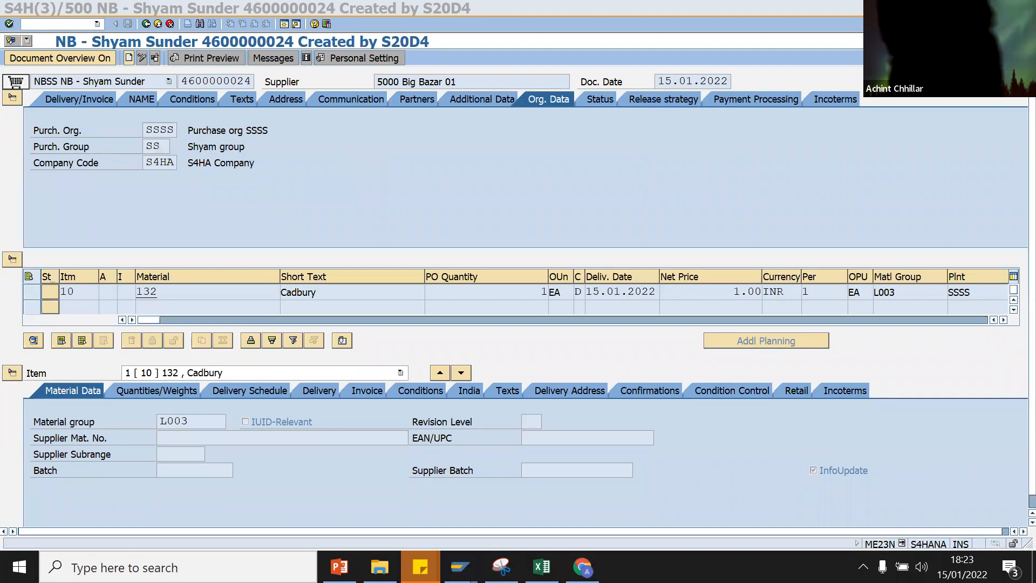
pyautogui.moveTo(459, 567)
pyautogui.click(407, 515)
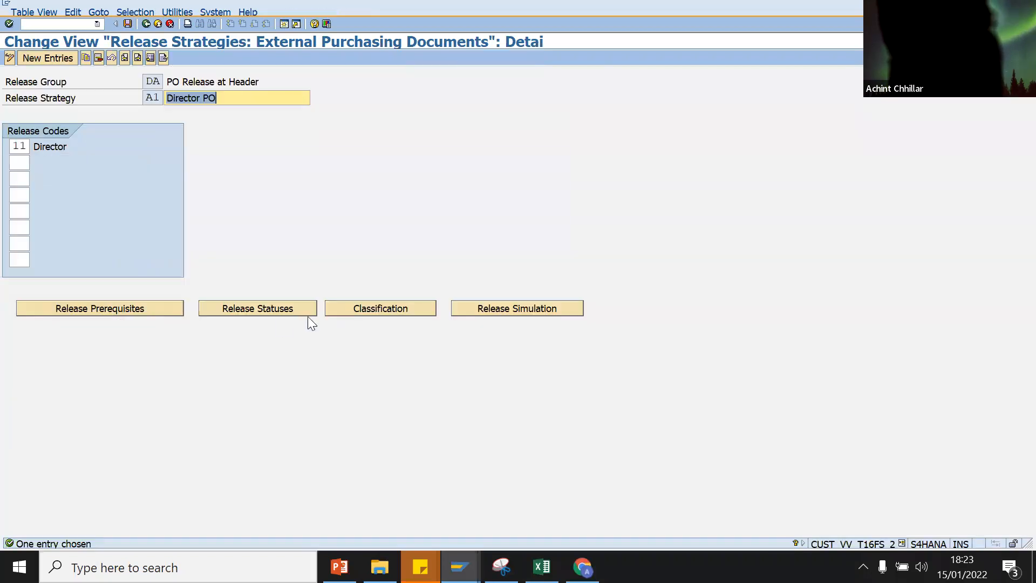
# Step: Review DA/A1 classification values: purchasing group SS and total net order value > 0.01 INR
pyautogui.click(360, 306)
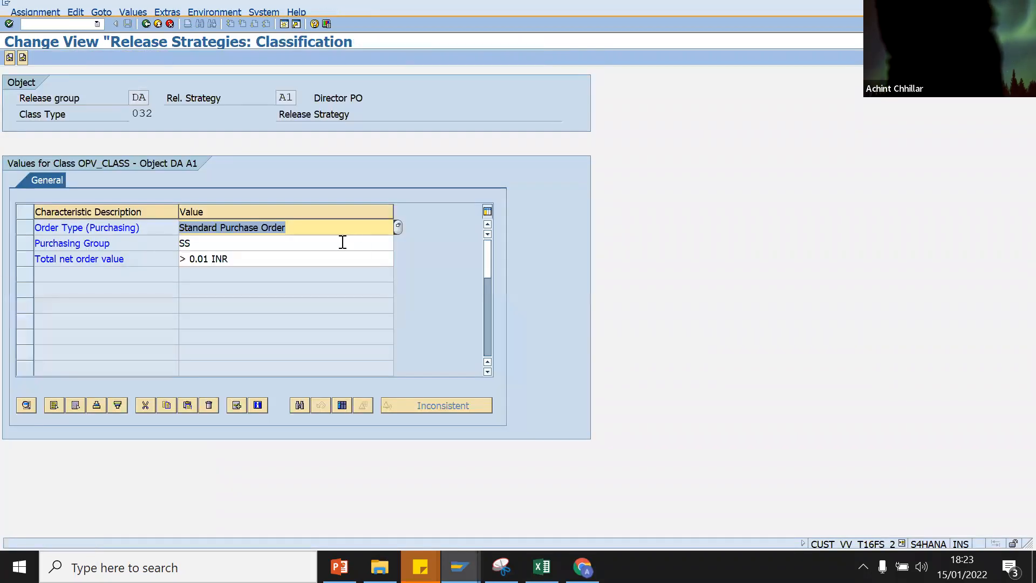
pyautogui.click(343, 242)
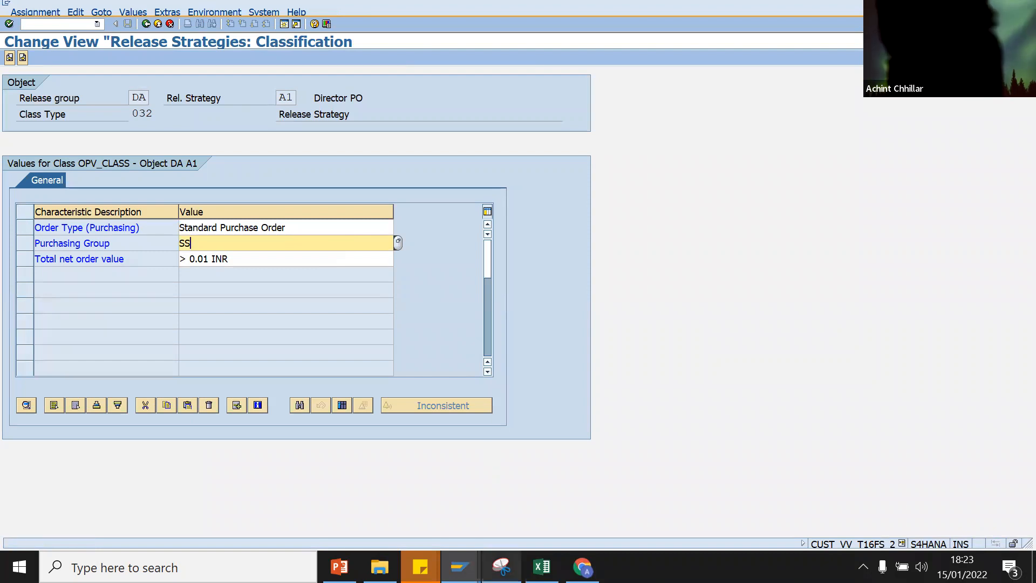
pyautogui.click(264, 259)
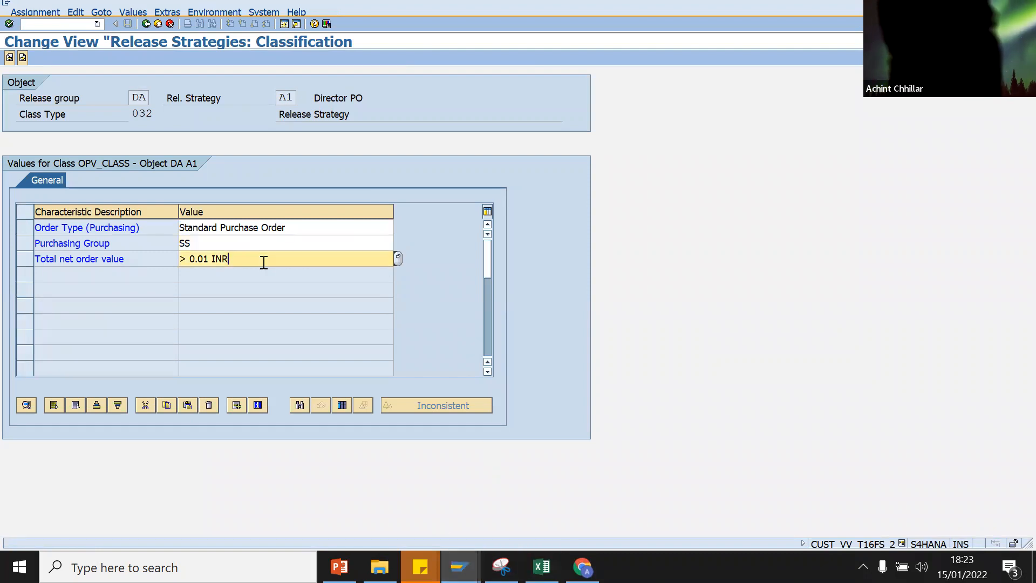
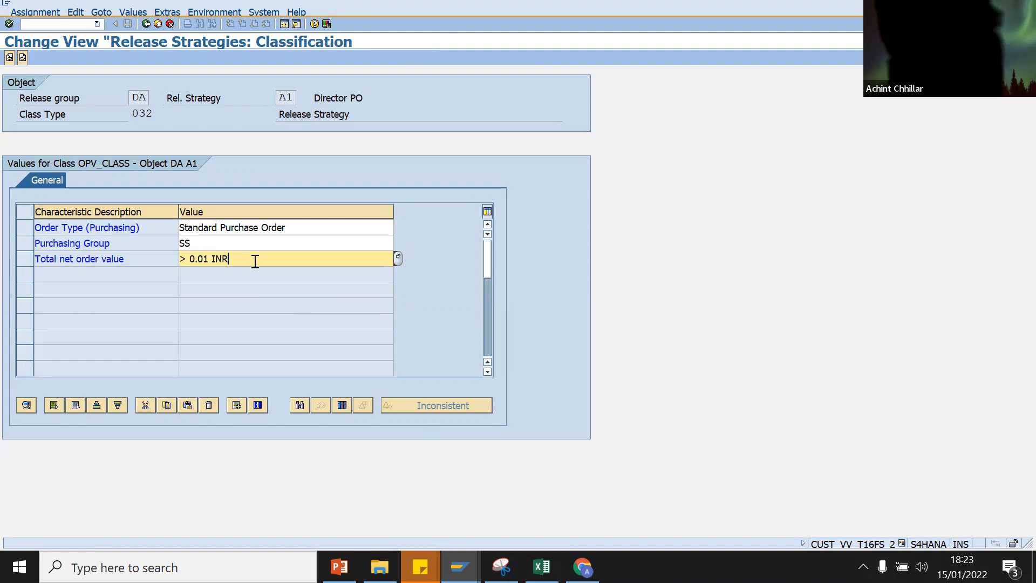
# Step: Replace DA/A1's > 0.01 order value with 100.00 - 1000.00 INR, save, and reopen its classification
pyautogui.press('BackSpace')
pyautogui.press('BackSpace')
pyautogui.press('BackSpace')
pyautogui.press('BackSpace')
pyautogui.press('BackSpace')
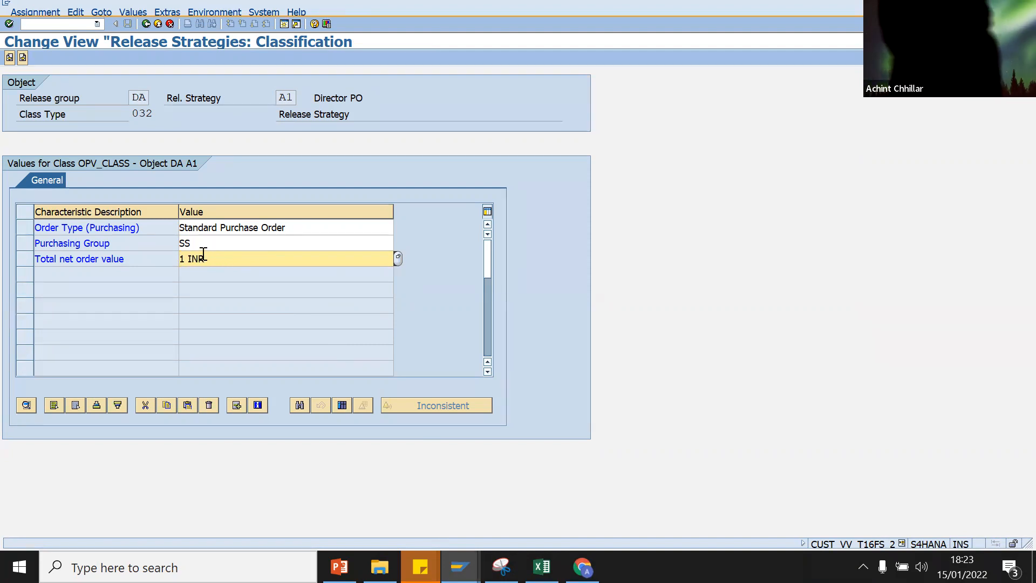
pyautogui.write('100.00 - 1')
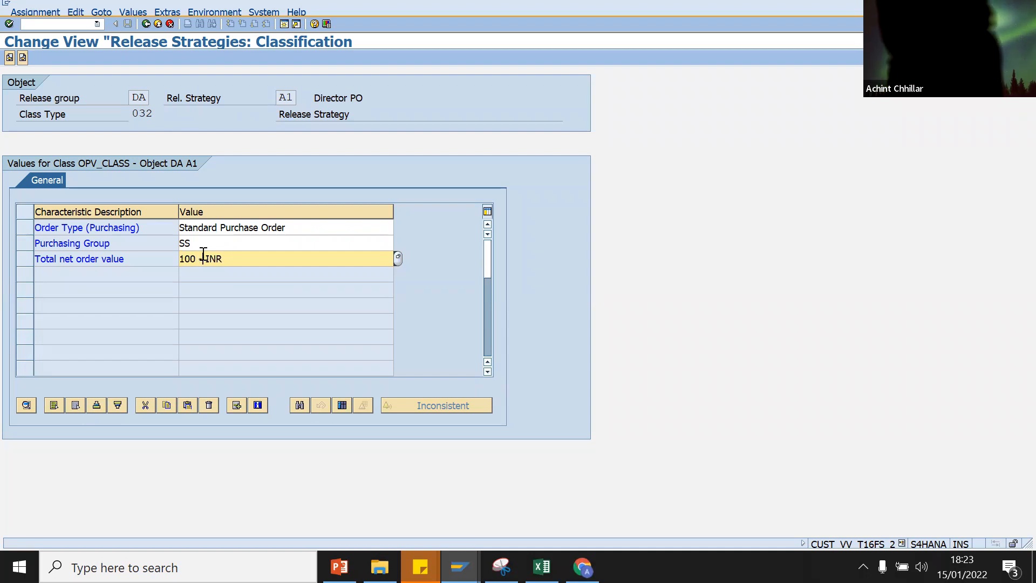
pyautogui.write('000')
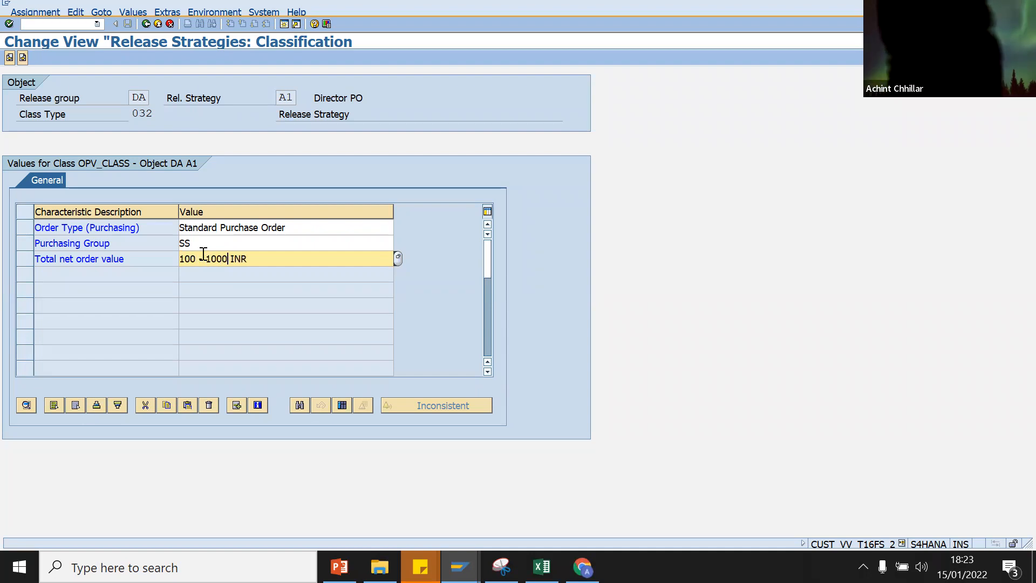
pyautogui.press('Return')
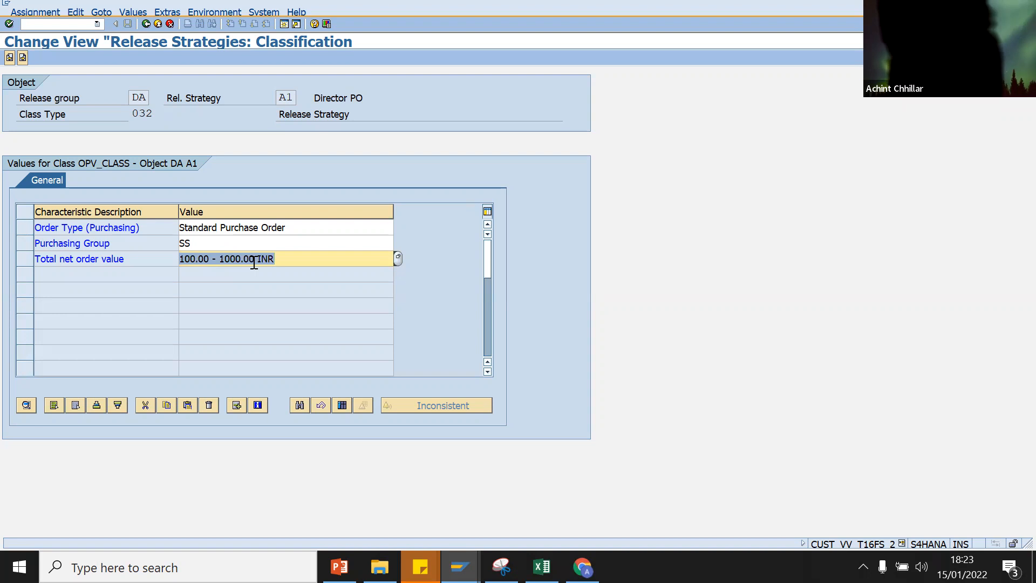
pyautogui.click(145, 25)
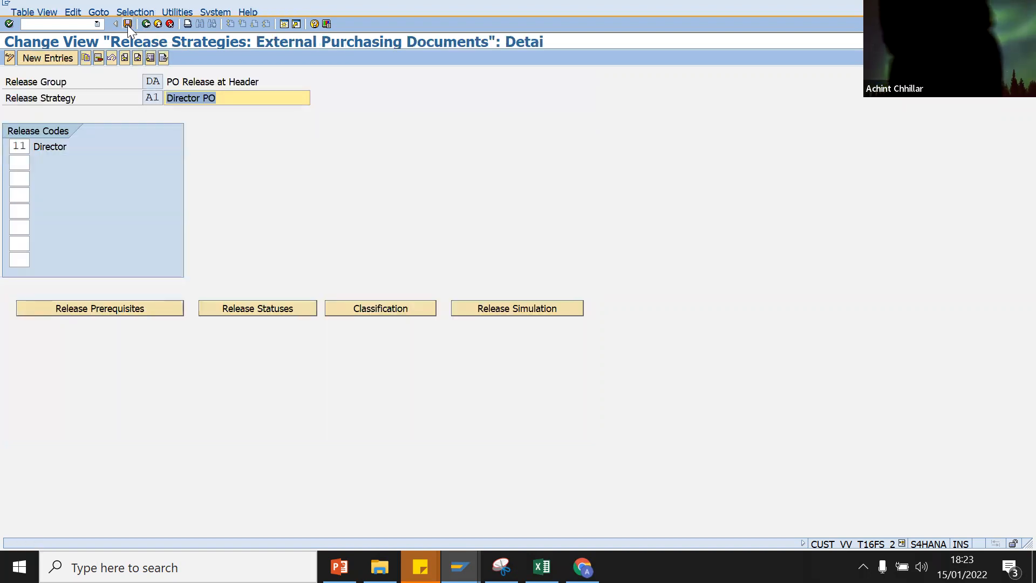
pyautogui.click(127, 25)
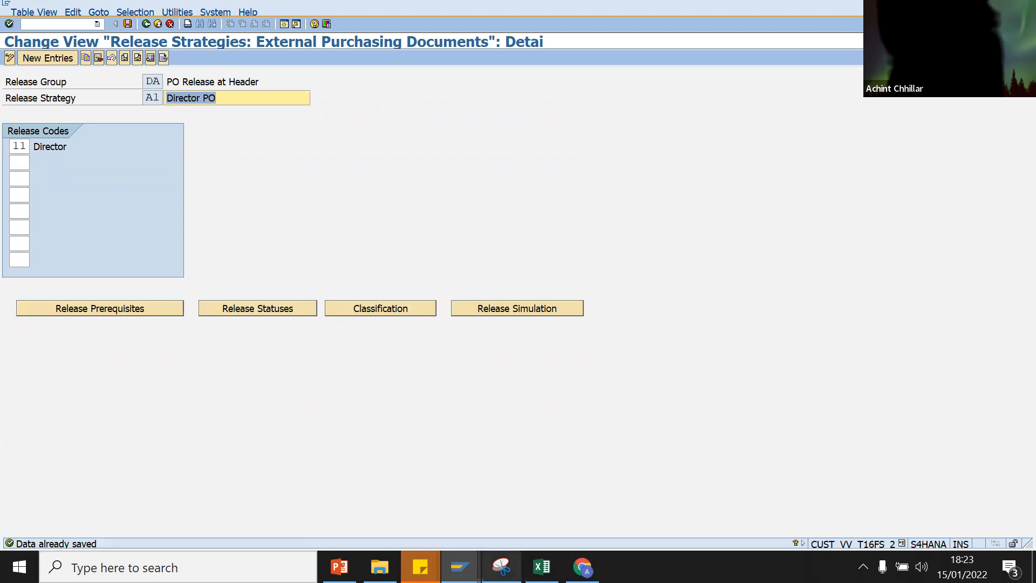
pyautogui.click(375, 313)
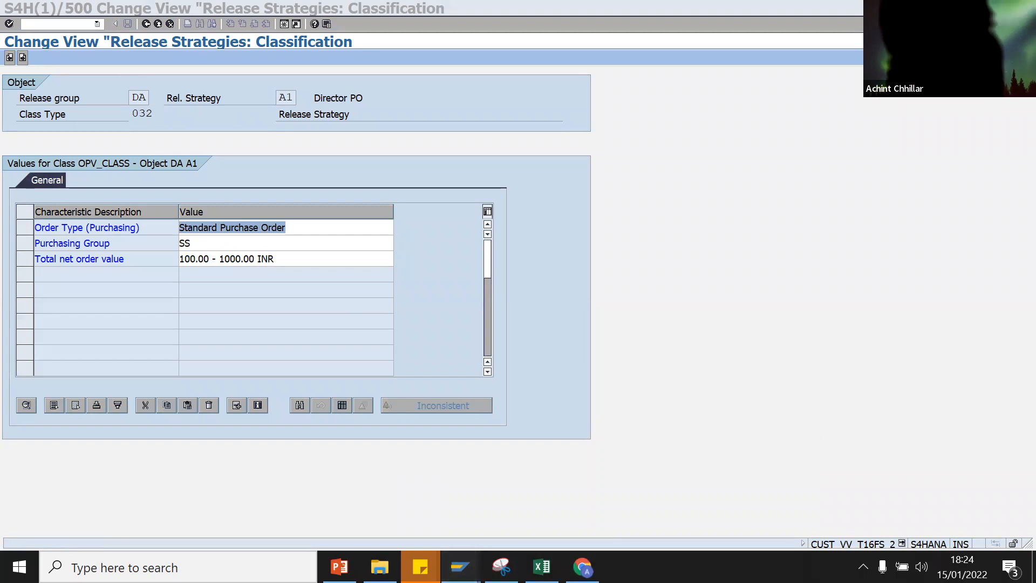
# Step: Switch to the Business Workplace session and run /NME23N to start a purchase order
pyautogui.moveTo(459, 567)
pyautogui.click(685, 495)
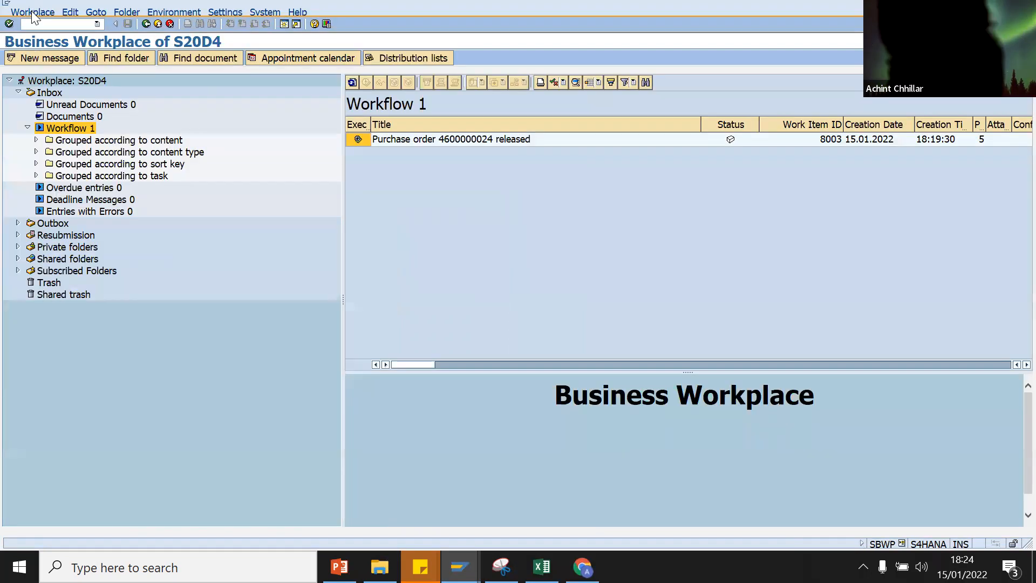
pyautogui.click(34, 21)
pyautogui.write('/N')
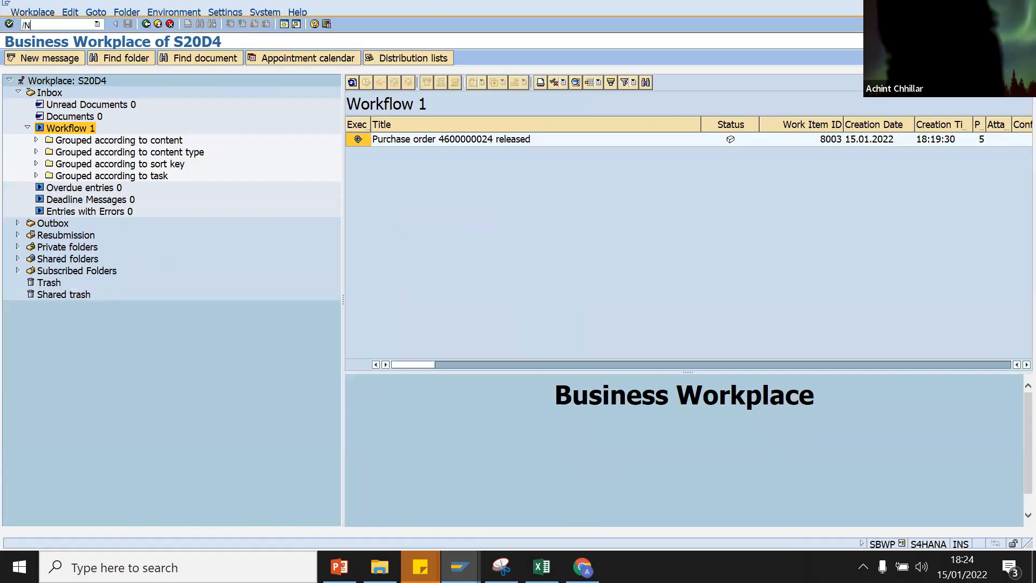
pyautogui.write('ME23N')
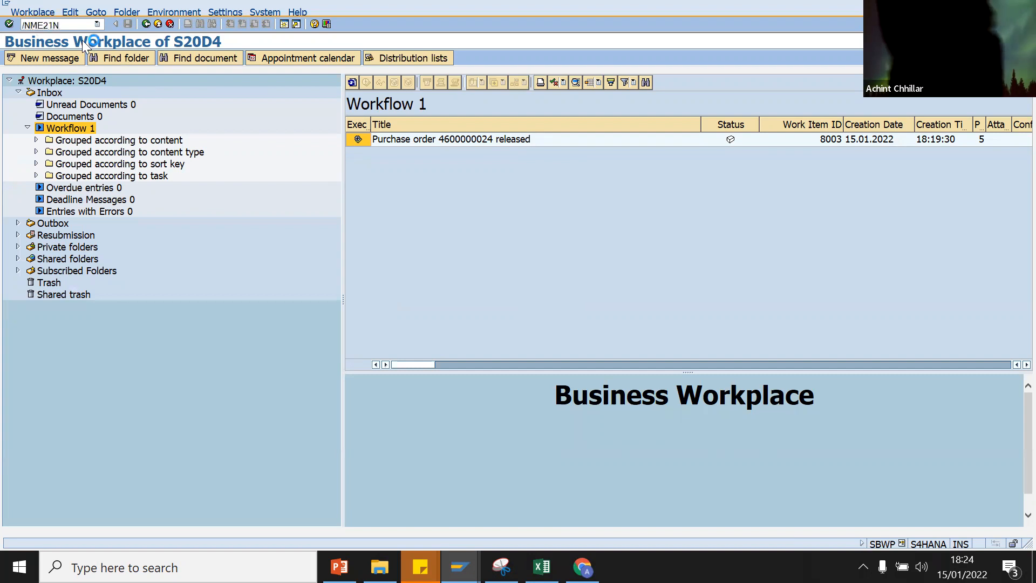
pyautogui.press('Return')
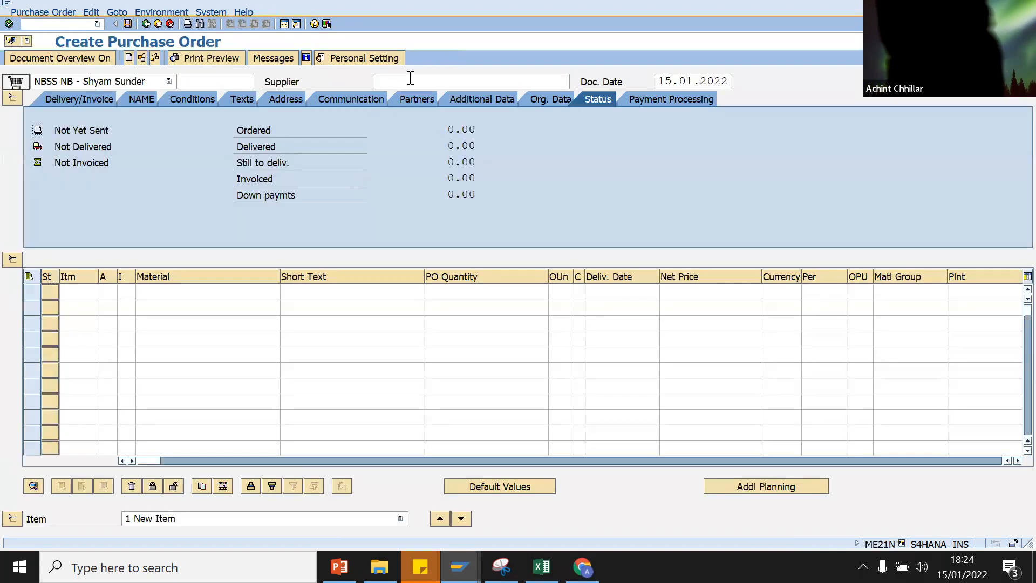
# Step: Enter supplier 5000 with purchasing org SSSS, purchasing group SS and company code S4HA
pyautogui.click(413, 79)
pyautogui.click(405, 95)
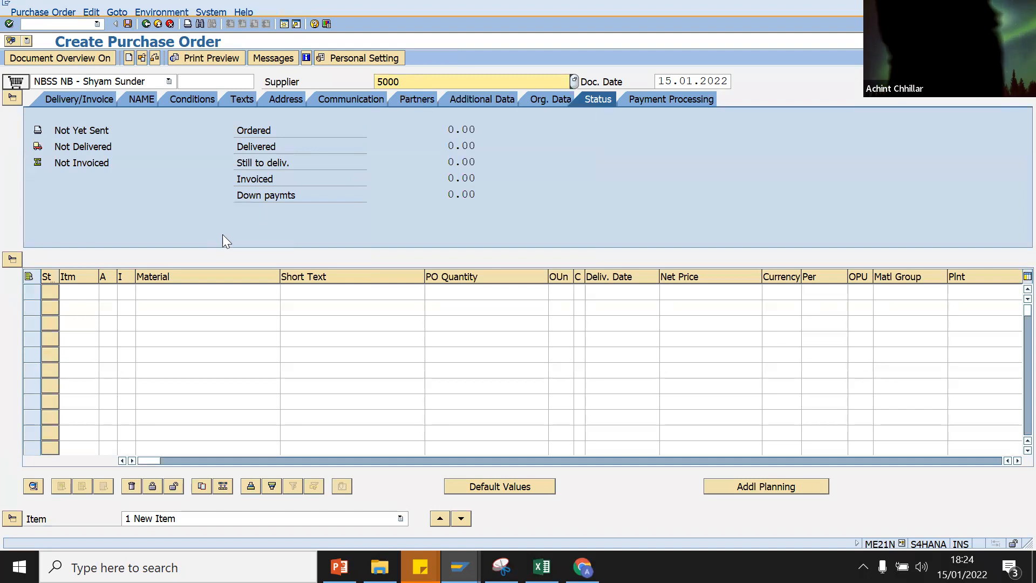
pyautogui.click(548, 100)
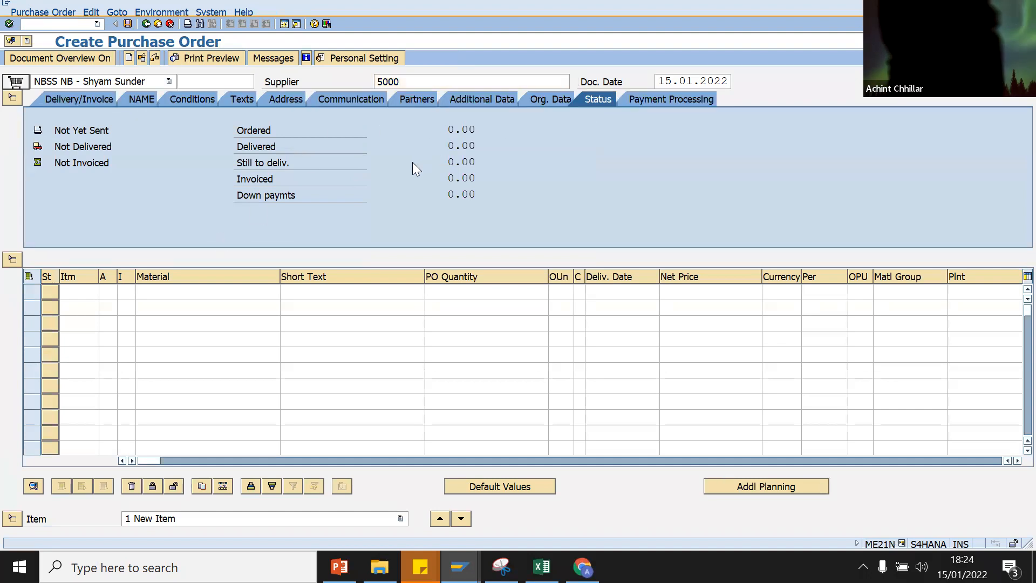
pyautogui.click(160, 130)
pyautogui.click(170, 146)
pyautogui.click(160, 147)
pyautogui.click(164, 161)
pyautogui.click(157, 162)
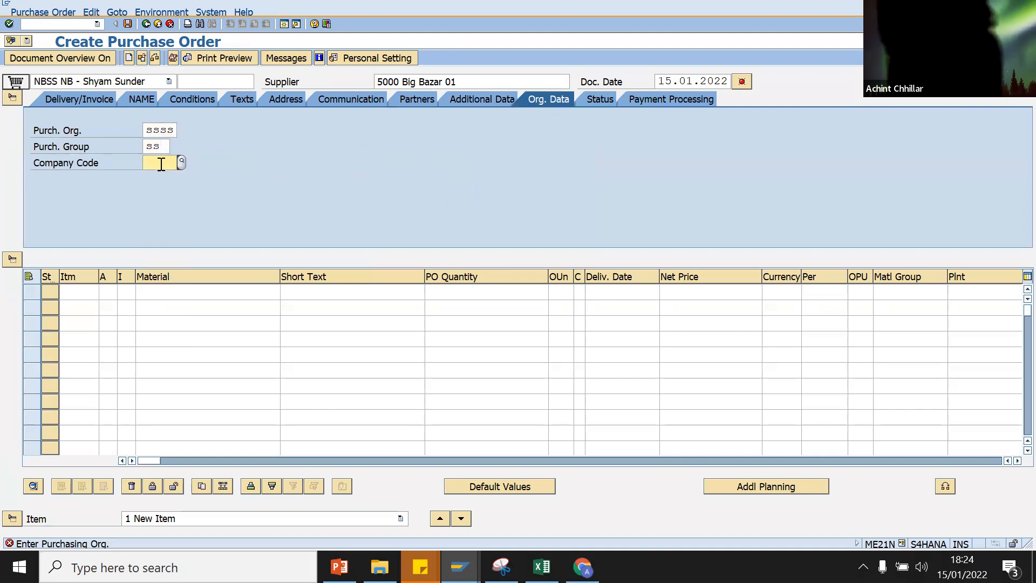
pyautogui.click(160, 176)
# Step: Add an item for material 132 at plant SSSS with quantity 1
pyautogui.click(166, 291)
pyautogui.click(164, 302)
pyautogui.press('Return')
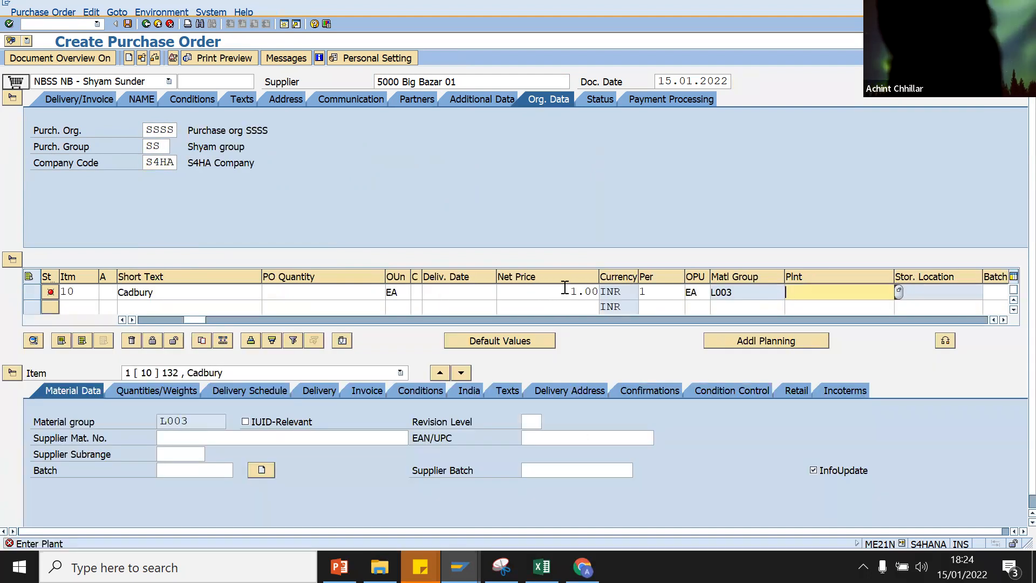
pyautogui.click(848, 292)
pyautogui.click(844, 305)
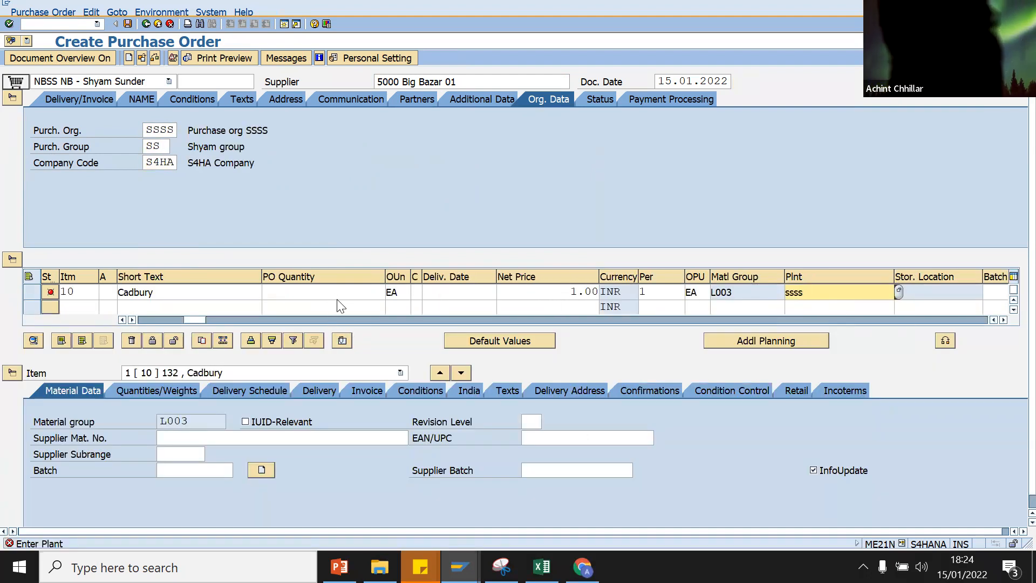
pyautogui.click(340, 295)
pyautogui.write('1')
pyautogui.press('Return')
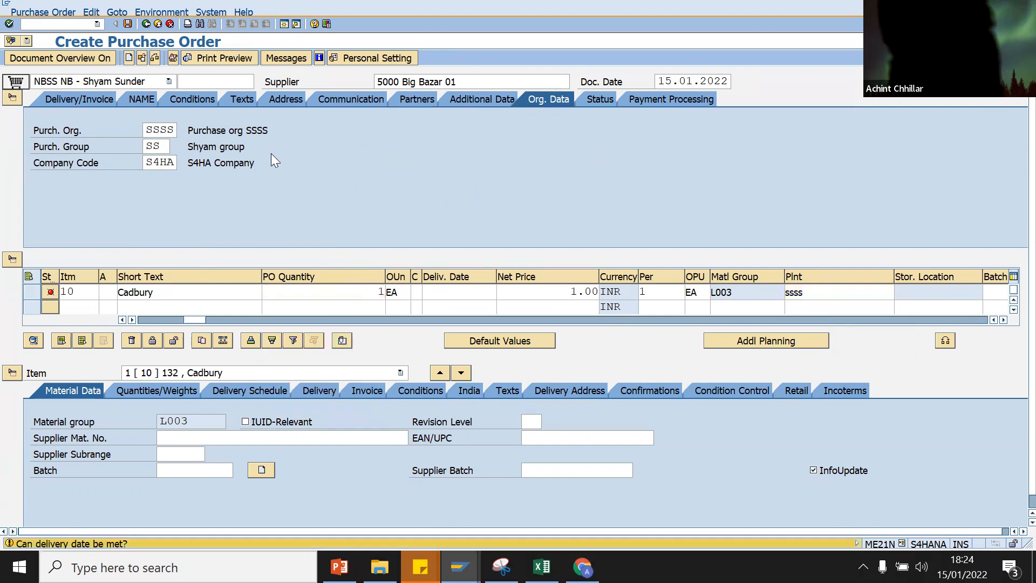
# Step: Check the purchase order, dismiss the message log, and switch to the Release Strategies window
pyautogui.click(173, 61)
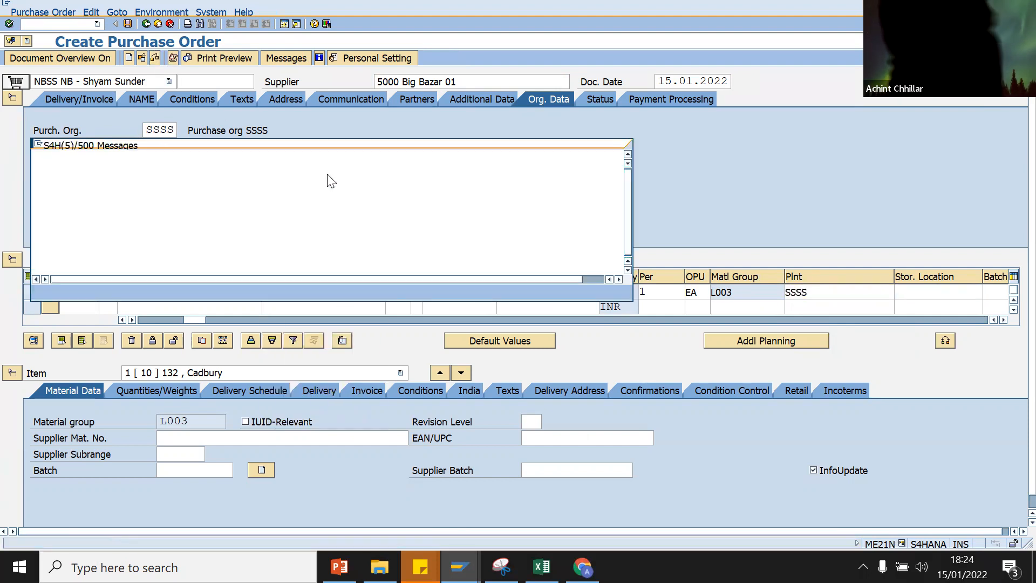
pyautogui.click(41, 291)
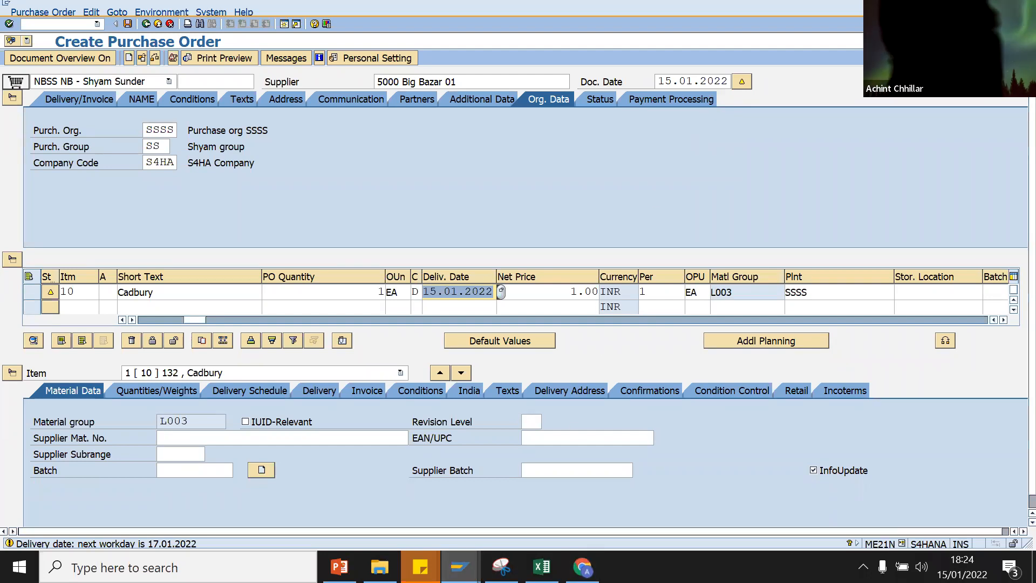
pyautogui.click(460, 567)
pyautogui.click(402, 505)
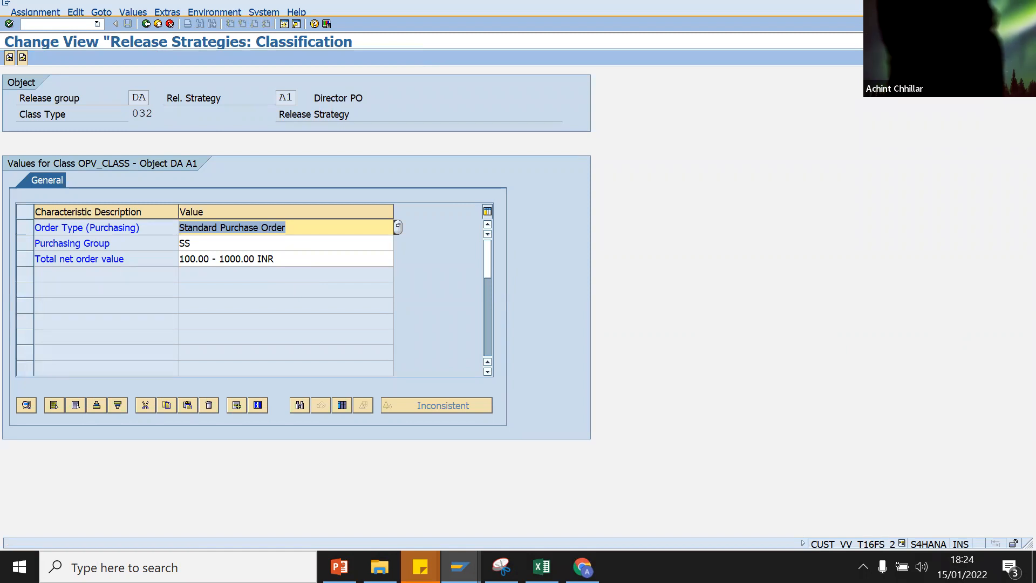
# Step: Change the Cadbury item's net price to 1,001.00 INR and confirm the order entries
pyautogui.hotkey('alt', 'Tab')
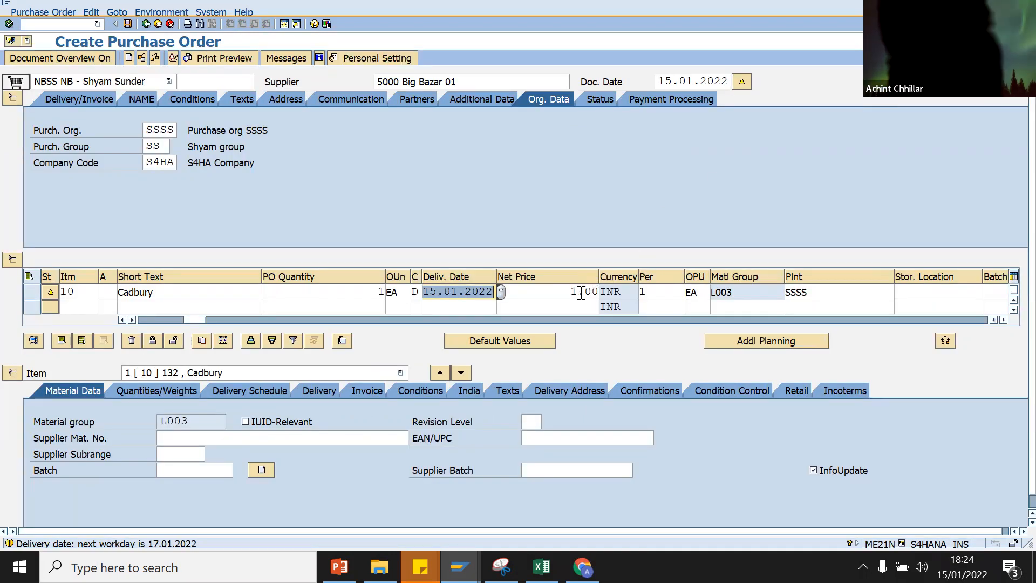
pyautogui.click(581, 293)
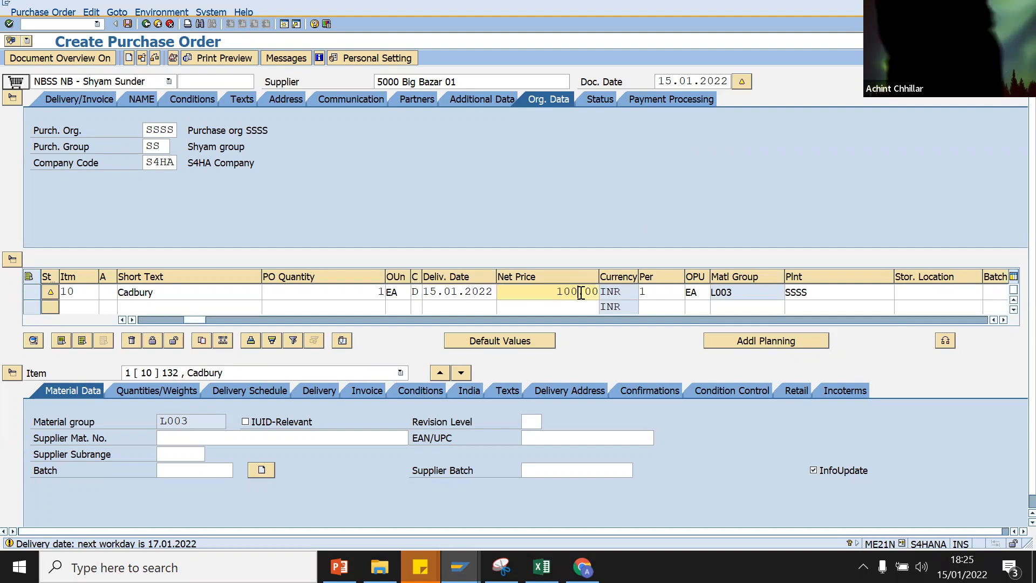
pyautogui.write('1')
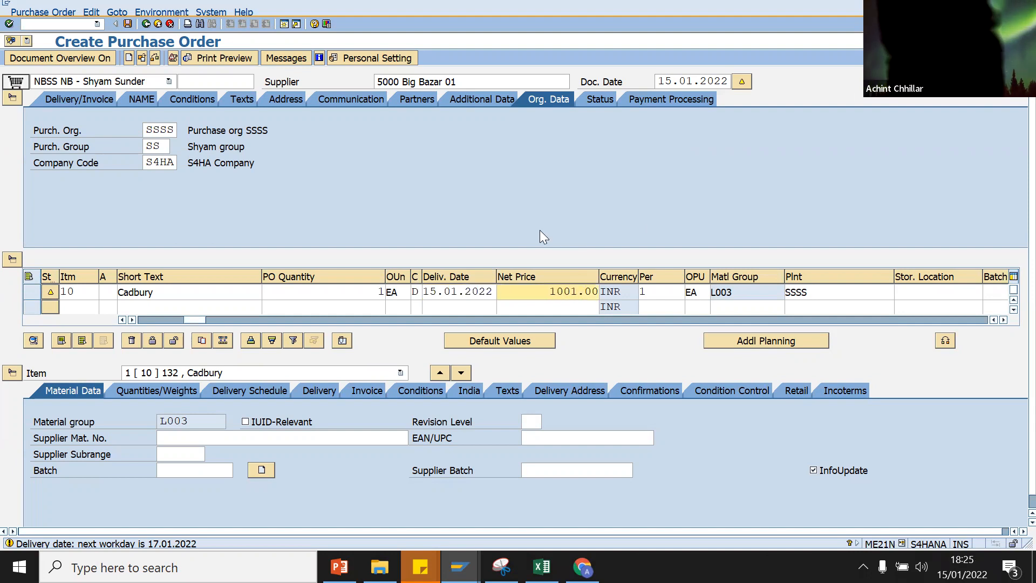
pyautogui.press('Return')
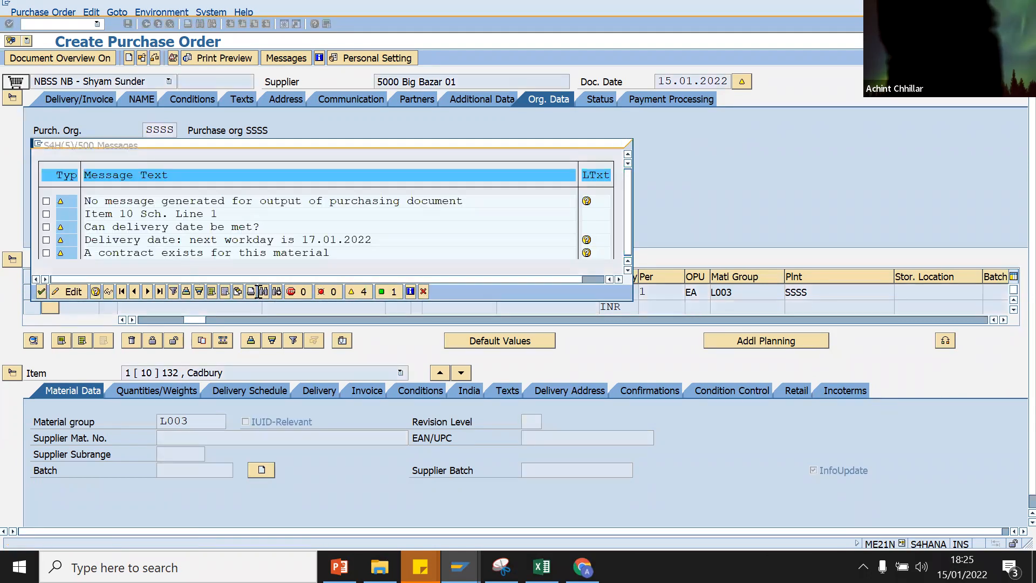
pyautogui.press('Return')
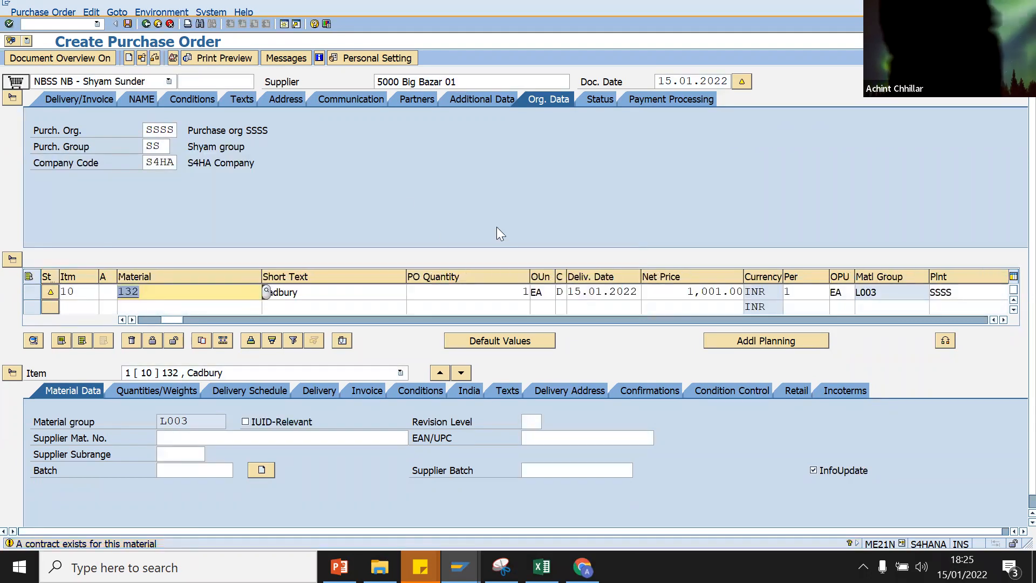
pyautogui.press('Return')
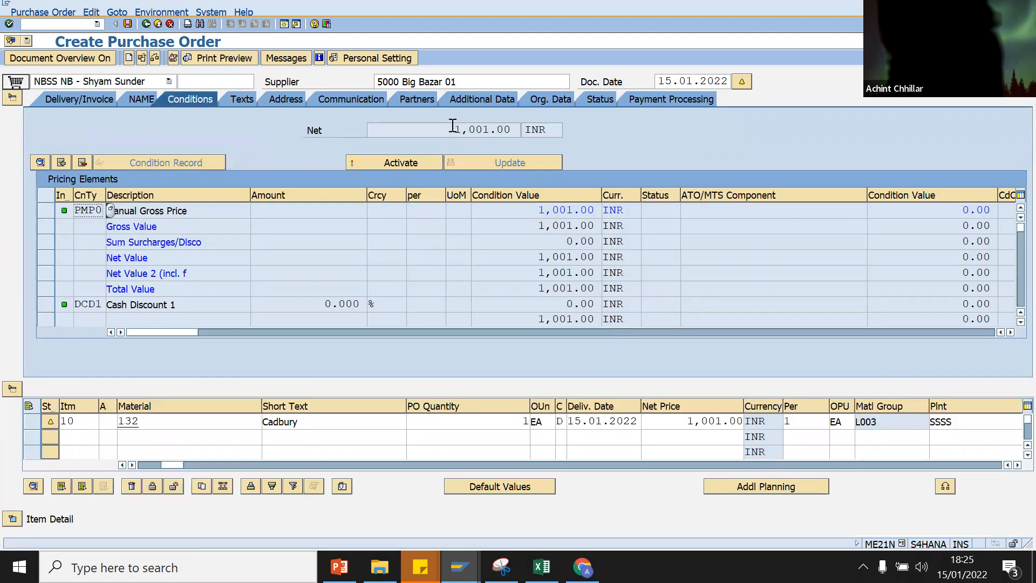
# Step: Compare the order's net value against the Release Strategies window, then select the item's net price
pyautogui.moveTo(453, 129); pyautogui.dragTo(524, 132)
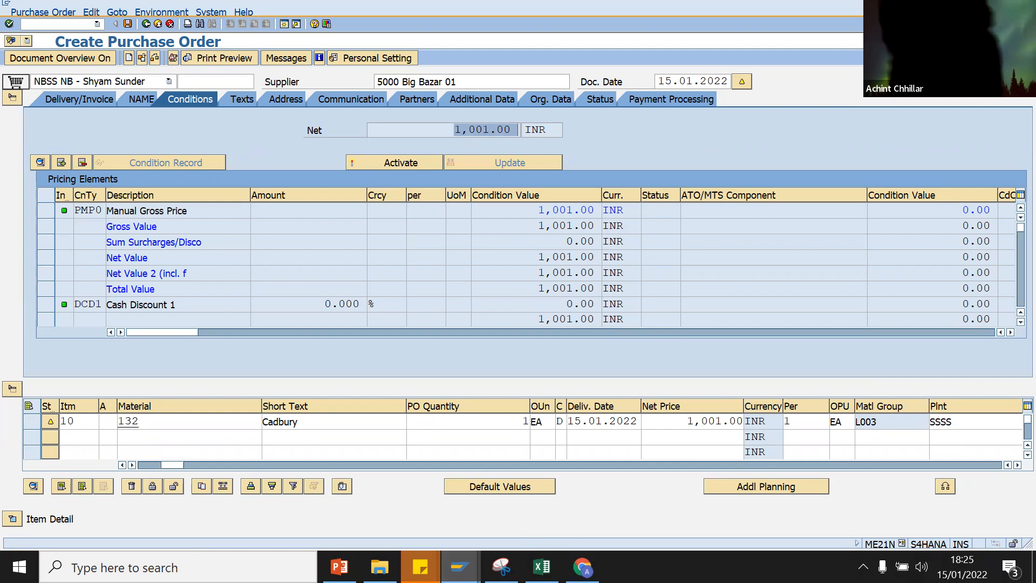
pyautogui.click(419, 496)
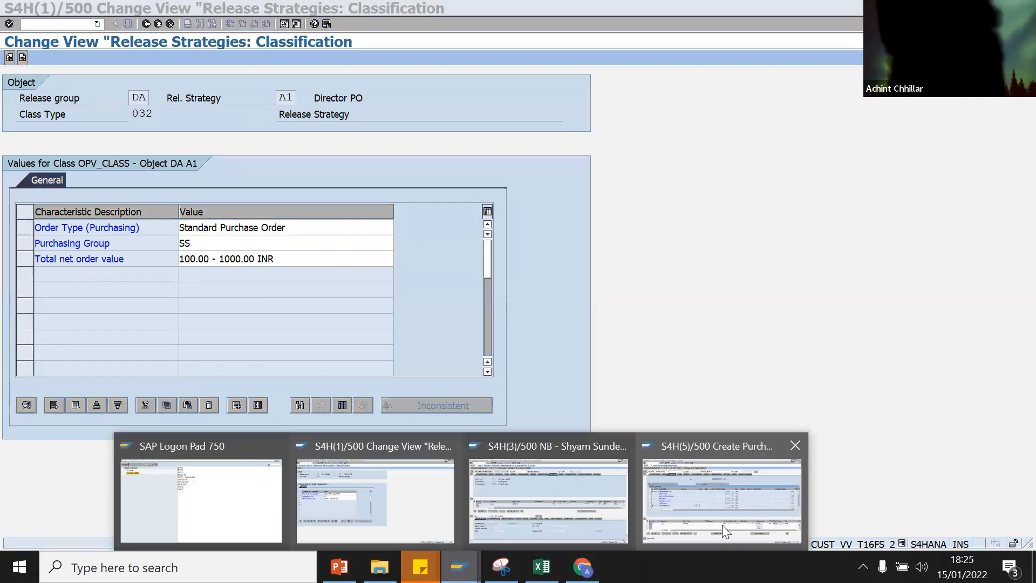
pyautogui.click(699, 512)
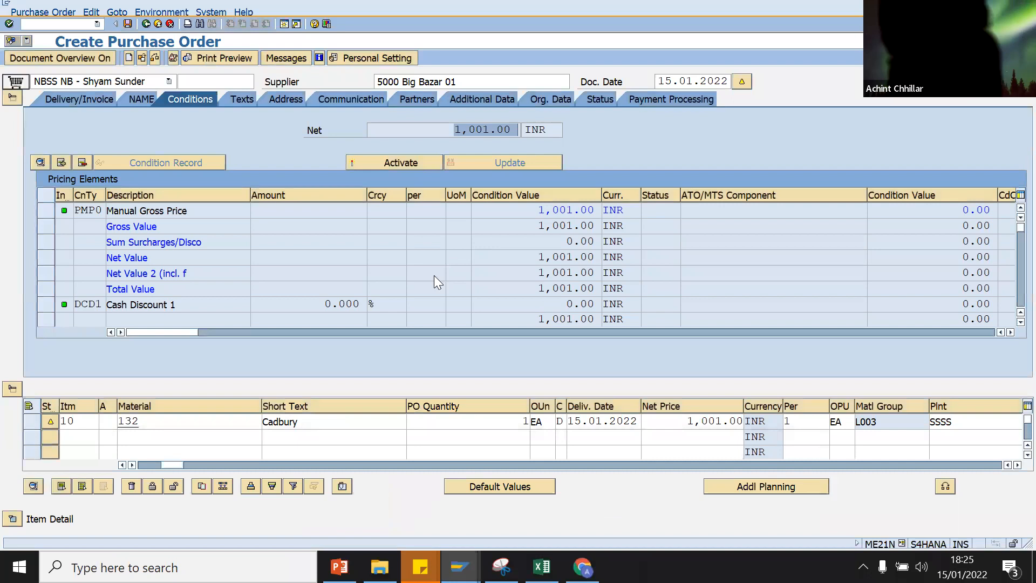
pyautogui.moveTo(716, 421); pyautogui.dragTo(684, 421)
pyautogui.press('Delete')
pyautogui.press('Delete')
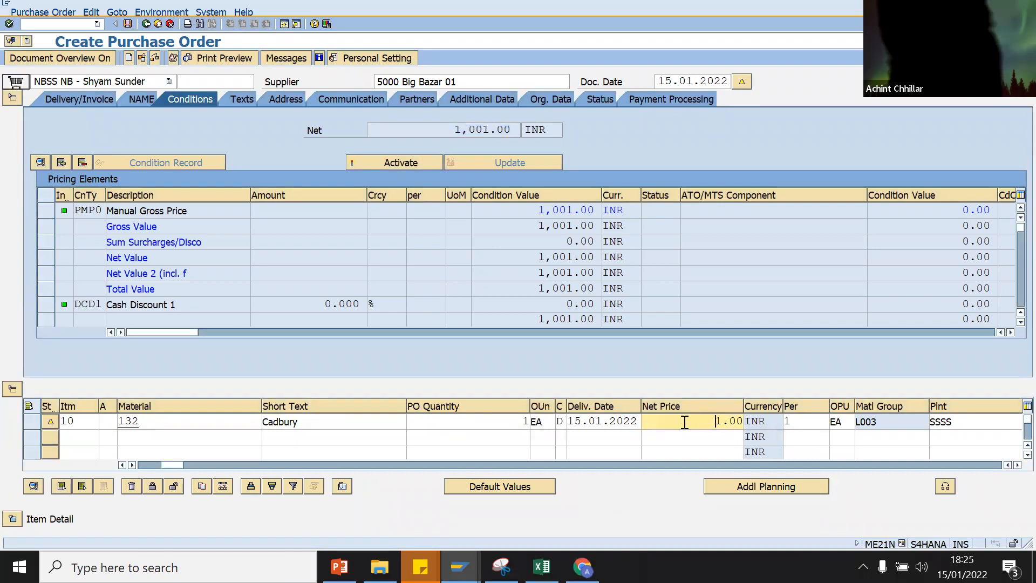
pyautogui.write('999')
pyautogui.press('Return')
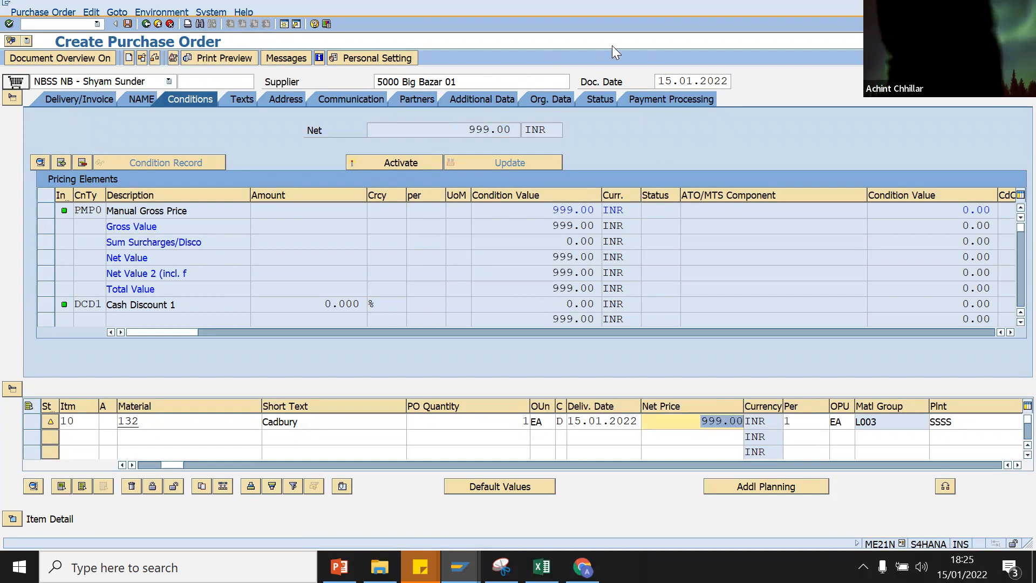
pyautogui.click(155, 60)
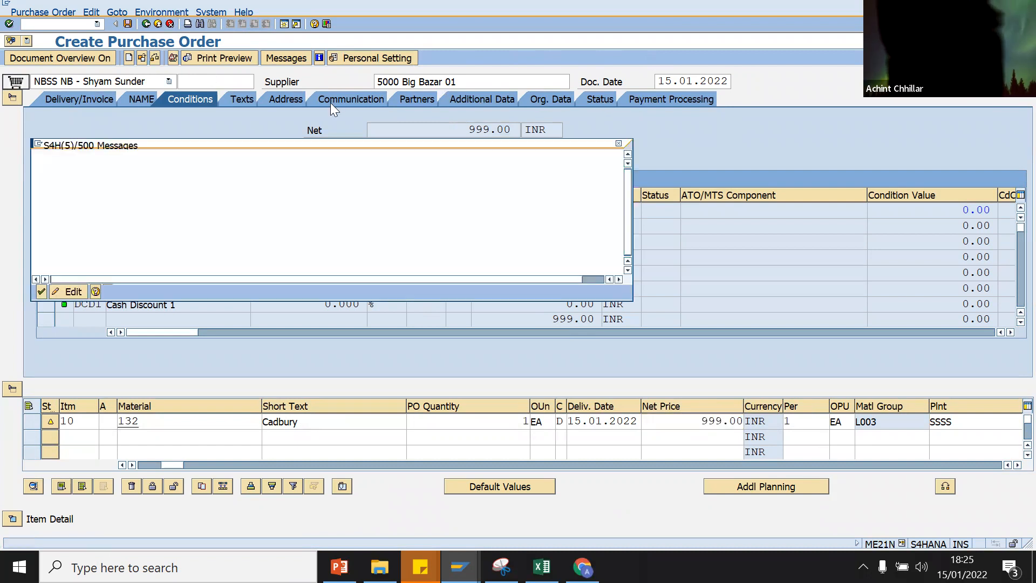
pyautogui.click(40, 292)
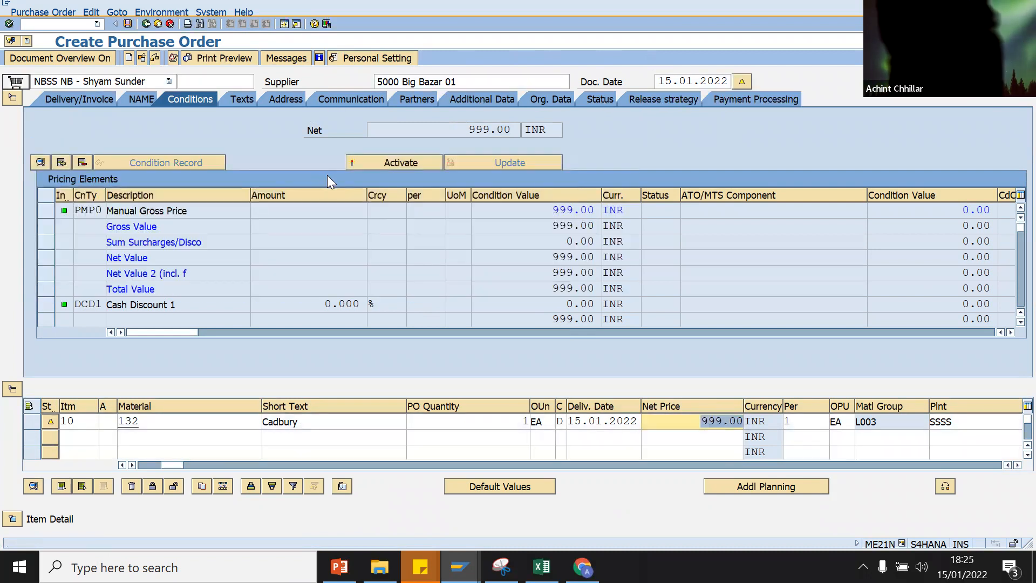
pyautogui.click(637, 100)
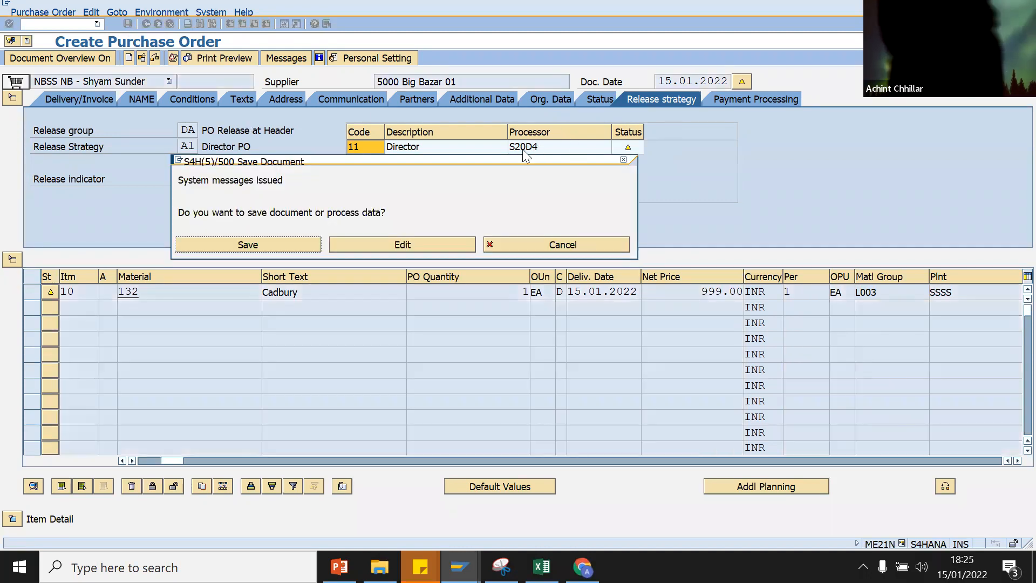
pyautogui.click(489, 245)
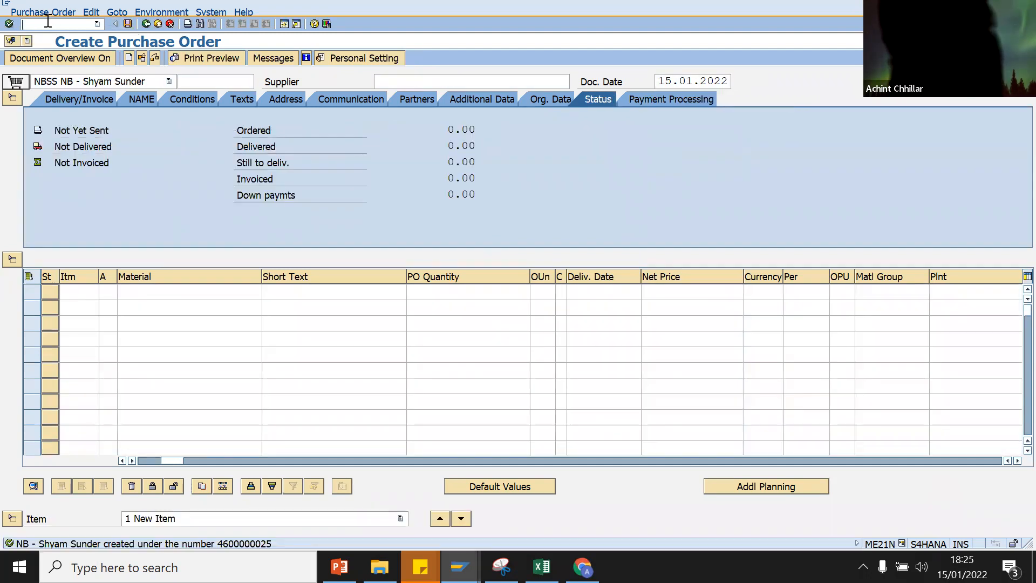
# Step: Open the Business Workplace inbox and list its workflow items
pyautogui.write('/n')
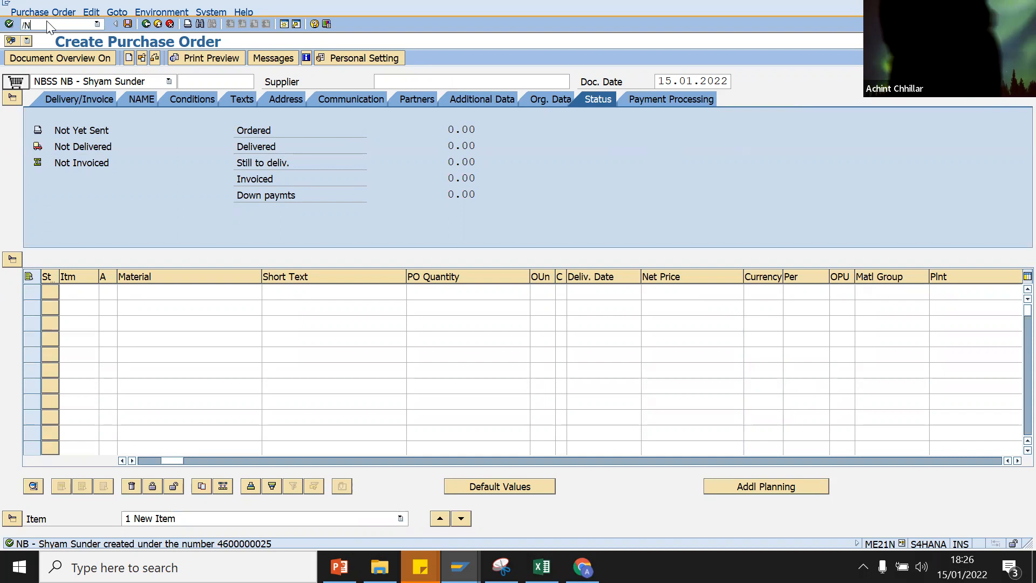
pyautogui.press('Return')
pyautogui.click(40, 58)
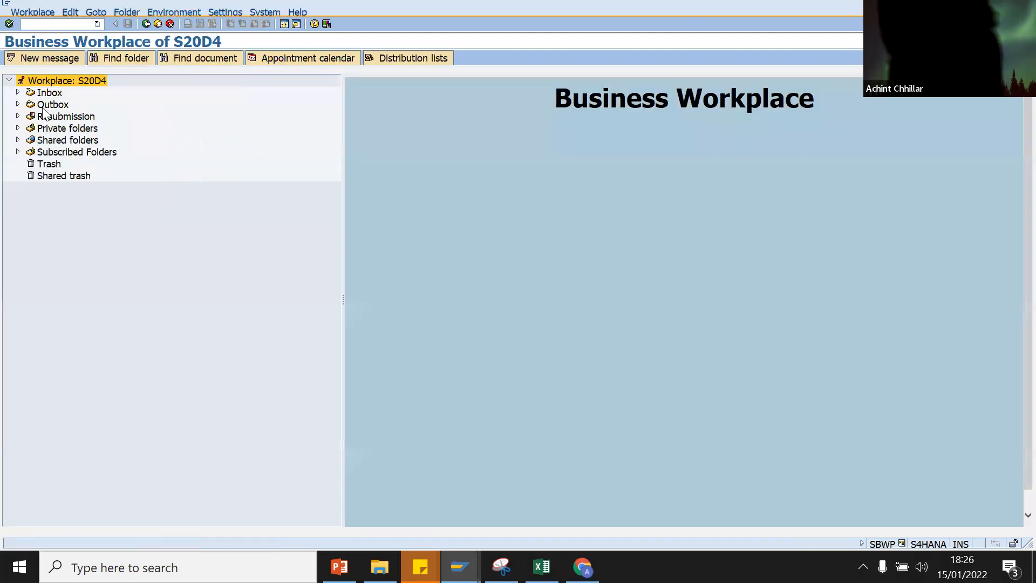
pyautogui.click(17, 93)
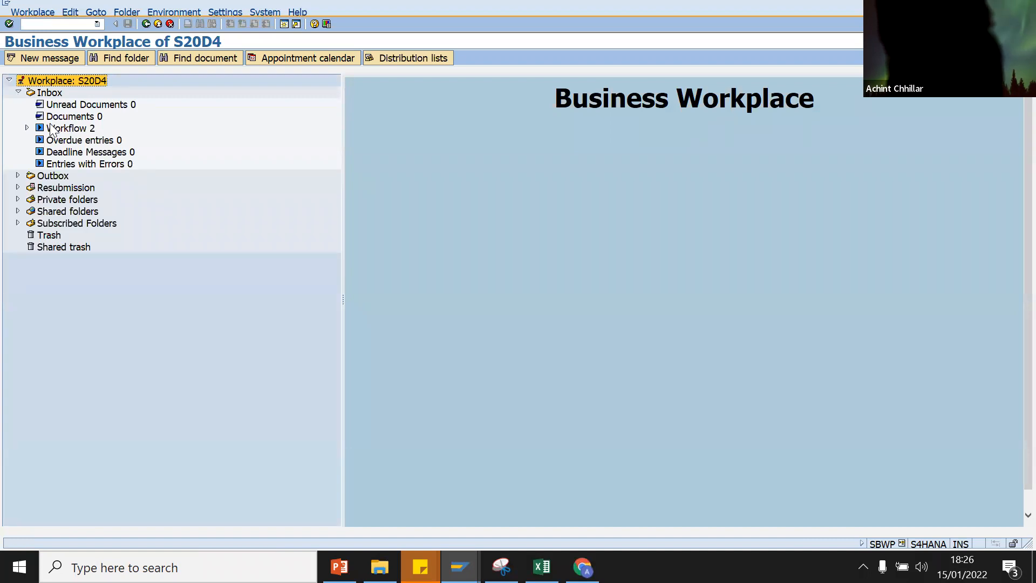
pyautogui.click(54, 128)
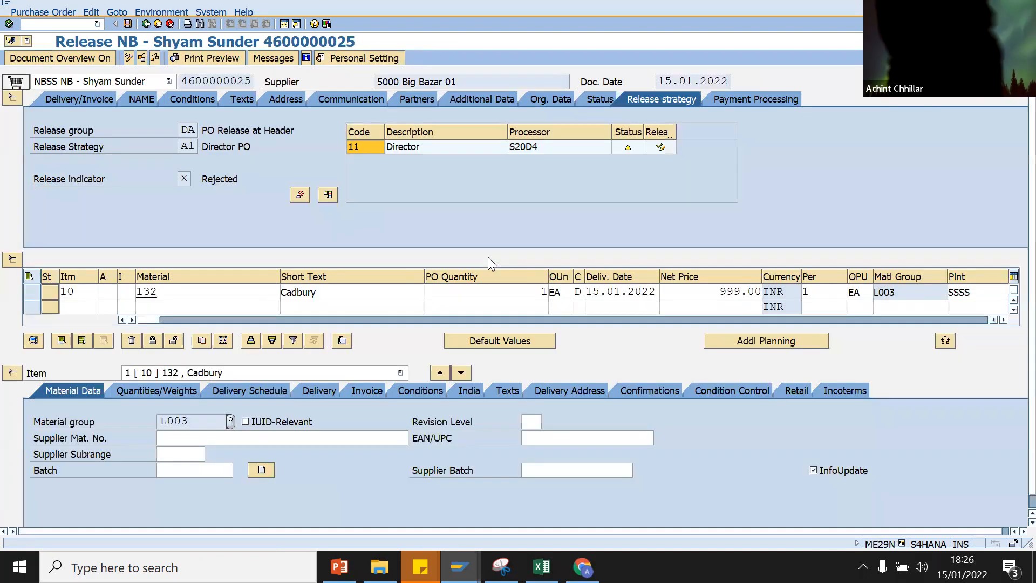
pyautogui.click(659, 147)
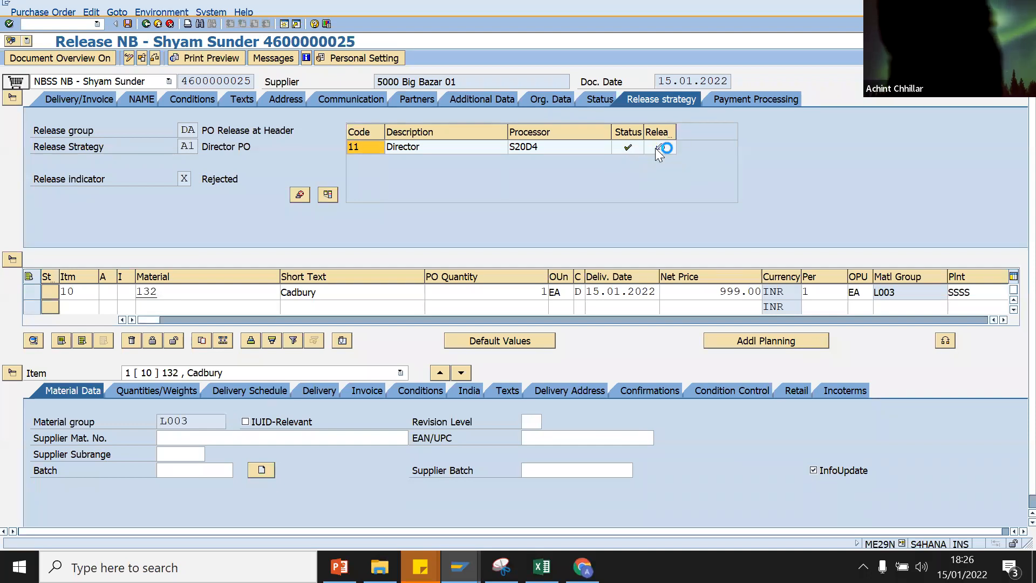
pyautogui.click(126, 24)
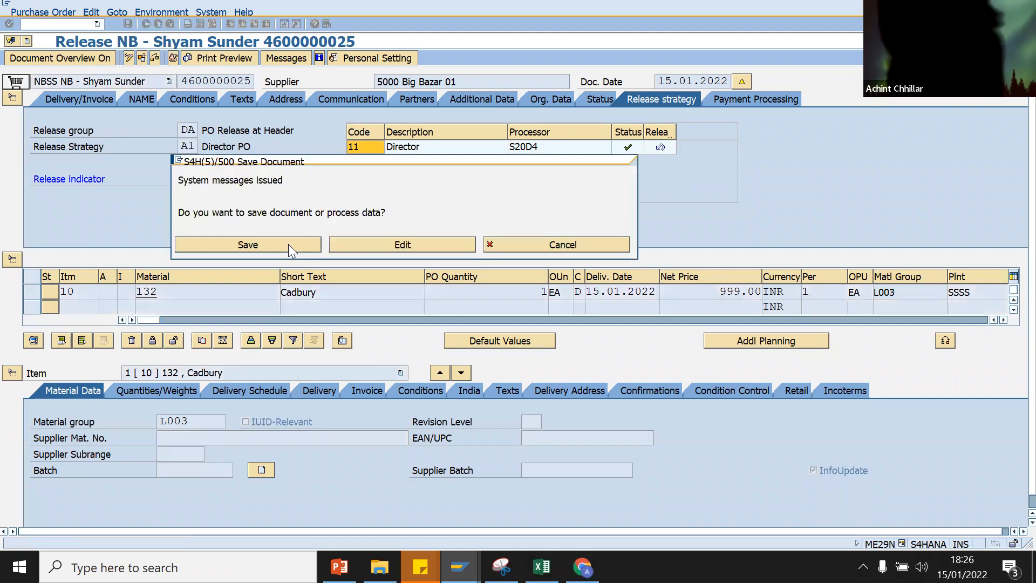
pyautogui.click(288, 244)
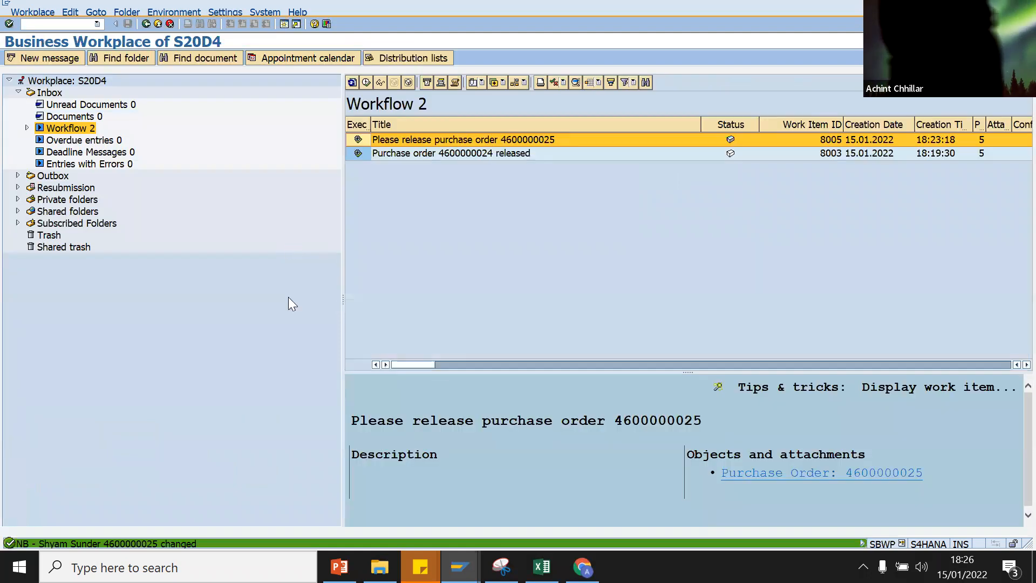
# Step: Close the release strategy and extra purchase order sessions, keeping the Business Workplace session
pyautogui.click(459, 567)
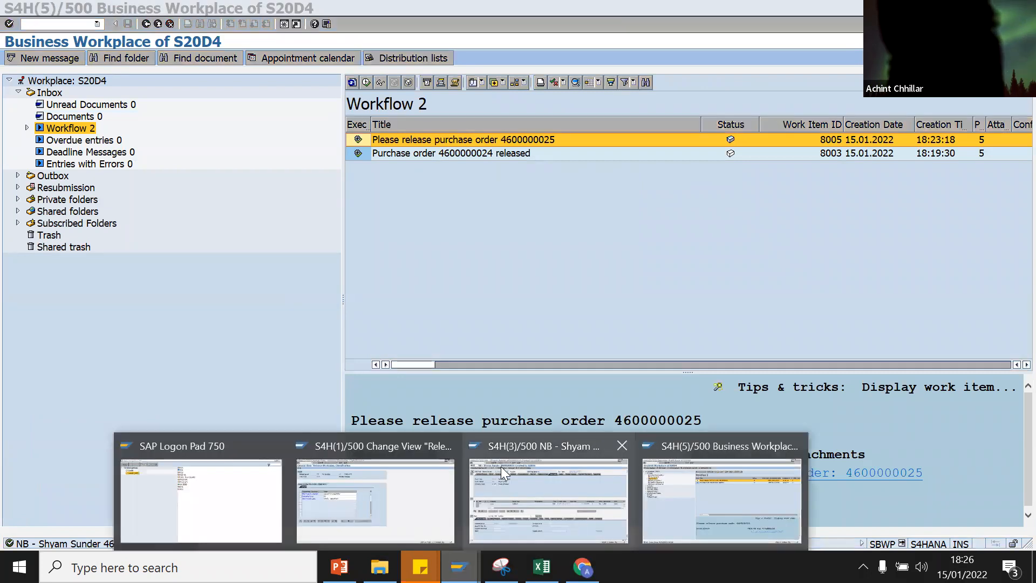
pyautogui.click(449, 445)
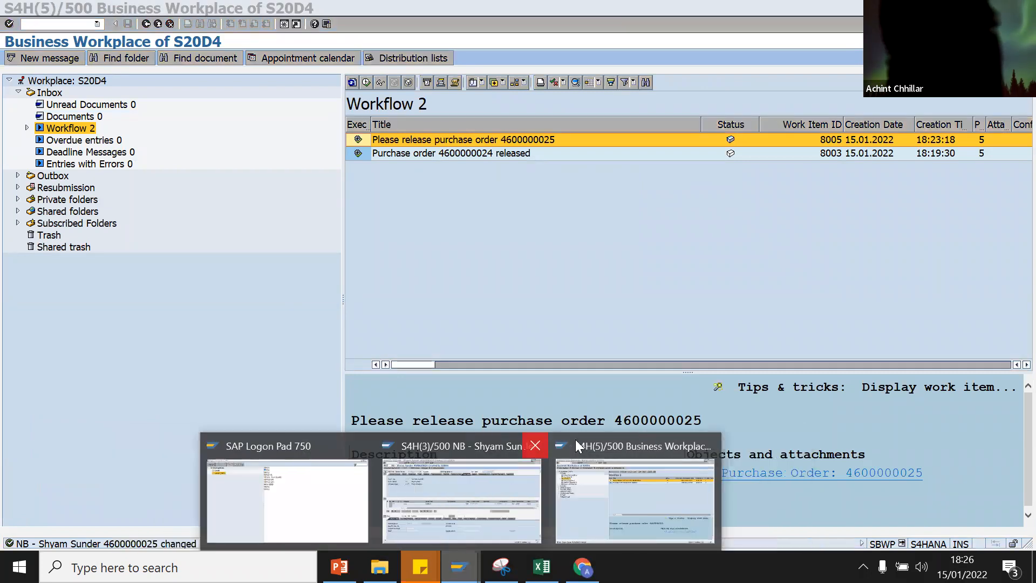
pyautogui.click(535, 445)
pyautogui.click(614, 457)
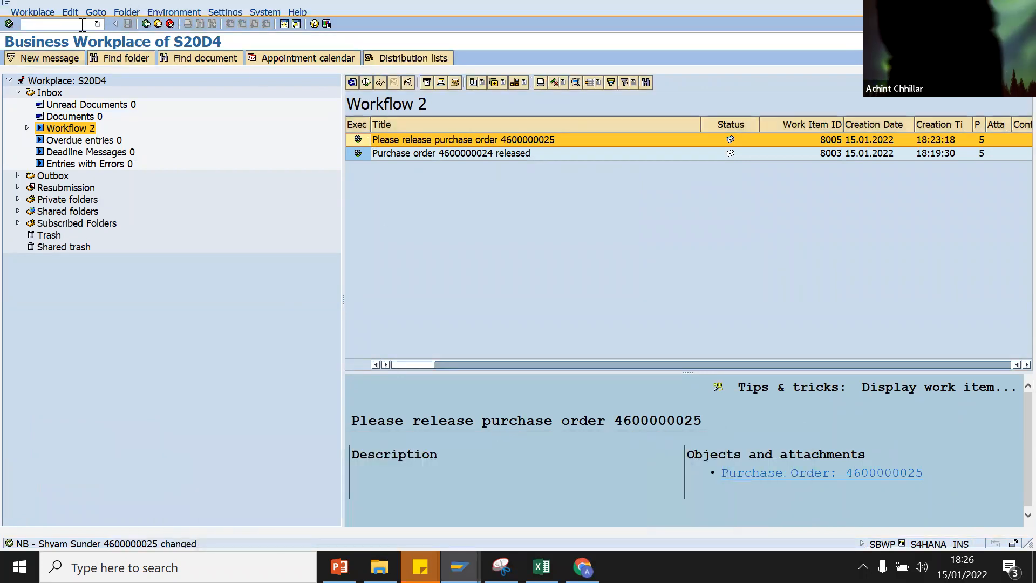
# Step: Run CL24N and load the objects assigned to class OPV_CLASS, type 032
pyautogui.write('/n')
pyautogui.press('Return')
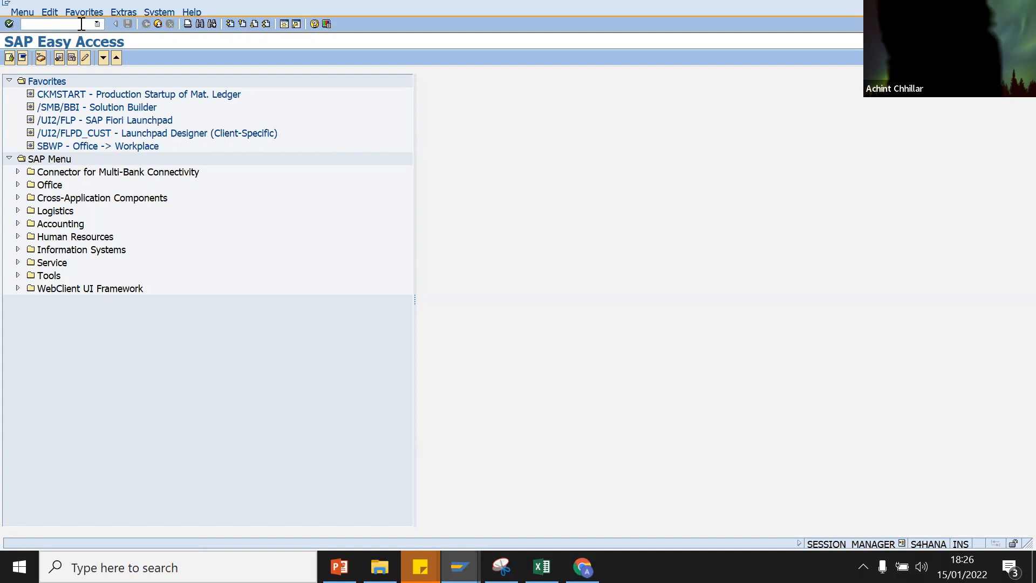
pyautogui.write('CL24N')
pyautogui.press('Return')
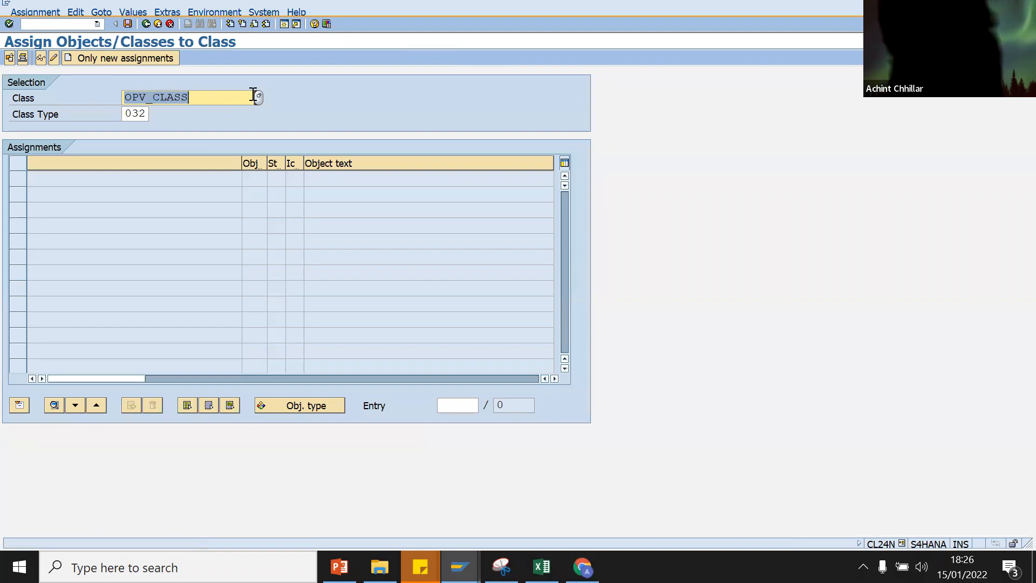
pyautogui.click(201, 92)
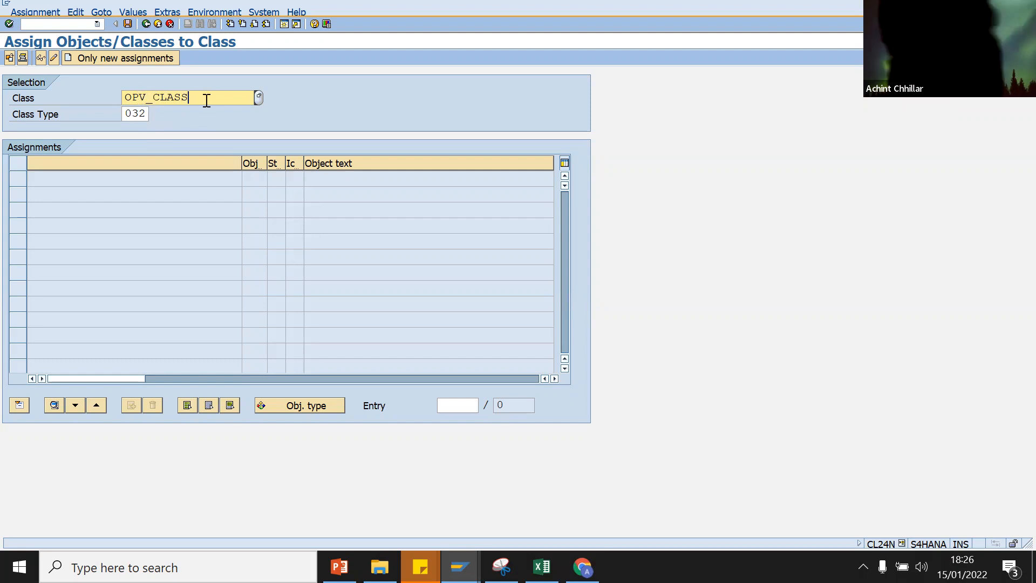
pyautogui.press('Return')
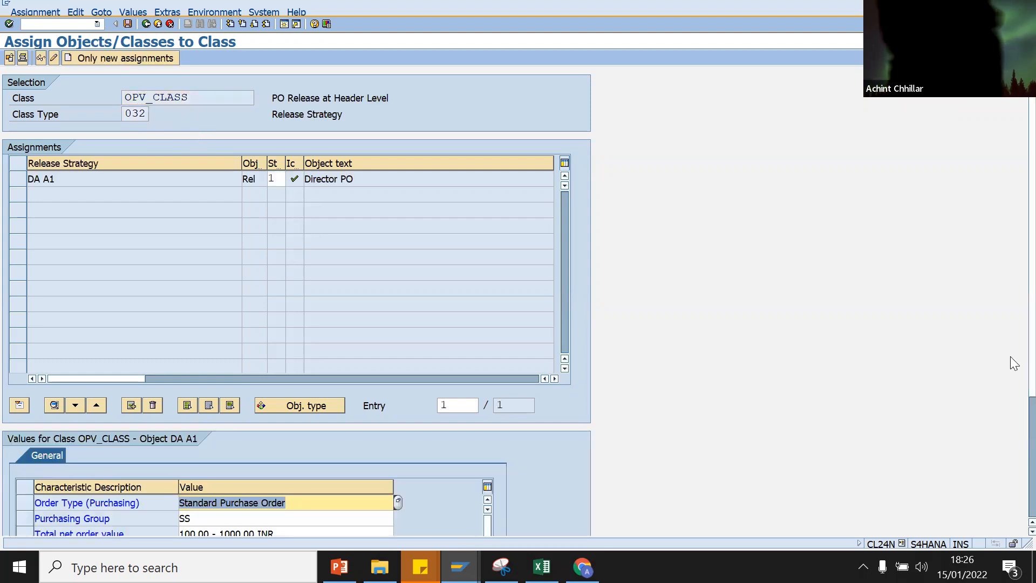
# Step: Review DA A1's Order Type, Purchasing Group and Total net order value entries
pyautogui.scroll(-5, 1011, 439)
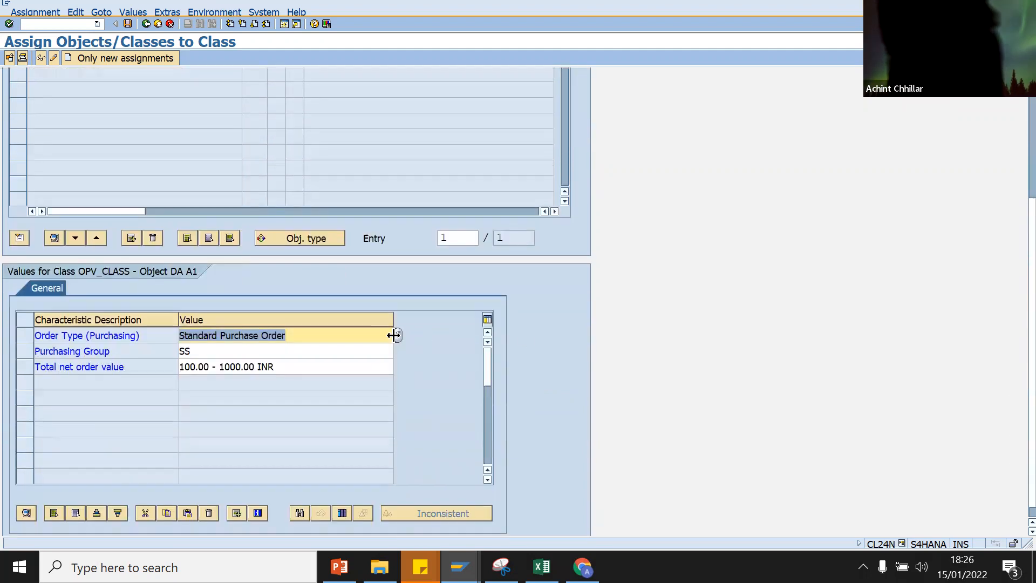
pyautogui.click(242, 365)
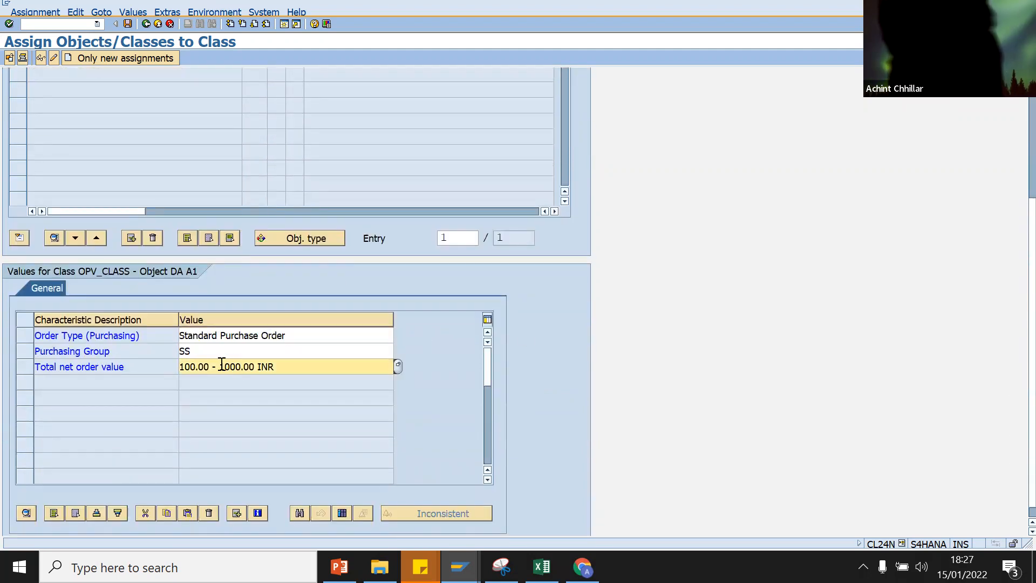
pyautogui.click(217, 355)
pyautogui.click(299, 335)
# Step: Change Total net order value from 100.00 - 1000.00 to > 0.01 INR, save, and return to the SAP session
pyautogui.click(296, 364)
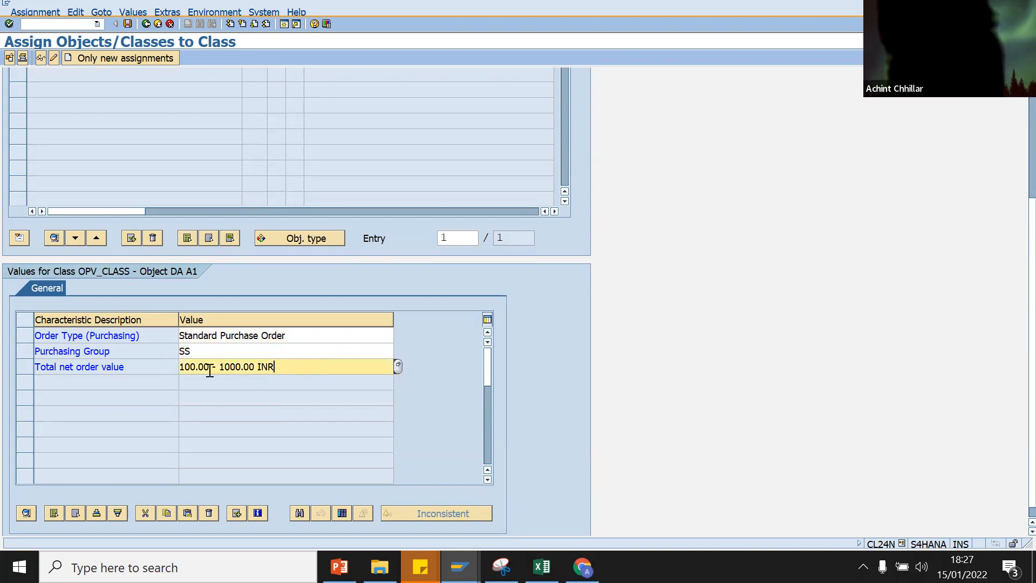
pyautogui.moveTo(278, 367); pyautogui.dragTo(166, 366)
pyautogui.press('BackSpace')
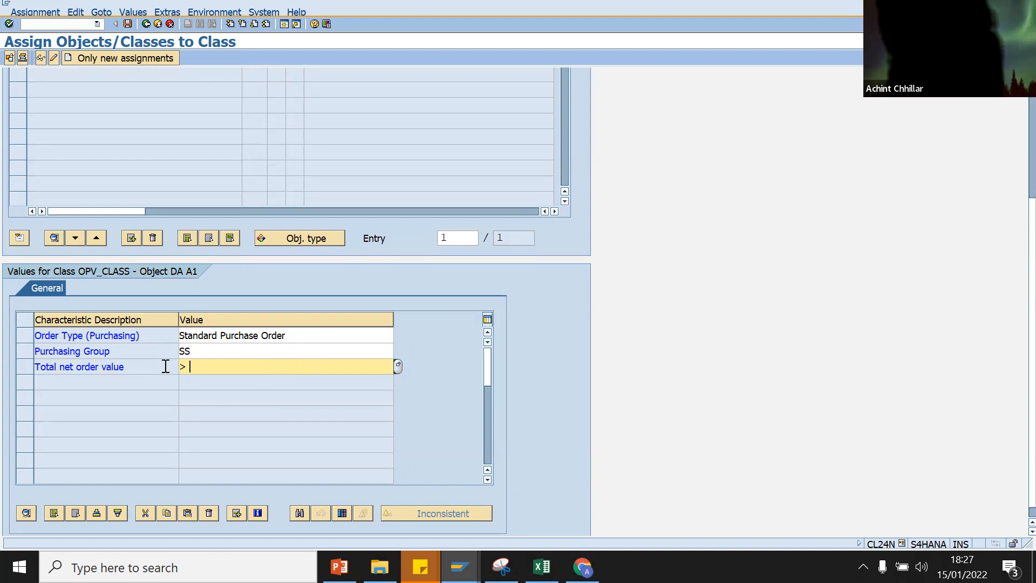
pyautogui.write('> 0.01 ')
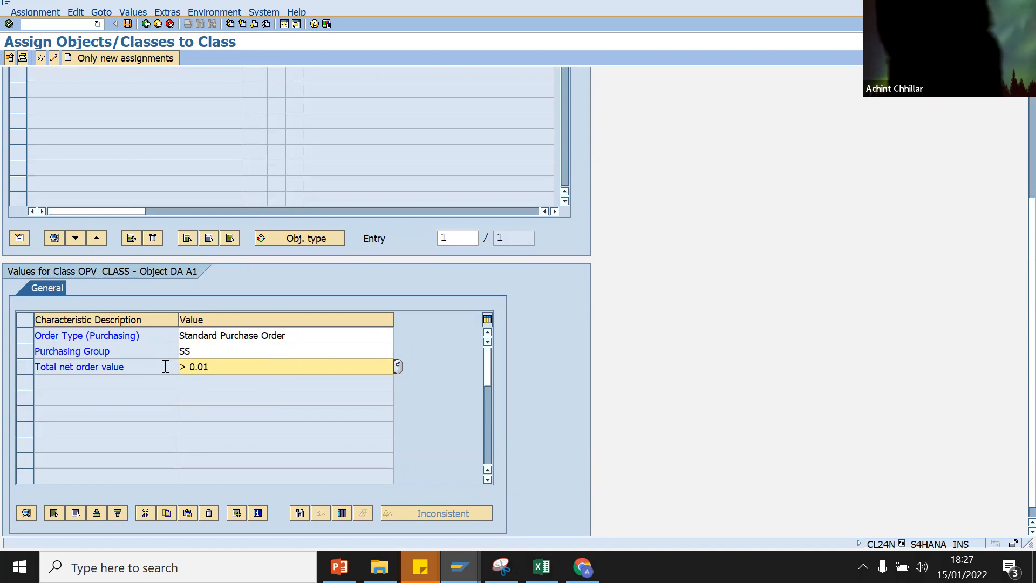
pyautogui.write('INR')
pyautogui.press('Return')
pyautogui.click(128, 24)
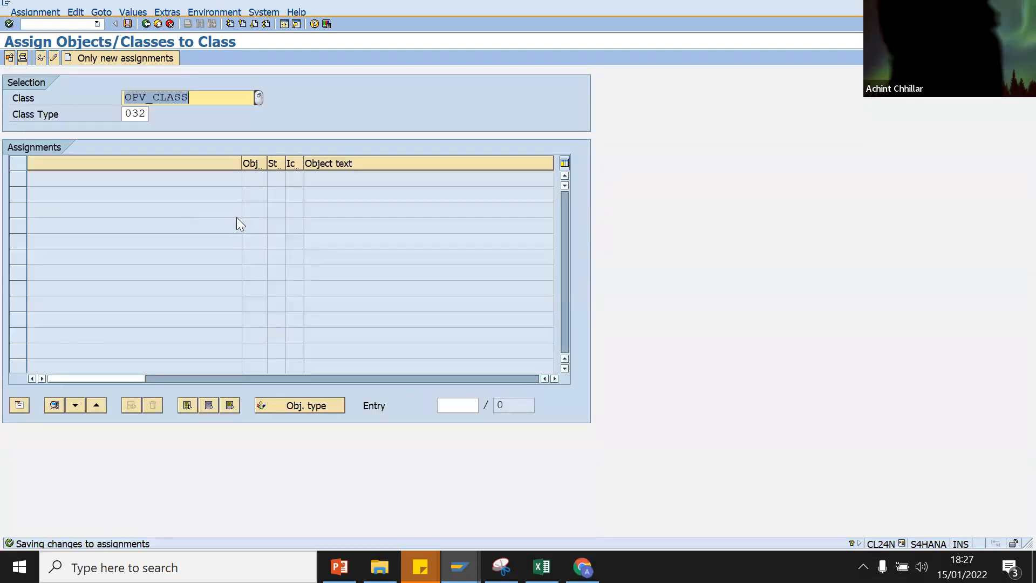
pyautogui.click(465, 567)
pyautogui.click(555, 513)
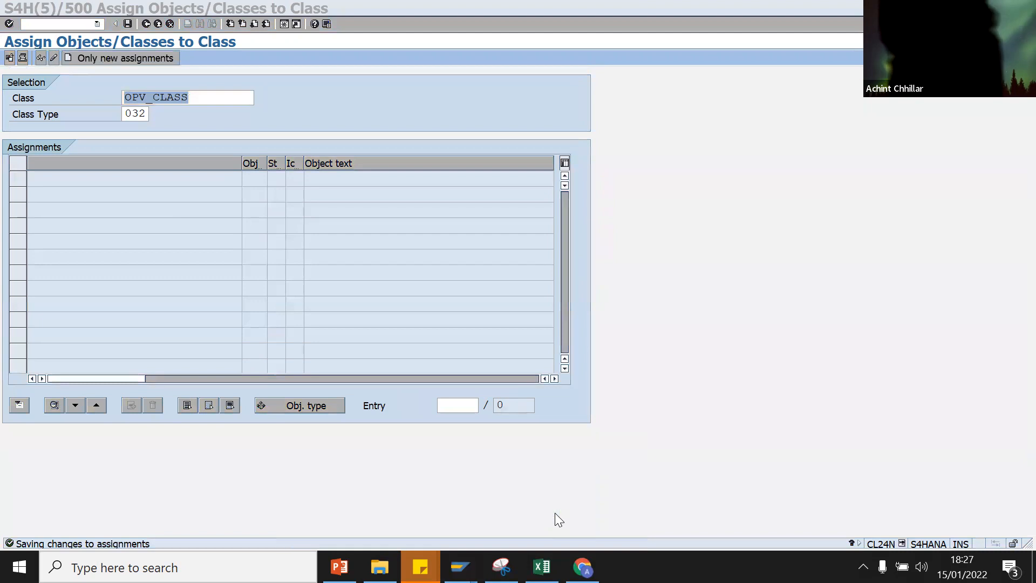
pyautogui.click(36, 21)
# Step: Start ME21N with supplier 5000, purchasing org ssss, group ss and company code s4ha
pyautogui.write('/NME21N')
pyautogui.press('Return')
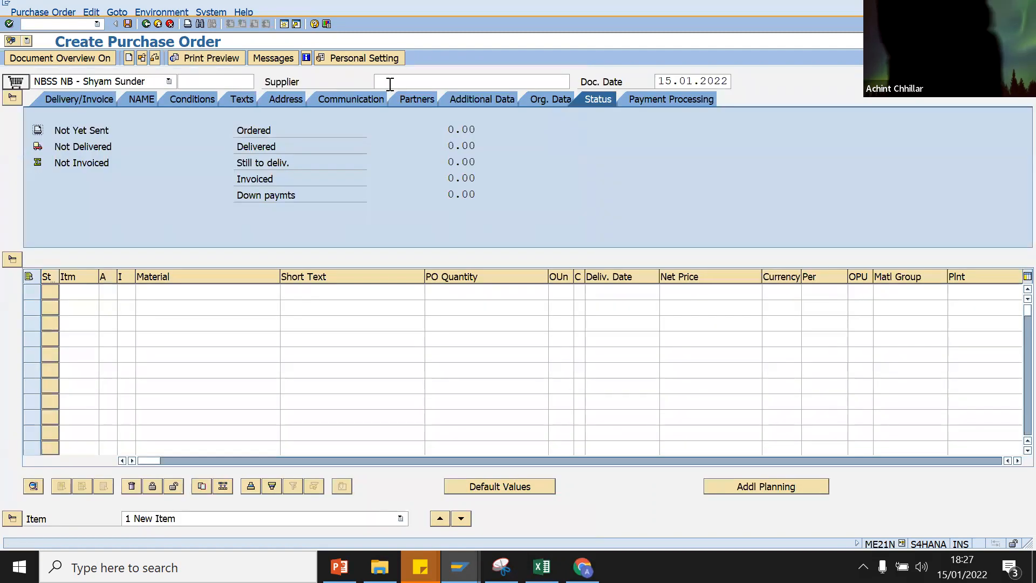
pyautogui.click(389, 82)
pyautogui.click(386, 99)
pyautogui.press('Return')
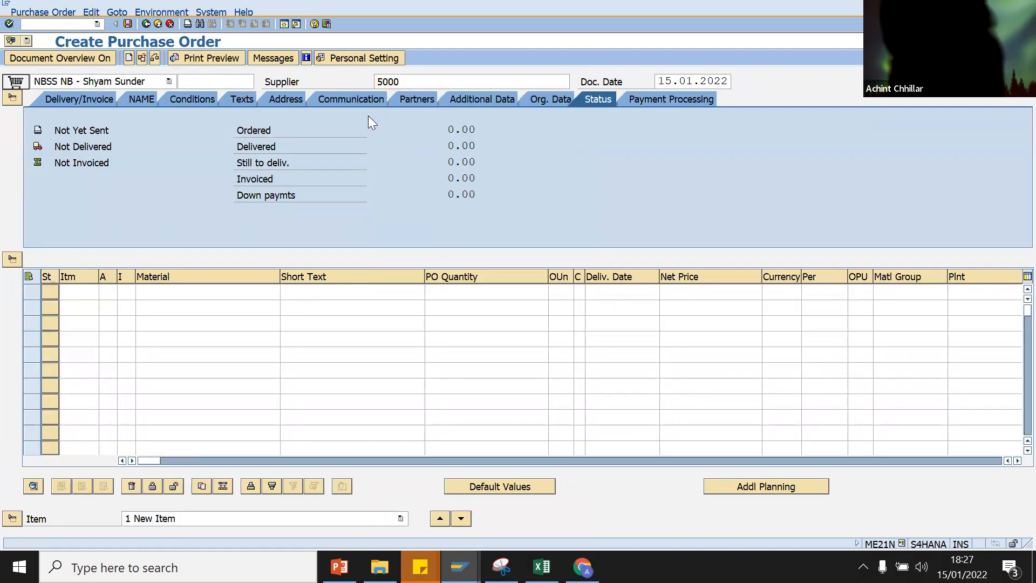
pyautogui.click(552, 99)
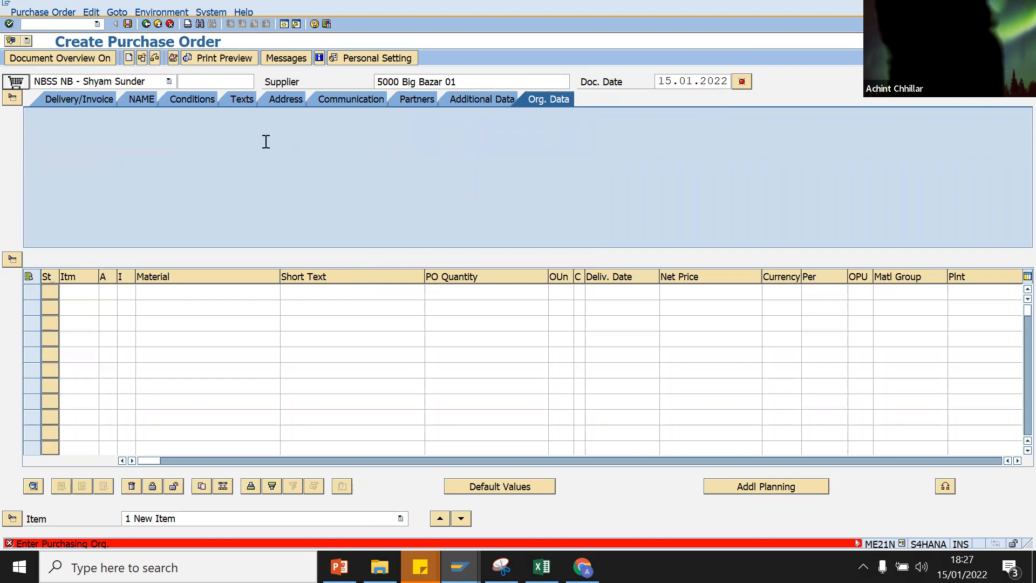
pyautogui.click(148, 131)
pyautogui.click(149, 142)
pyautogui.click(148, 146)
pyautogui.click(149, 162)
pyautogui.click(152, 173)
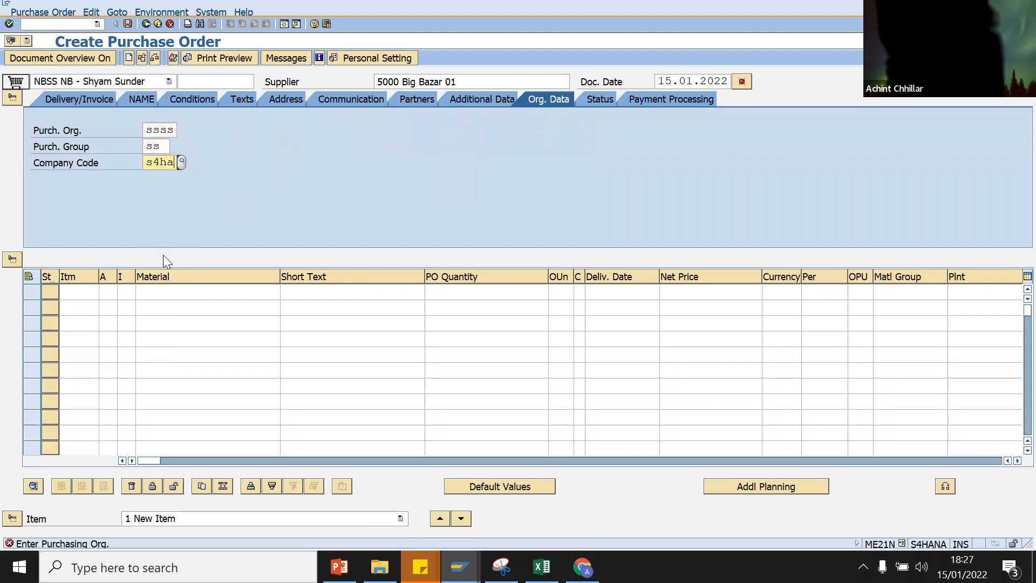
# Step: Add item material 132, quantity 1, net price 999 INR at plant ssss
pyautogui.click(162, 291)
pyautogui.click(162, 308)
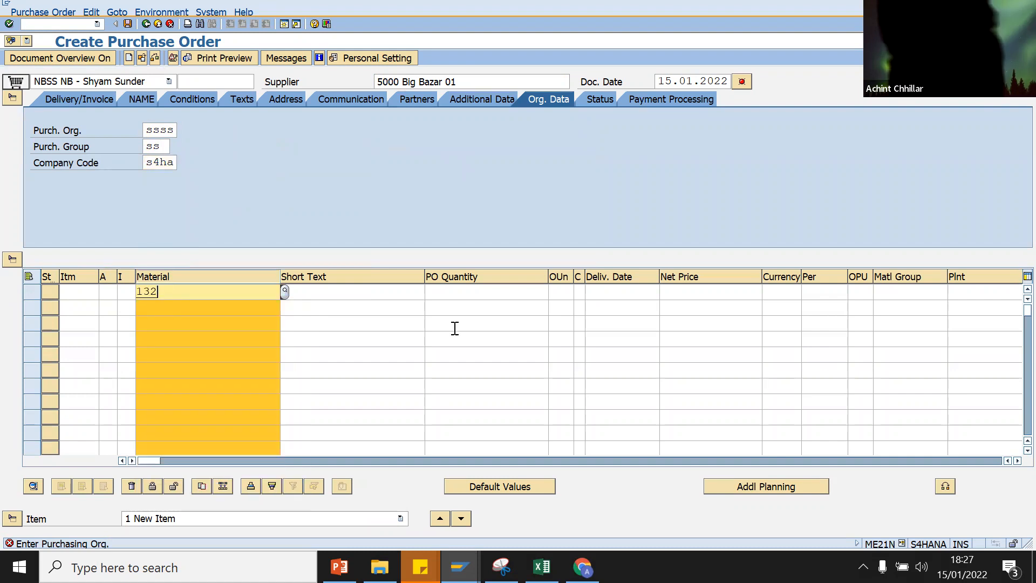
pyautogui.click(478, 299)
pyautogui.click(478, 312)
pyautogui.click(736, 292)
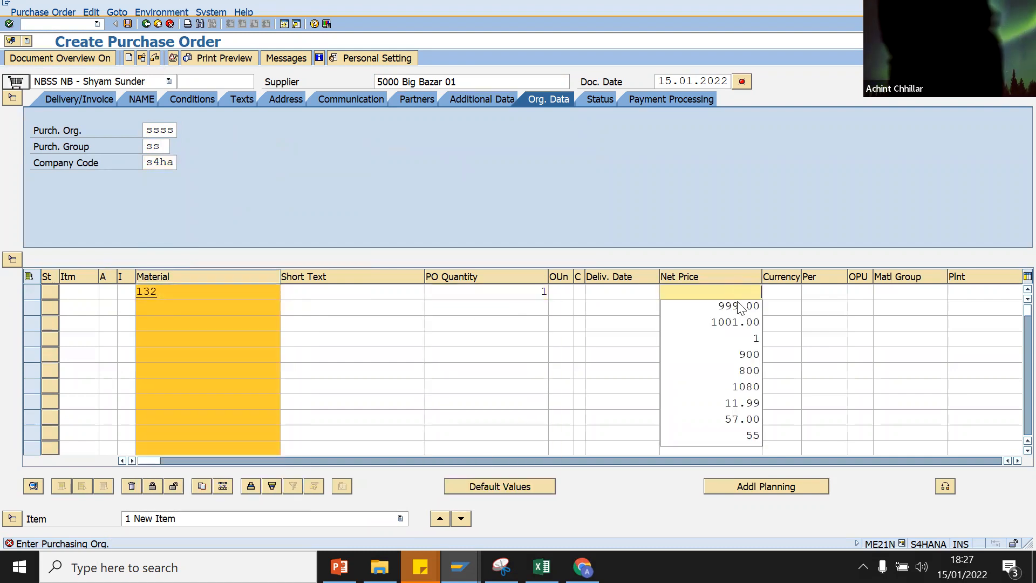
pyautogui.click(729, 338)
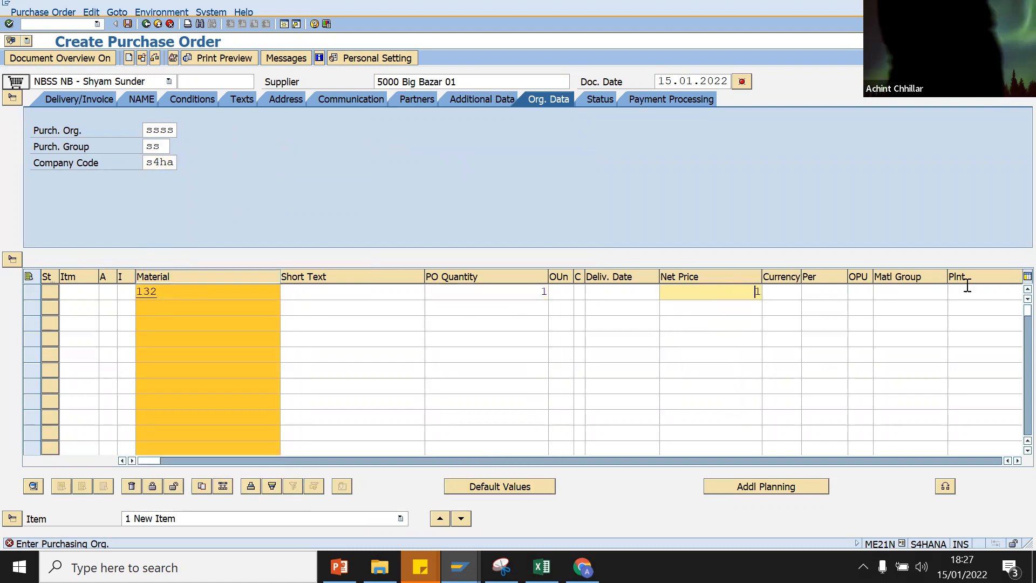
pyautogui.click(968, 292)
pyautogui.click(968, 309)
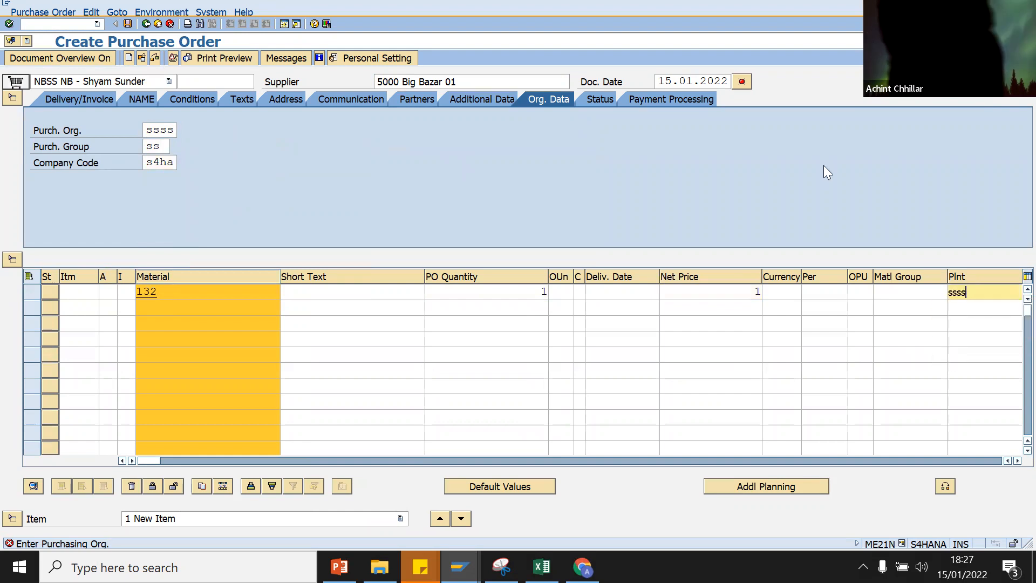
pyautogui.press('Return')
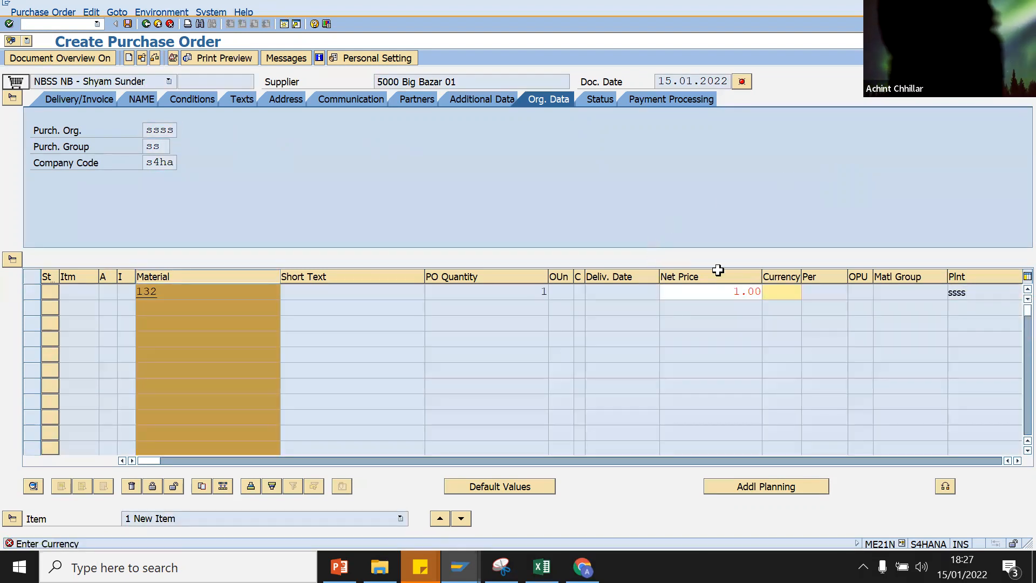
pyautogui.click(777, 312)
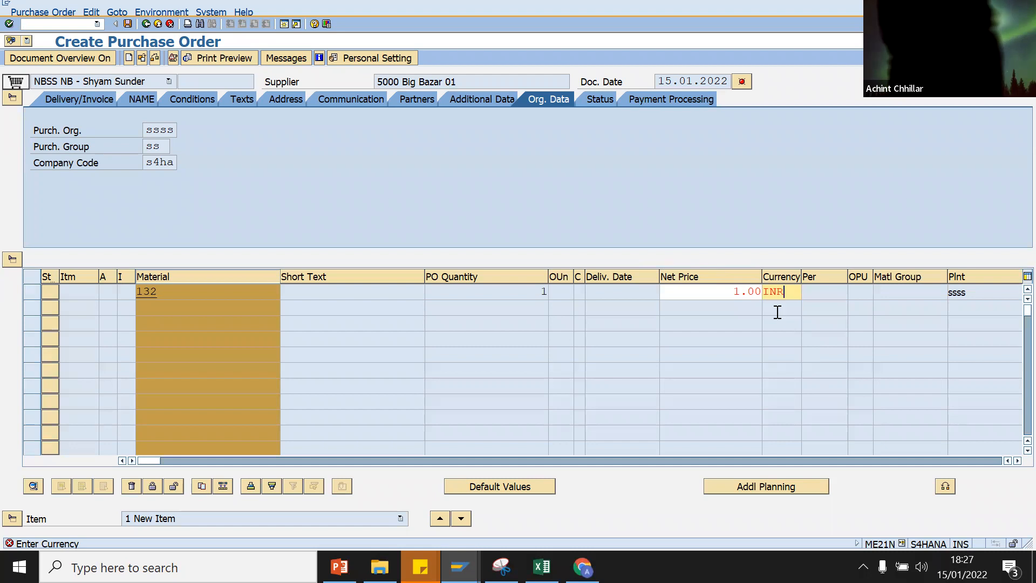
pyautogui.click(155, 58)
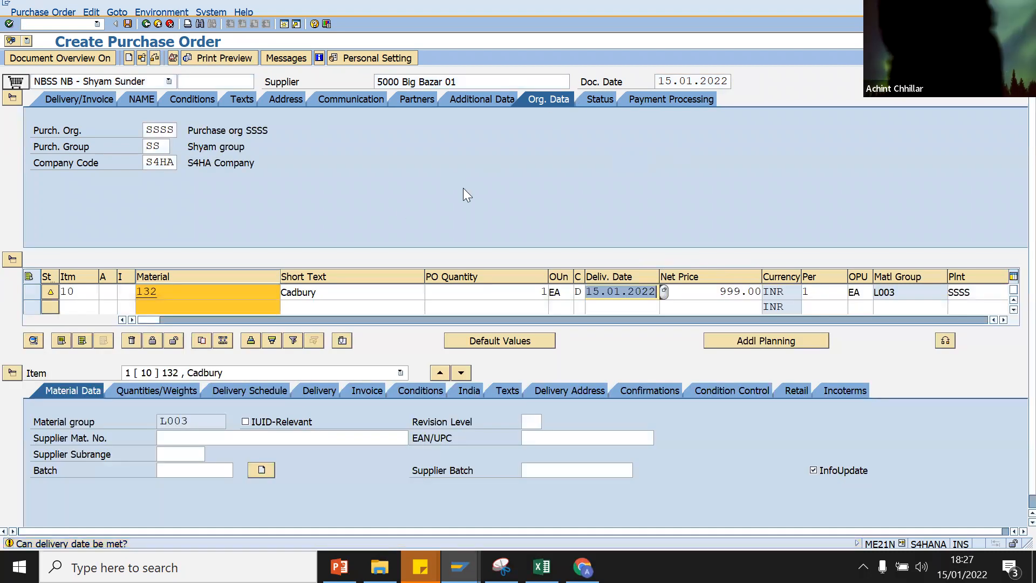
pyautogui.press('Return')
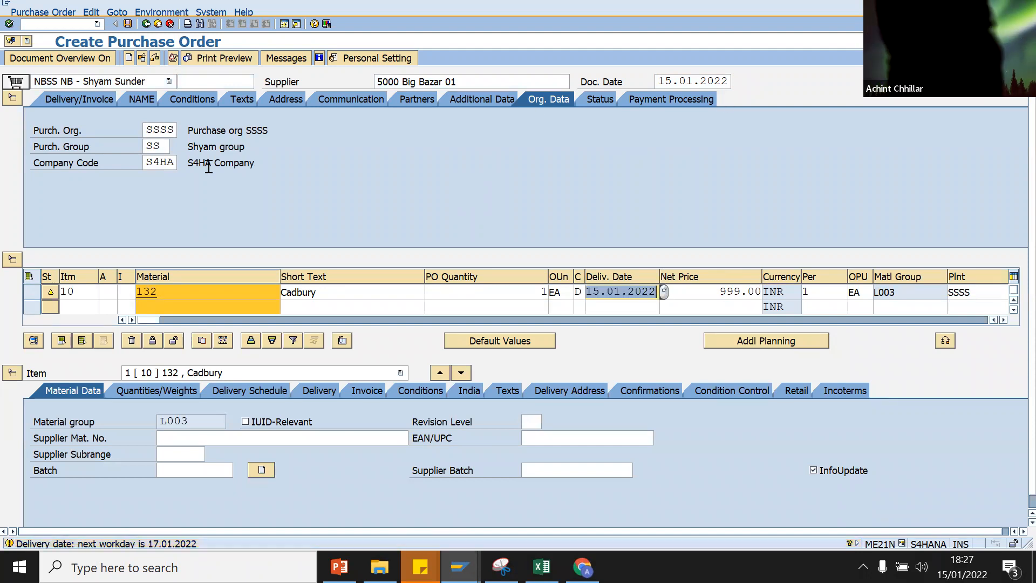
pyautogui.click(152, 58)
pyautogui.click(42, 324)
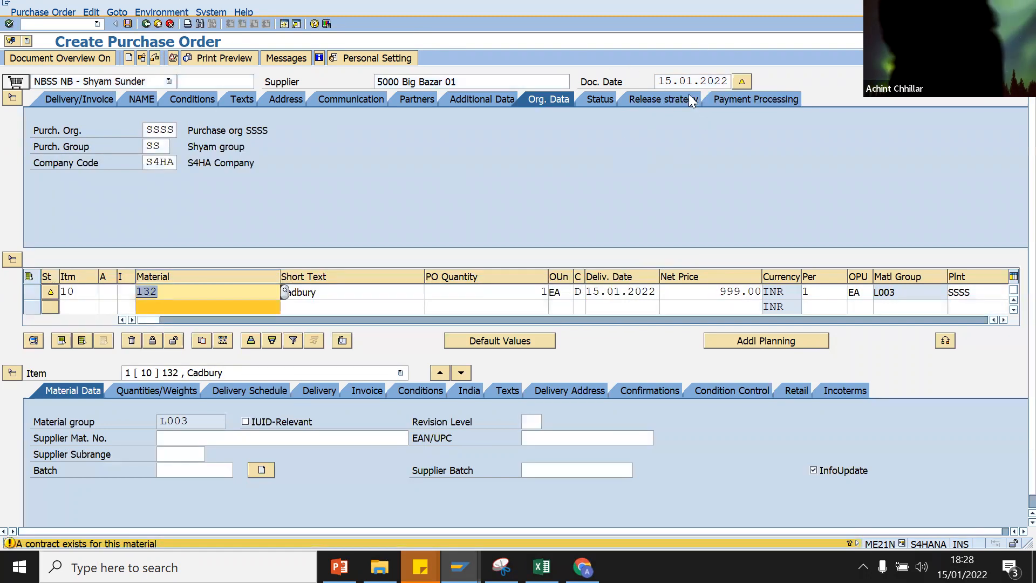
pyautogui.click(659, 102)
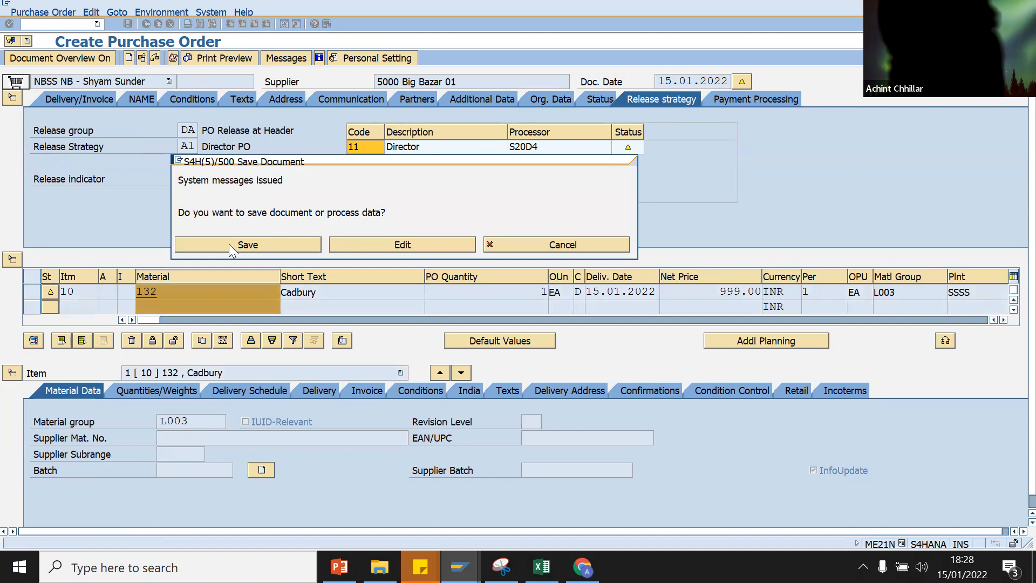
pyautogui.click(232, 245)
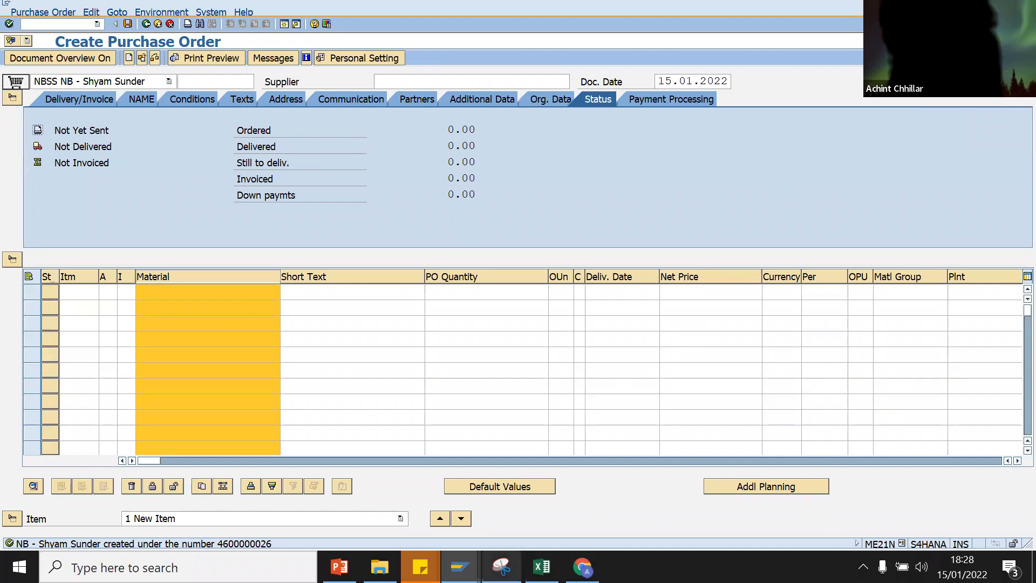
# Step: Type a contact e-mail address into RS_Practical cell B6, then bring up the Release Procedure help page
pyautogui.hotkey('alt', 'Tab')
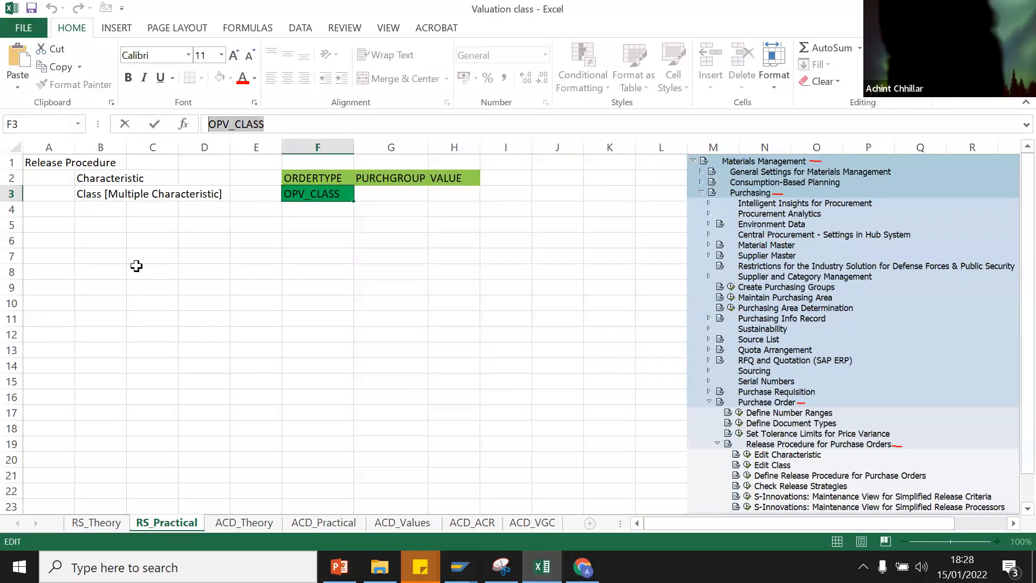
pyautogui.click(100, 243)
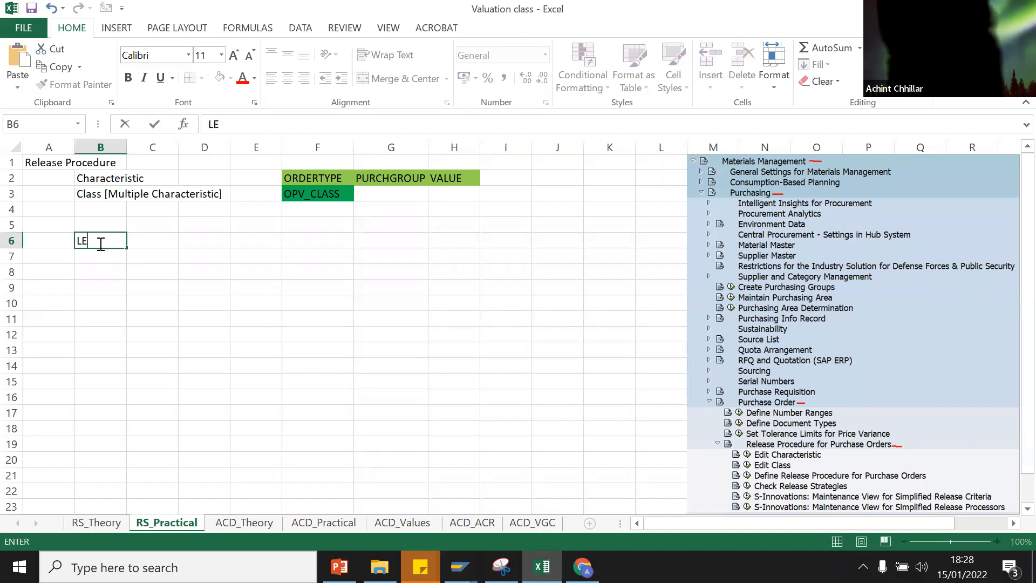
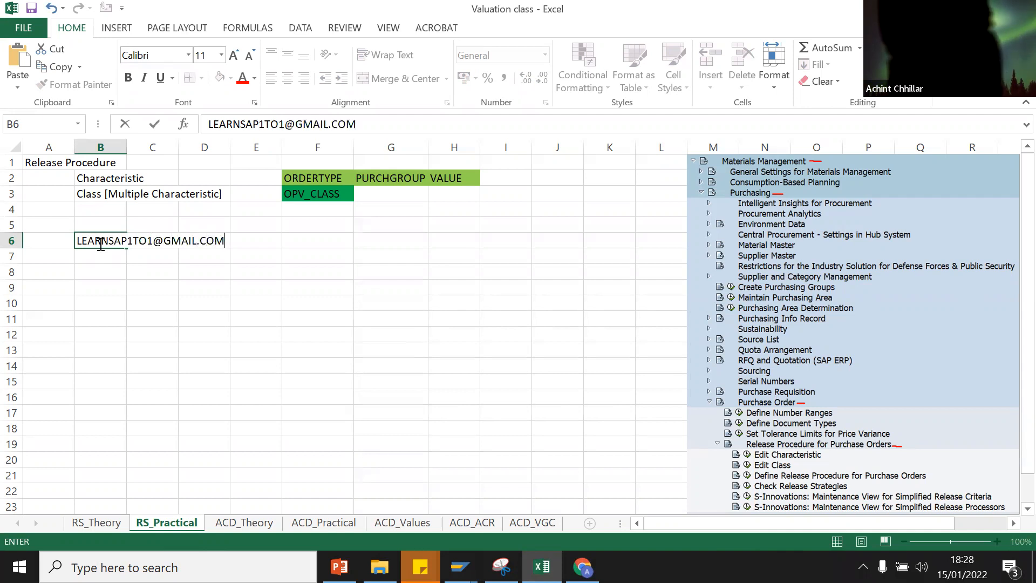
pyautogui.click(259, 332)
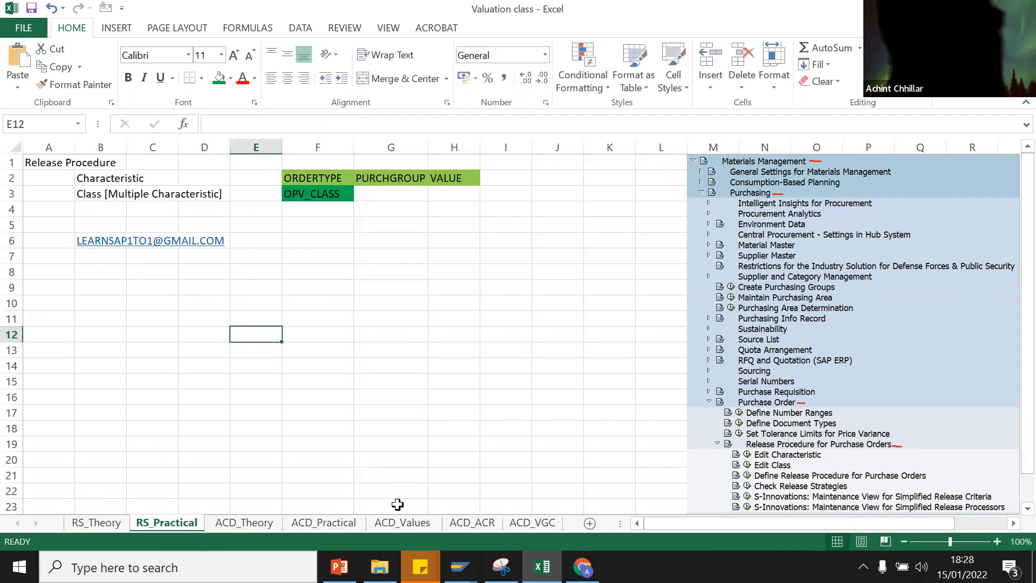
pyautogui.click(582, 567)
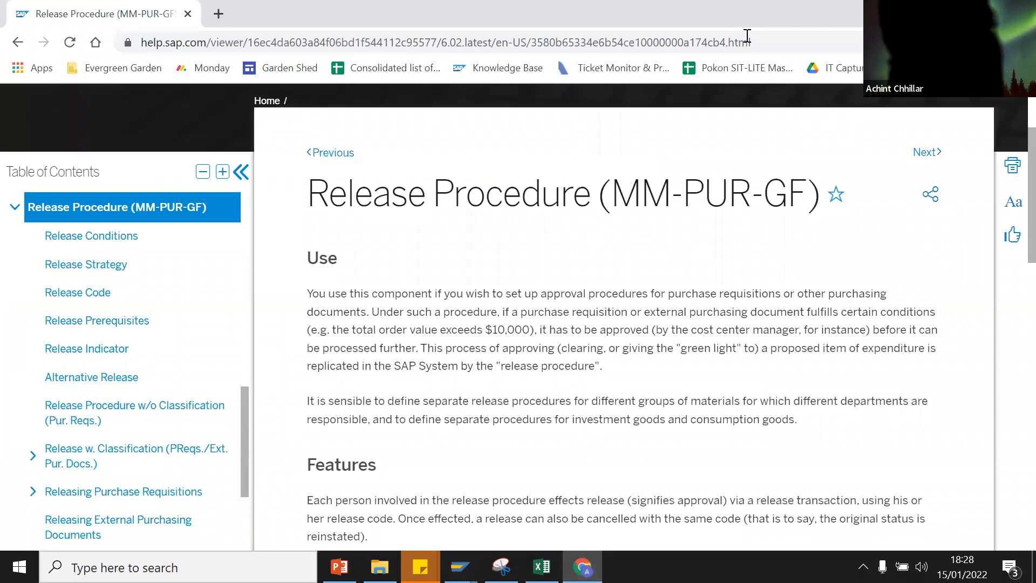
# Step: Select the Release Procedure page's web address, then return to the Valuation class workbook
pyautogui.click(820, 47)
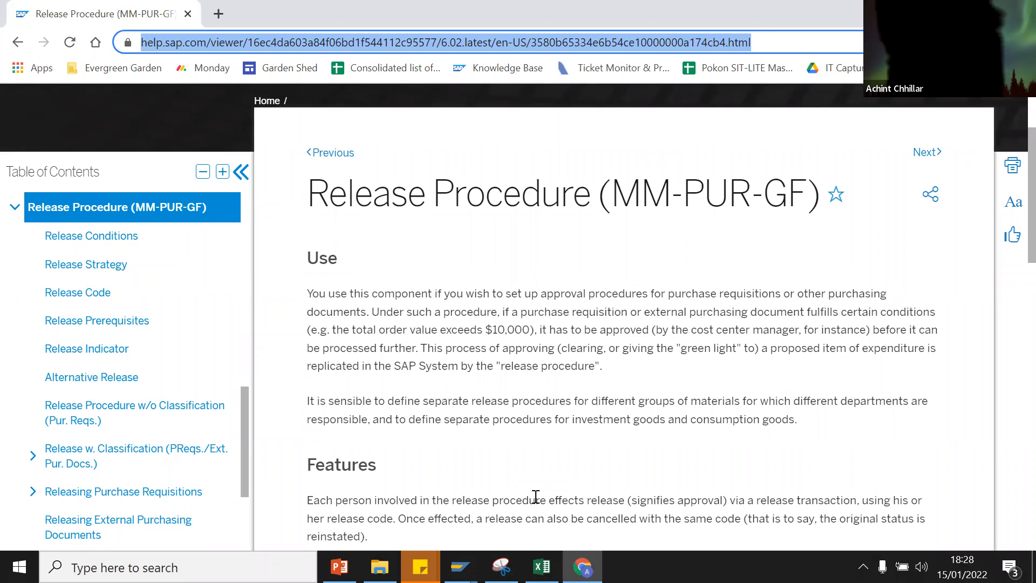
pyautogui.moveTo(582, 567)
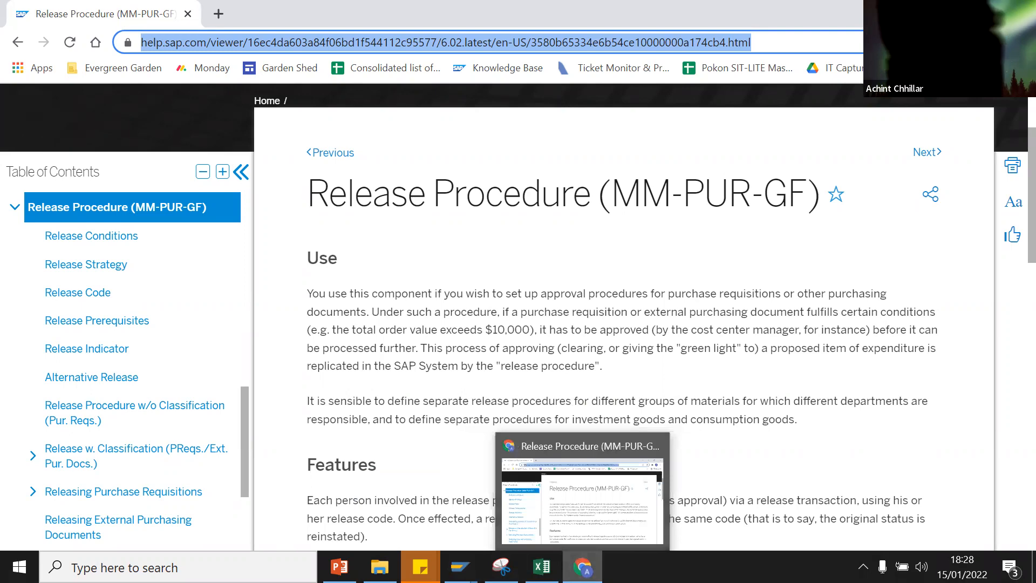
pyautogui.click(597, 545)
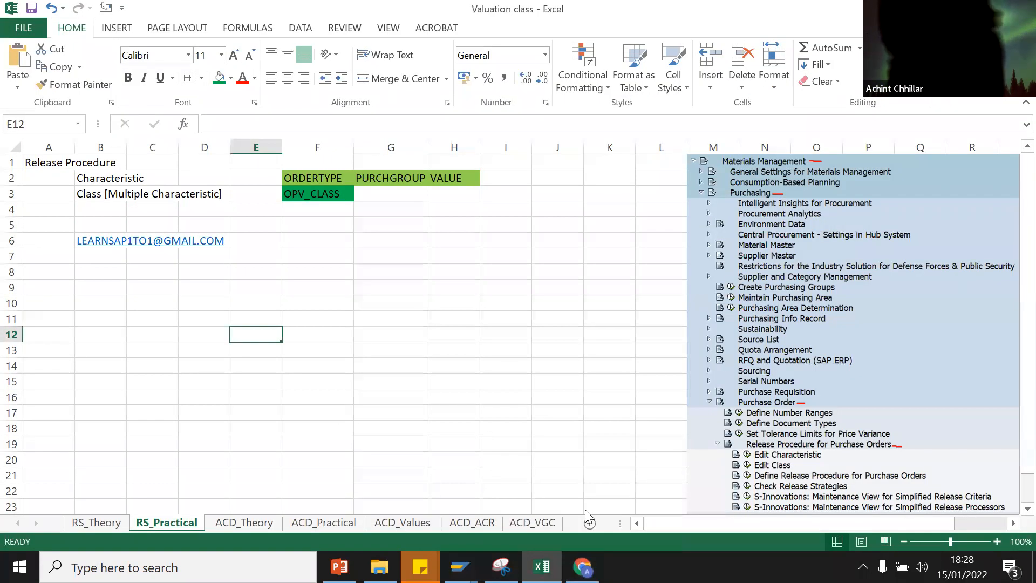